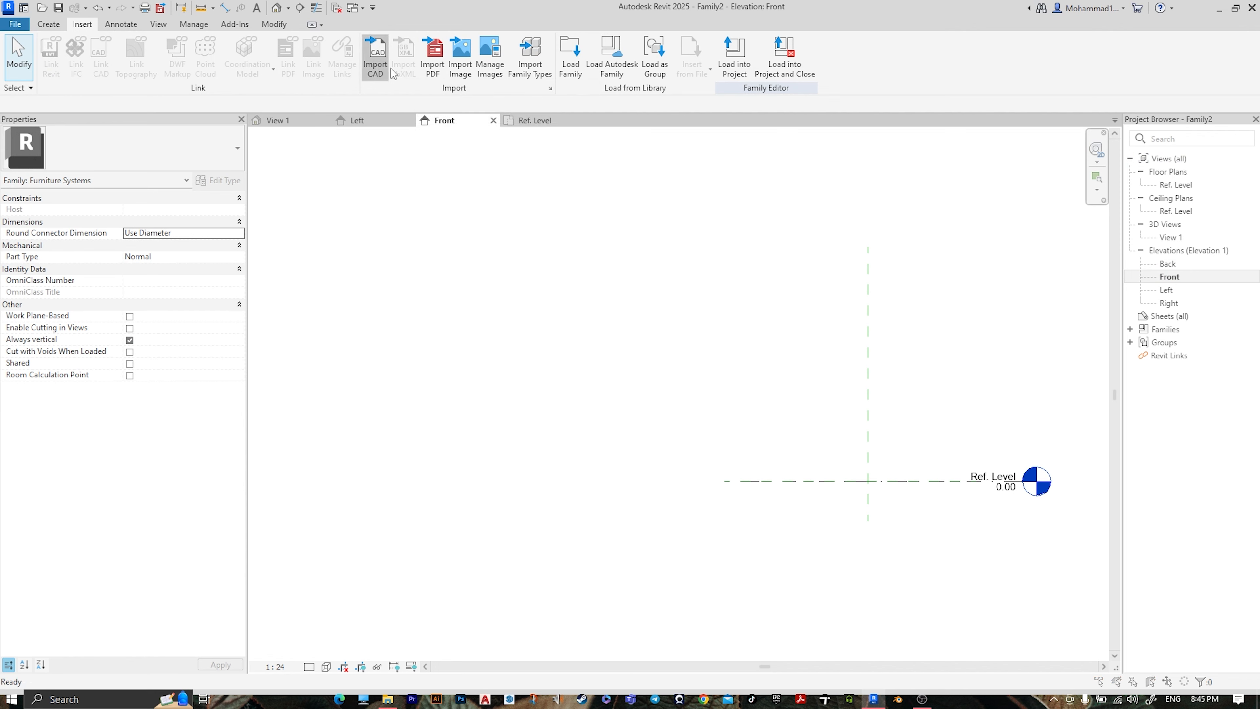
click(552, 221)
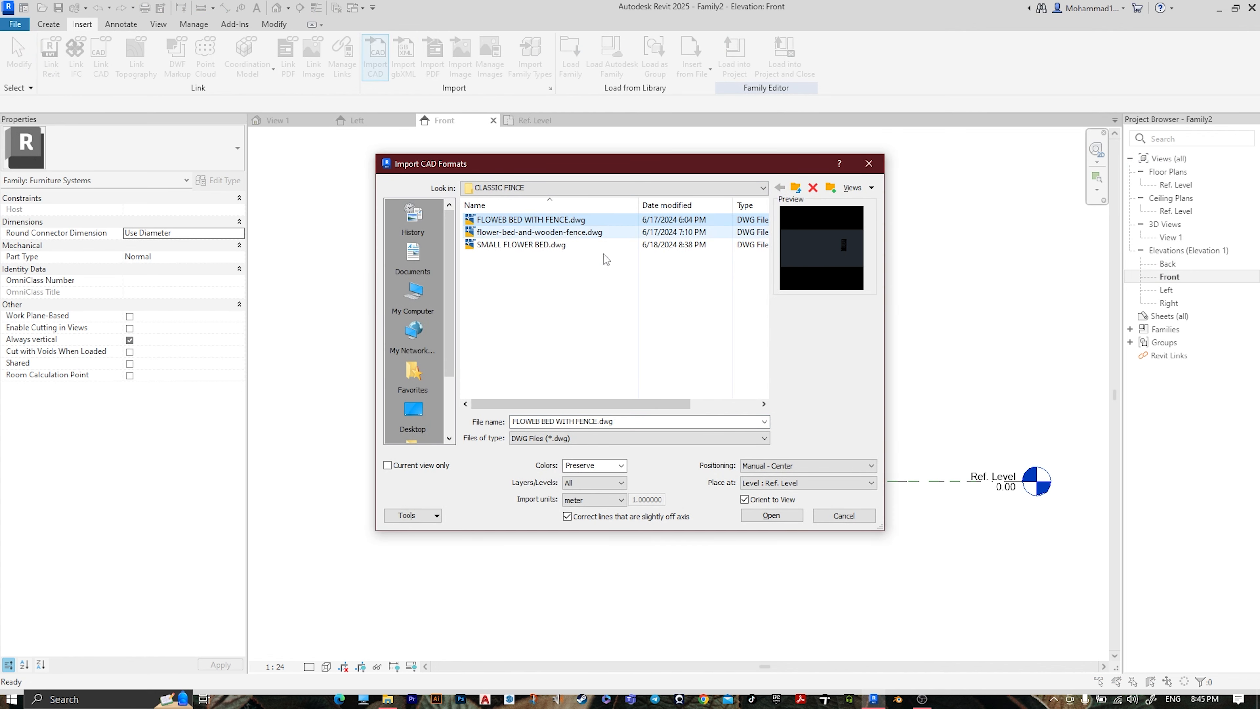
click(590, 500)
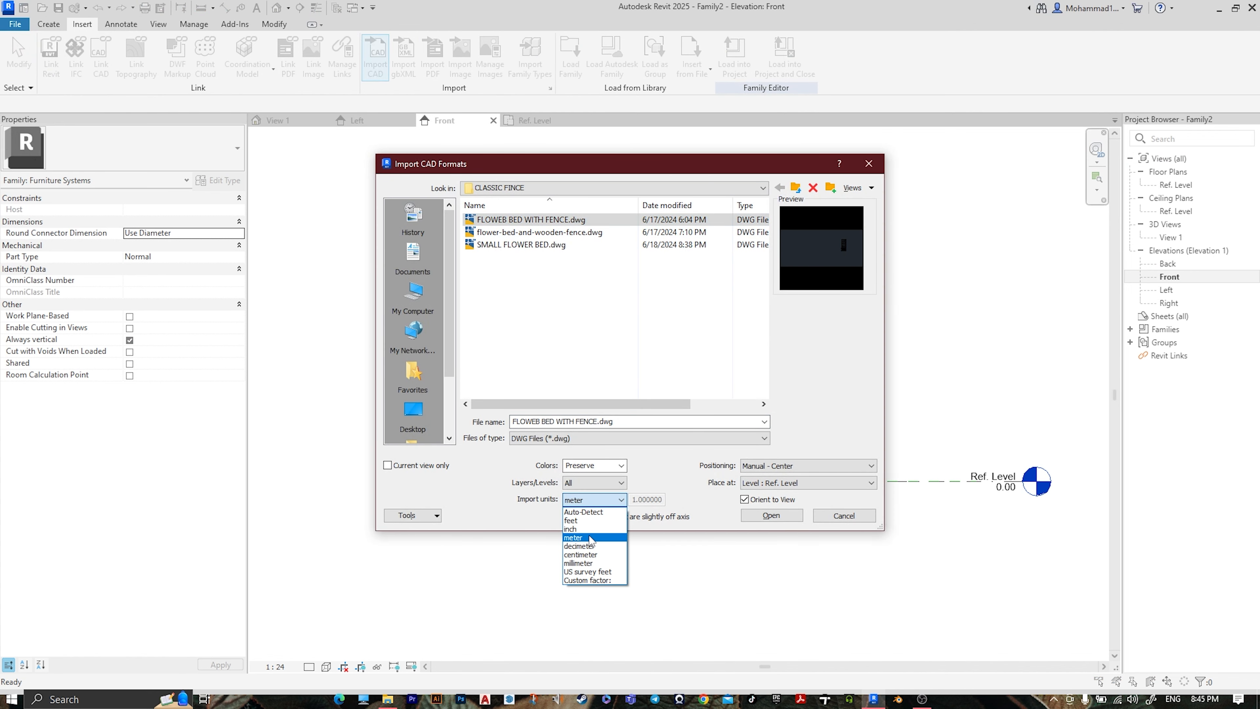
click(590, 537)
click(788, 468)
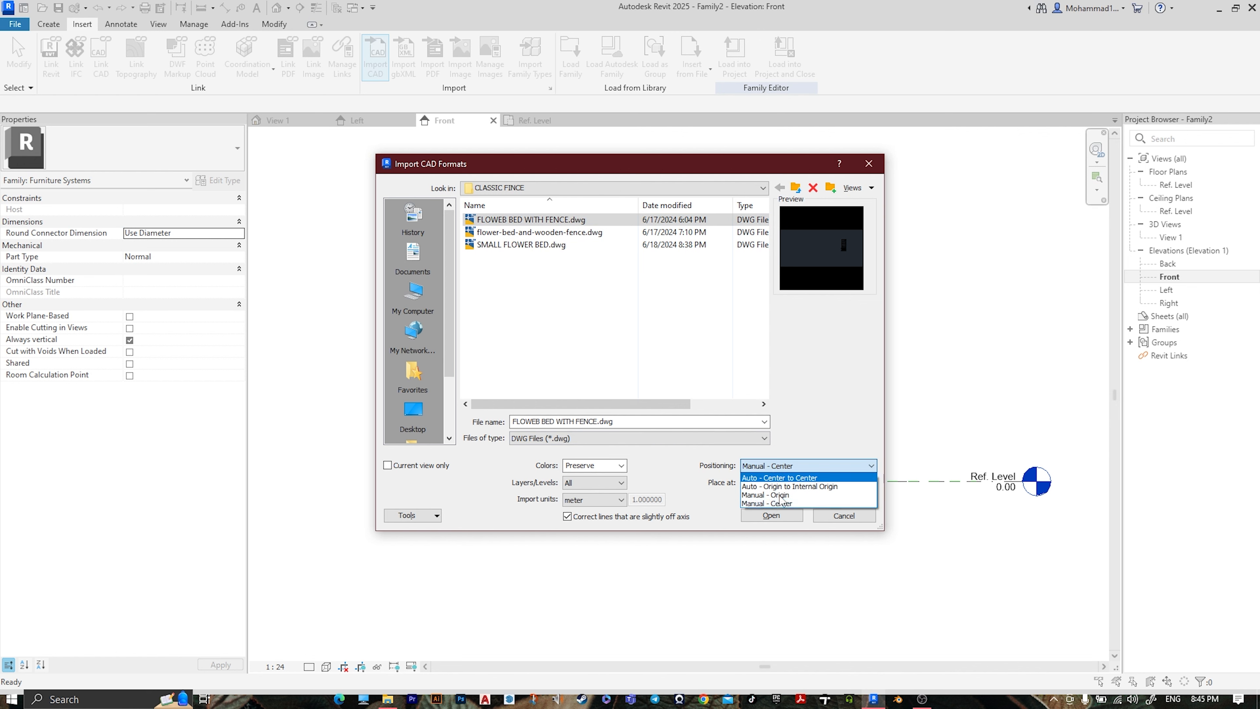
click(774, 474)
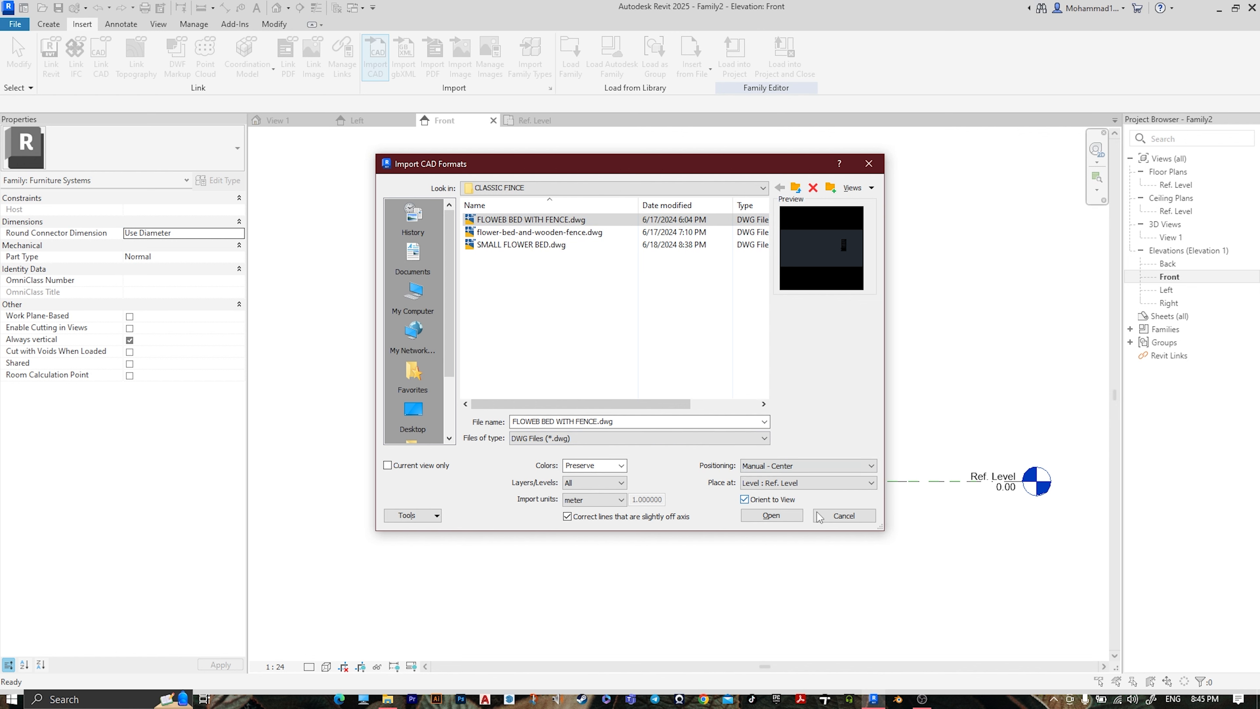
click(785, 516)
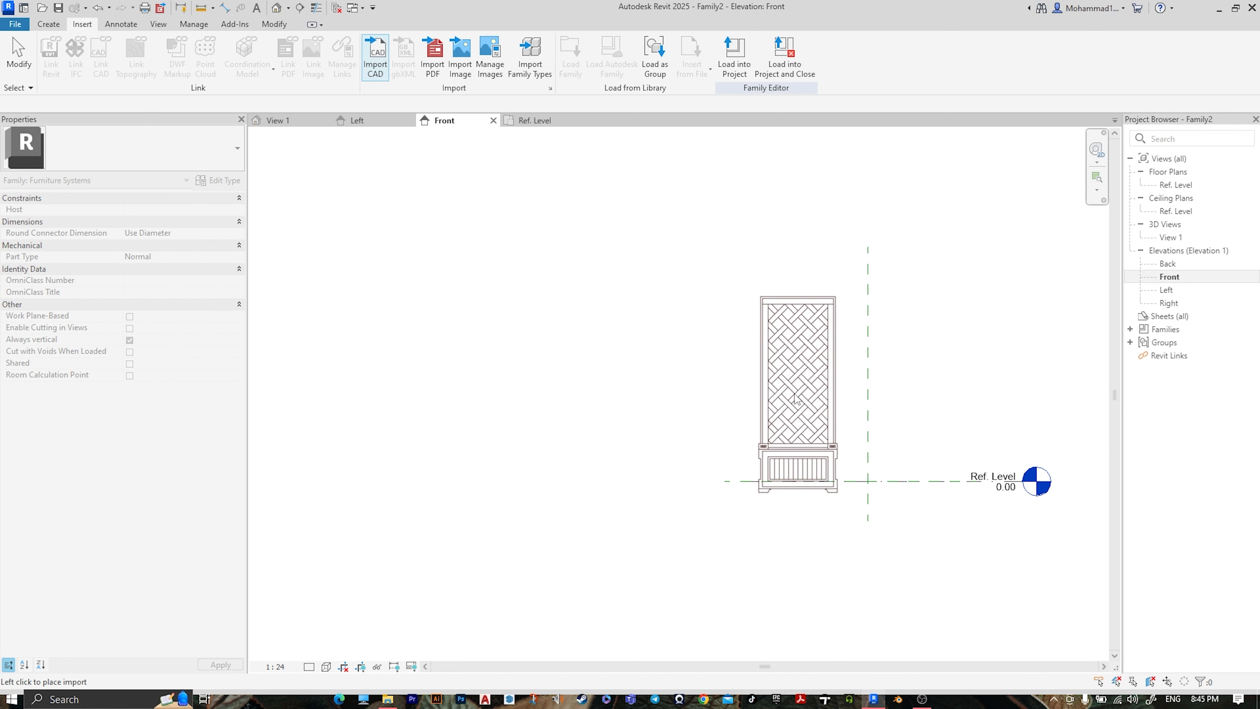
Import SMALL FLOWER BED.dwg in meters with Manual - Center positioning and place it on the Center L/R plane just above the reference level
click(375, 57)
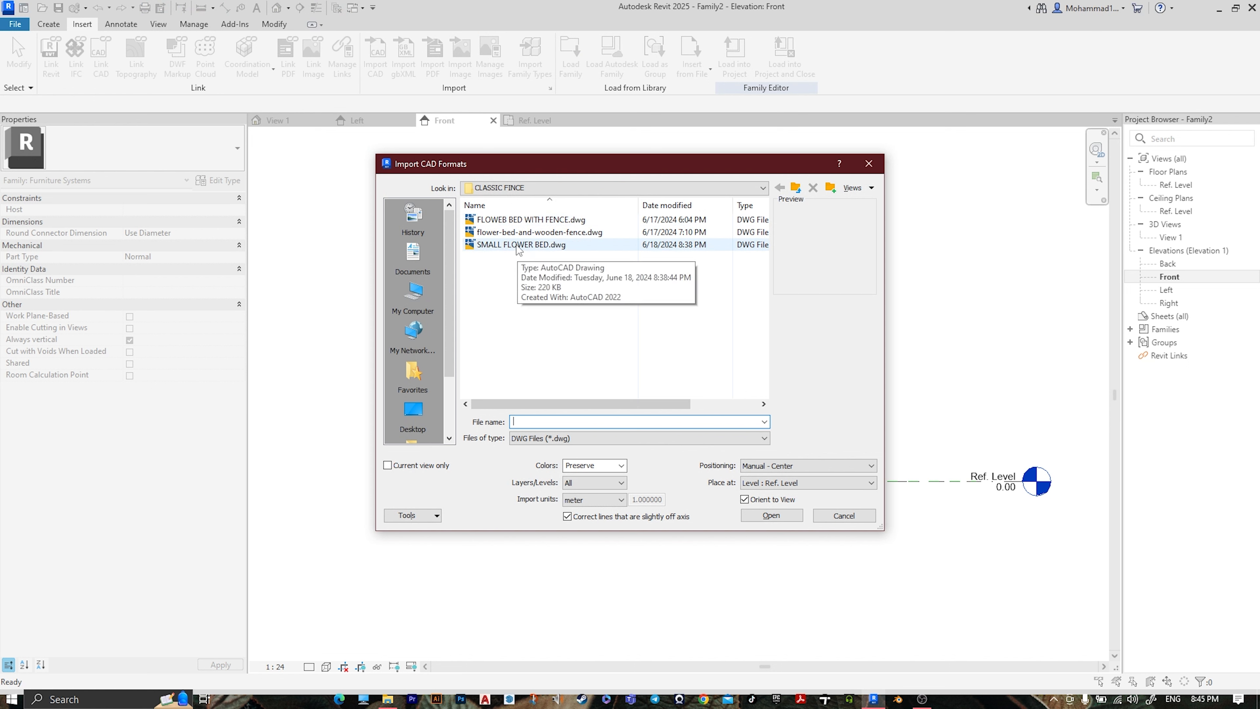
click(539, 233)
click(568, 246)
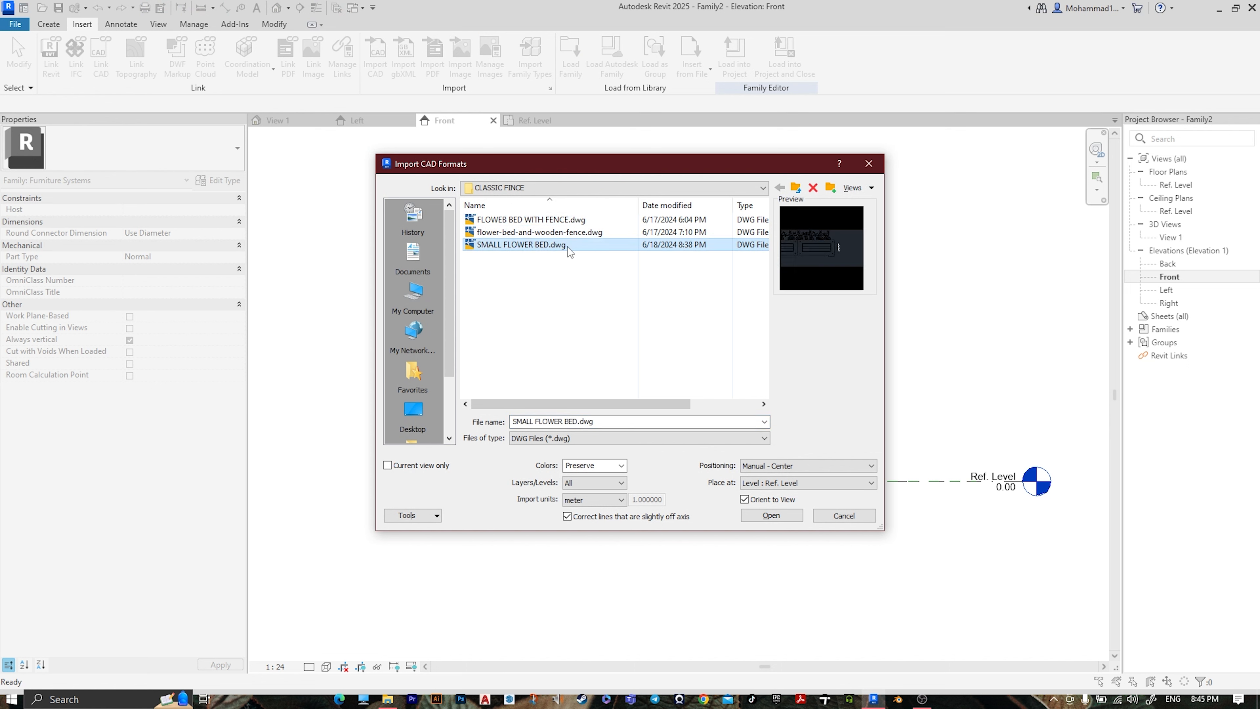
click(775, 516)
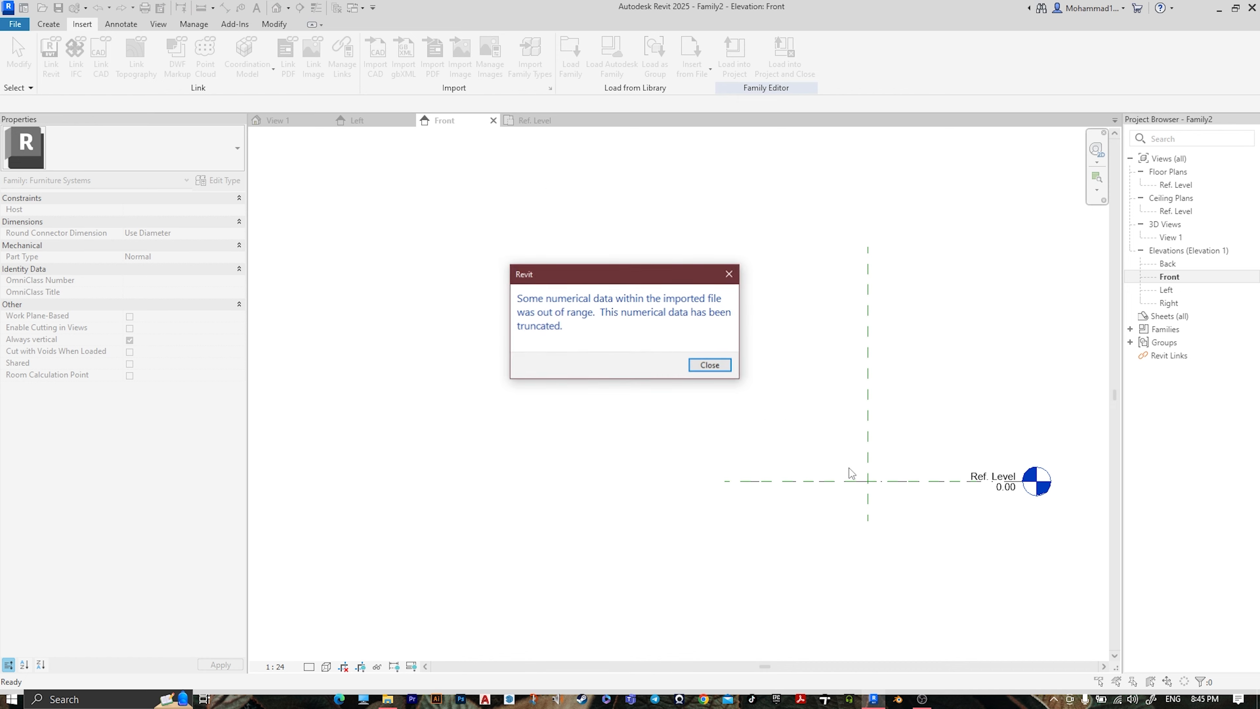
click(710, 367)
click(875, 468)
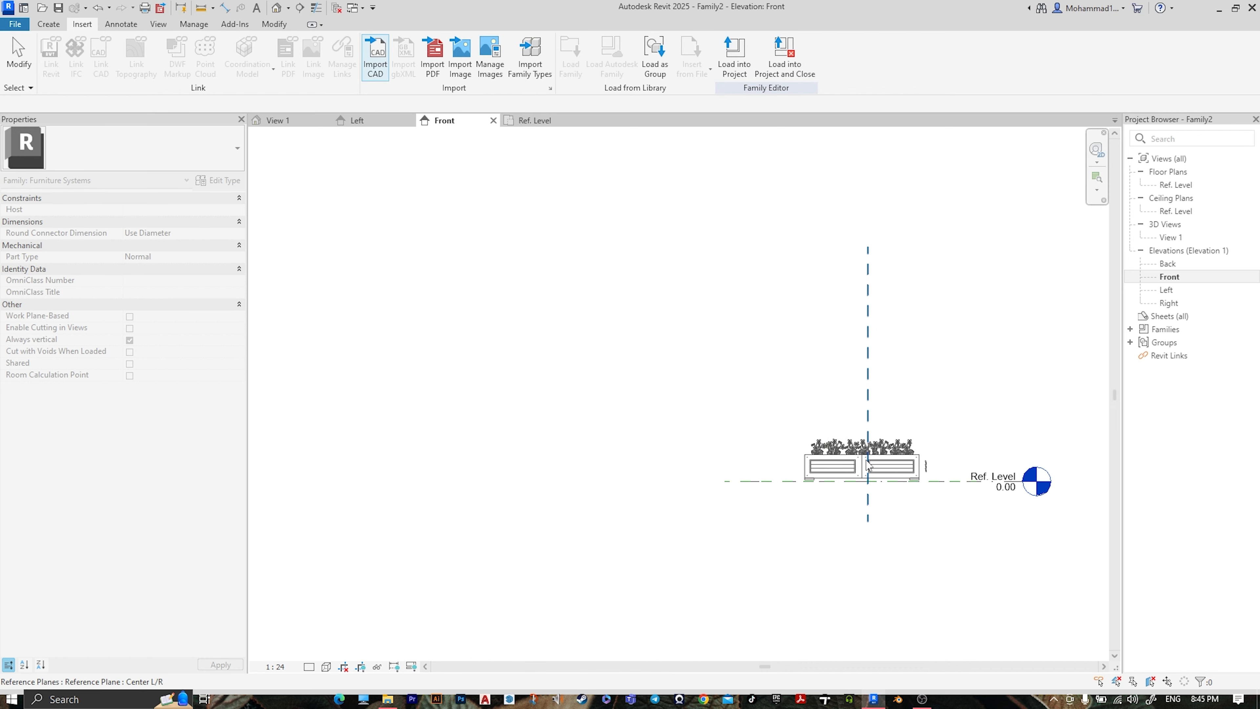
Set the Front elevation's view scale to 1:1
scroll(893, 484, up, 5)
scroll(506, 483, up, 3)
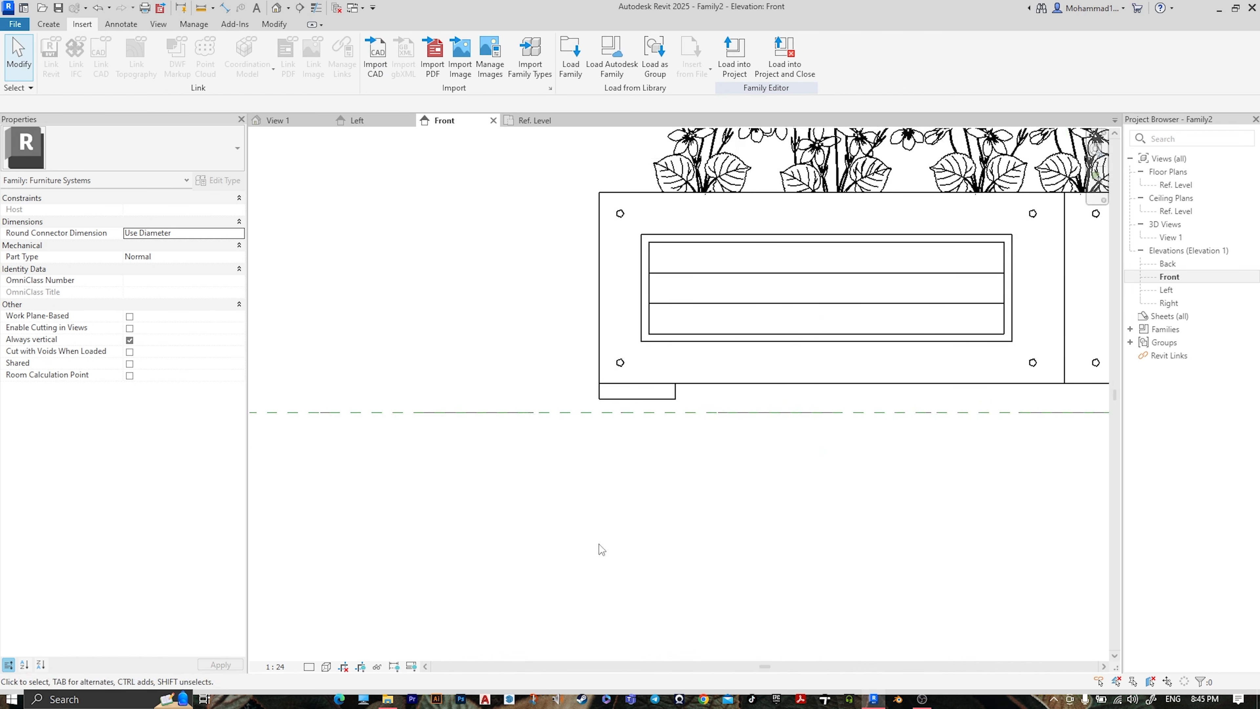
click(278, 666)
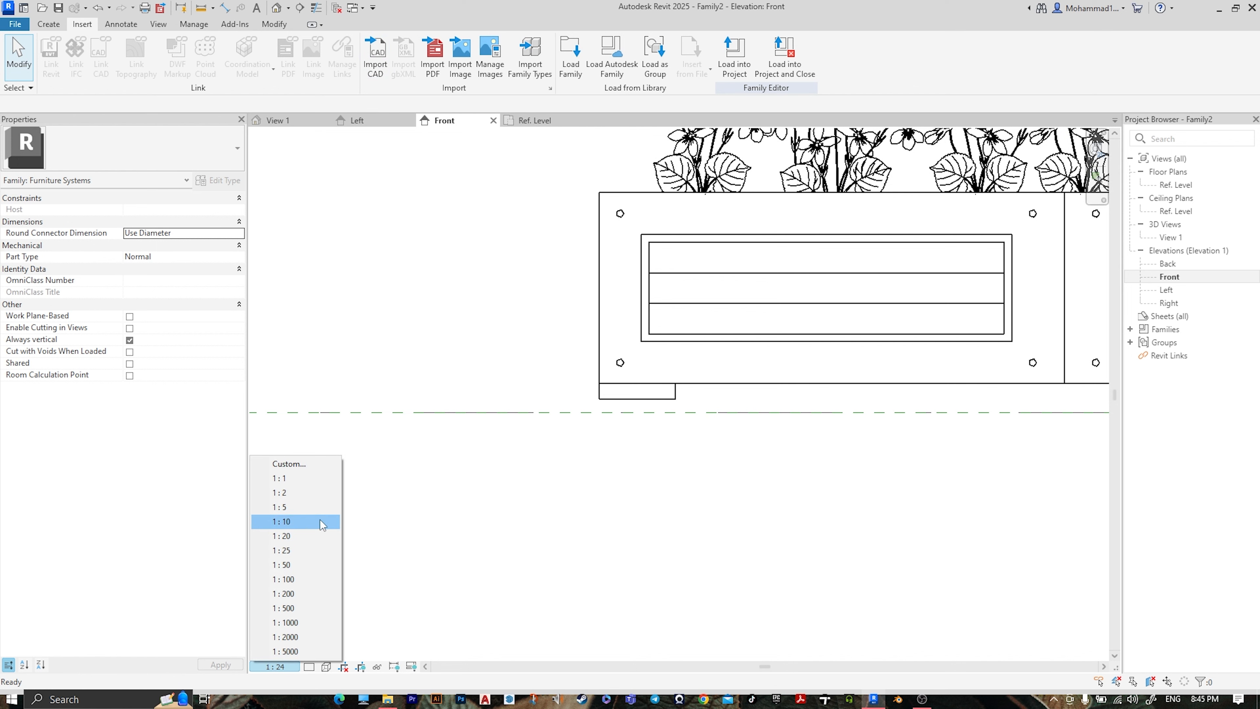
click(278, 479)
Move the imported flower bed drawing straight down so the bottom corner of its left foot sits on the reference level
click(763, 350)
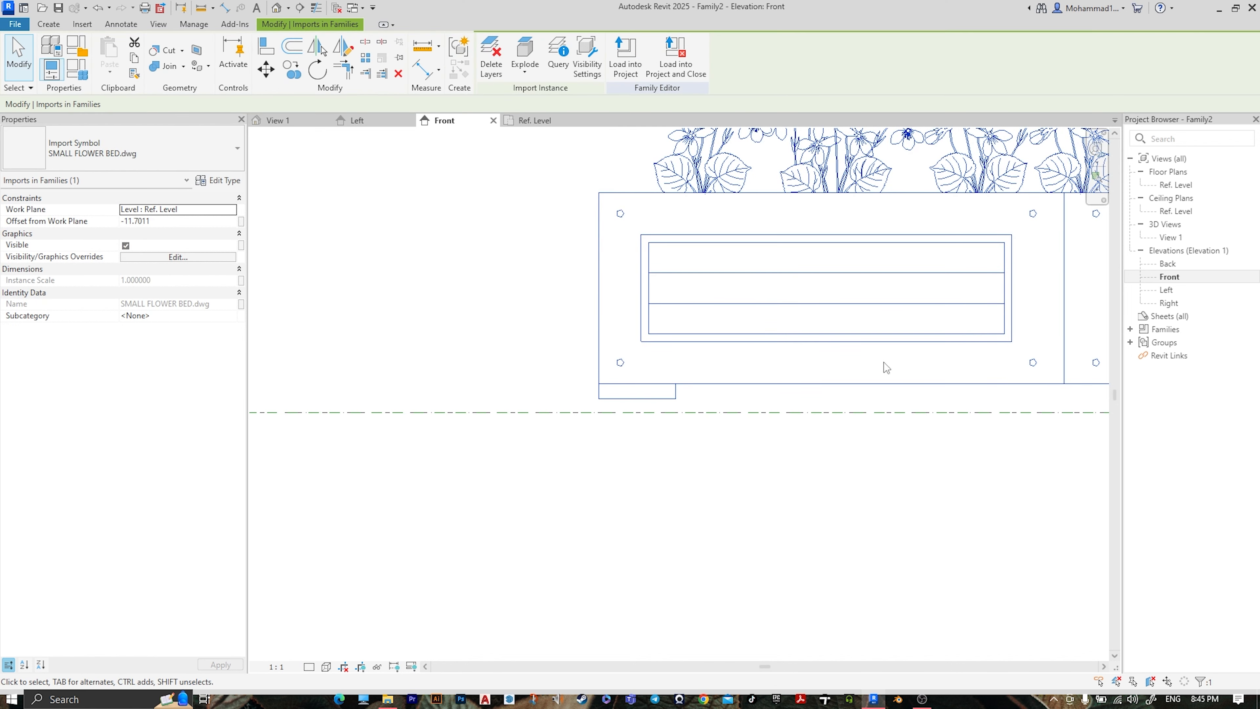
scroll(779, 388, down, 2)
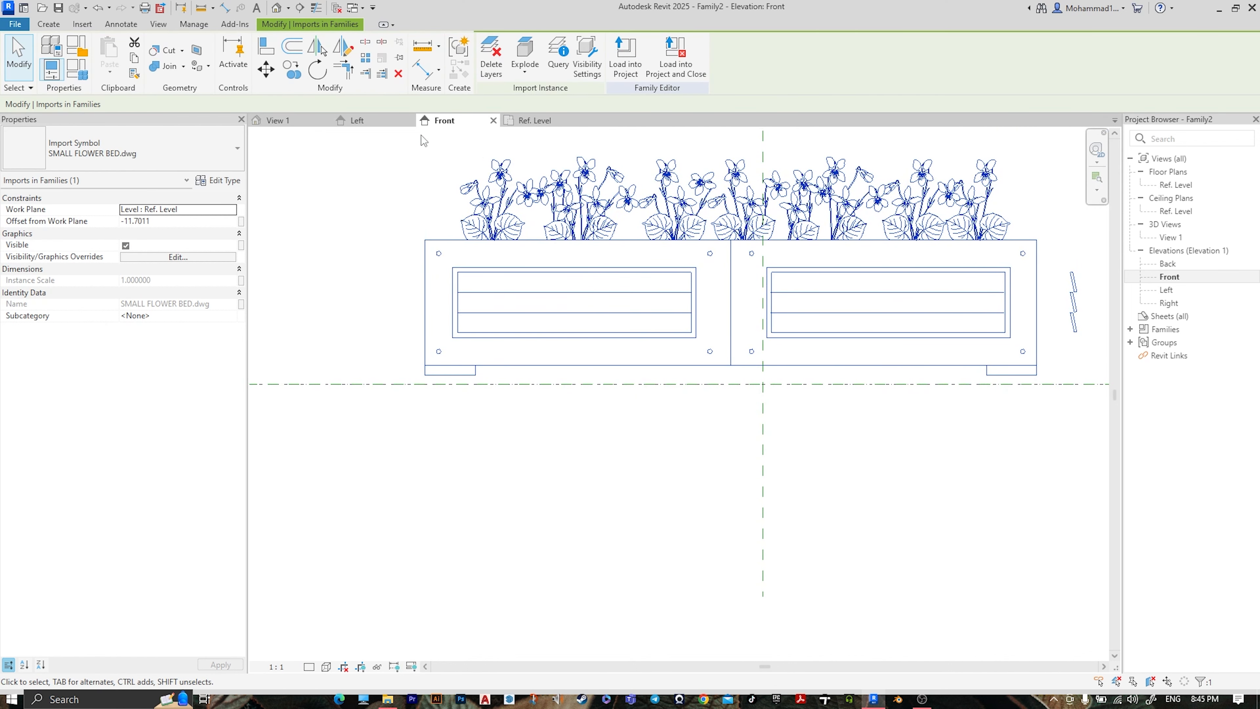
click(266, 69)
scroll(422, 397, up, 5)
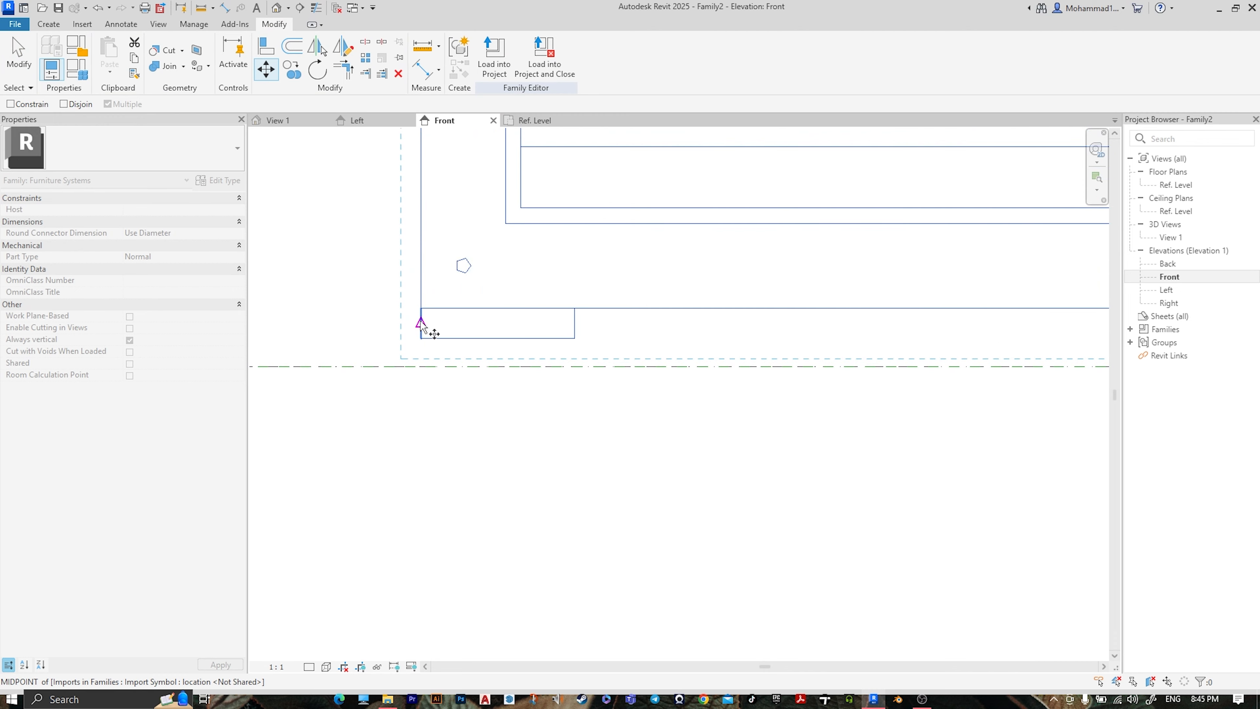
click(420, 339)
click(424, 367)
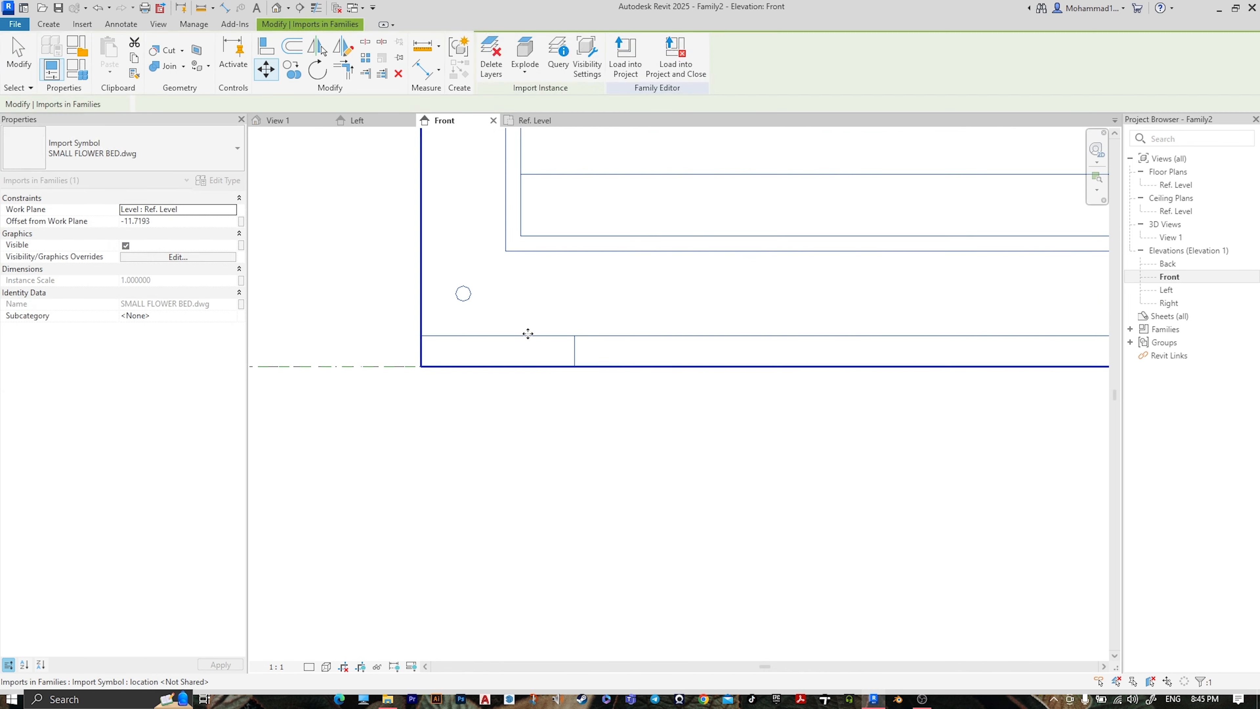
scroll(421, 367, down, 5)
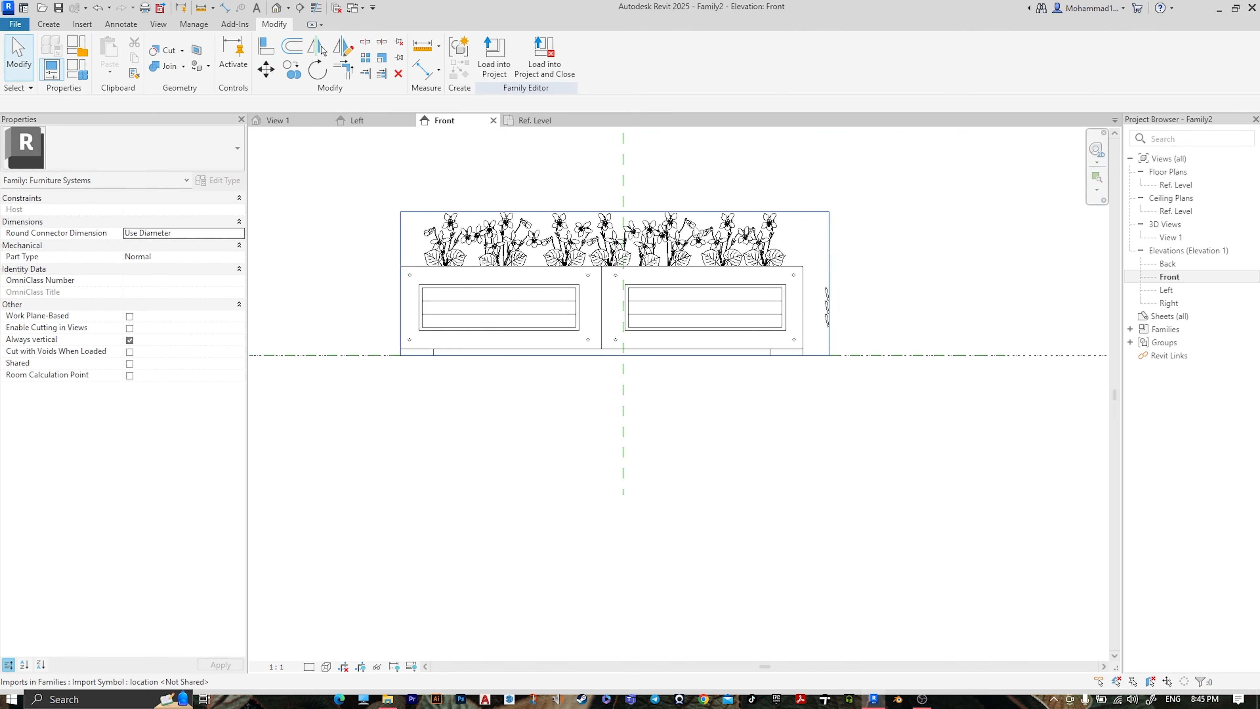
Start an extrusion and sketch a rectangle over the planter body's full outline, excluding the feet
click(49, 25)
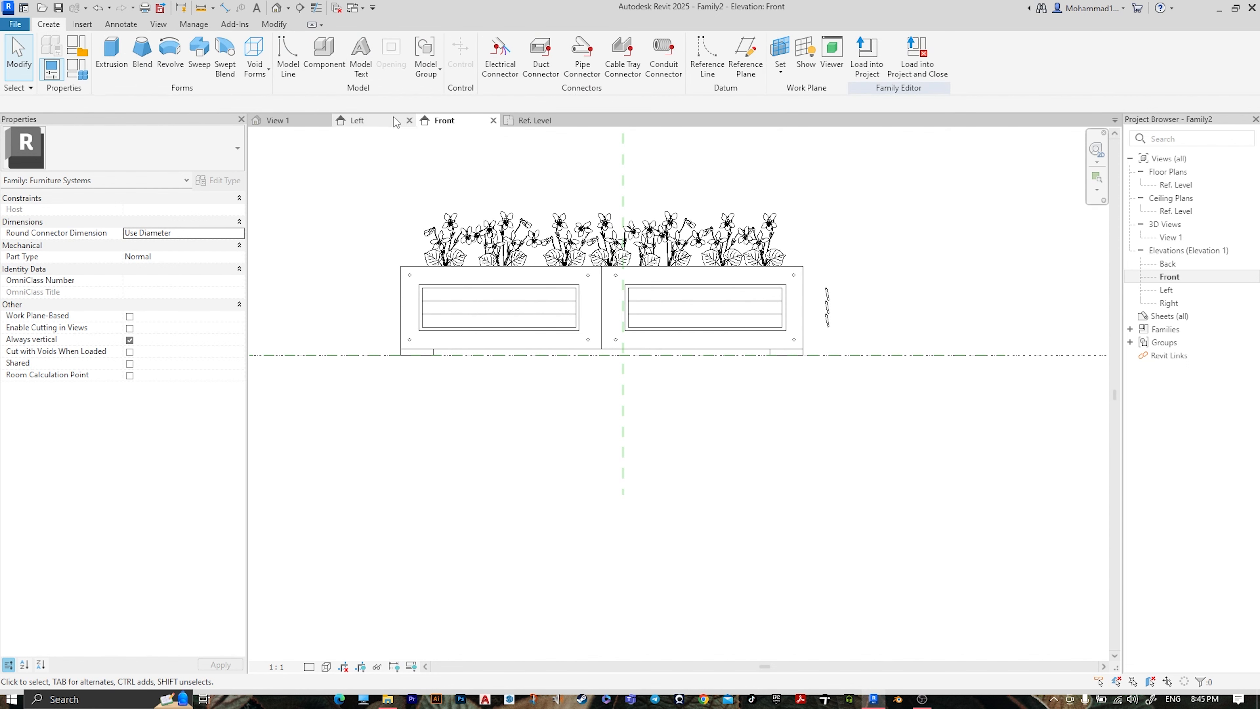
click(116, 71)
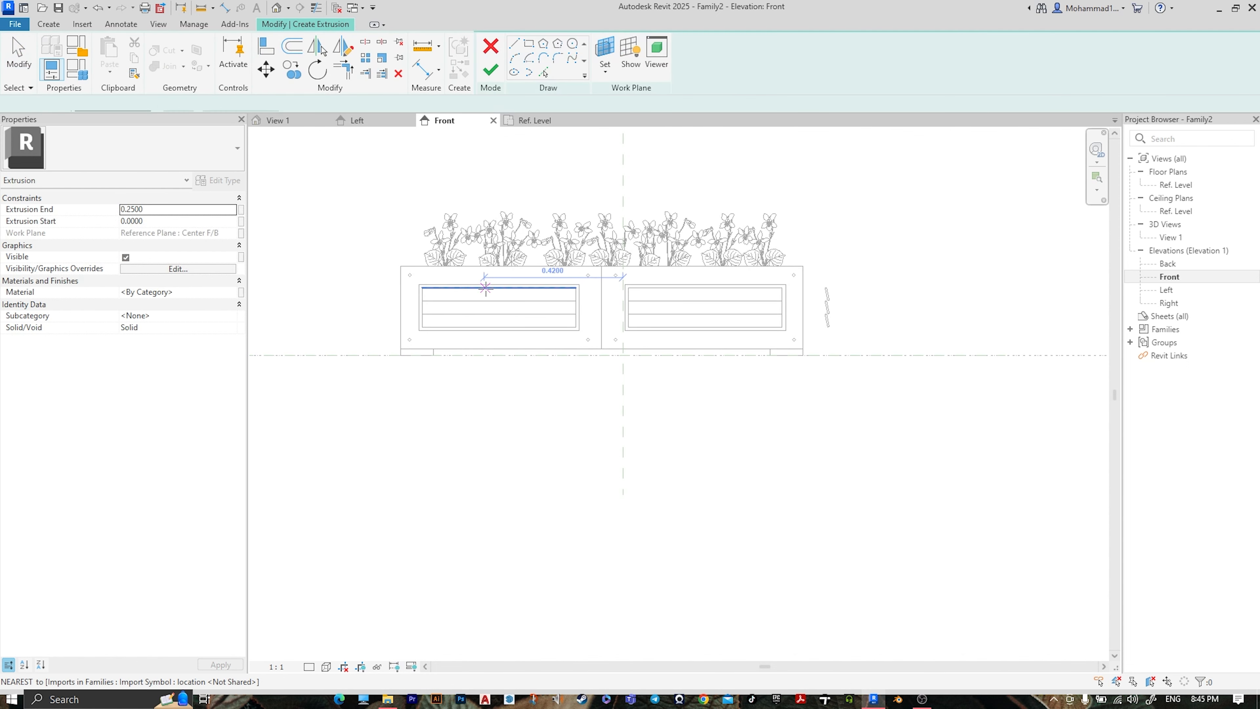
scroll(450, 350, up, 2)
scroll(451, 350, up, 1)
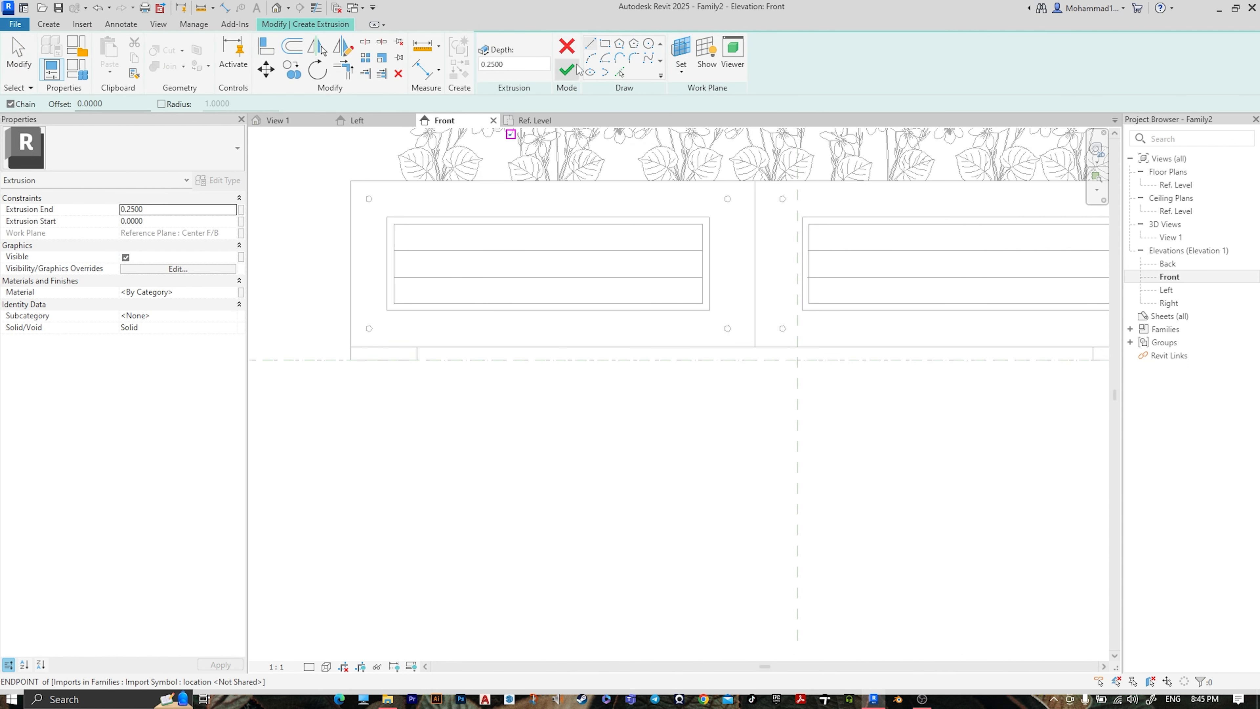
click(605, 45)
click(351, 188)
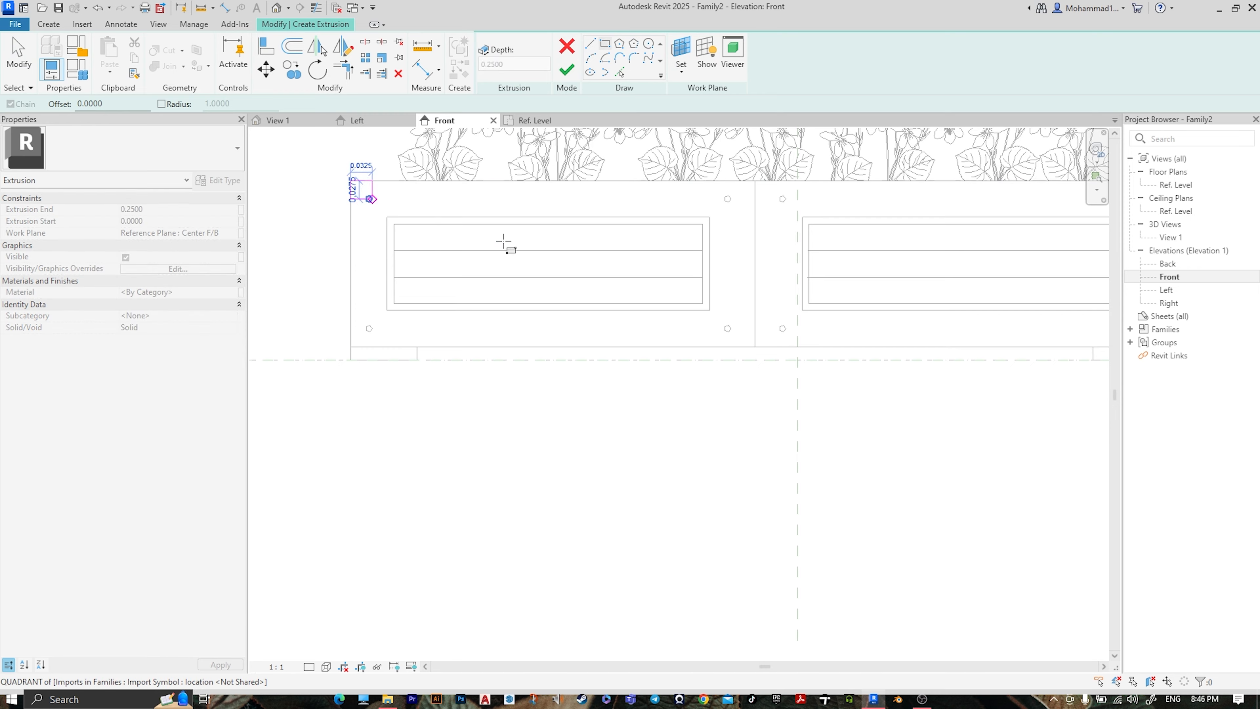
scroll(886, 309, down, 2)
scroll(684, 309, up, 5)
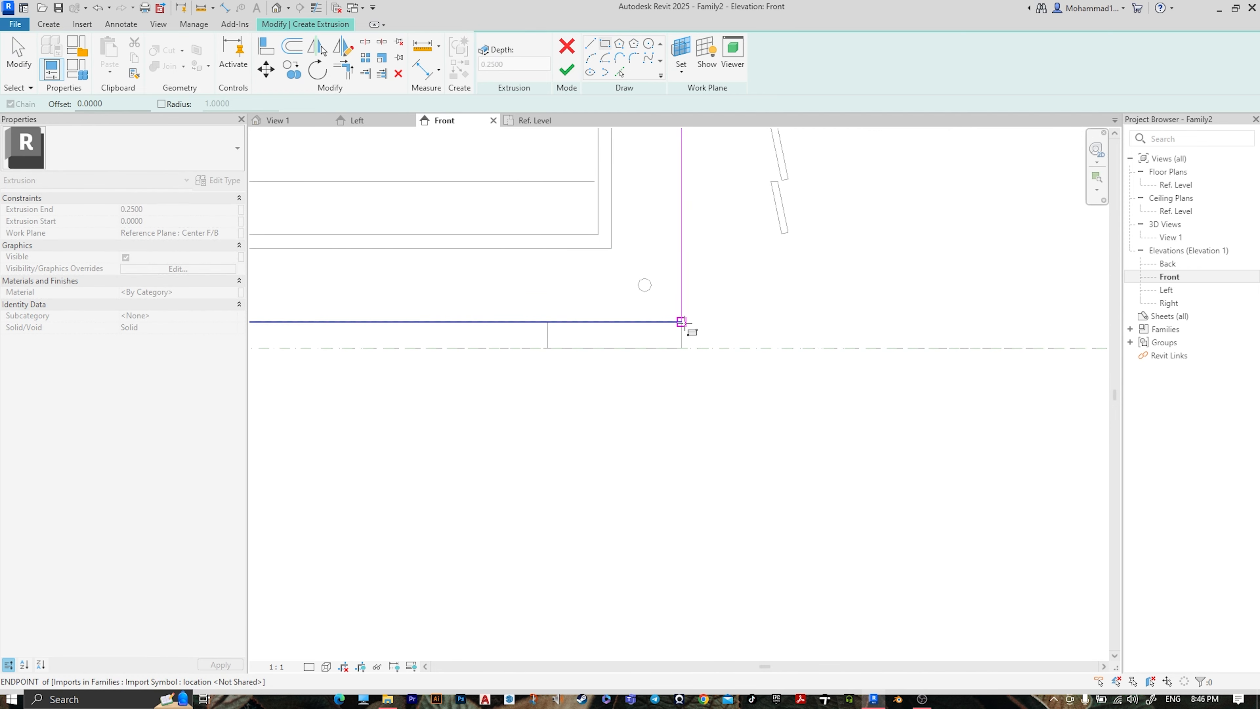
click(692, 308)
Sketch a 0.465 by 0.12 rectangle along the inner frame edge of the left slatted panel
scroll(794, 298, down, 3)
scroll(576, 298, up, 5)
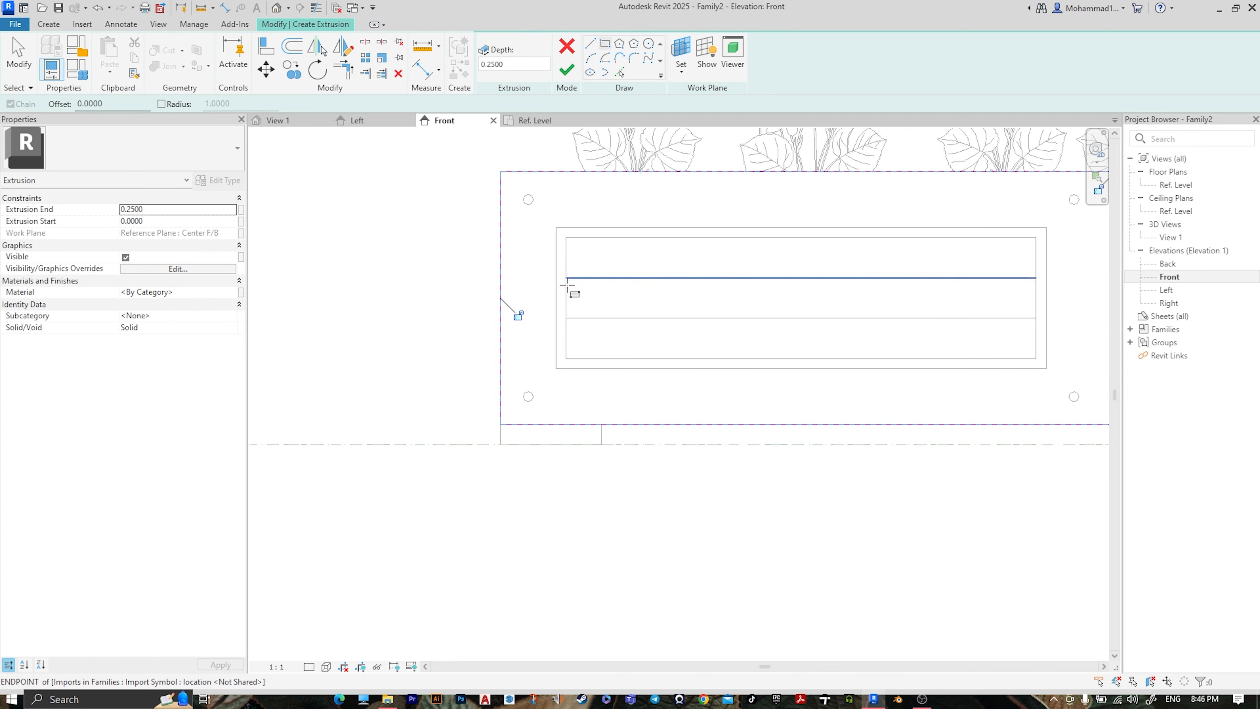
click(567, 269)
middle_drag(912, 366, 681, 346)
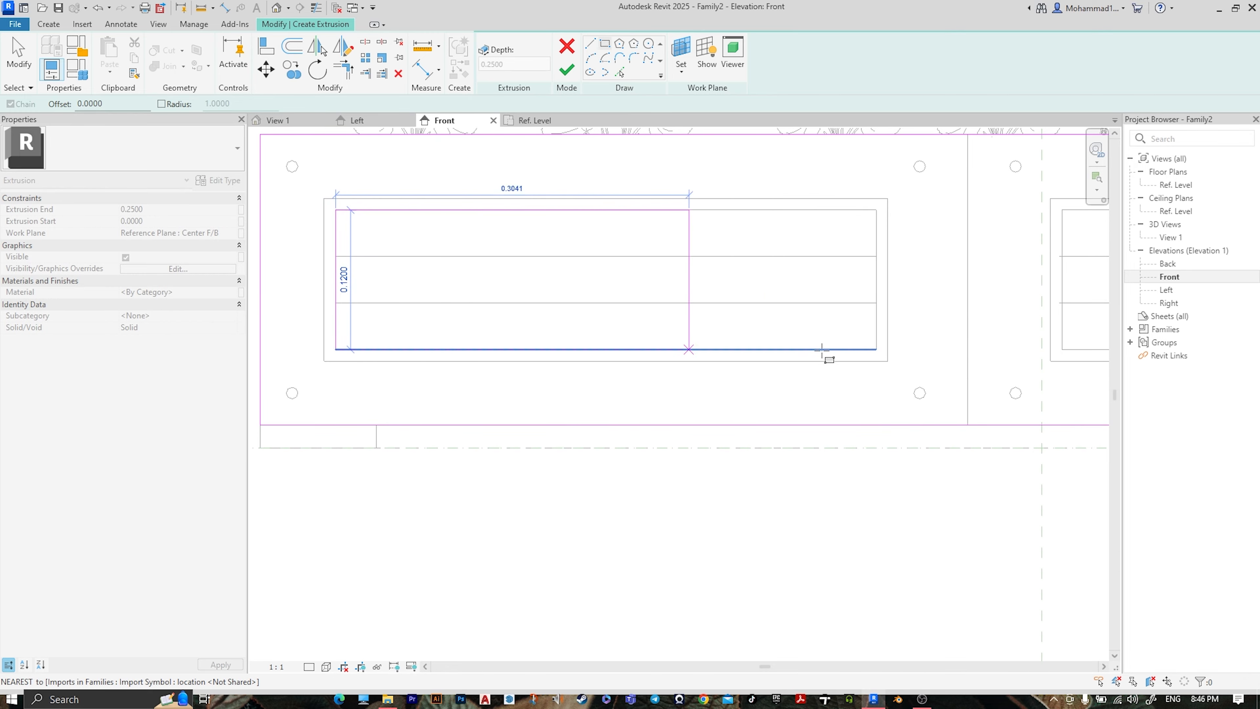
click(877, 350)
Sketch a matching rectangle along the inner frame edge of the right slatted panel
scroll(886, 351, down, 3)
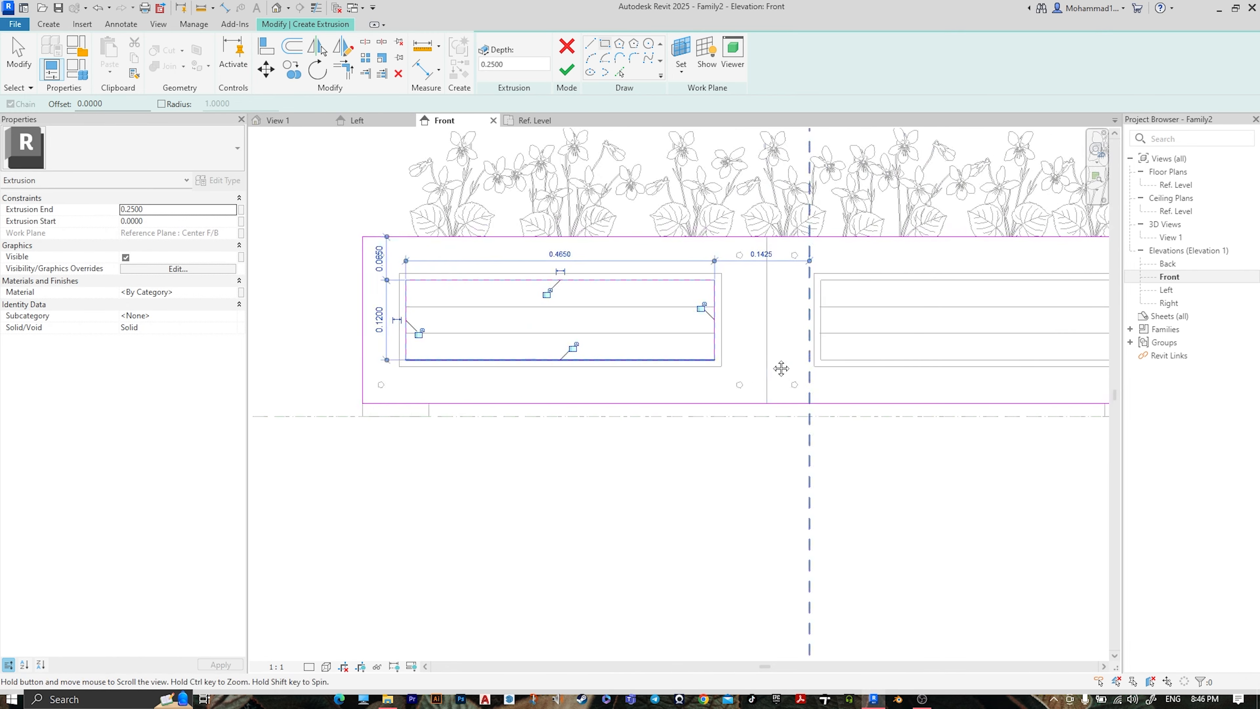
scroll(725, 273, up, 5)
click(715, 270)
middle_drag(932, 331, 711, 346)
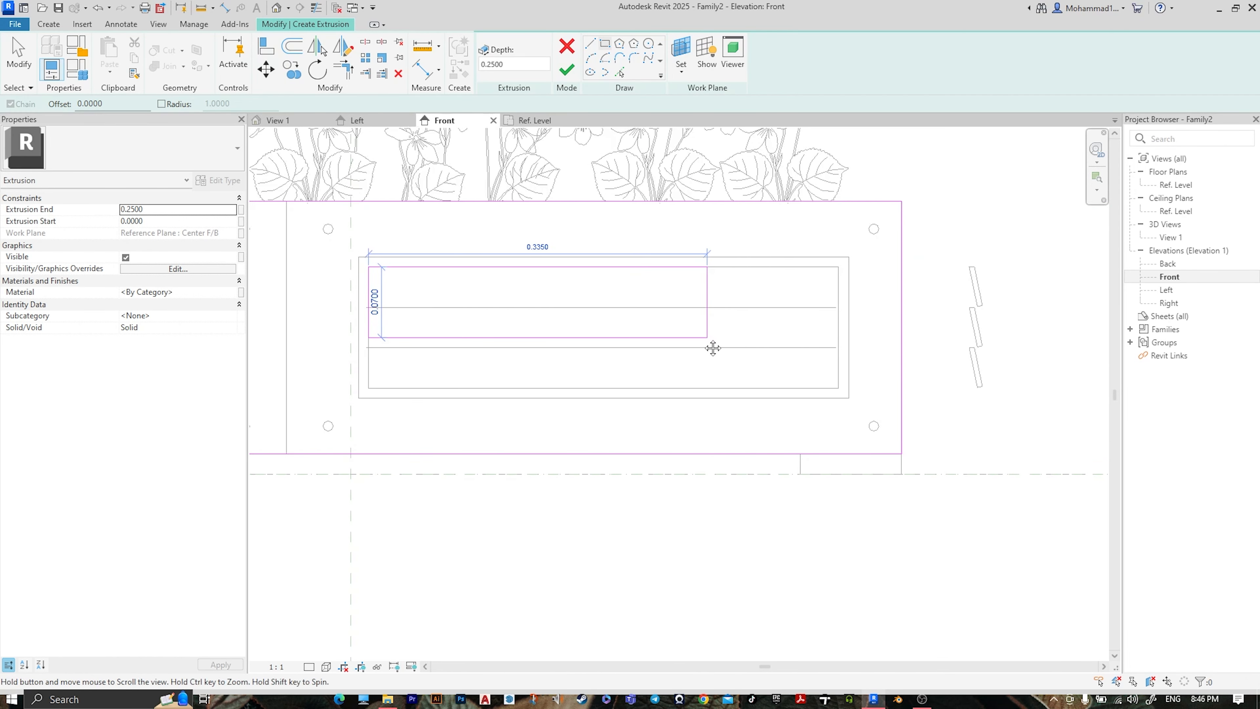
click(837, 388)
Trace the two screw-hole circles at the planter's left end into the extrusion sketch with Pick Lines
scroll(818, 342, down, 3)
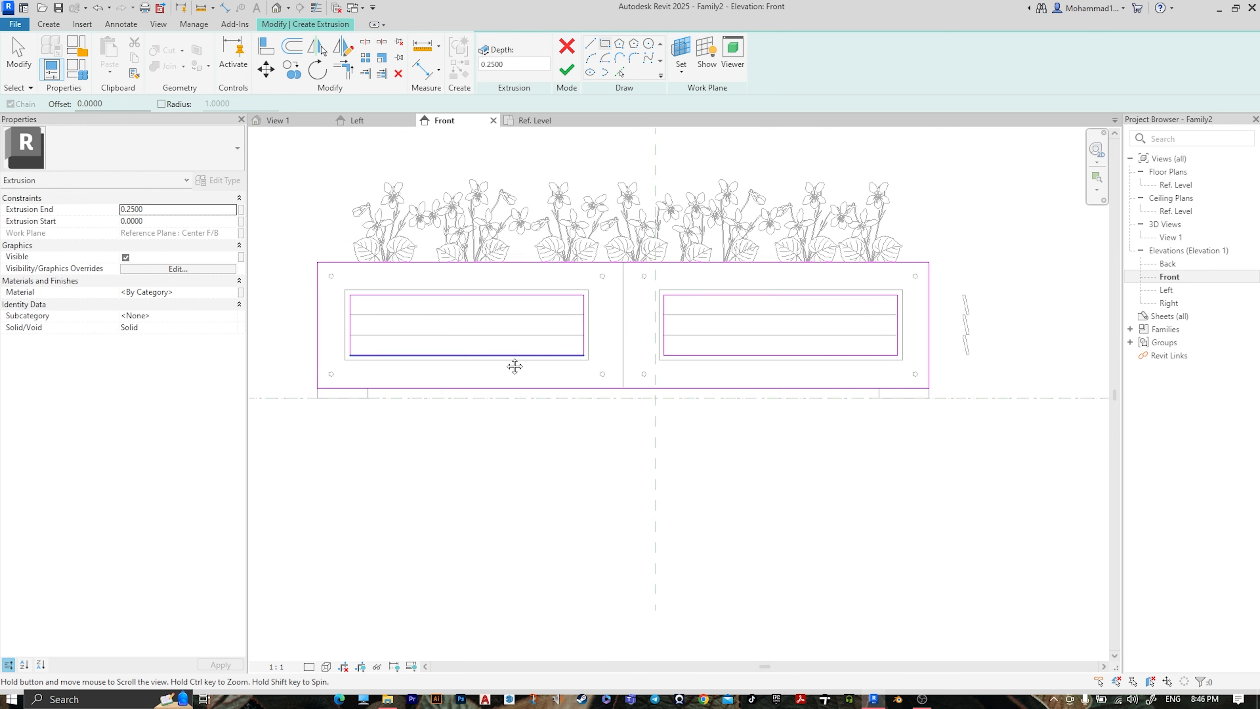
scroll(815, 332, up, 2)
scroll(789, 325, up, 2)
scroll(790, 276, down, 2)
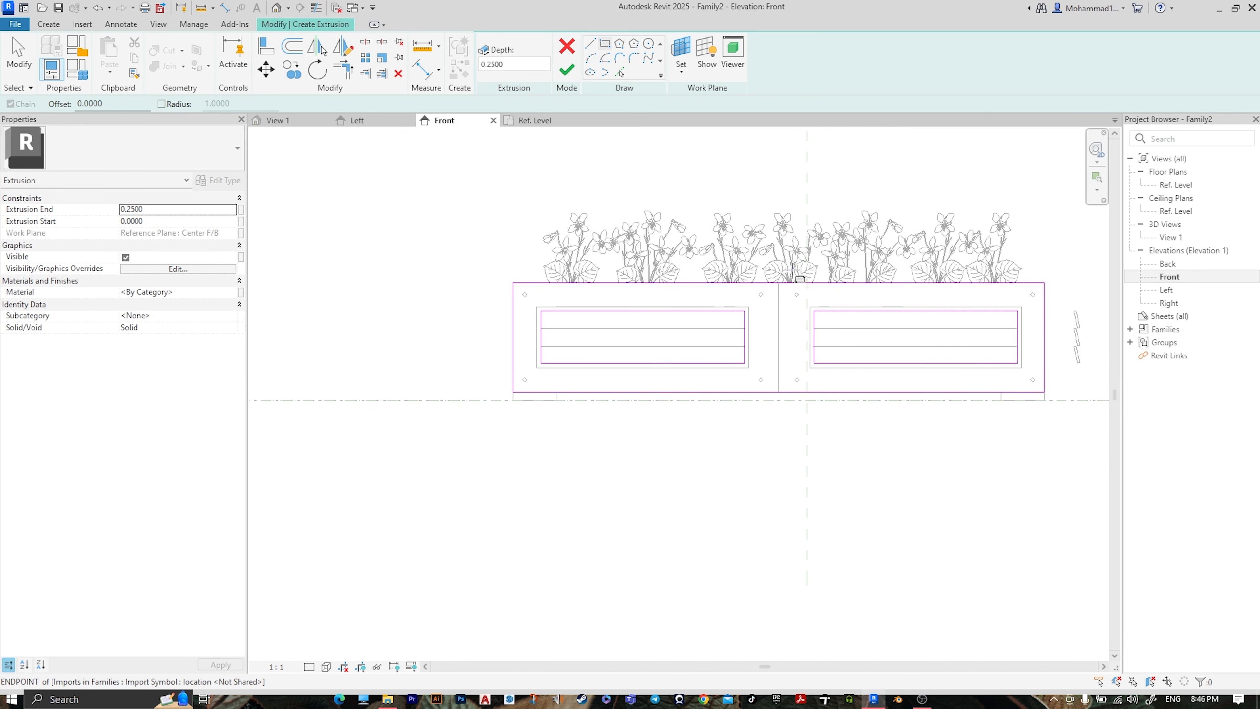
middle_drag(829, 341, 799, 335)
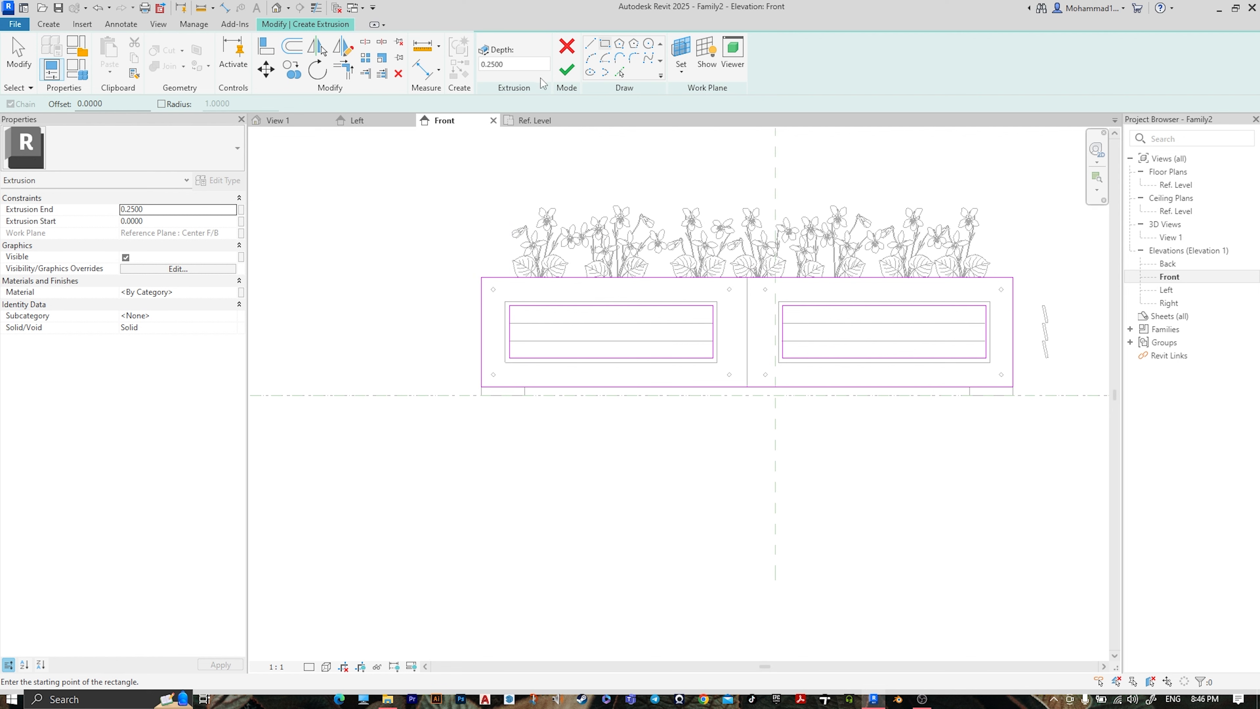
click(620, 73)
scroll(500, 298, up, 4)
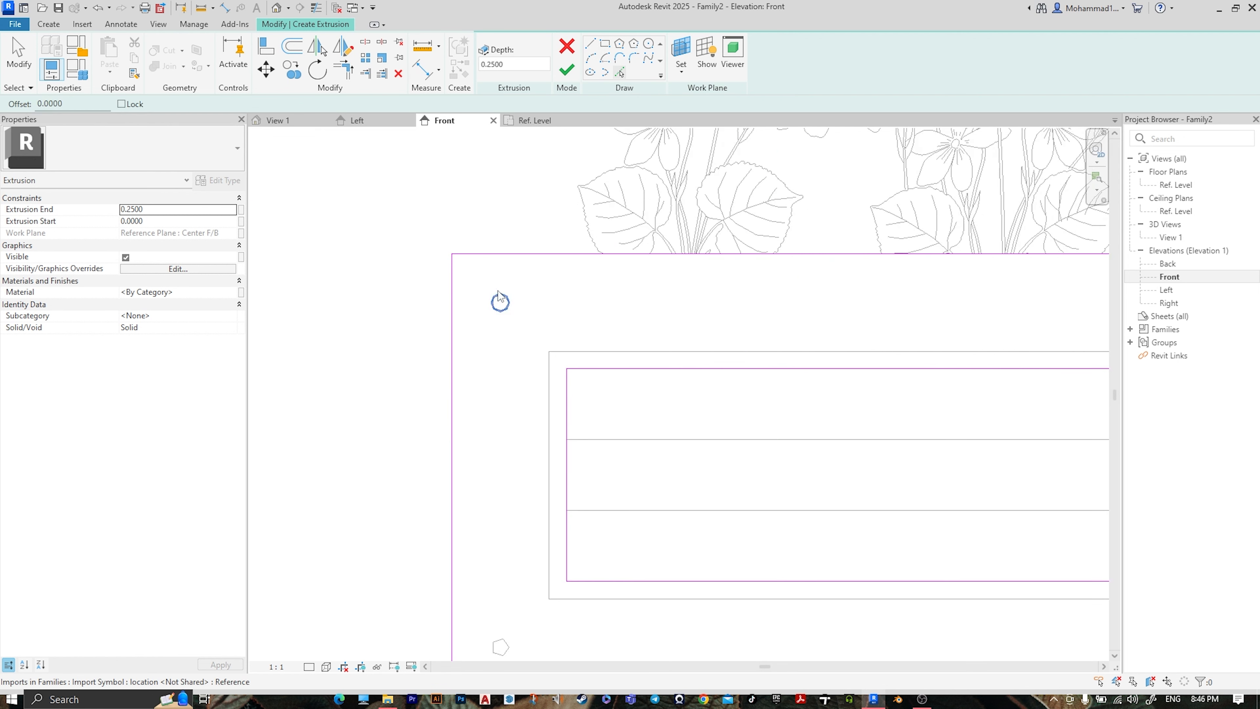
click(507, 297)
middle_drag(503, 509, 530, 273)
click(533, 407)
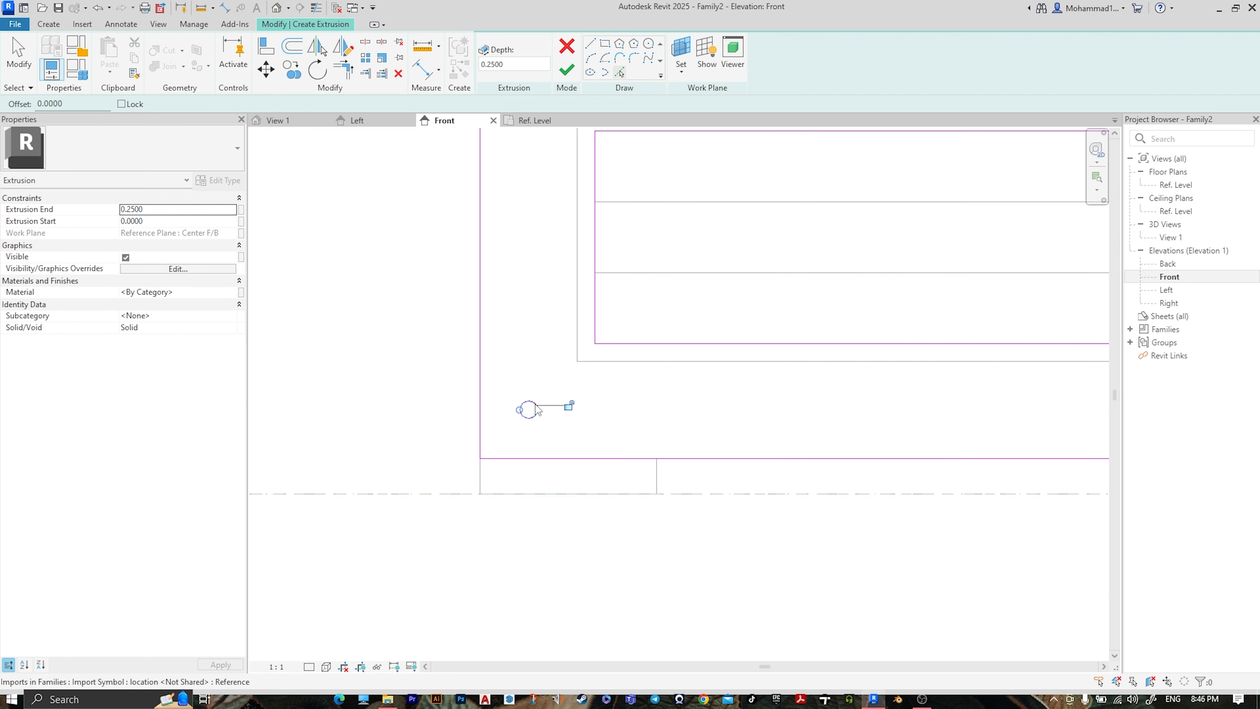
Trace the four screw-hole circles beside the planter's middle joint into the sketch
scroll(716, 352, down, 2)
middle_drag(925, 347, 233, 358)
middle_drag(692, 200, 671, 249)
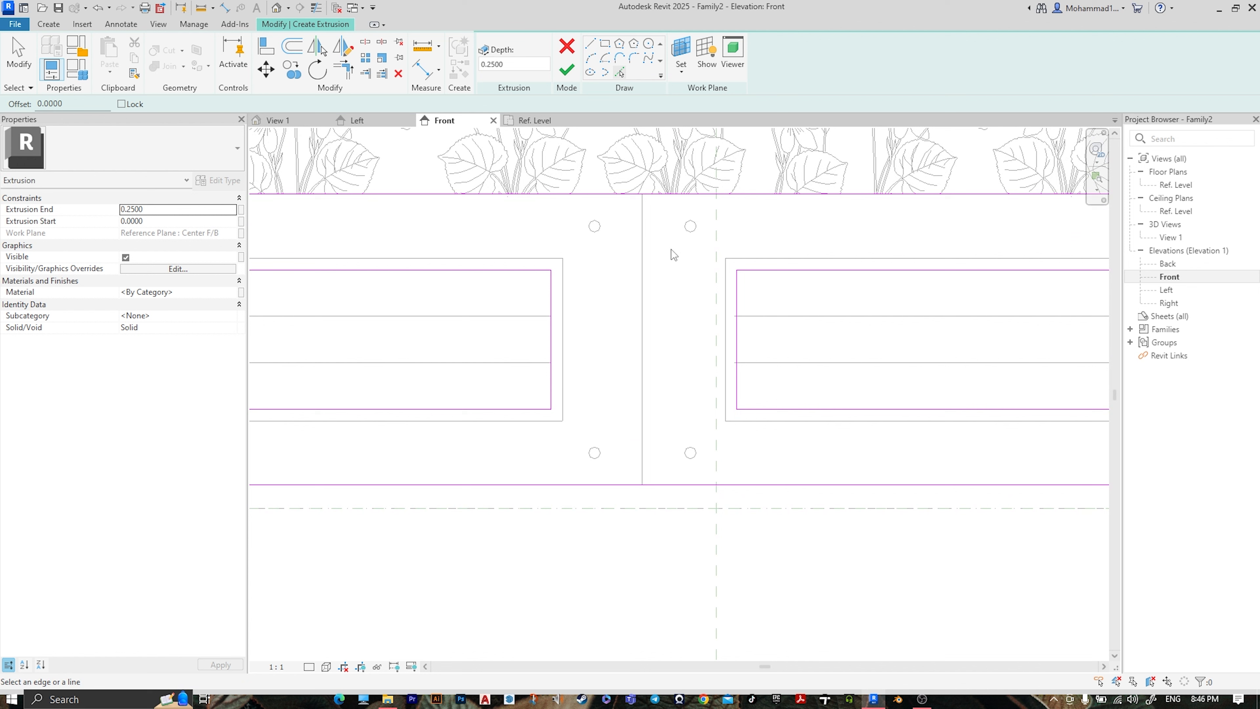
click(600, 231)
click(597, 450)
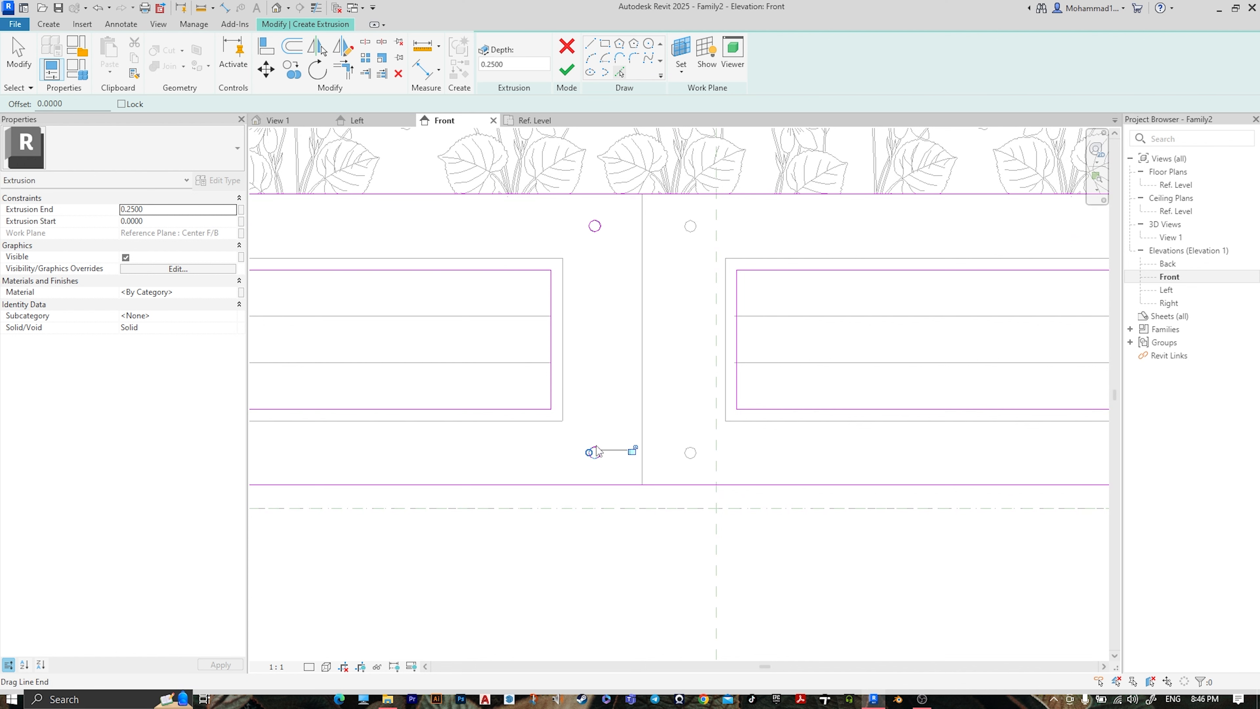
click(690, 452)
click(690, 226)
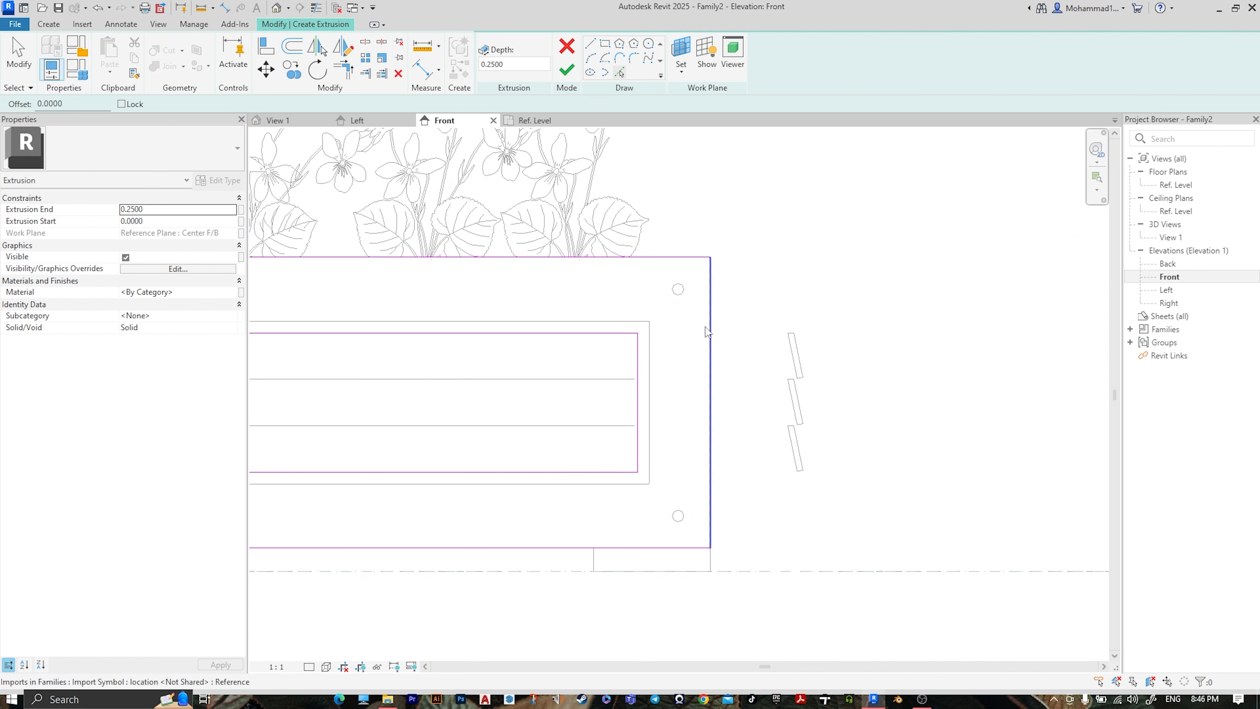
Trace the two screw-hole circles at the planter's right end into the sketch
click(682, 293)
click(681, 519)
scroll(499, 308, down, 2)
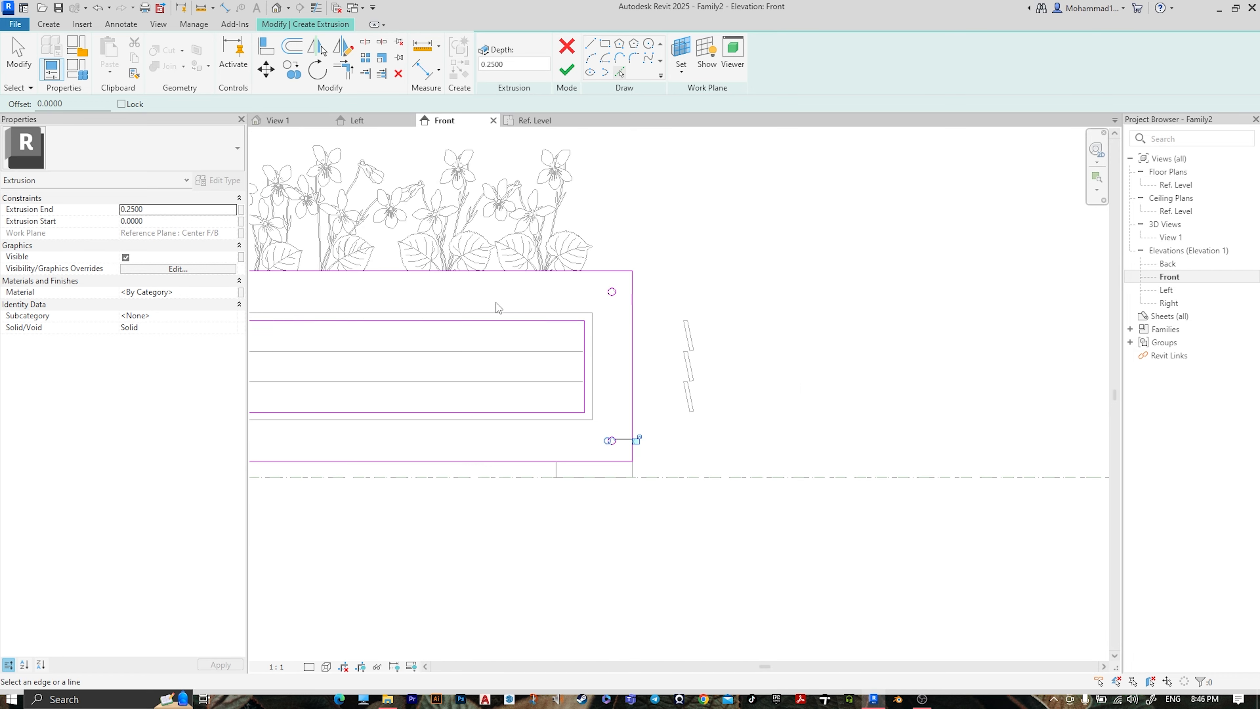
mouse_move(464, 324)
middle_down()
mouse_move(886, 338)
mouse_move(939, 318)
middle_up()
scroll(661, 327, down, 1)
middle_drag(478, 343, 684, 335)
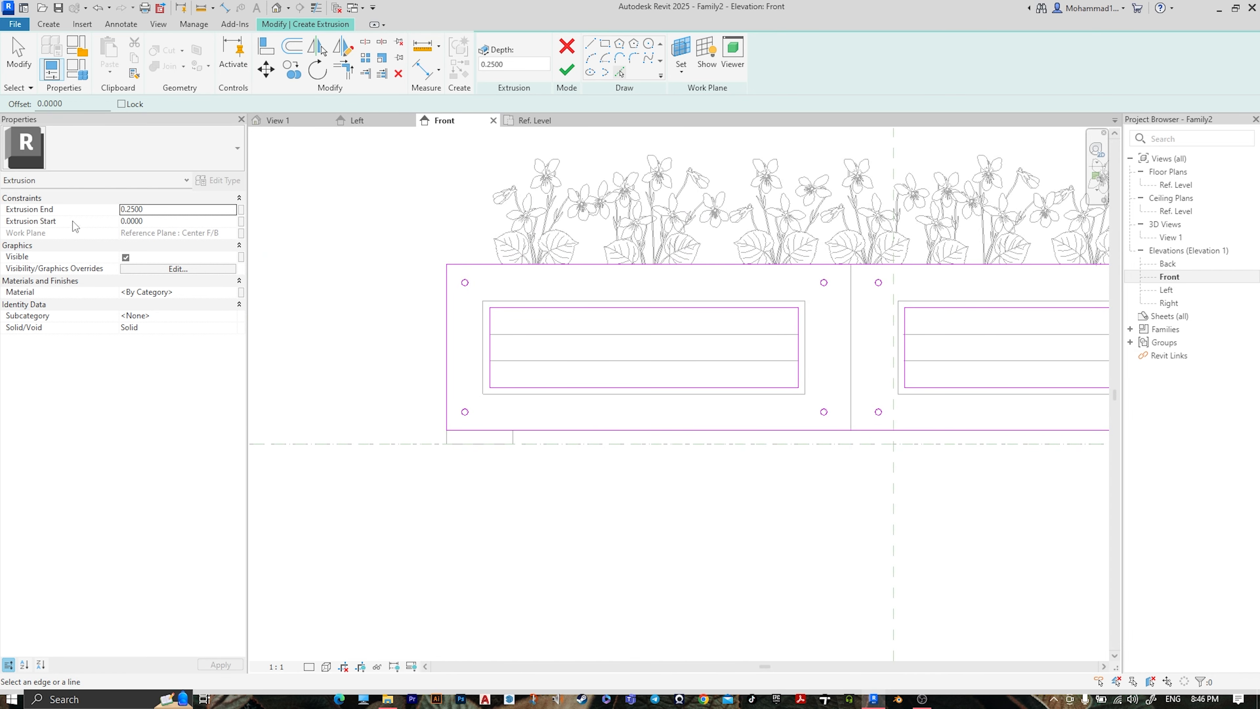
Set the extrusion end to 0.4, finish the planter body extrusion and inspect it in 3D
click(216, 210)
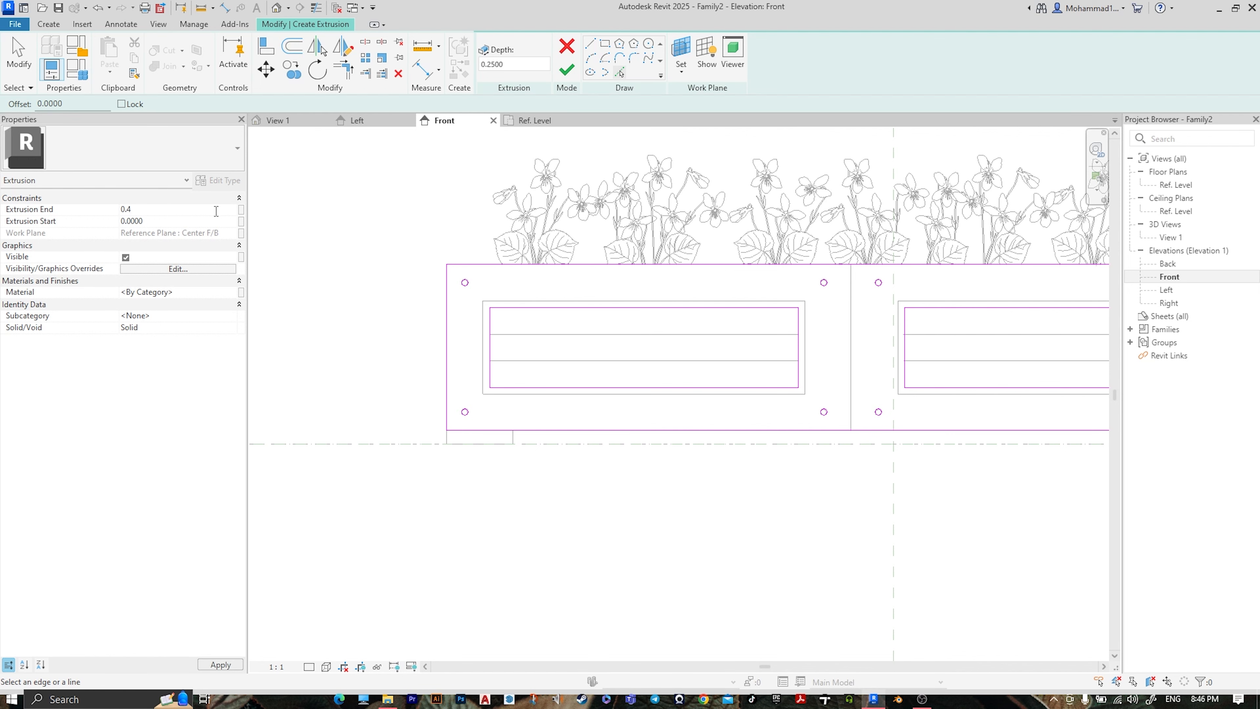
key(Return)
click(566, 70)
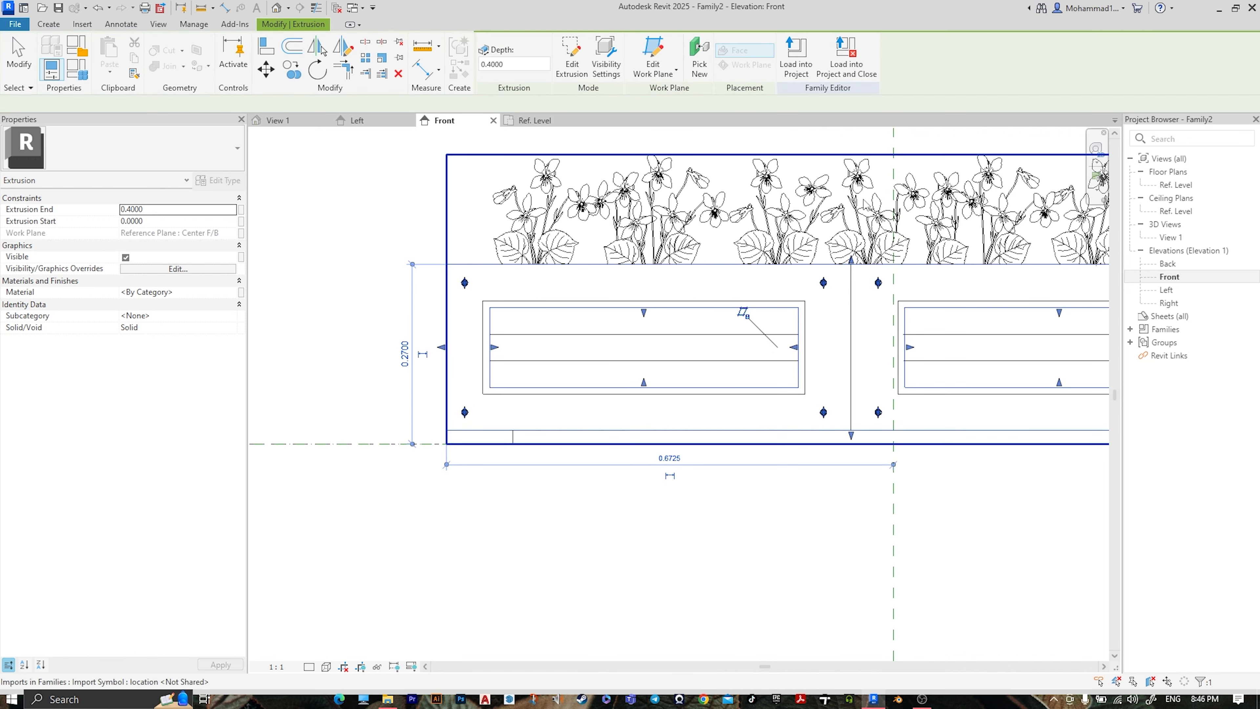
scroll(815, 288, down, 3)
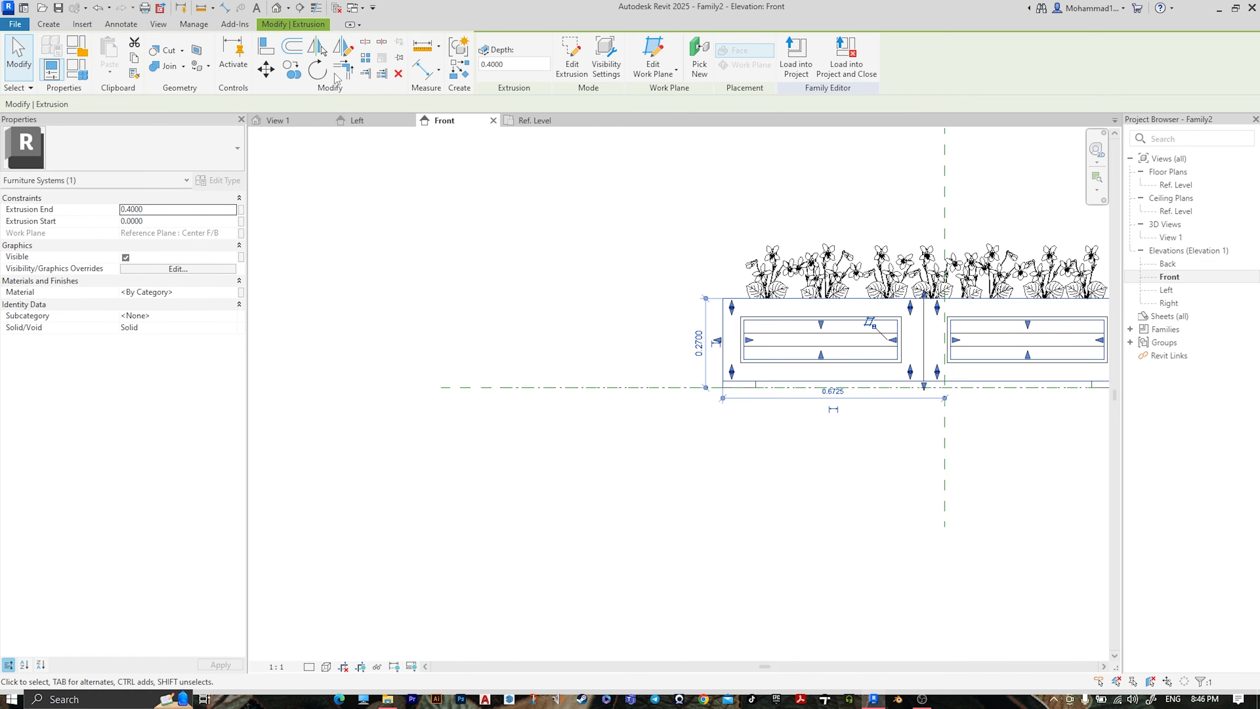
click(277, 9)
click(858, 274)
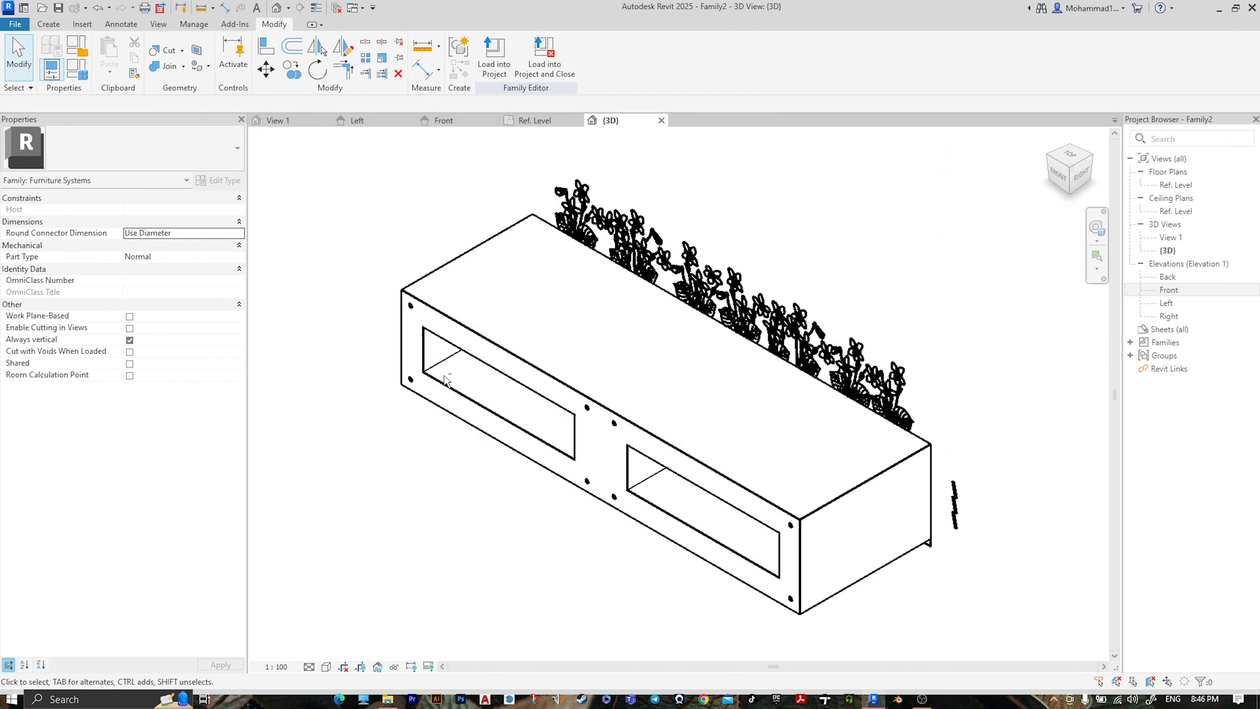
shift+middle_drag(858, 274, 614, 372)
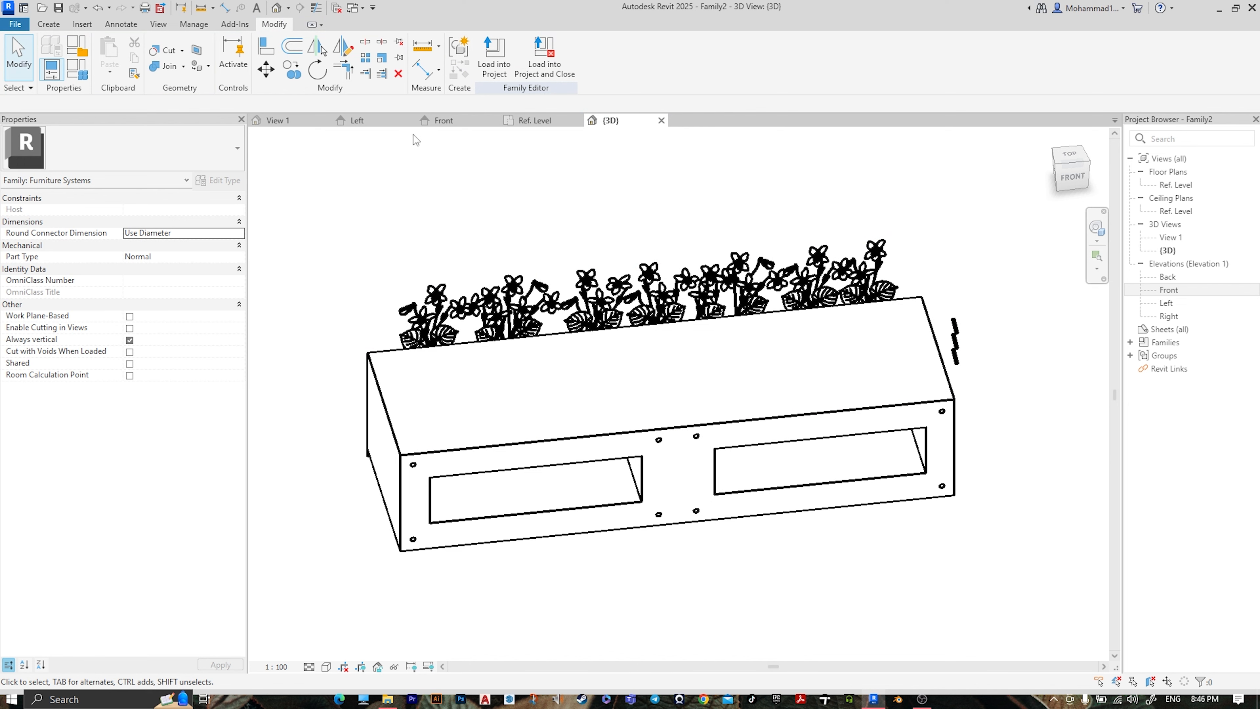
Start a second extrusion in the Front elevation and trace the two screw-hole circles at the planter's left end with Pick Lines
click(454, 122)
scroll(722, 338, up, 5)
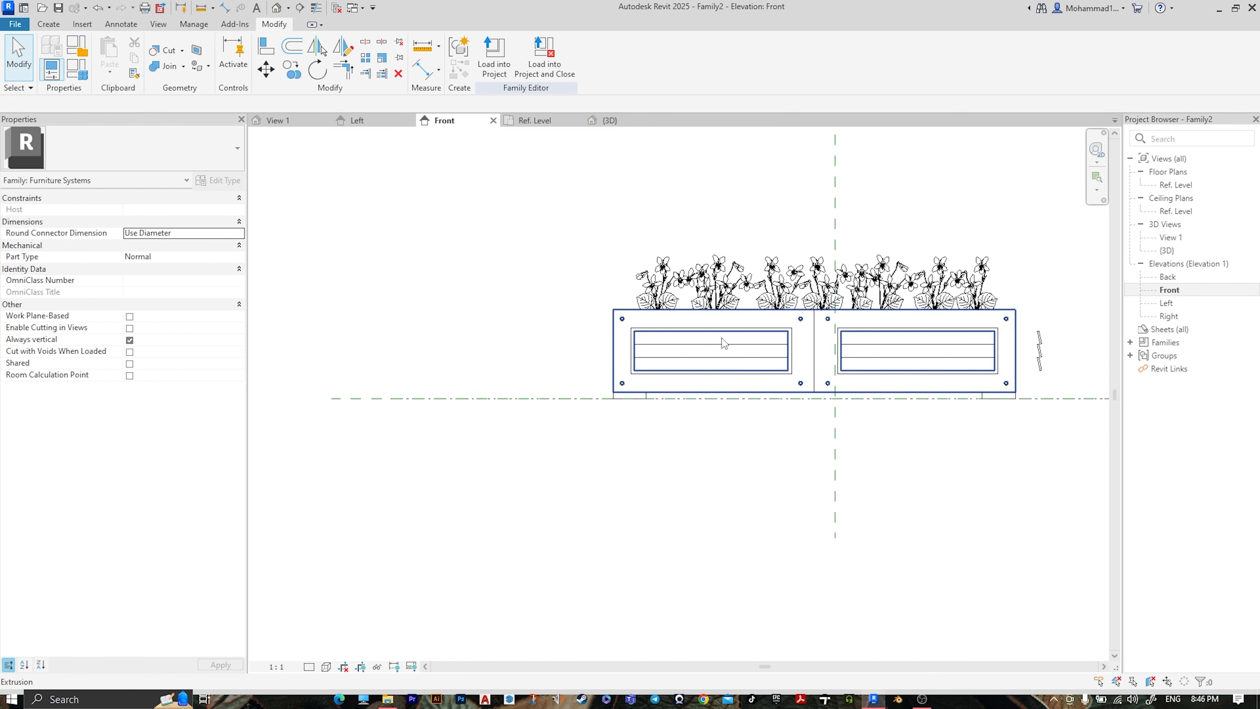
click(48, 24)
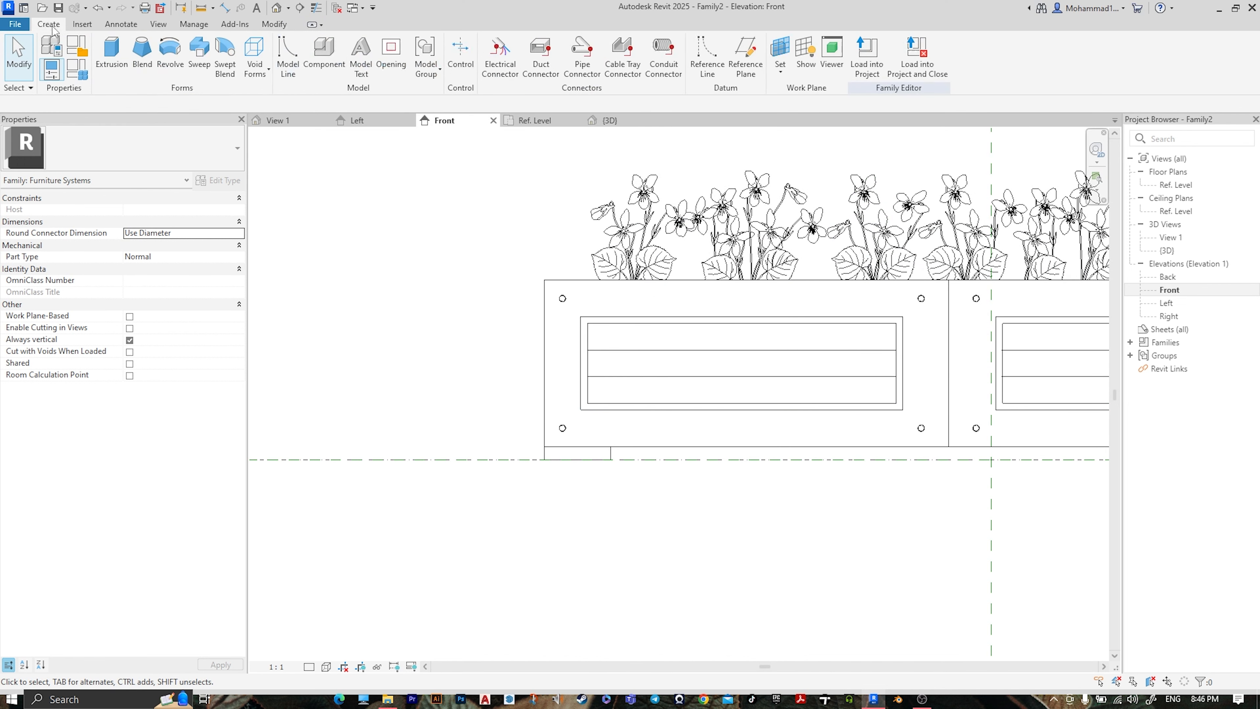
click(107, 53)
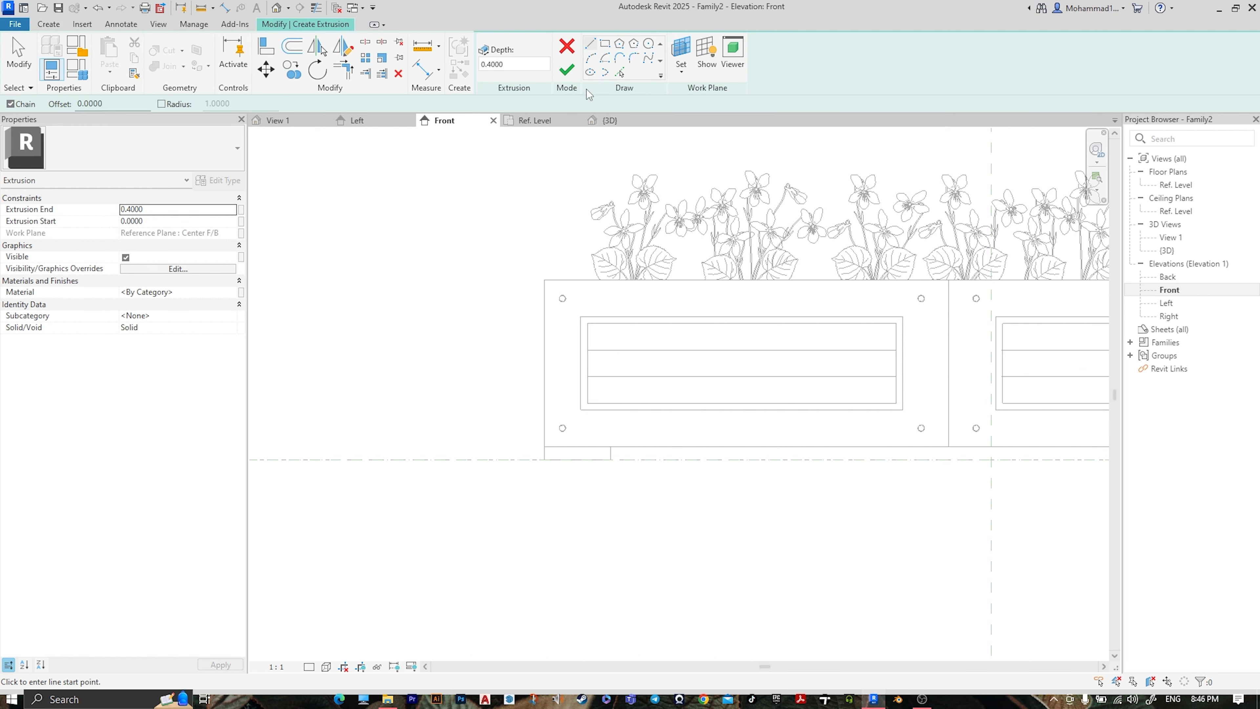
click(621, 73)
scroll(571, 312, up, 3)
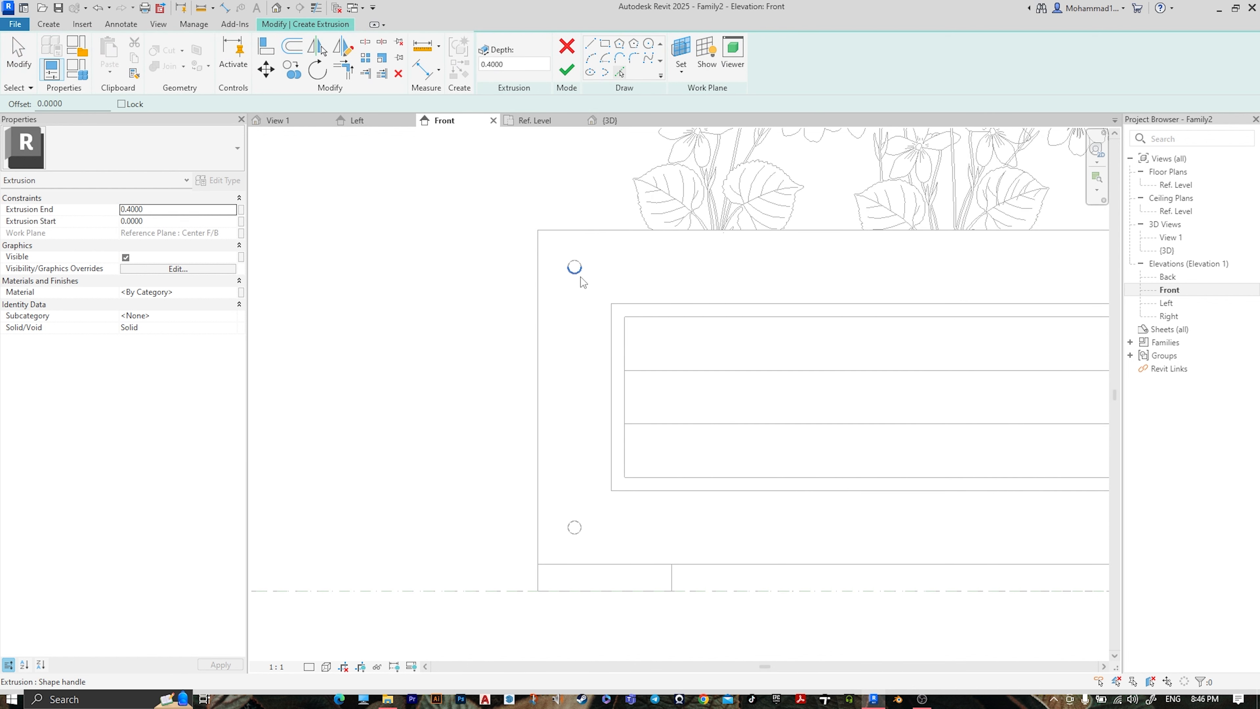
click(574, 527)
scroll(795, 394, down, 4)
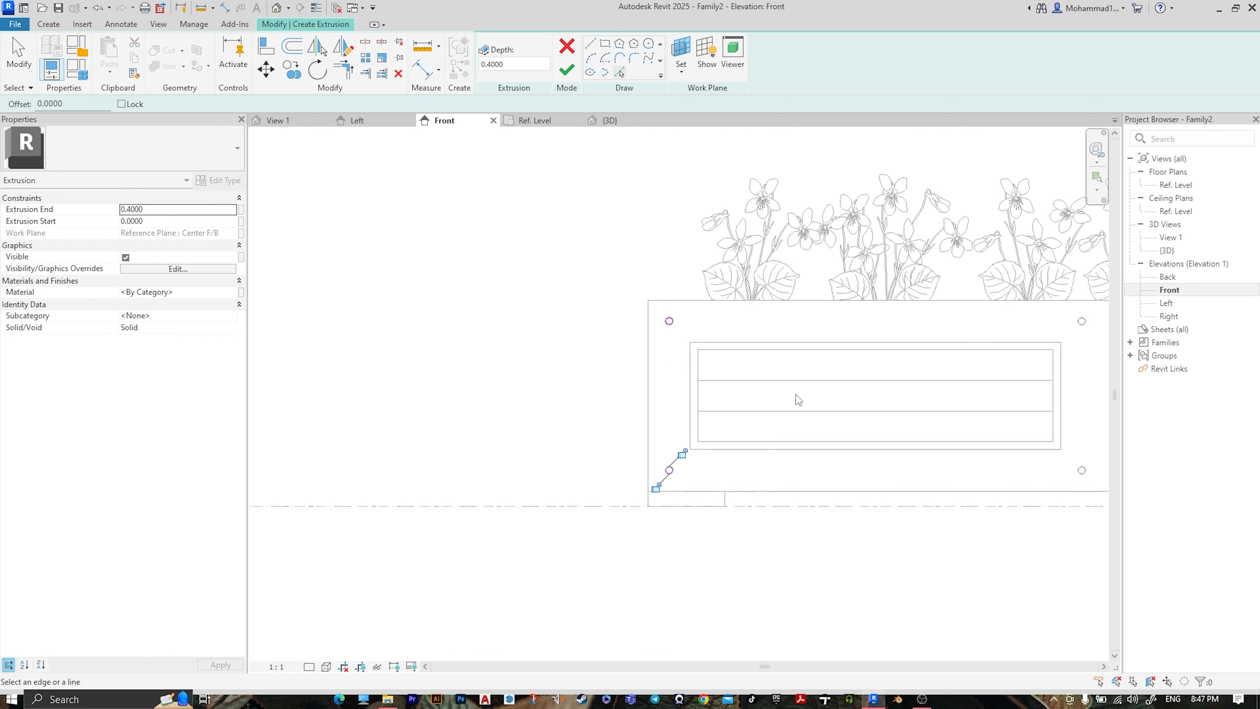
Add the four screw-hole circles around the planter's middle joint to the screw extrusion sketch
key(Escape)
mouse_move(888, 367)
middle_down()
mouse_move(829, 368)
mouse_move(764, 319)
middle_up()
scroll(764, 319, up, 3)
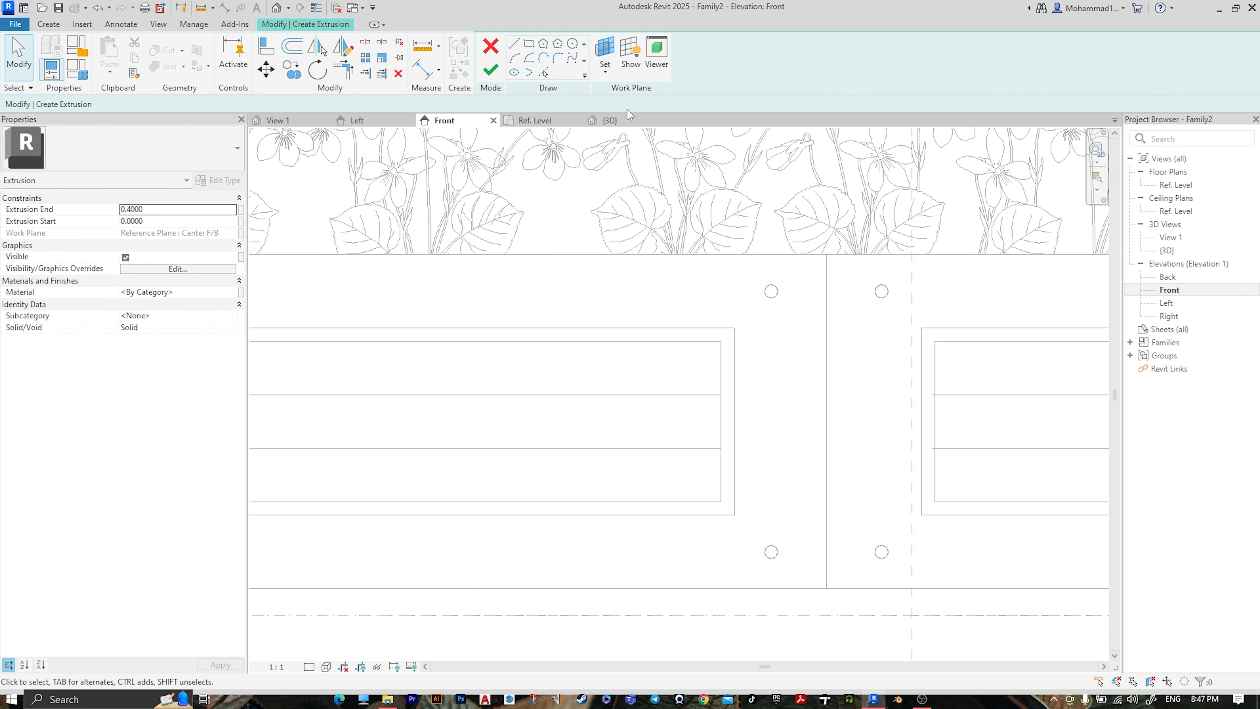
click(544, 73)
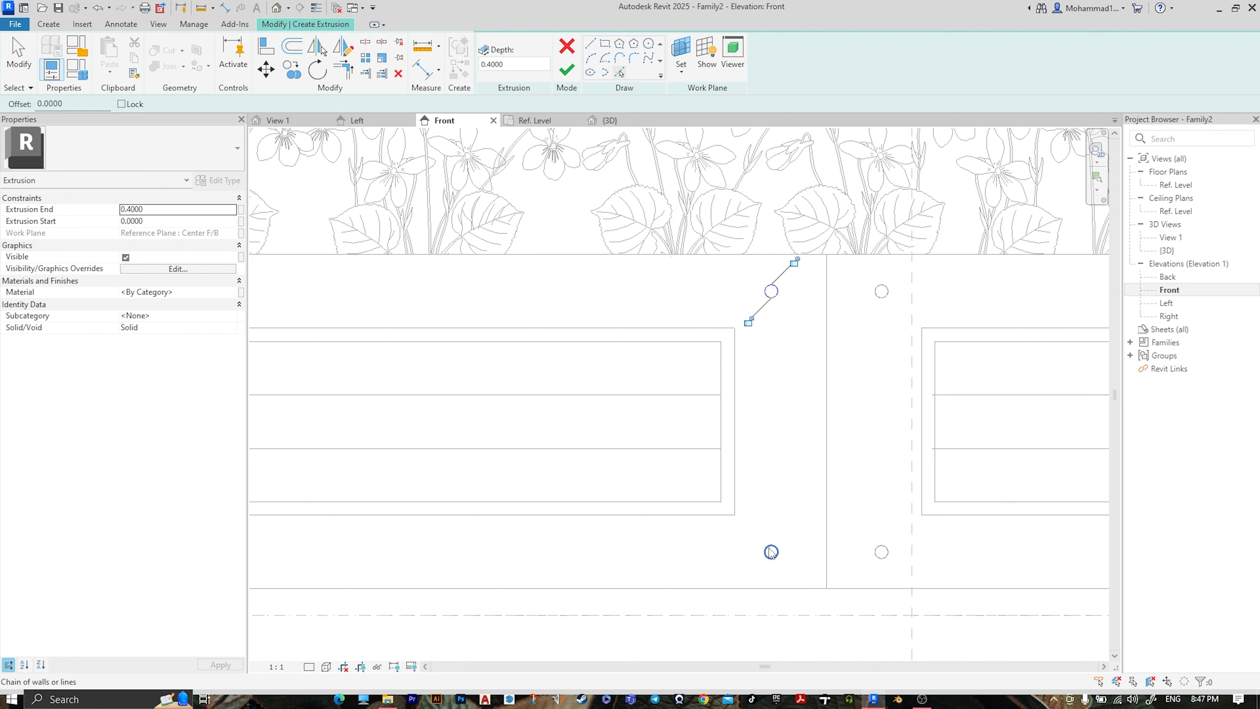
click(888, 552)
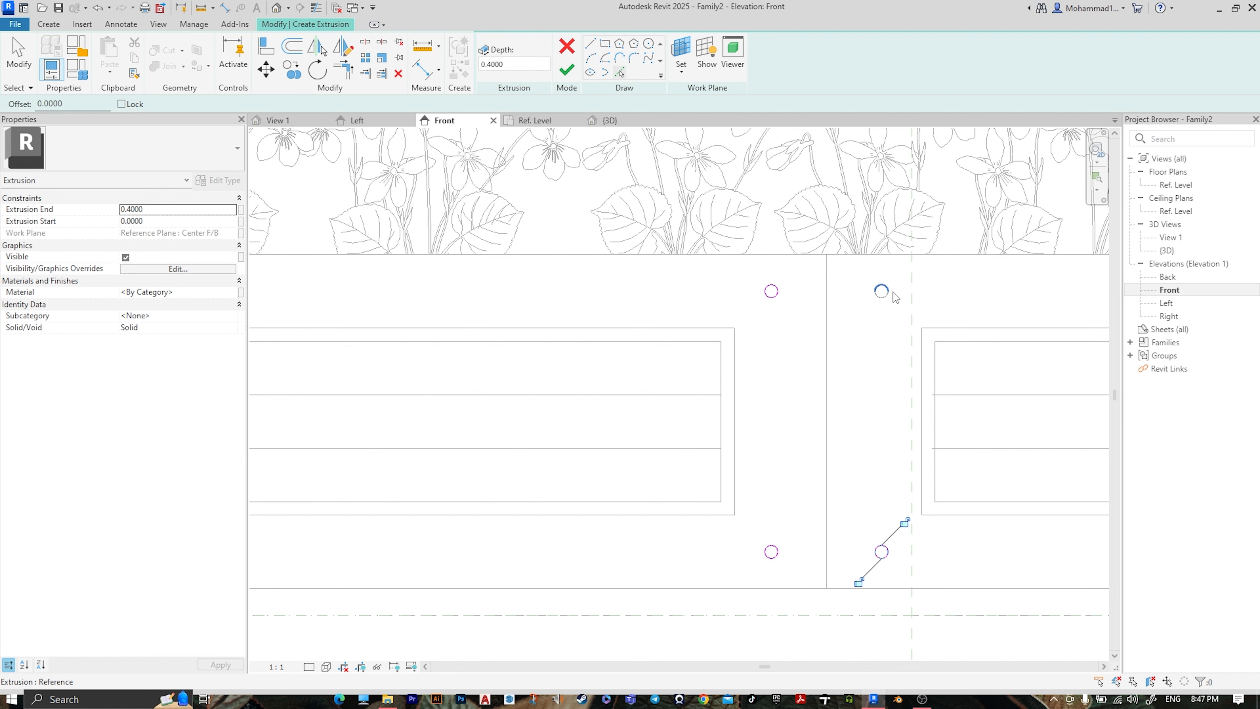
Pick the two screw-hole circles at the planter's right end and finish the screw extrusion
middle_drag(1007, 392, 214, 328)
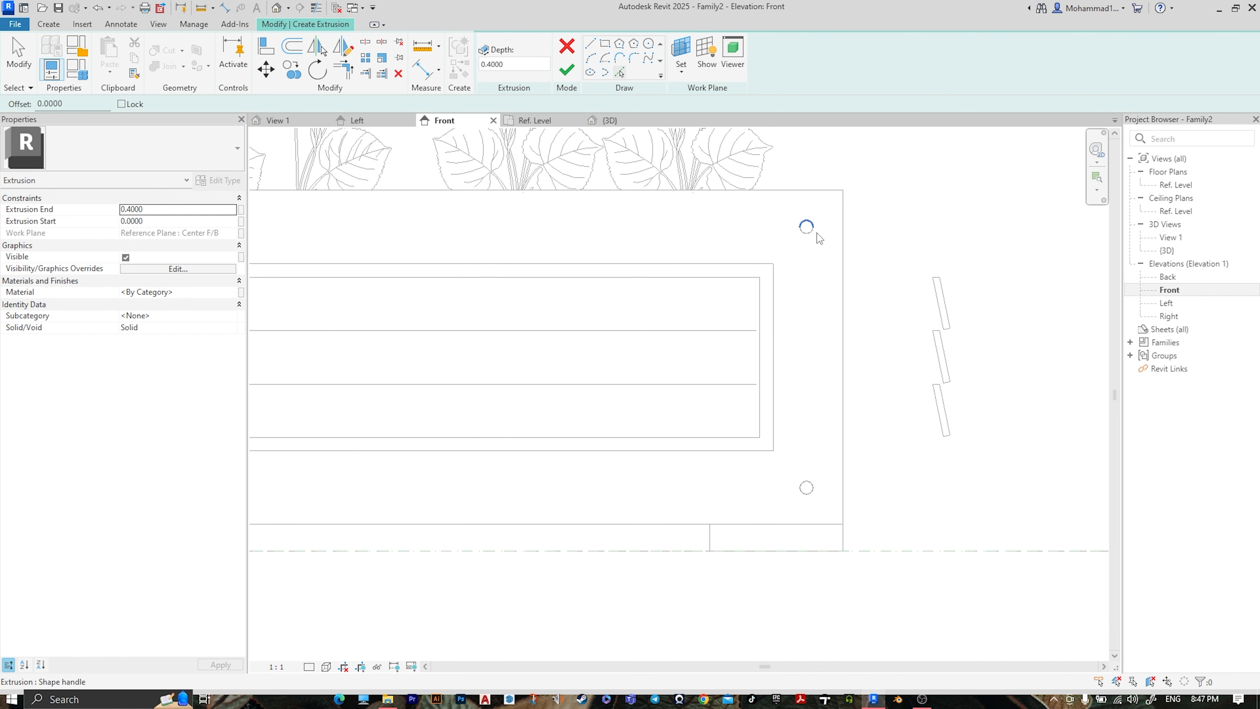
click(807, 487)
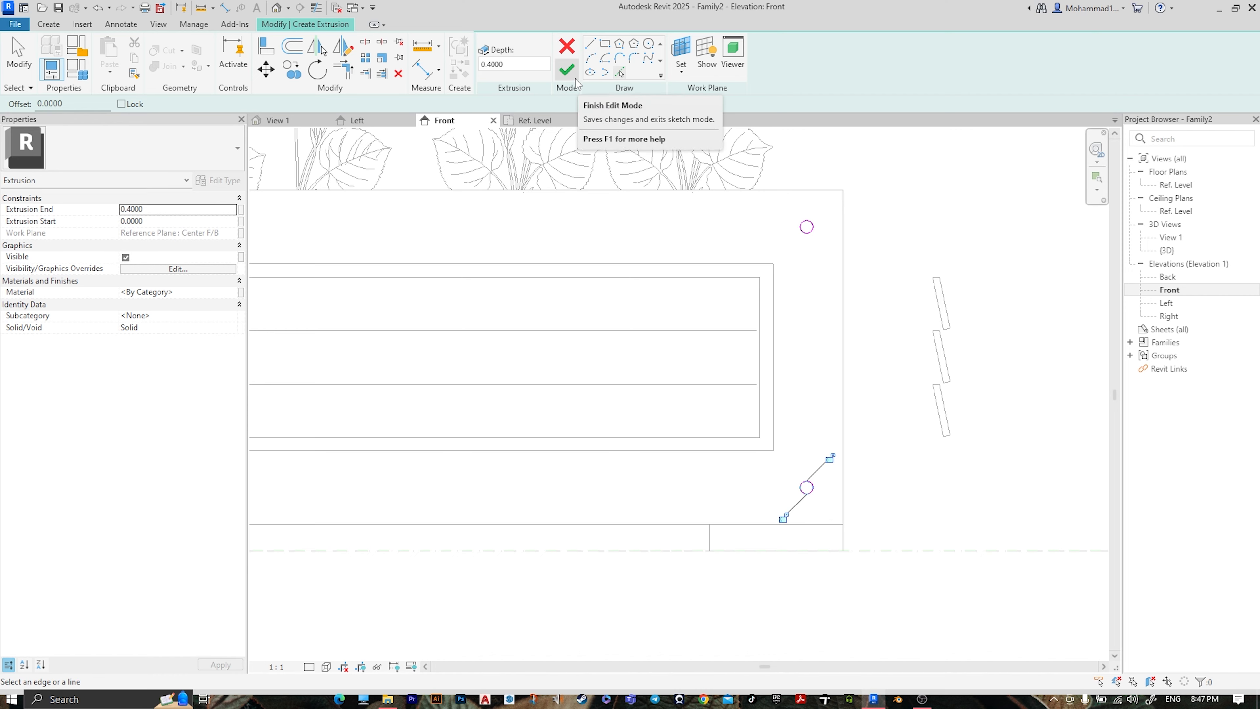
click(567, 69)
scroll(920, 349, down, 4)
middle_drag(442, 310, 835, 304)
scroll(836, 304, down, 3)
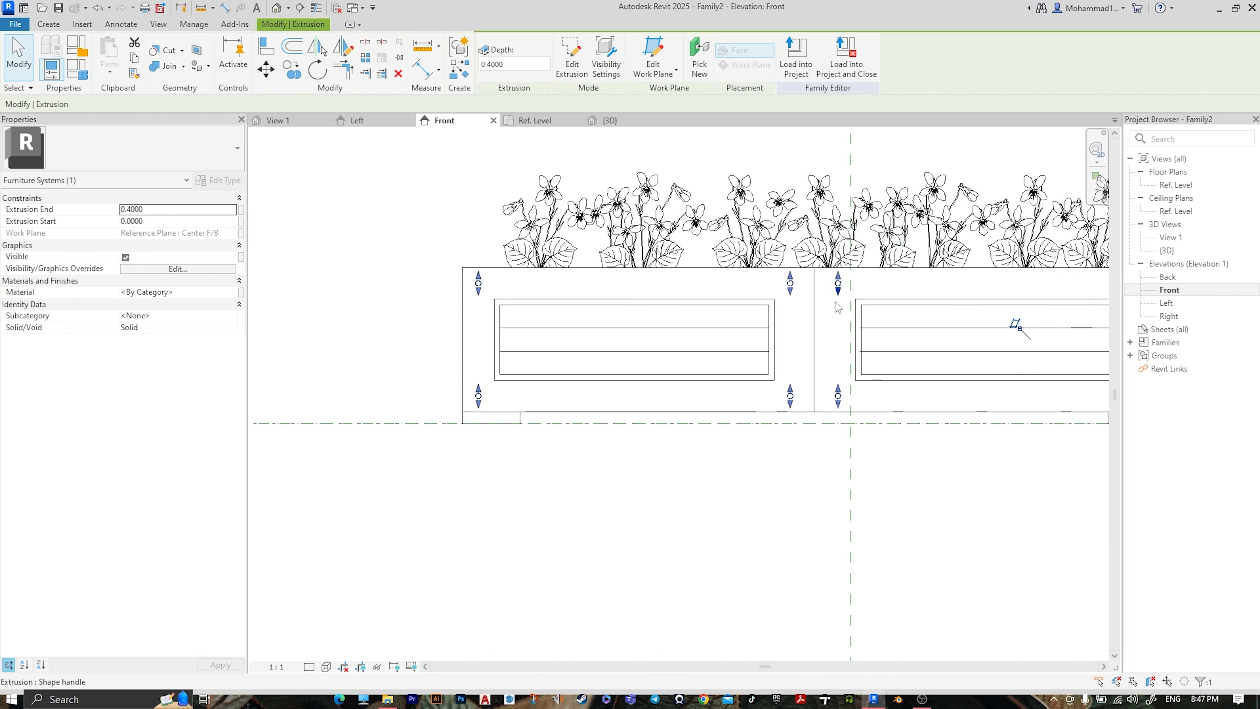
scroll(877, 290, down, 2)
middle_drag(967, 360, 834, 368)
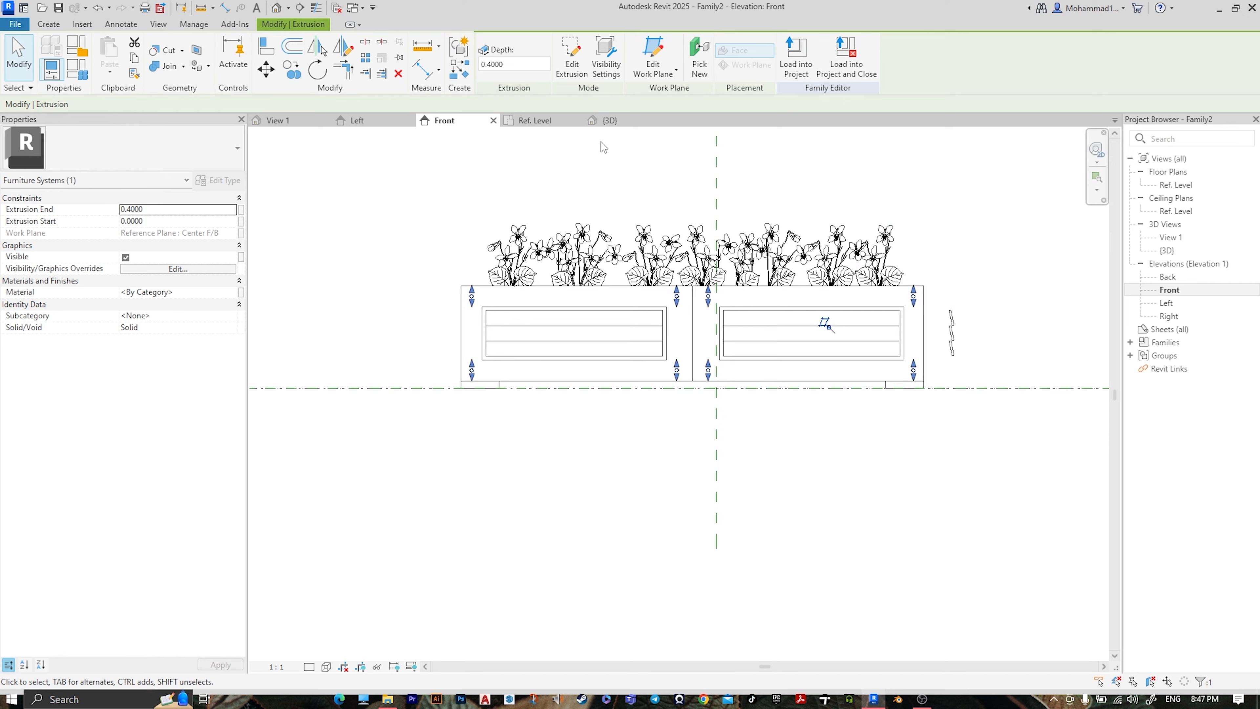
Start a Void Extrusion in the 3D view and pick the planter's top face as its work plane
click(604, 121)
shift+middle_drag(532, 507, 469, 479)
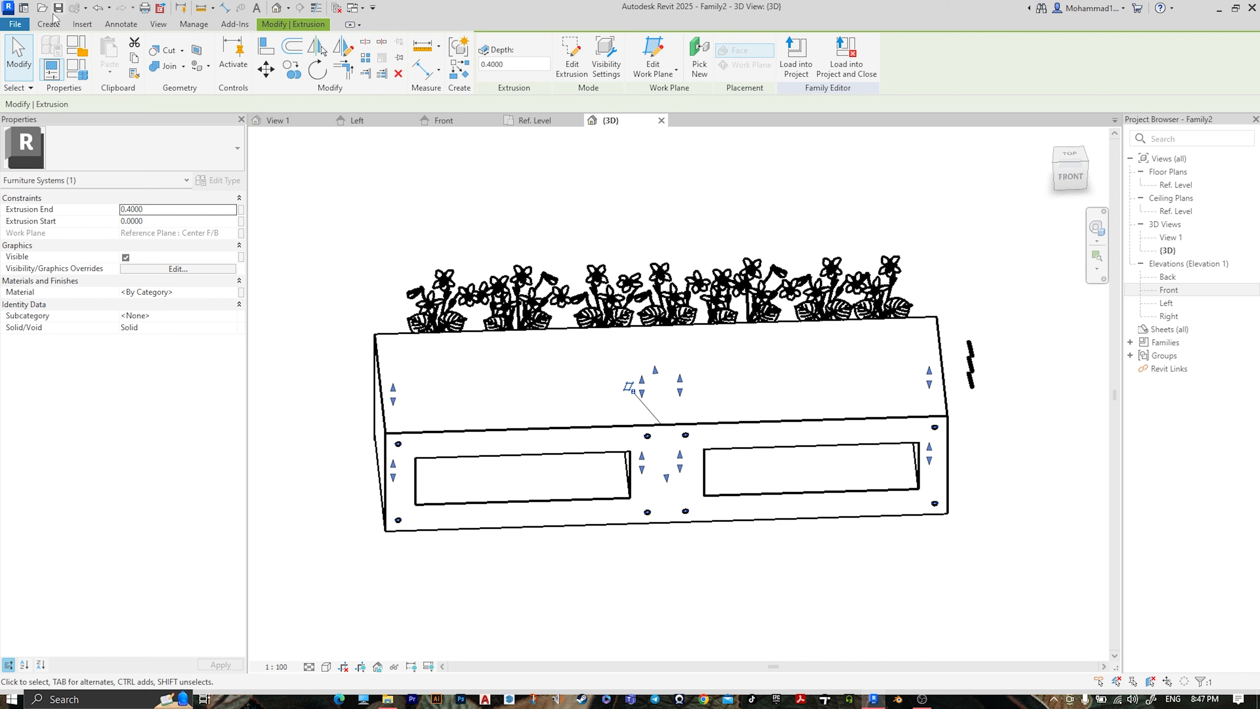
click(49, 25)
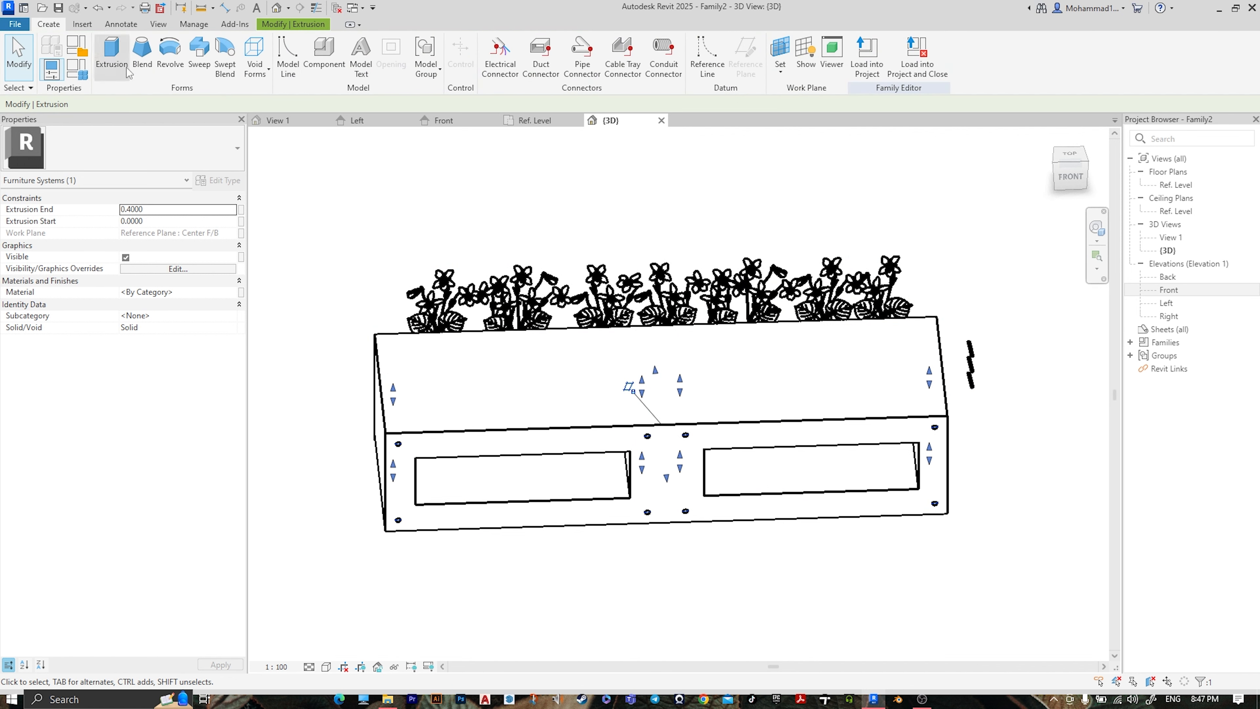
click(254, 77)
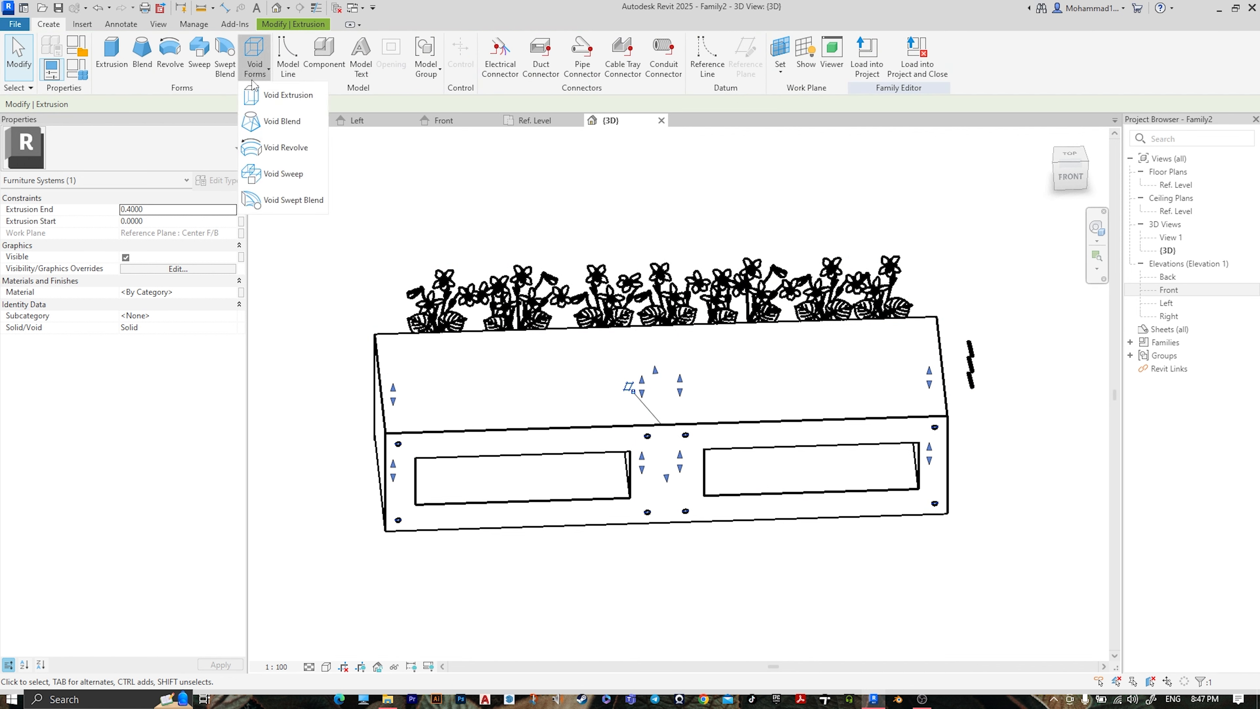
click(283, 96)
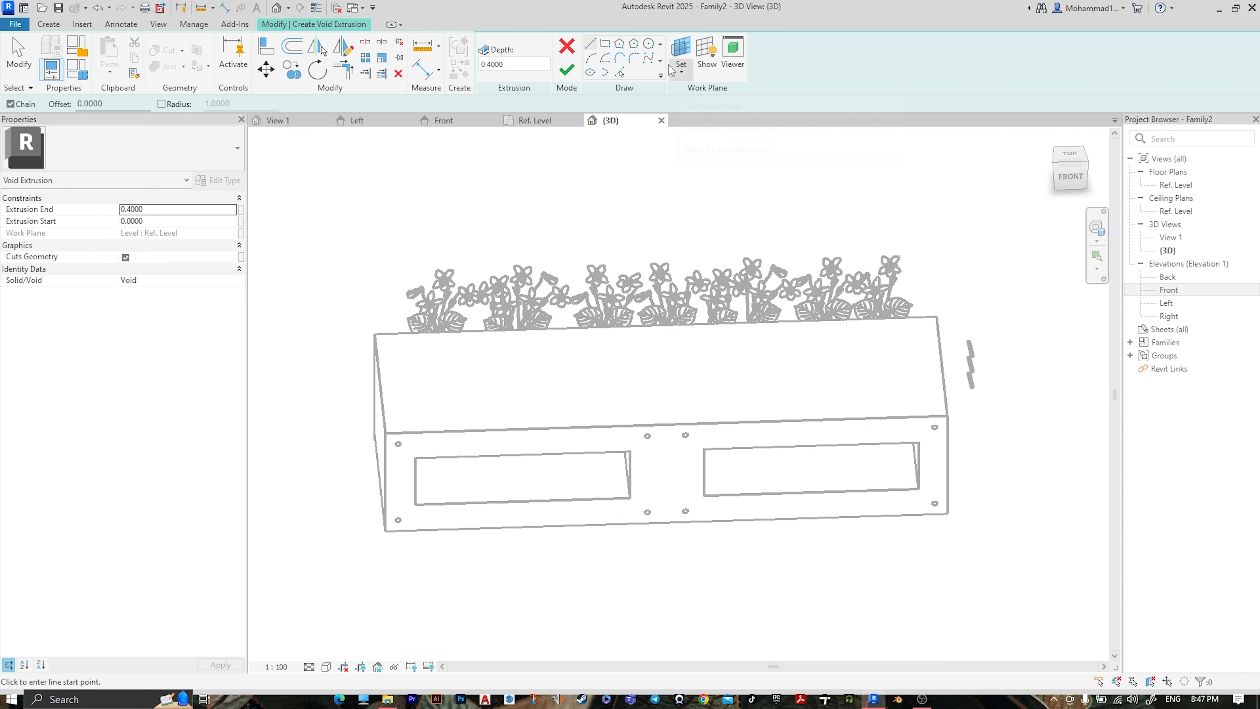
click(682, 79)
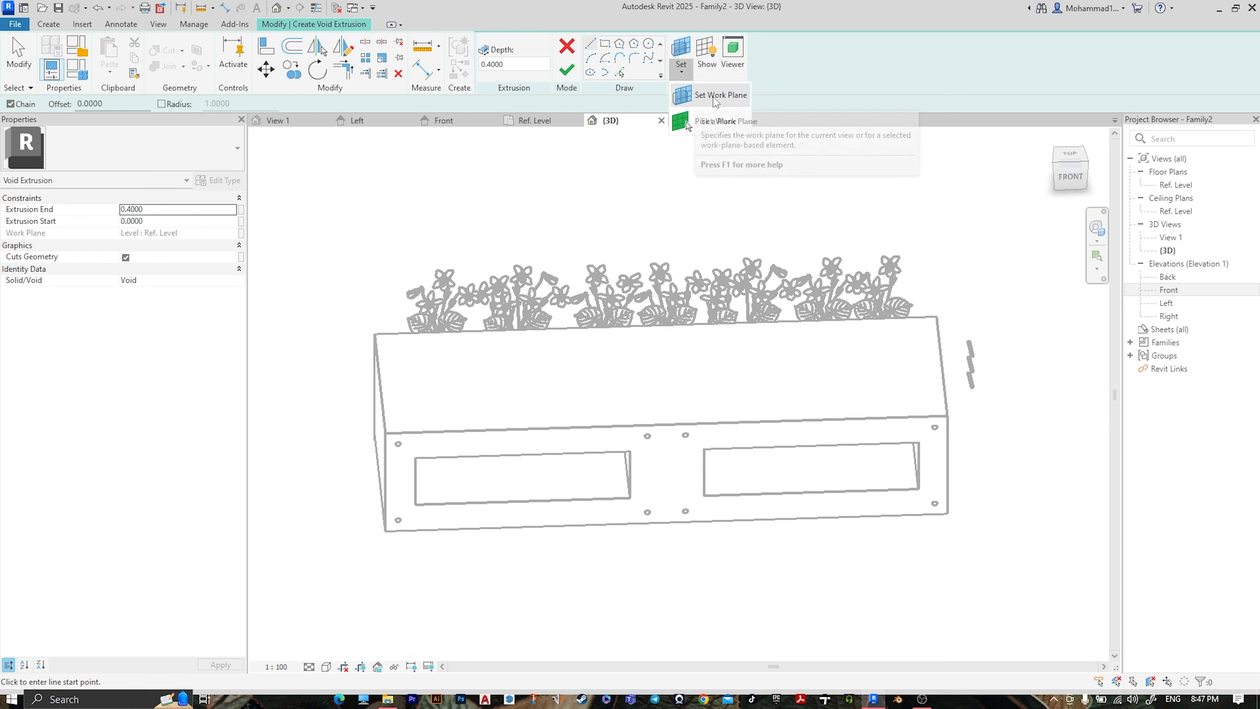
click(721, 101)
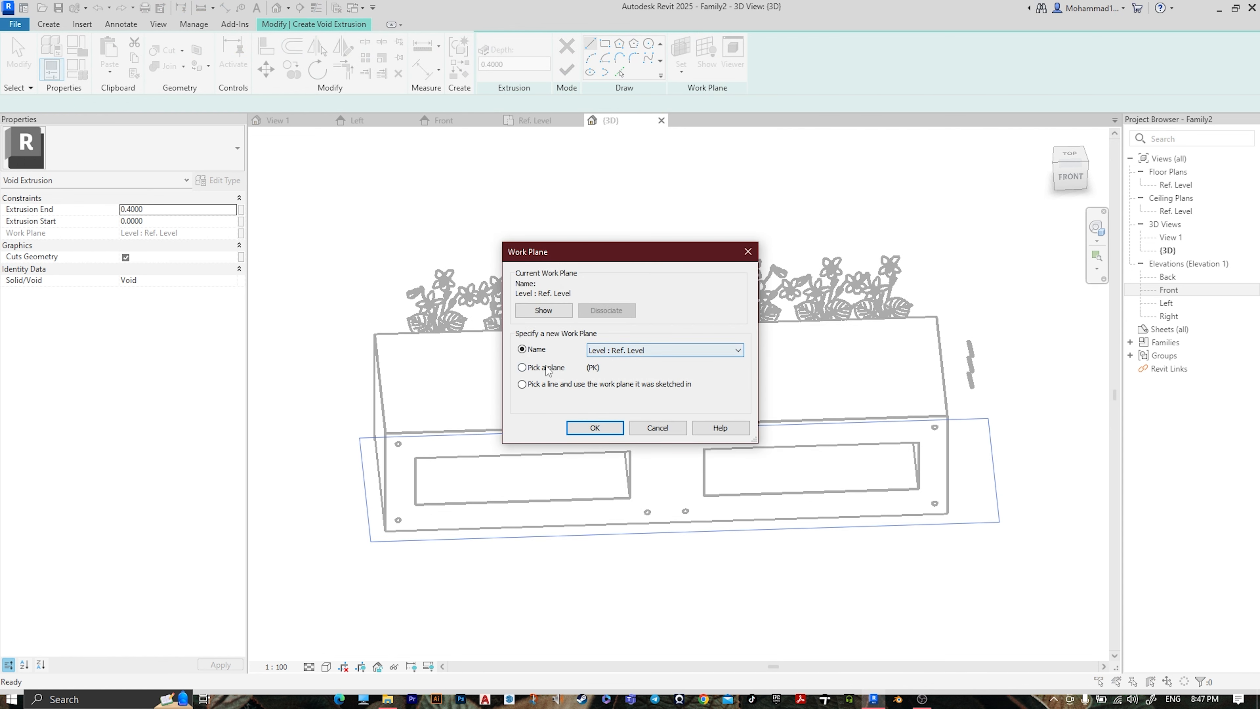
click(603, 426)
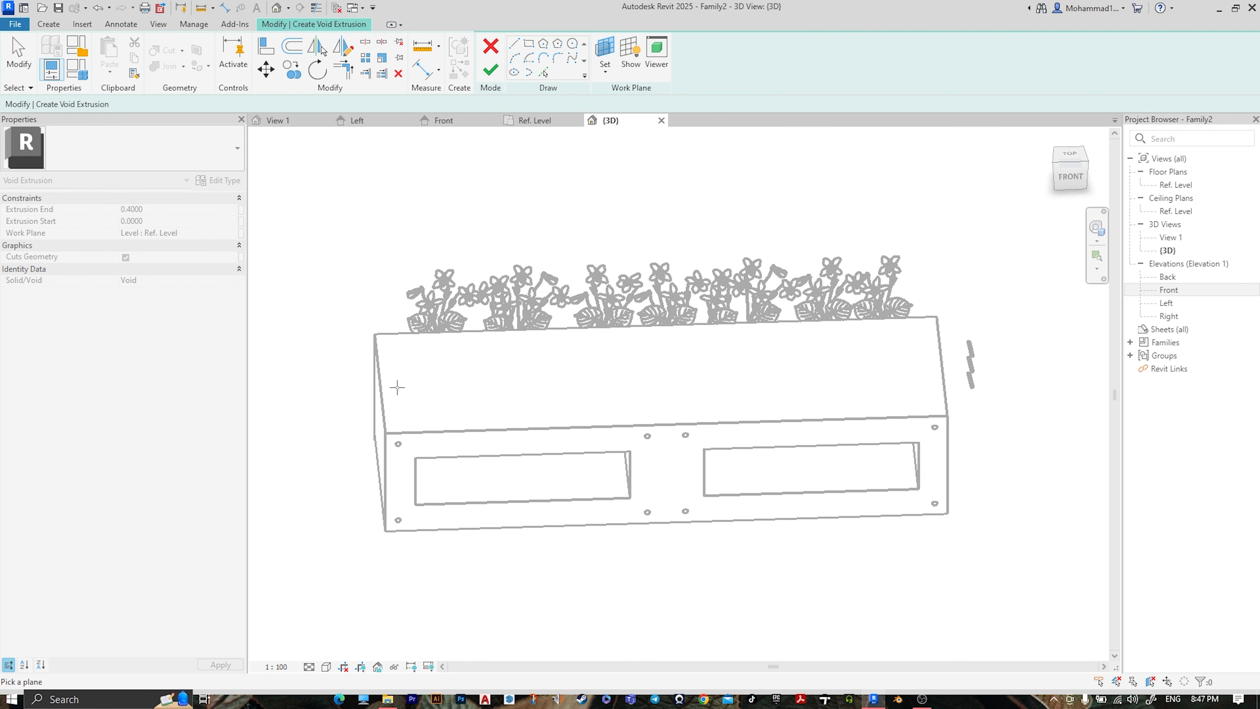
click(384, 383)
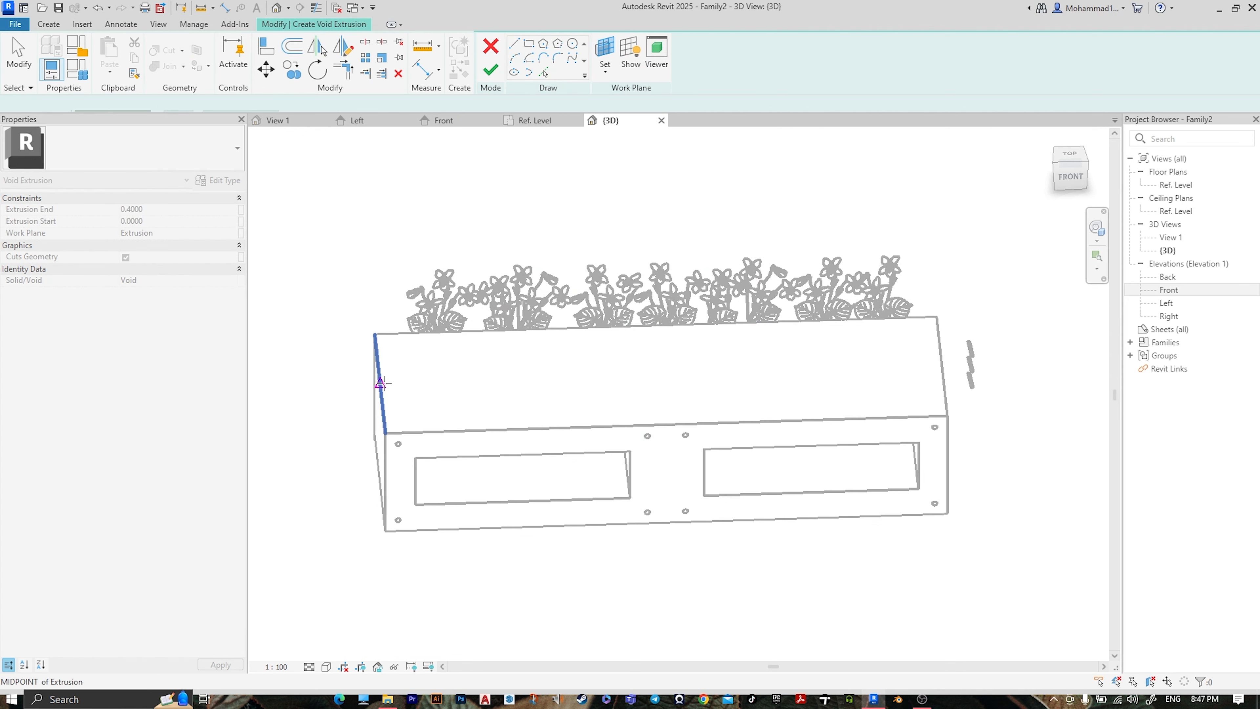
Trace the top face's outline with Pick Lines and offset the whole loop 0.05 inward without keeping a copy
click(620, 77)
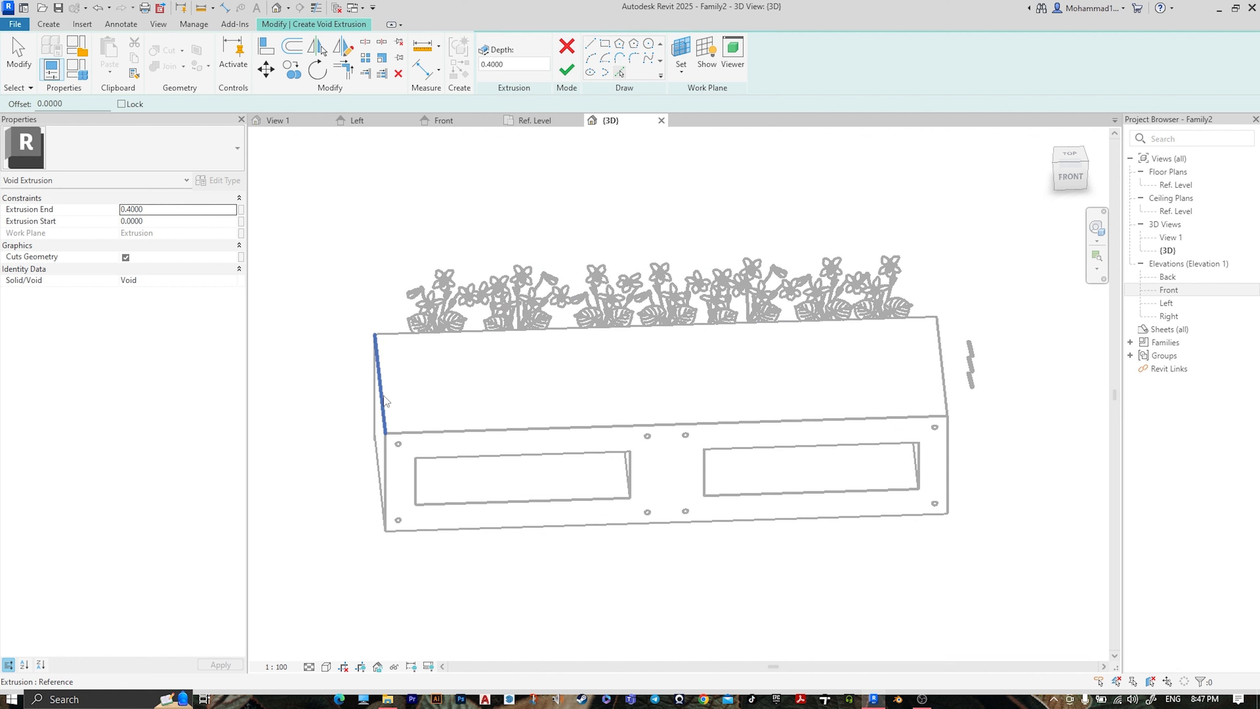
click(402, 376)
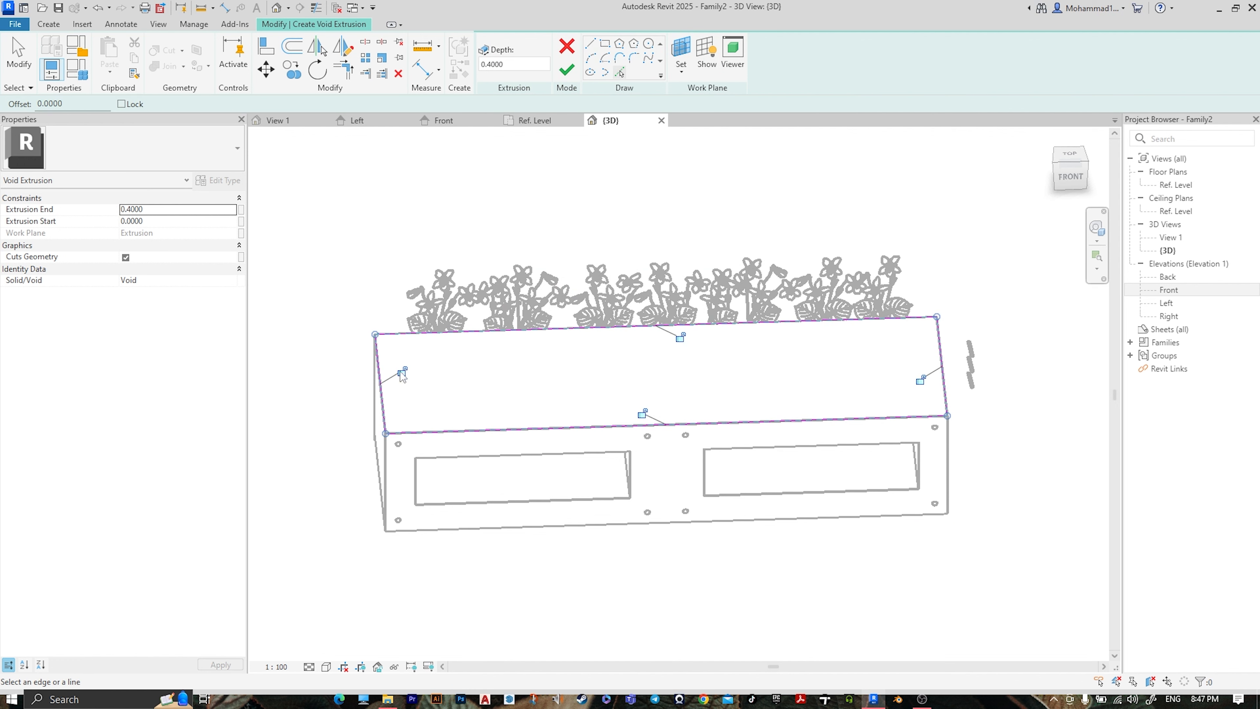
click(292, 55)
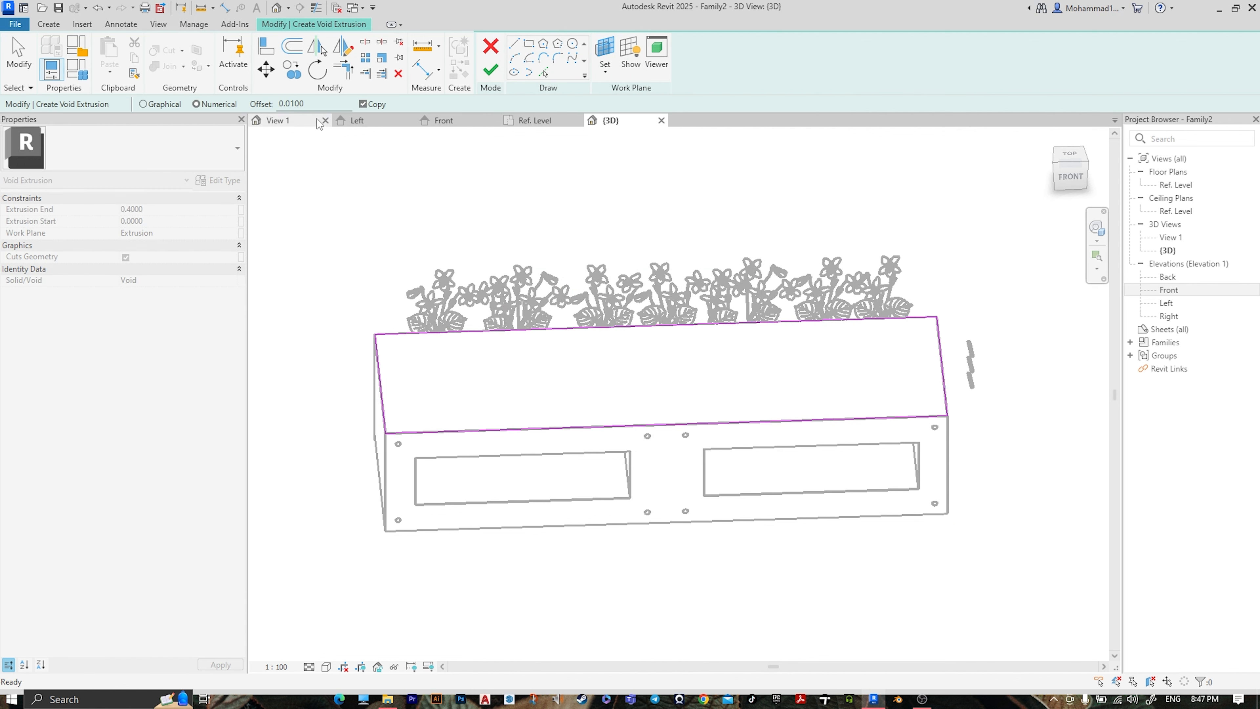
click(363, 104)
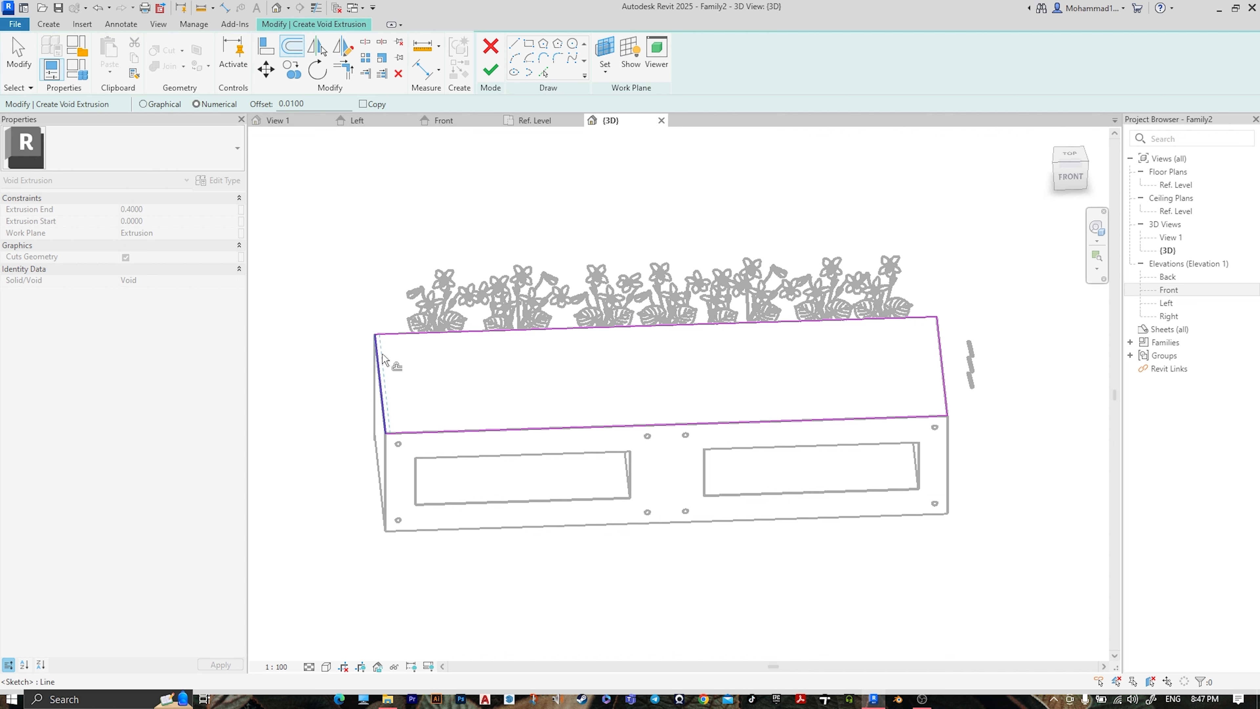
key(Tab)
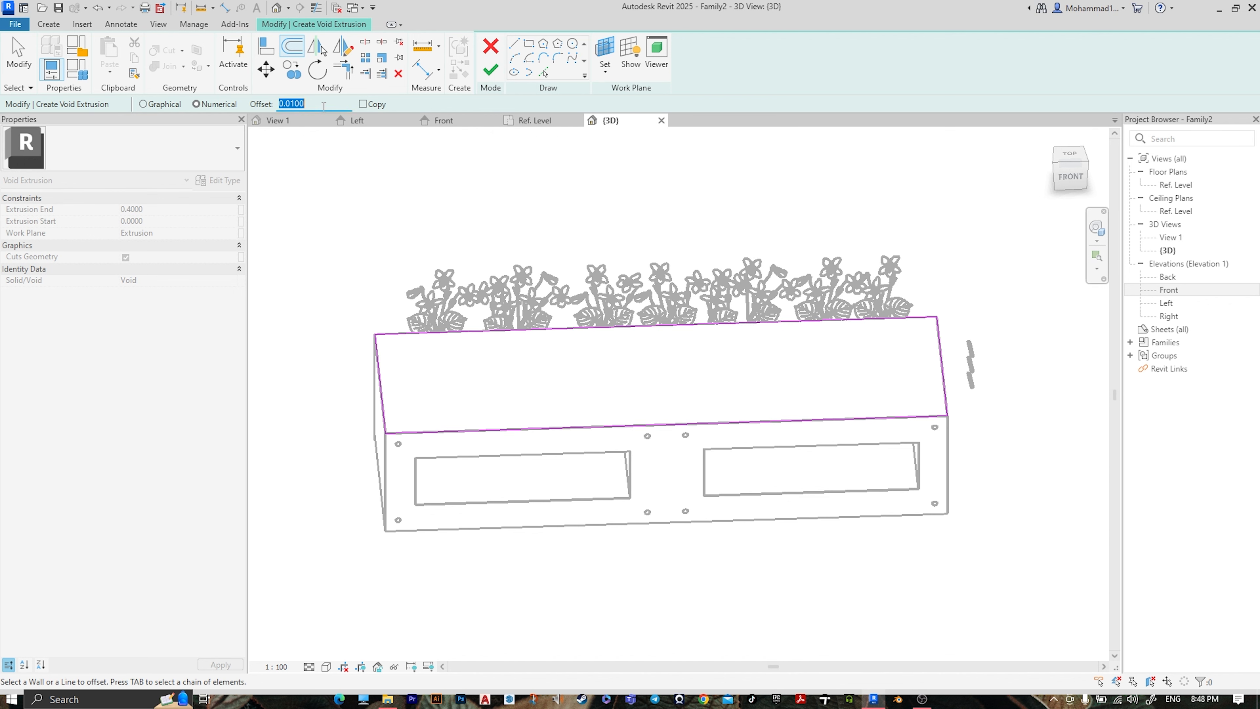
text(.)
key(Tab)
click(393, 387)
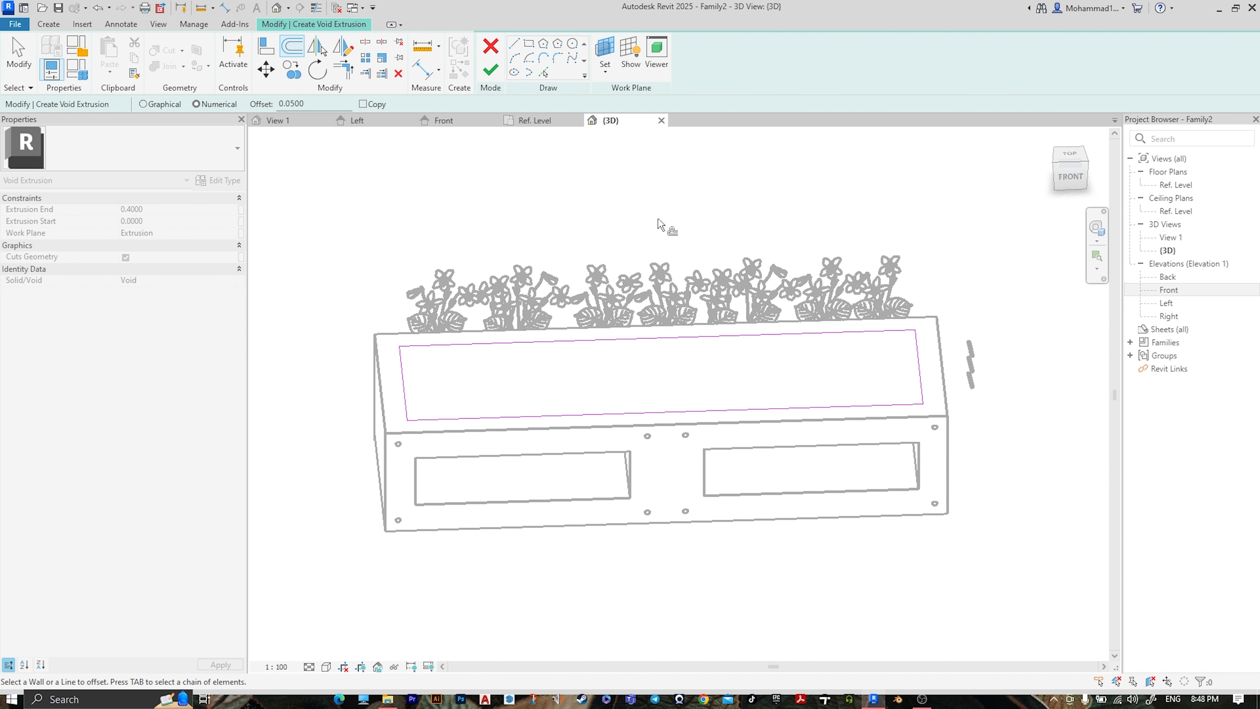
Finish the void extrusion and shorten it from below to about 0.22 so it ends just above the planter's bottom edge
scroll(658, 219, down, 1)
middle_drag(815, 241, 734, 245)
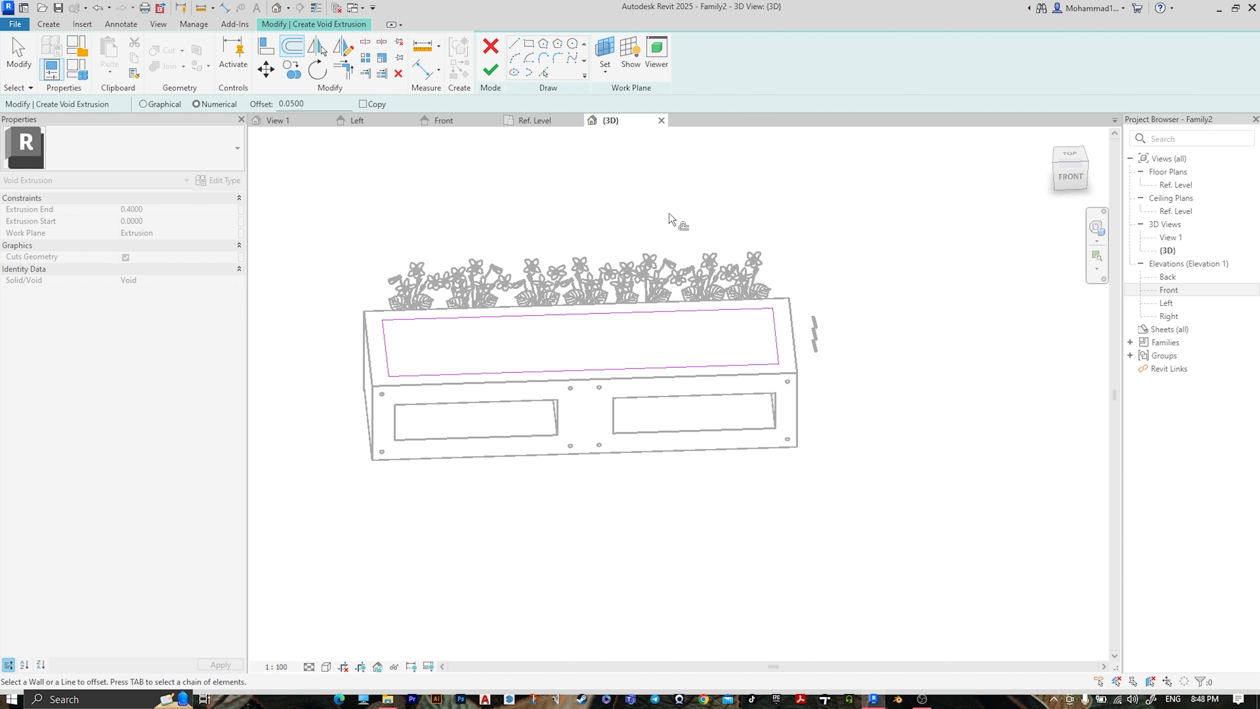
click(492, 71)
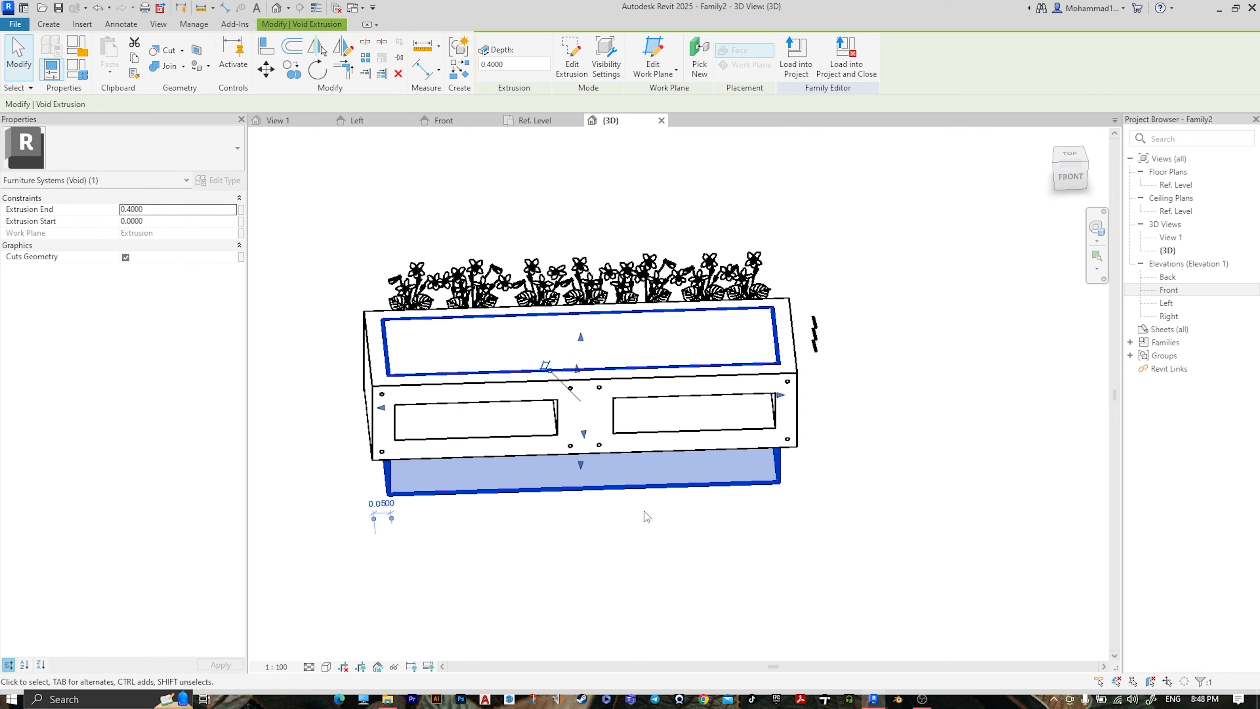
click(1070, 174)
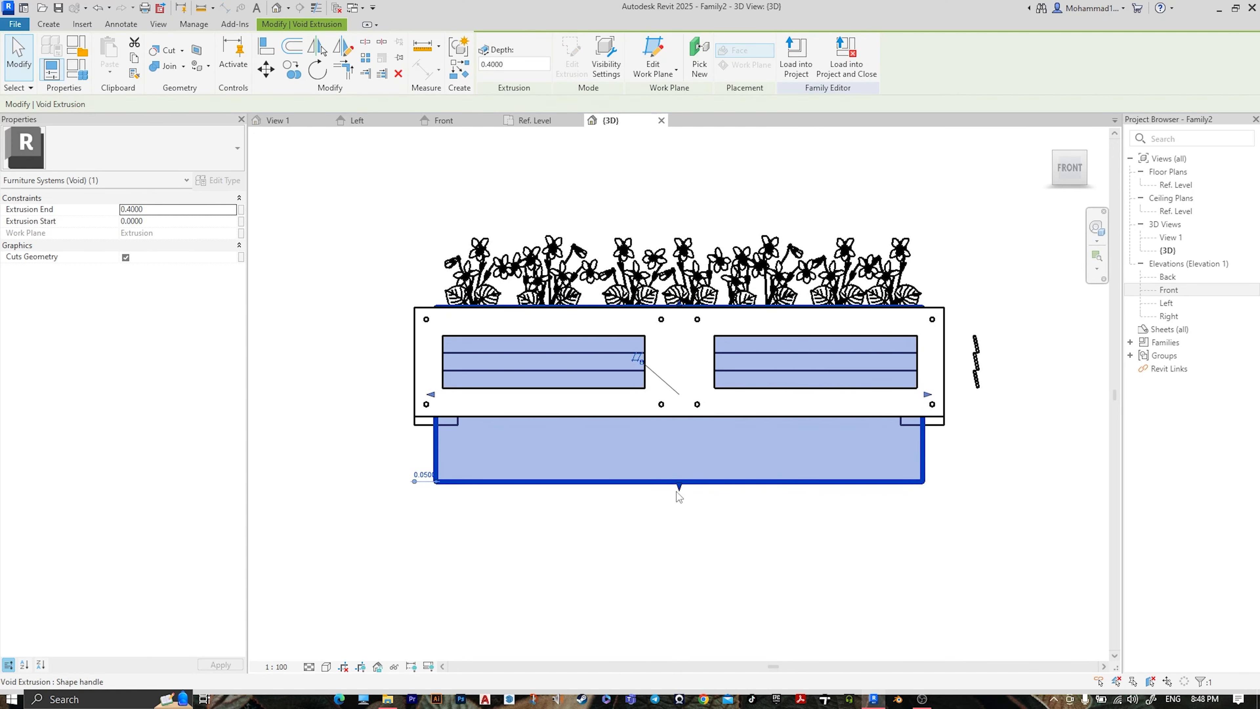
drag(686, 440, 673, 407)
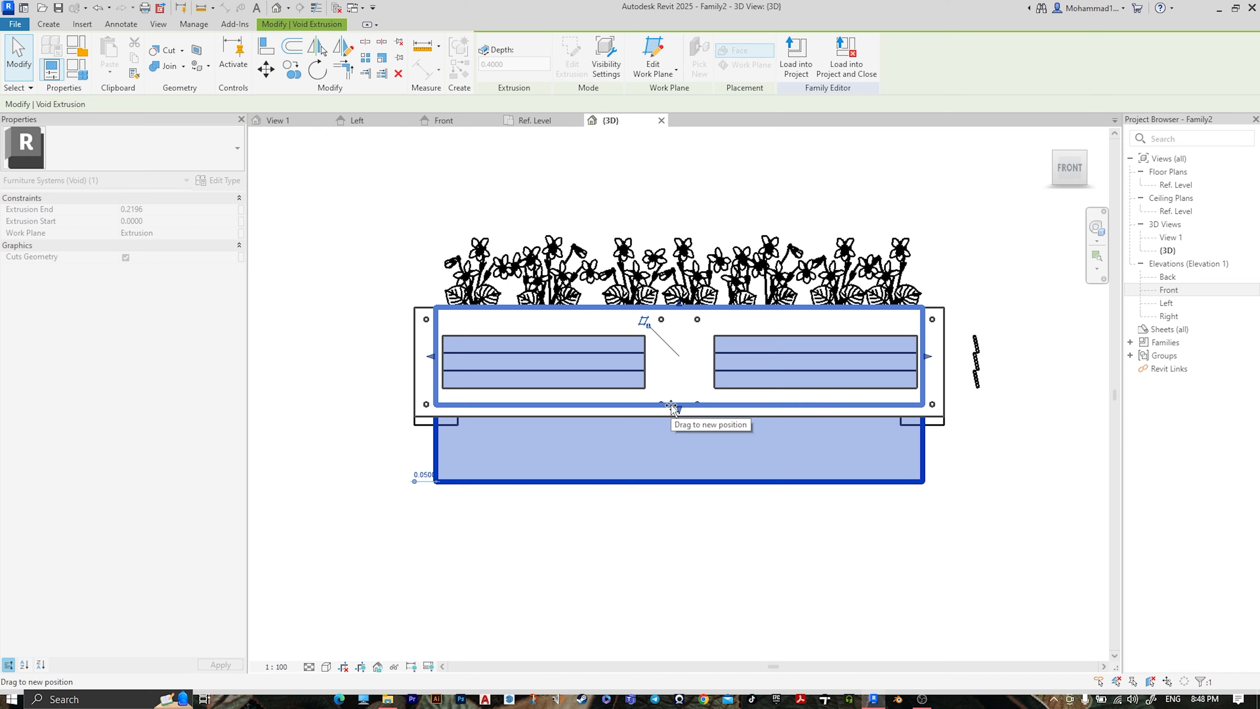
Deselect the void and examine the hollowed planter in 3D from above and from the sides
click(625, 523)
scroll(693, 351, down, 2)
shift+middle_drag(557, 351, 686, 538)
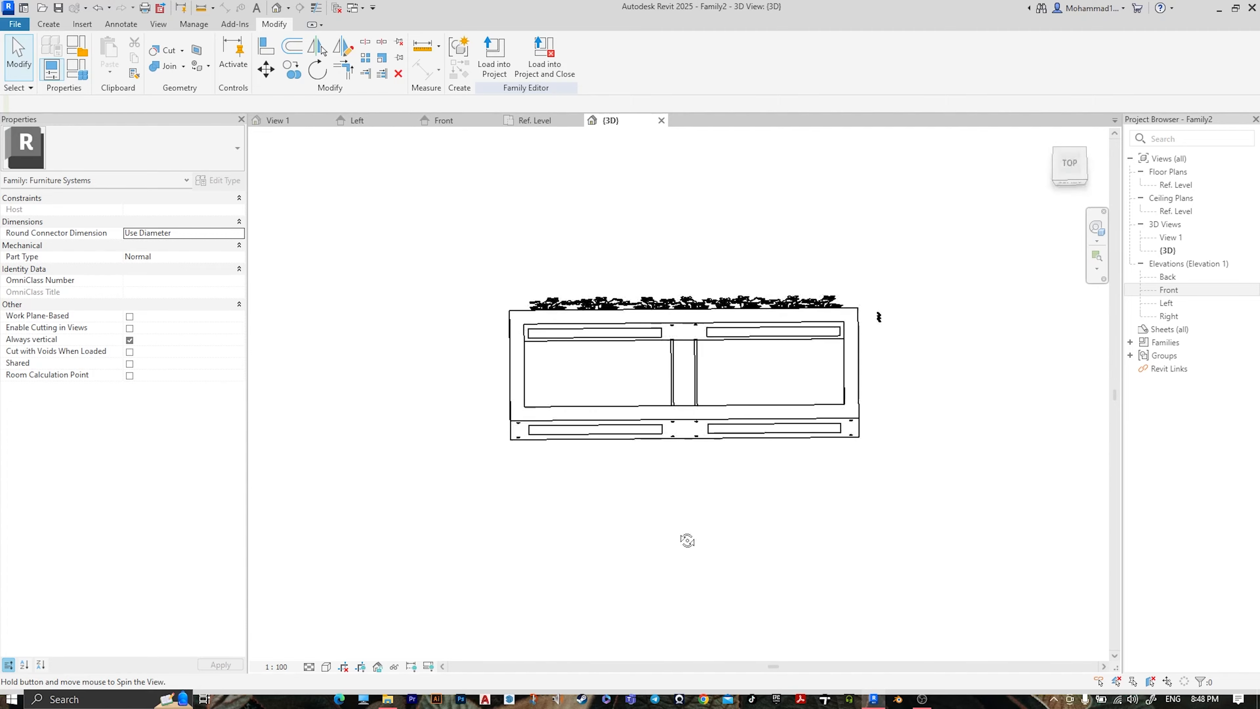
scroll(726, 391, up, 5)
scroll(815, 434, down, 3)
shift+middle_drag(814, 436, 818, 149)
shift+middle_drag(611, 473, 963, 472)
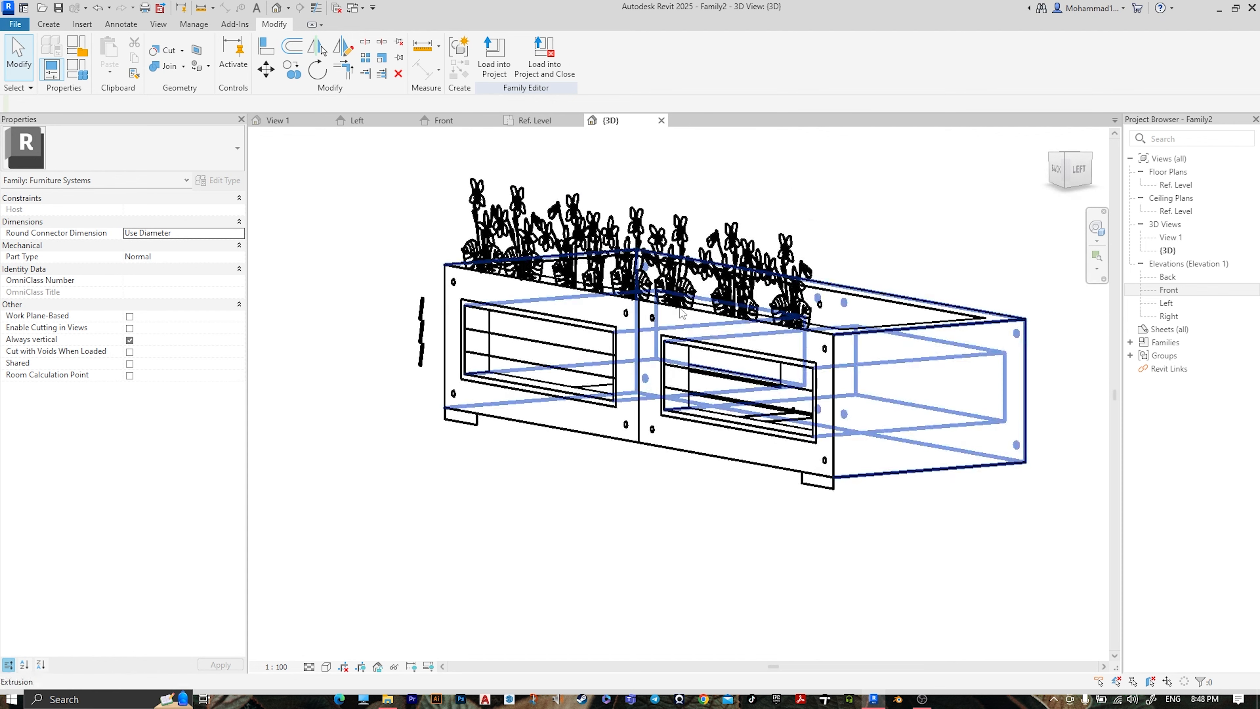
Start an extrusion in the Front elevation and sketch a 0.1 by 0.02 rectangle over the planter's left foot
click(461, 127)
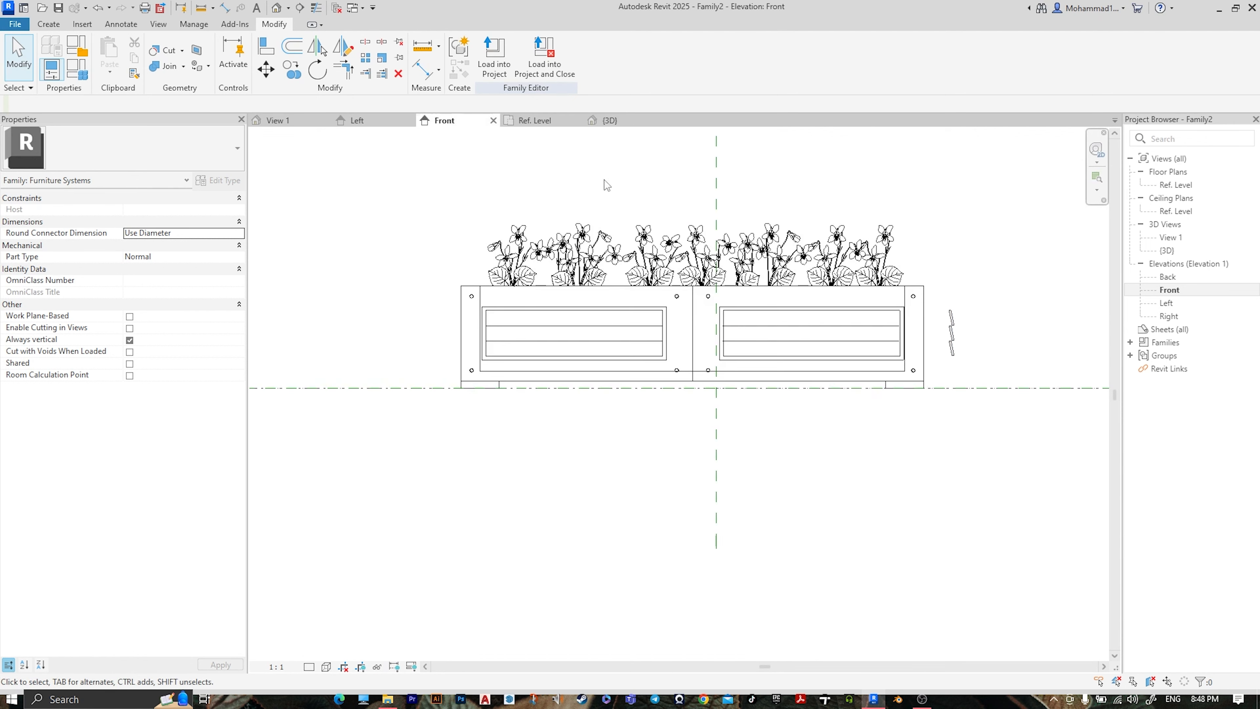
scroll(470, 422, up, 5)
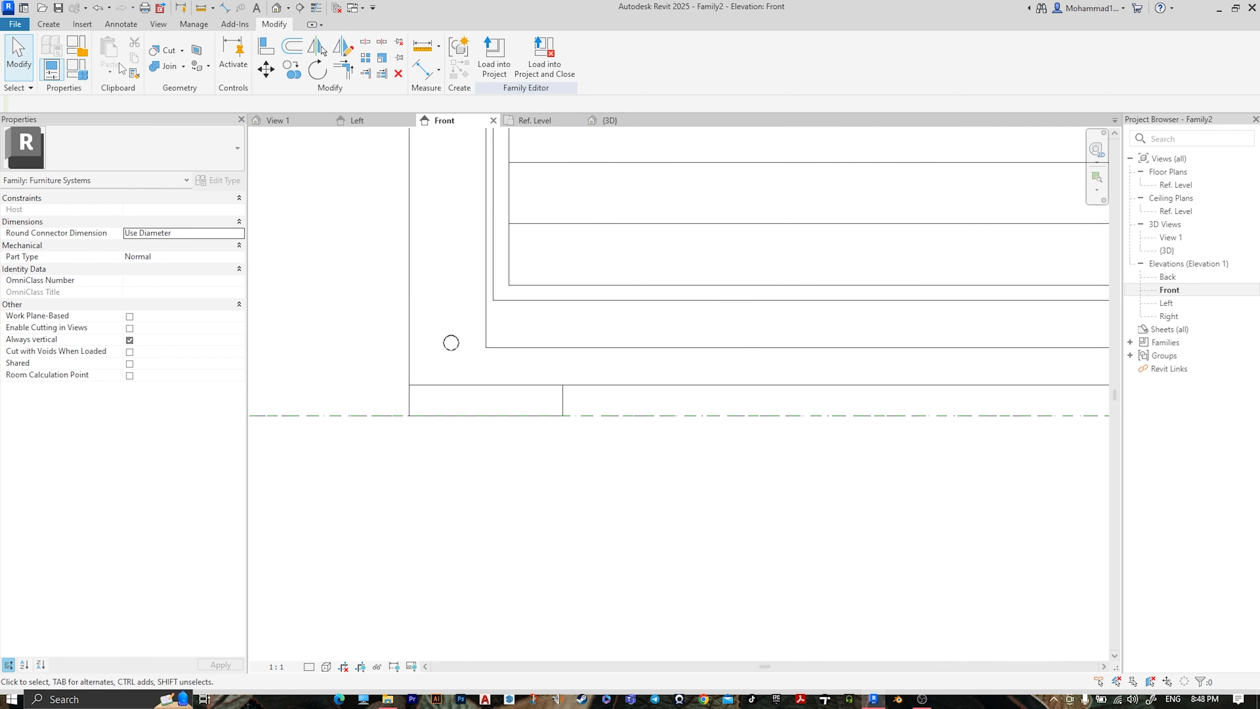
click(55, 25)
click(112, 55)
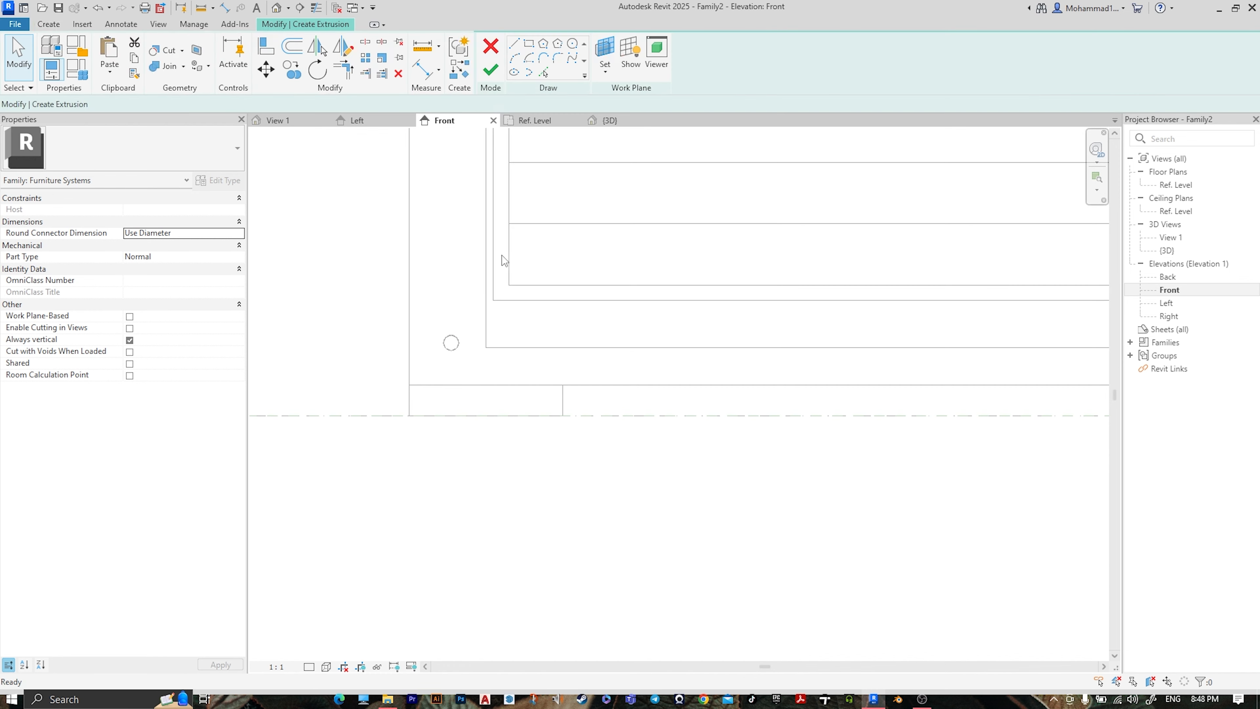
key(l)
key(i)
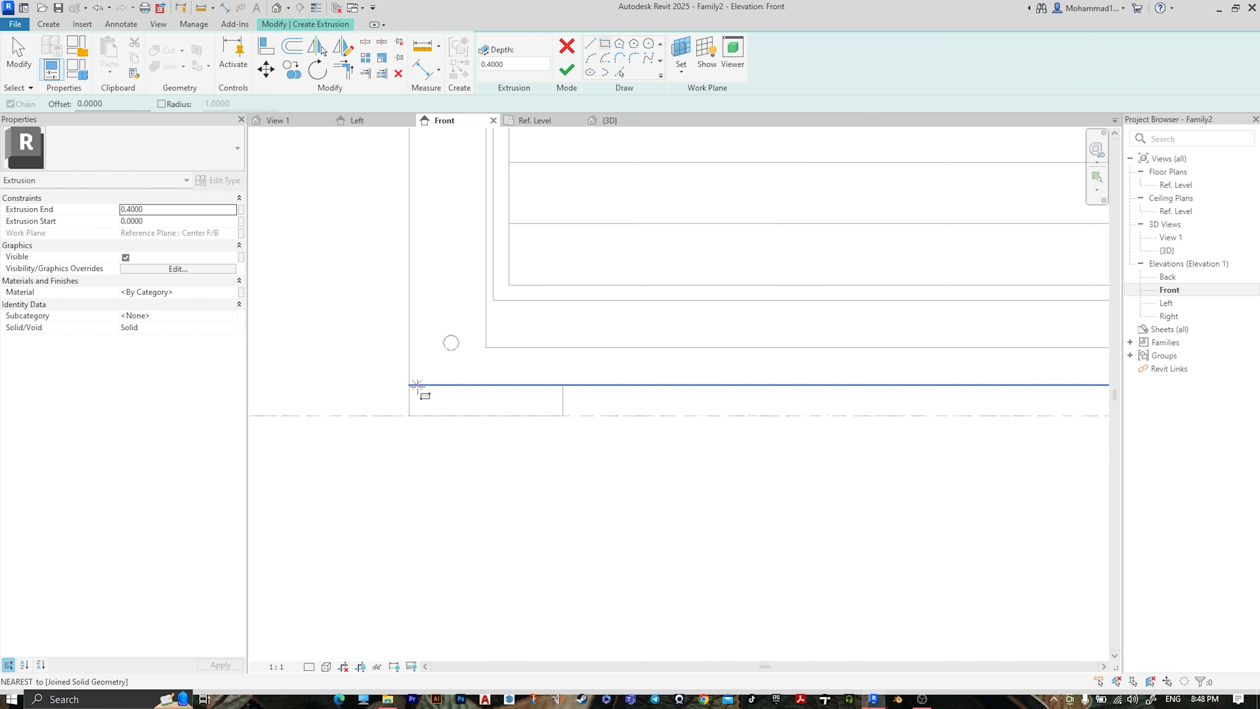
click(409, 385)
click(566, 415)
Sketch a matching 0.1 by 0.02 rectangle over the right foot and finish the extrusion with its end at 0.05
scroll(696, 381, down, 2)
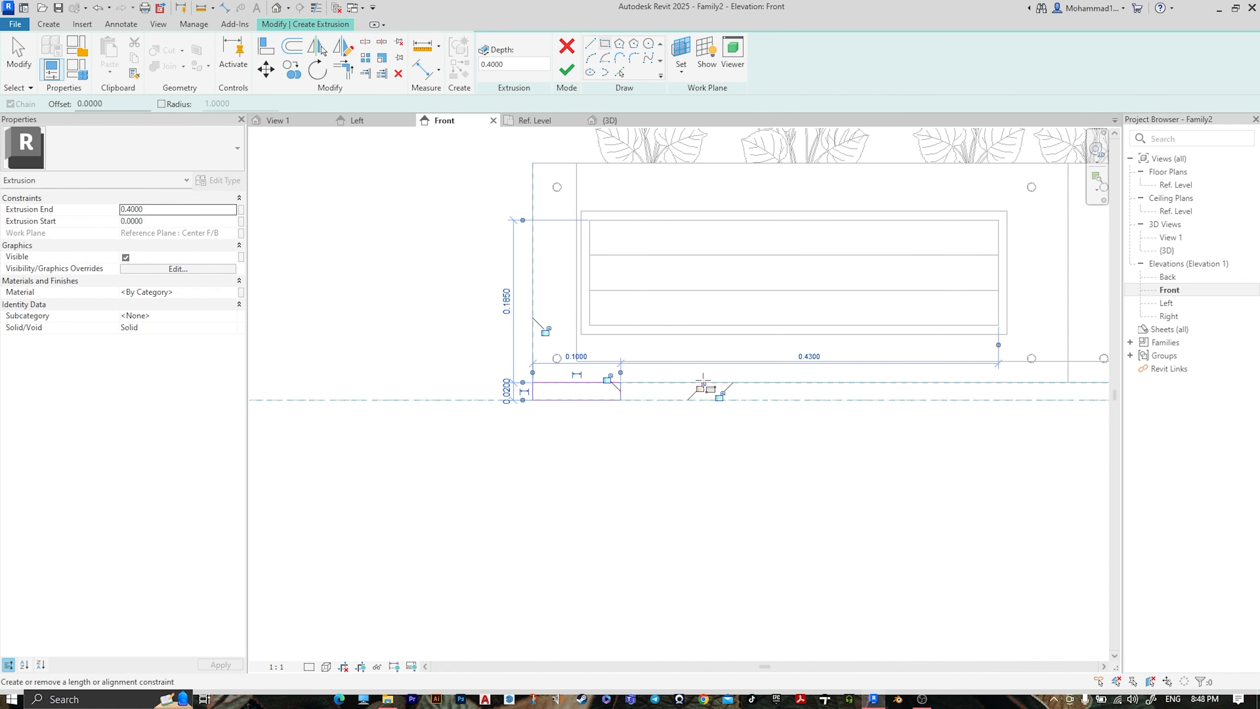
middle_drag(900, 430, 266, 419)
scroll(884, 375, up, 2)
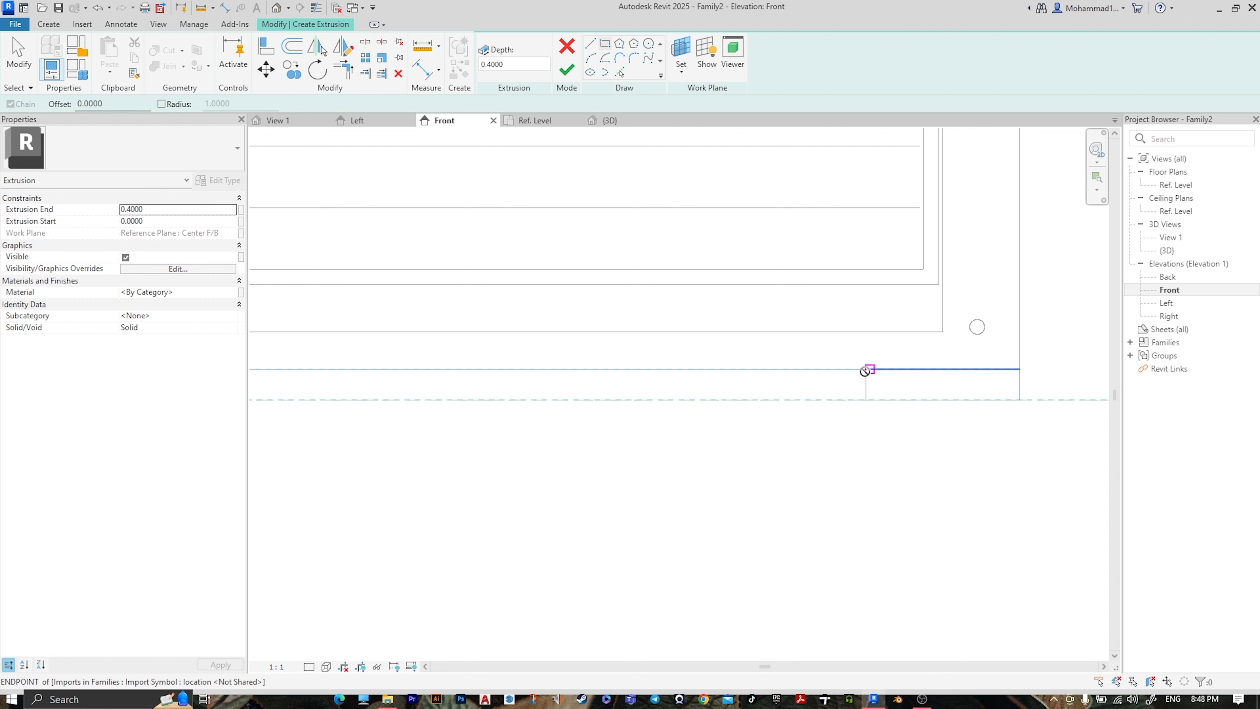
click(867, 370)
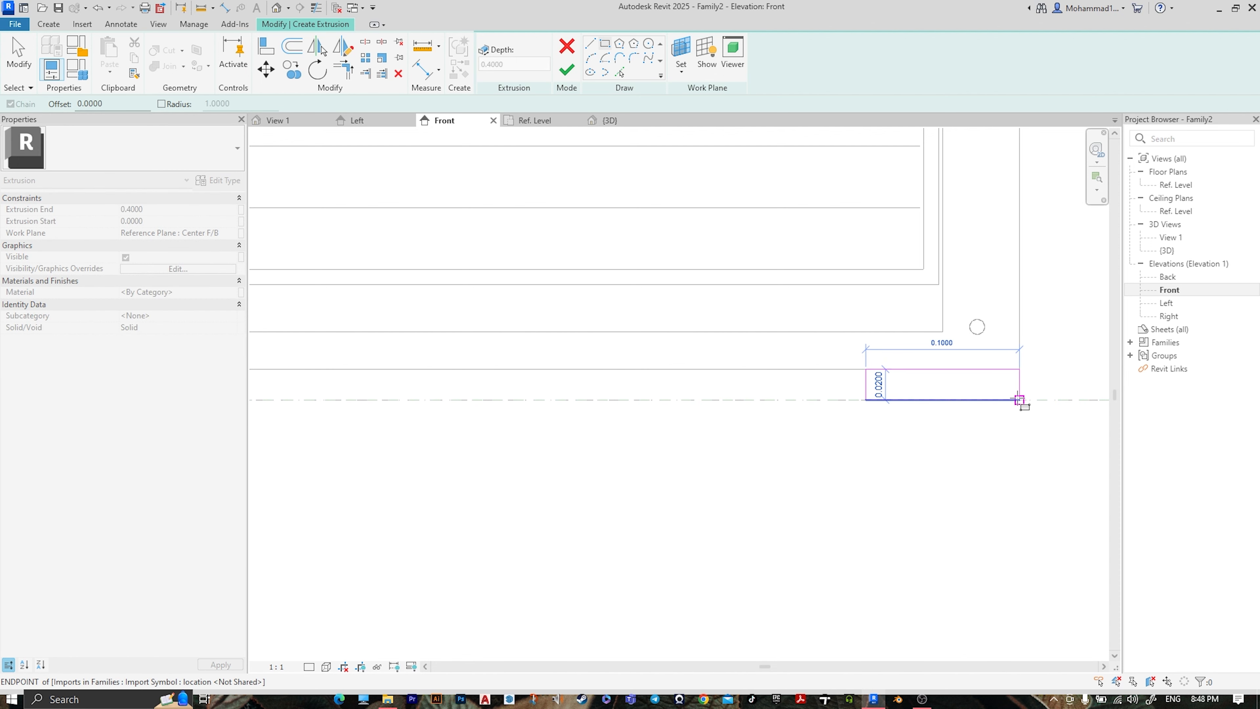
click(1019, 400)
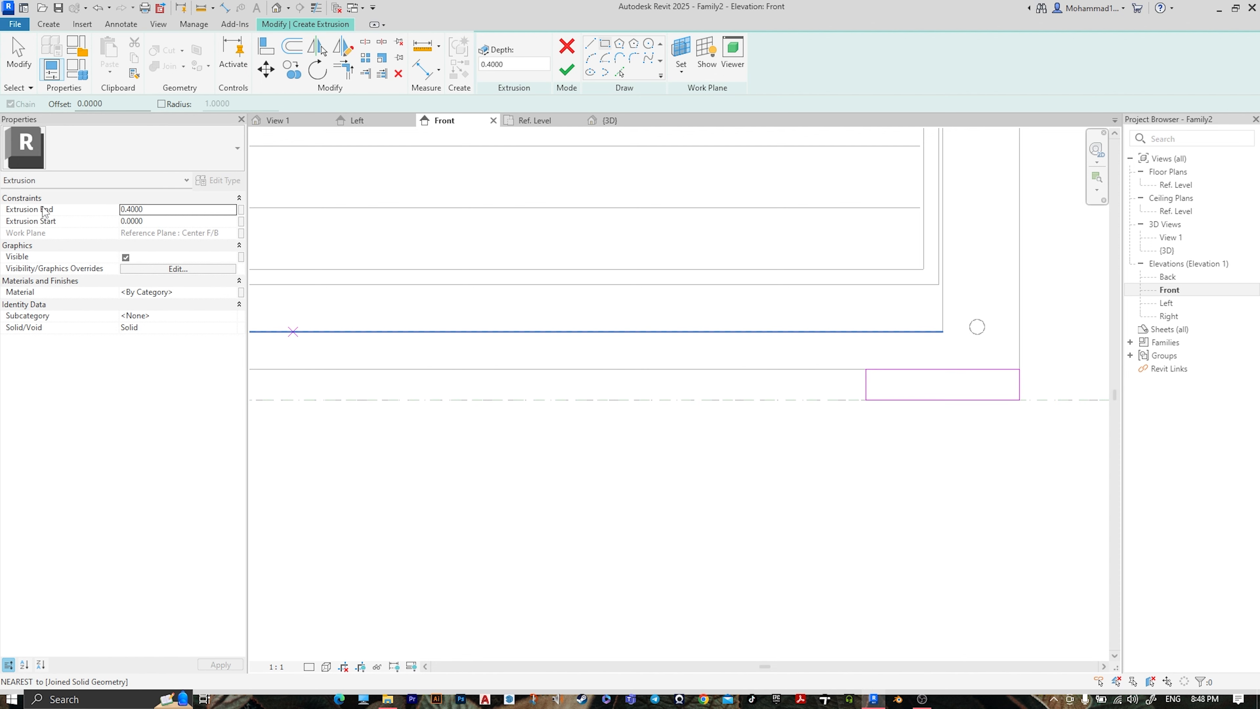
click(160, 211)
click(566, 75)
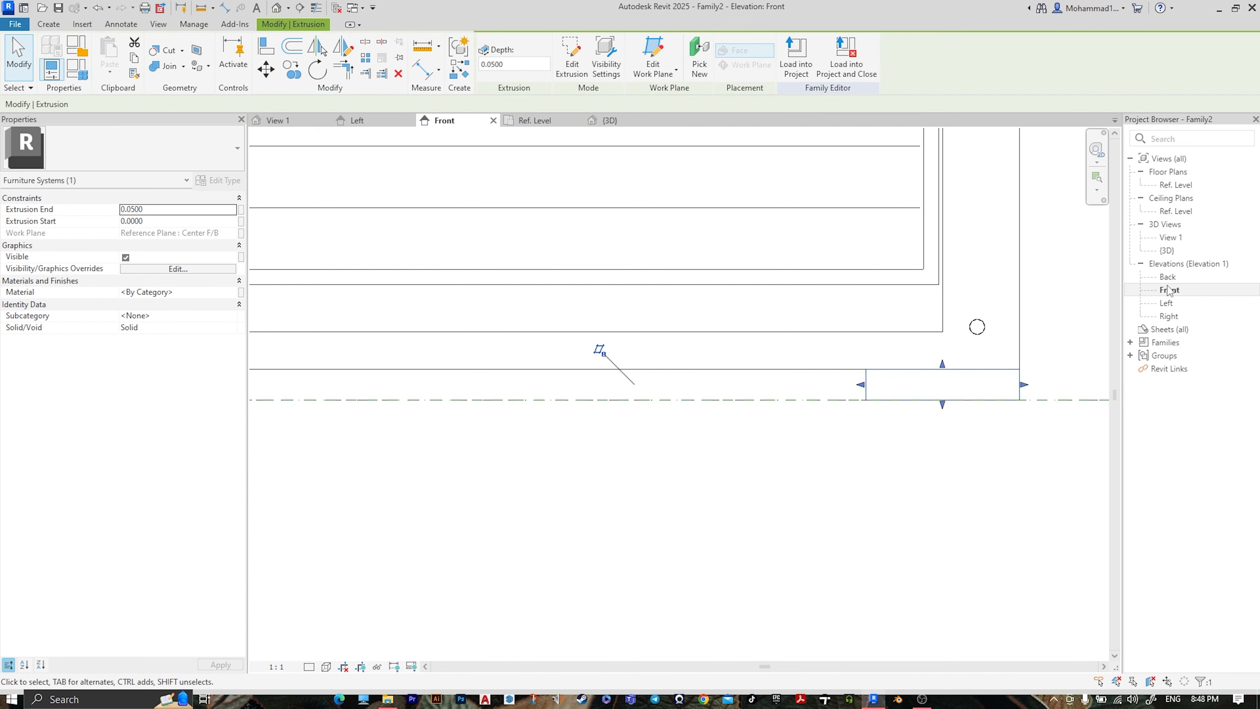
Turn the 3D view to face the planter's Left side and set the view scale to 1:1
click(619, 126)
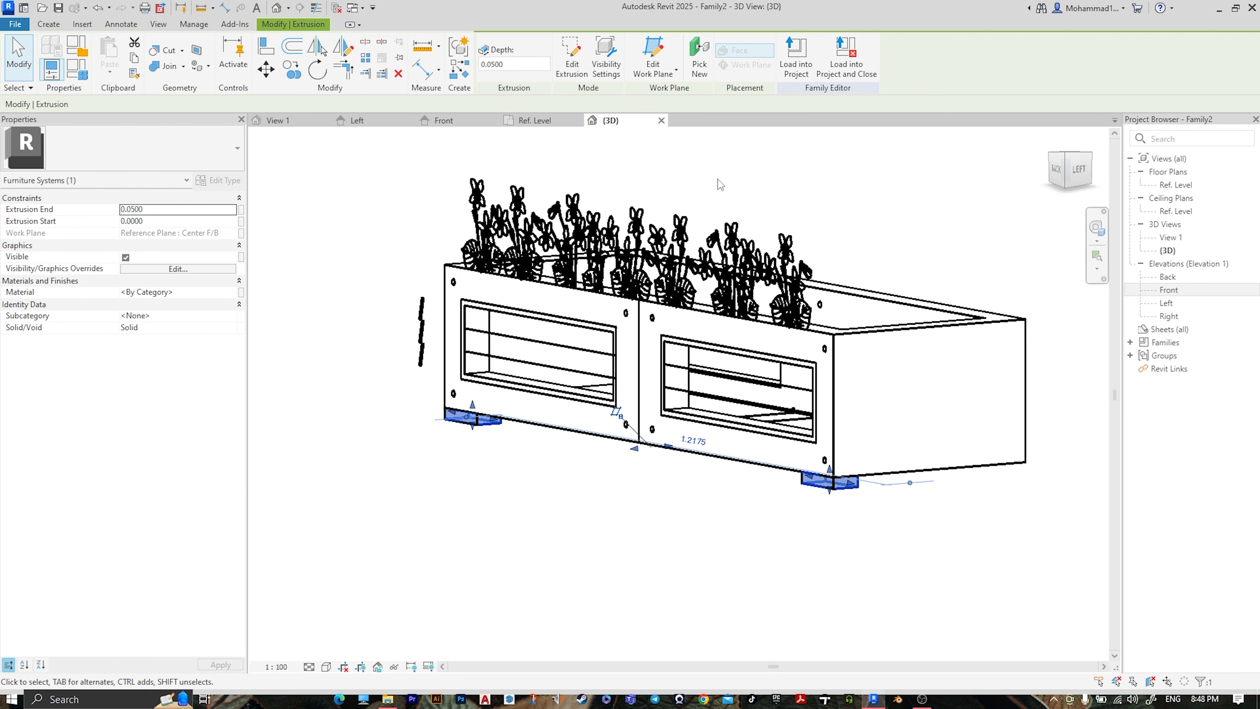
click(1071, 179)
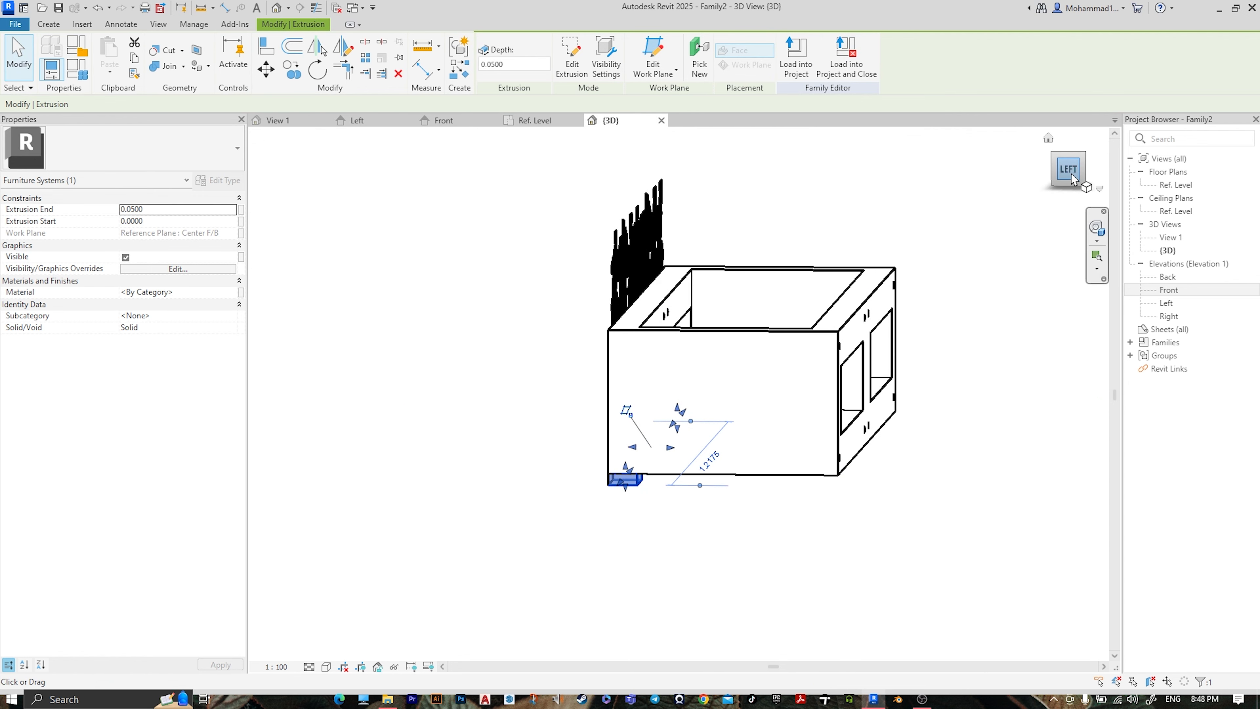
scroll(789, 410, up, 5)
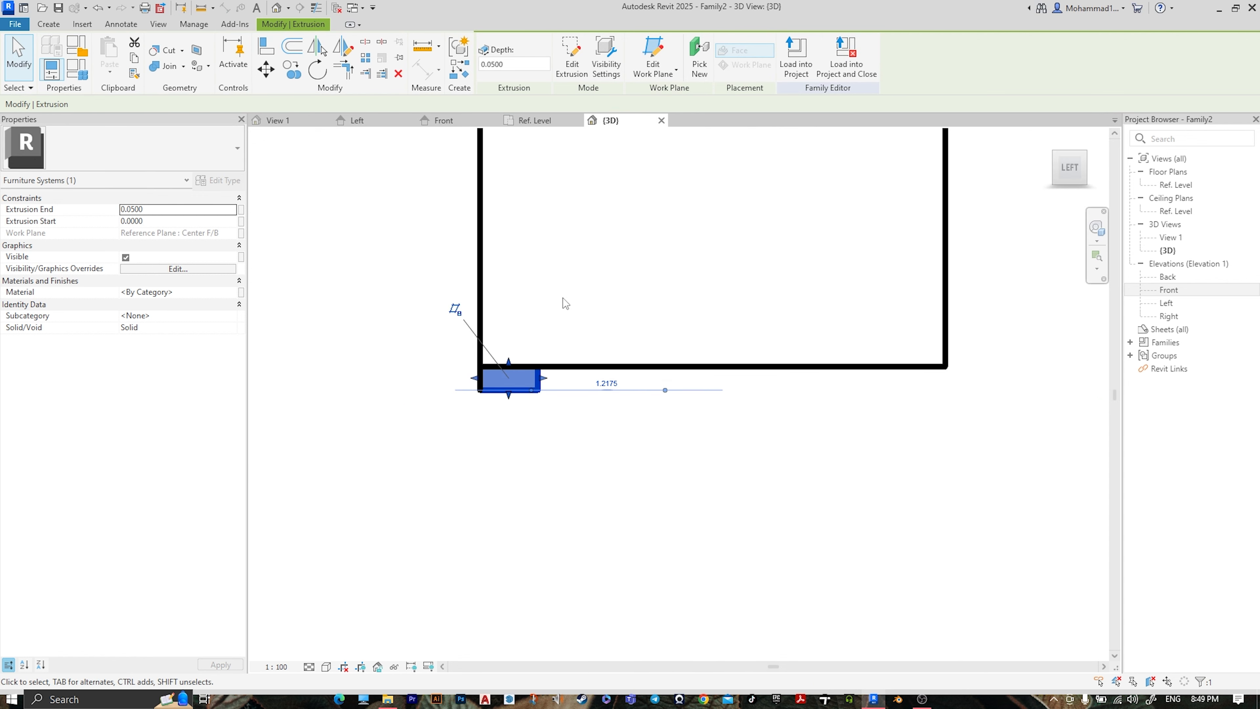
click(279, 666)
click(278, 483)
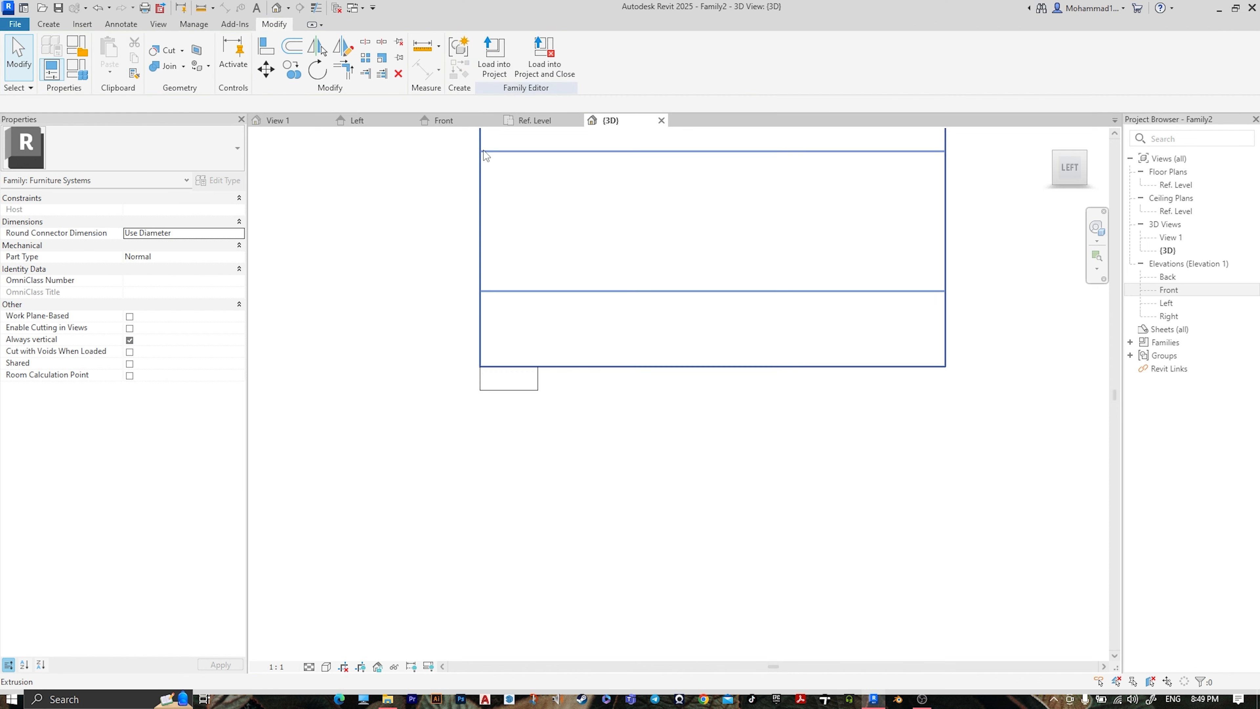
Copy the feet extrusion from its inner upper corner to the planter's opposite bottom corner, with Constrain off
click(522, 391)
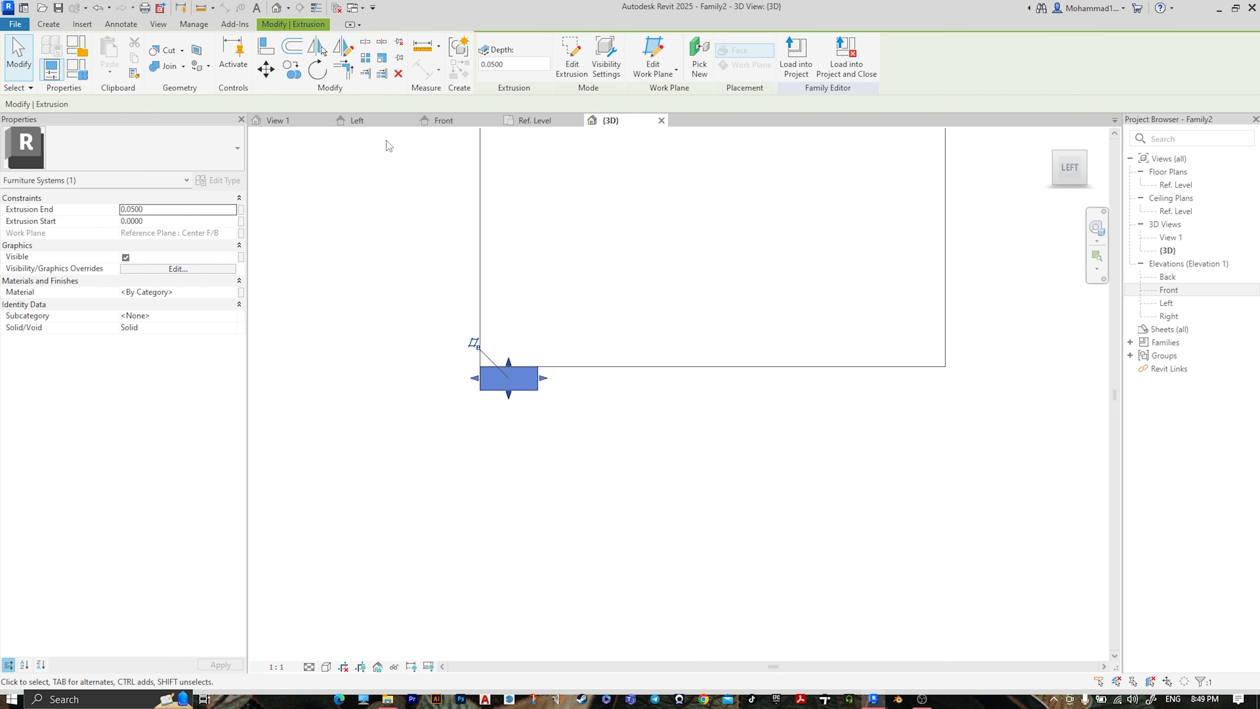
click(291, 70)
scroll(586, 382, up, 2)
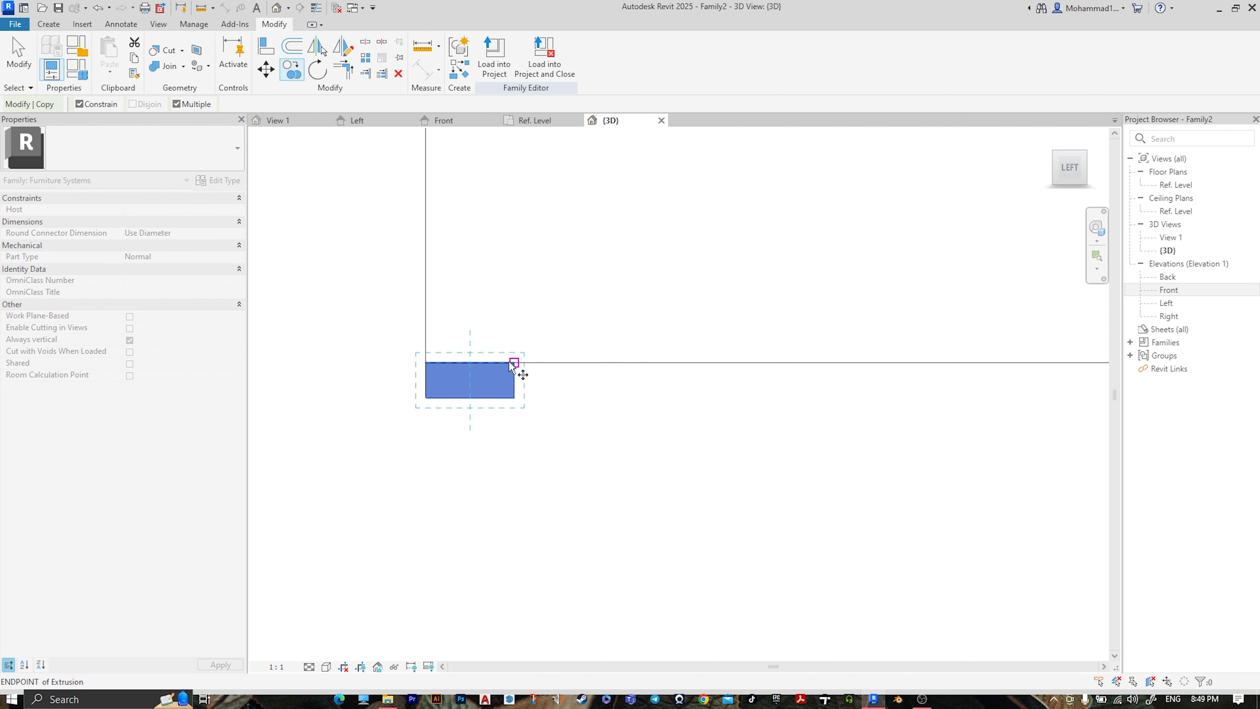
middle_drag(947, 361, 760, 370)
scroll(764, 367, up, 1)
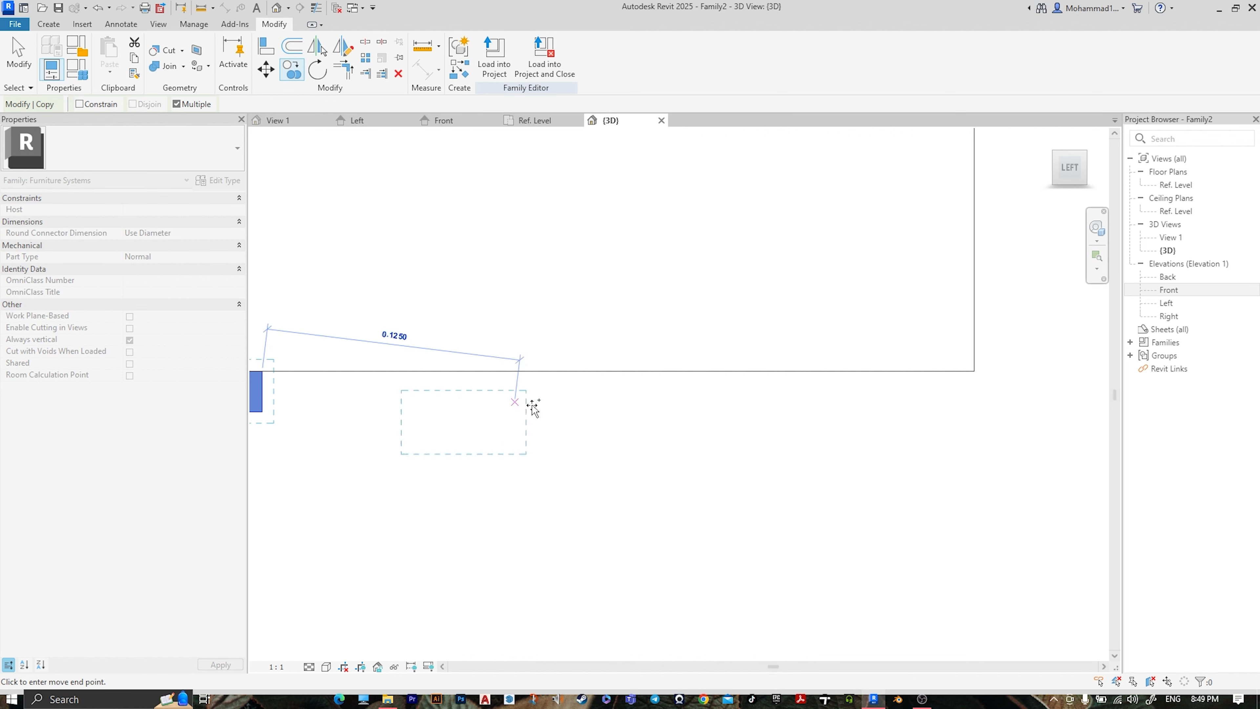
click(974, 371)
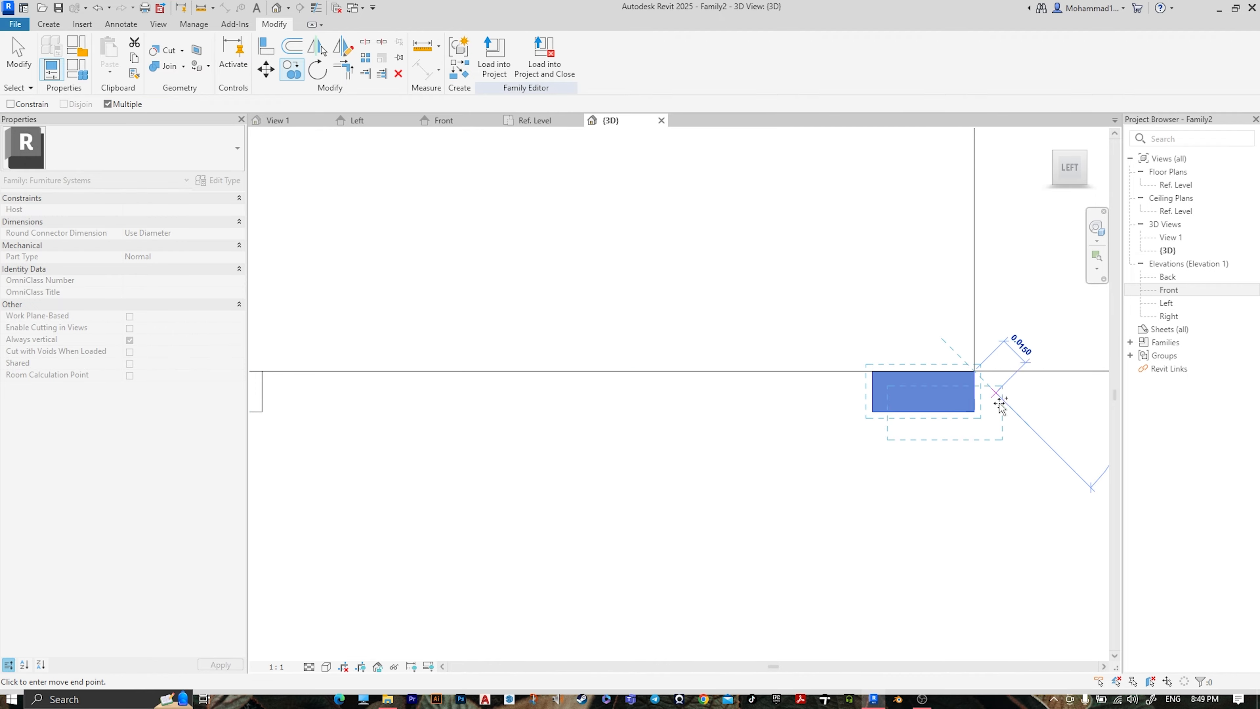
scroll(999, 405, down, 3)
key(Escape)
key(Escape)
scroll(824, 301, down, 2)
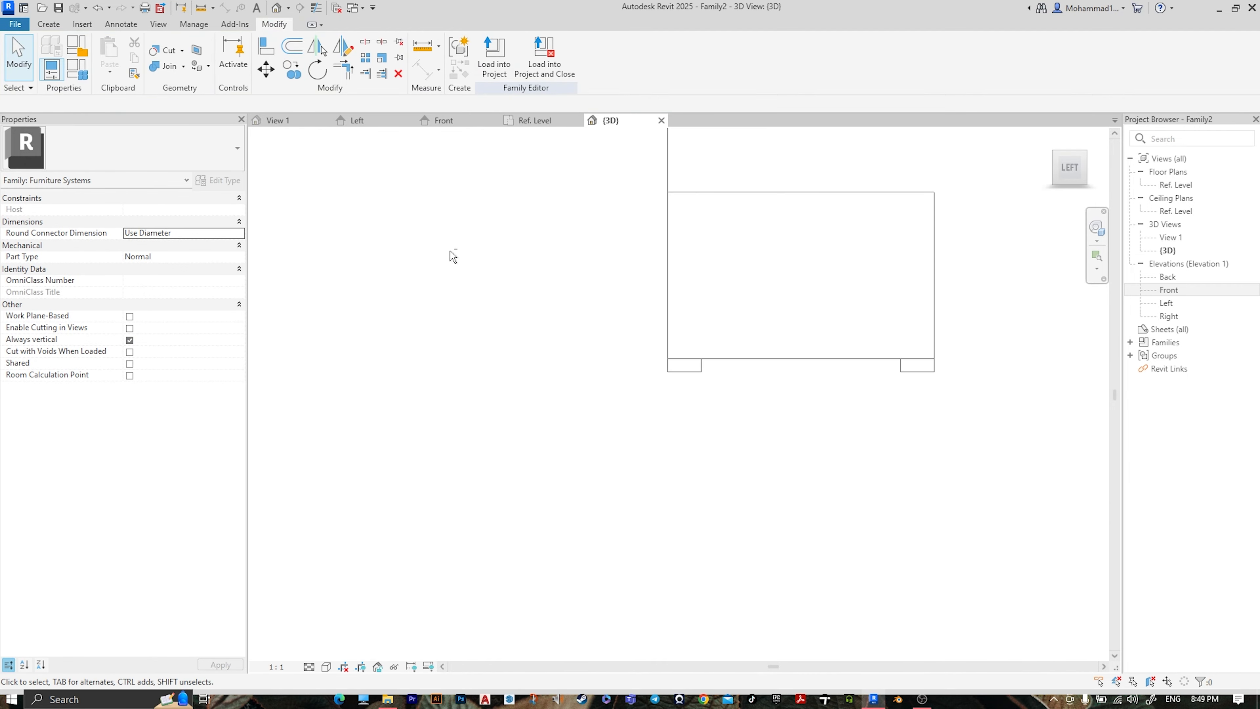
Examine the planter in 3D, including the feet under its corners and the window openings
shift+middle_drag(453, 256, 807, 433)
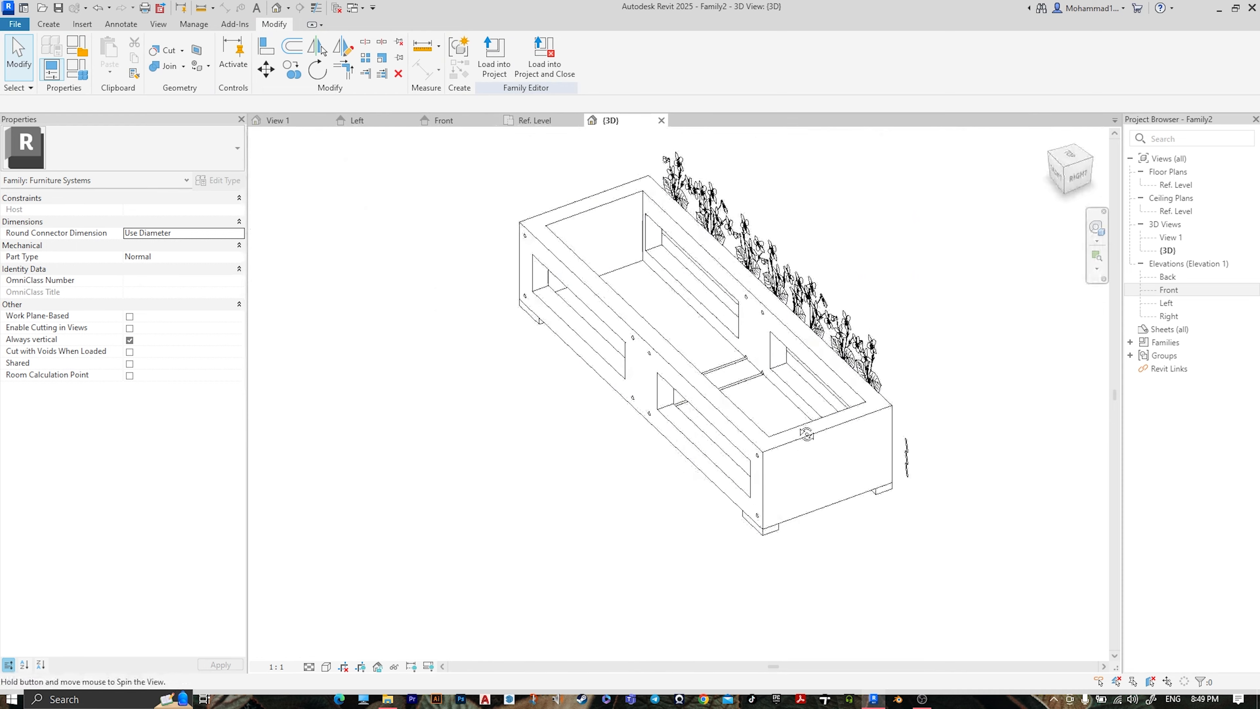
scroll(883, 476, up, 3)
shift+middle_drag(919, 431, 979, 385)
scroll(795, 370, down, 1)
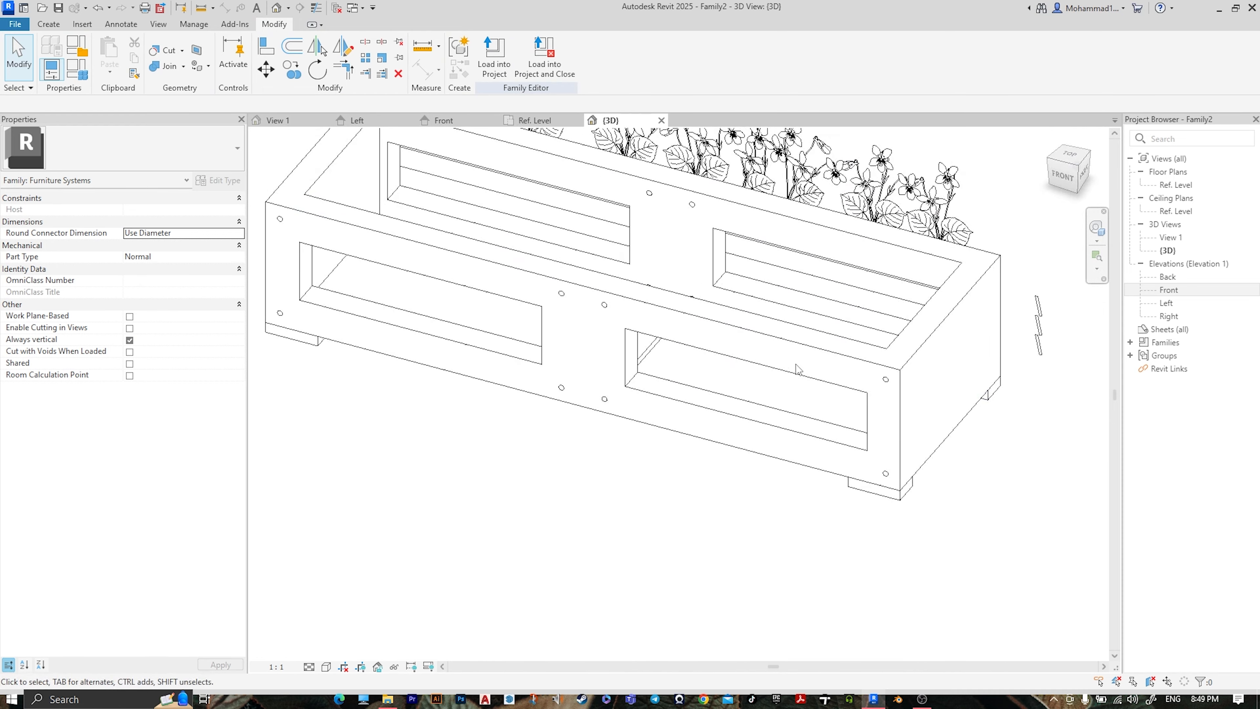
scroll(796, 369, down, 3)
shift+middle_drag(550, 403, 576, 417)
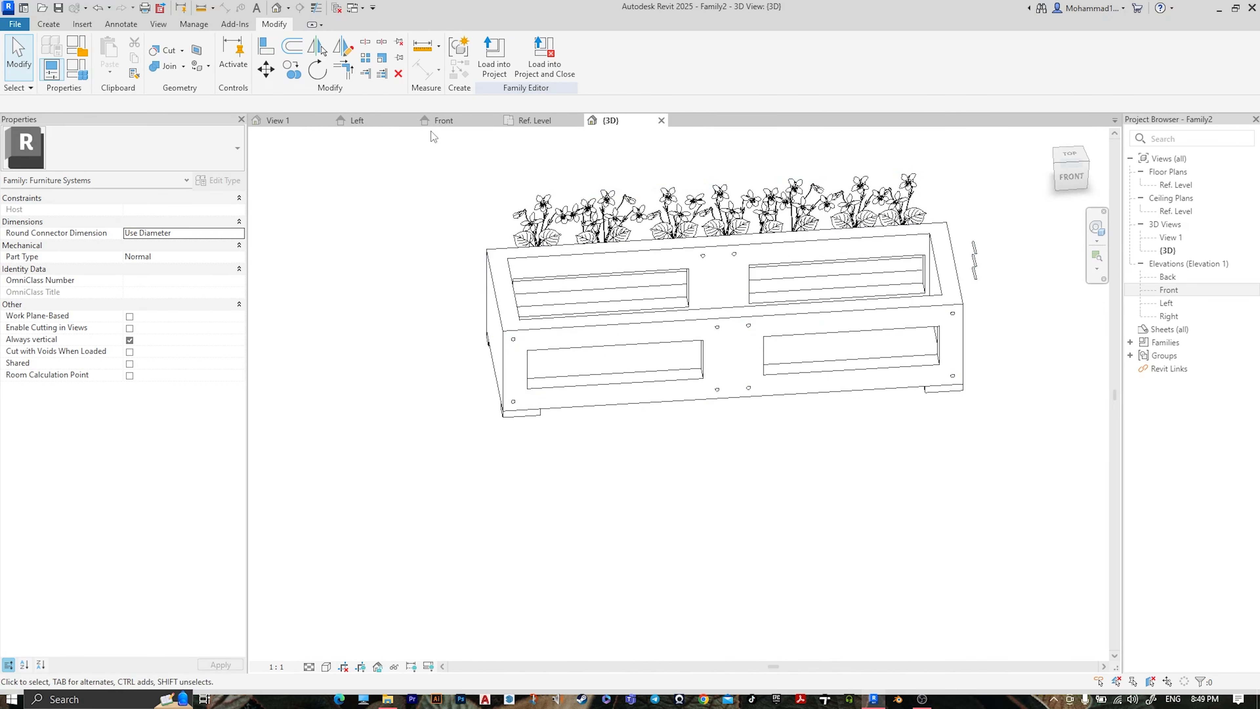
click(447, 123)
scroll(889, 338, down, 3)
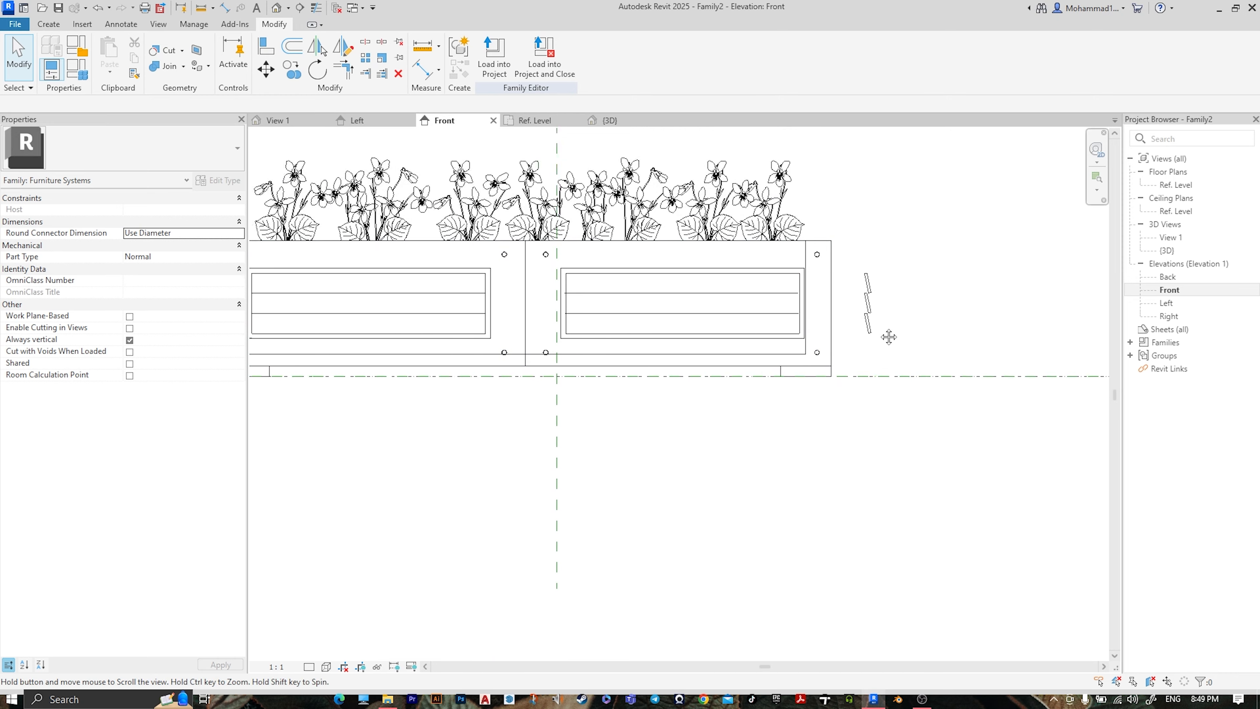
scroll(798, 337, up, 2)
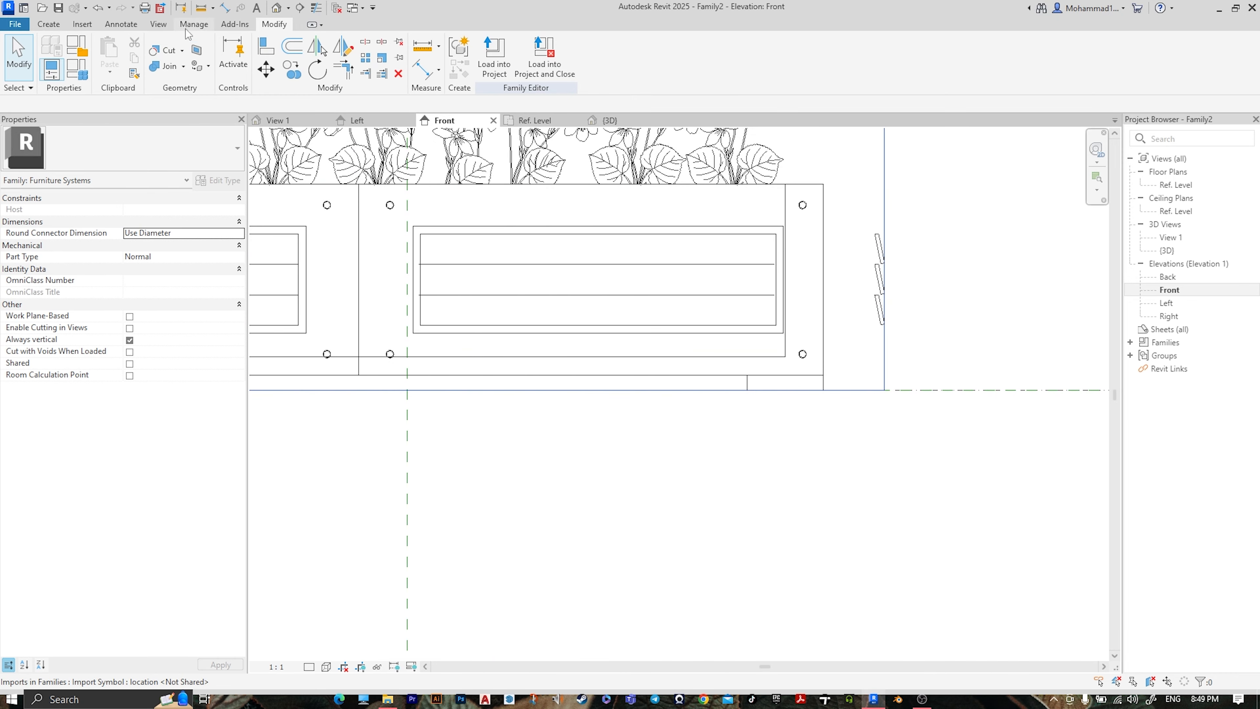
click(47, 25)
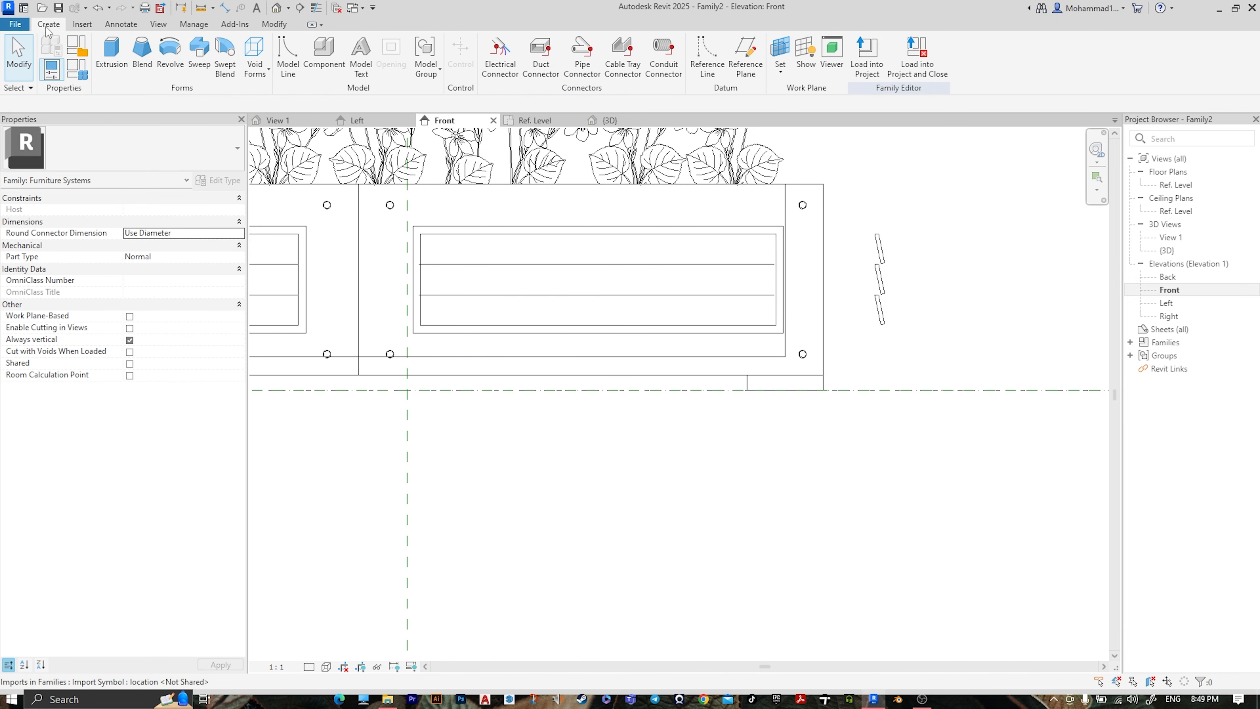
click(110, 70)
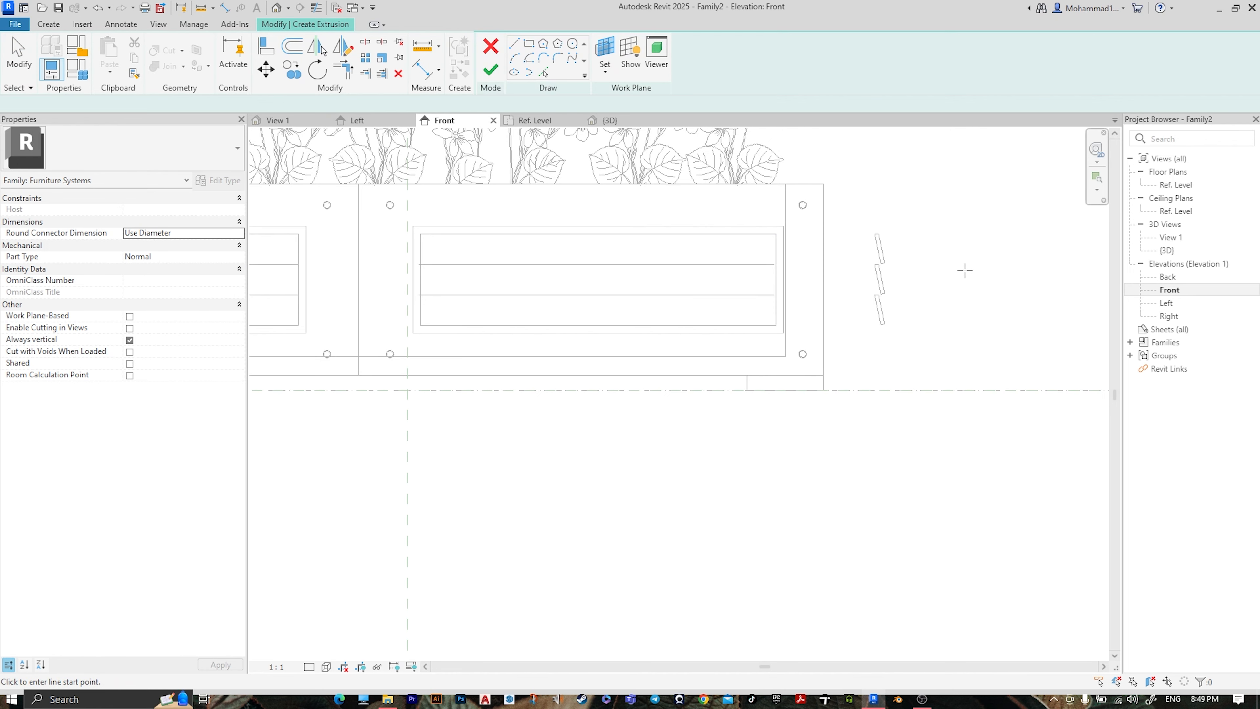
scroll(965, 271, up, 2)
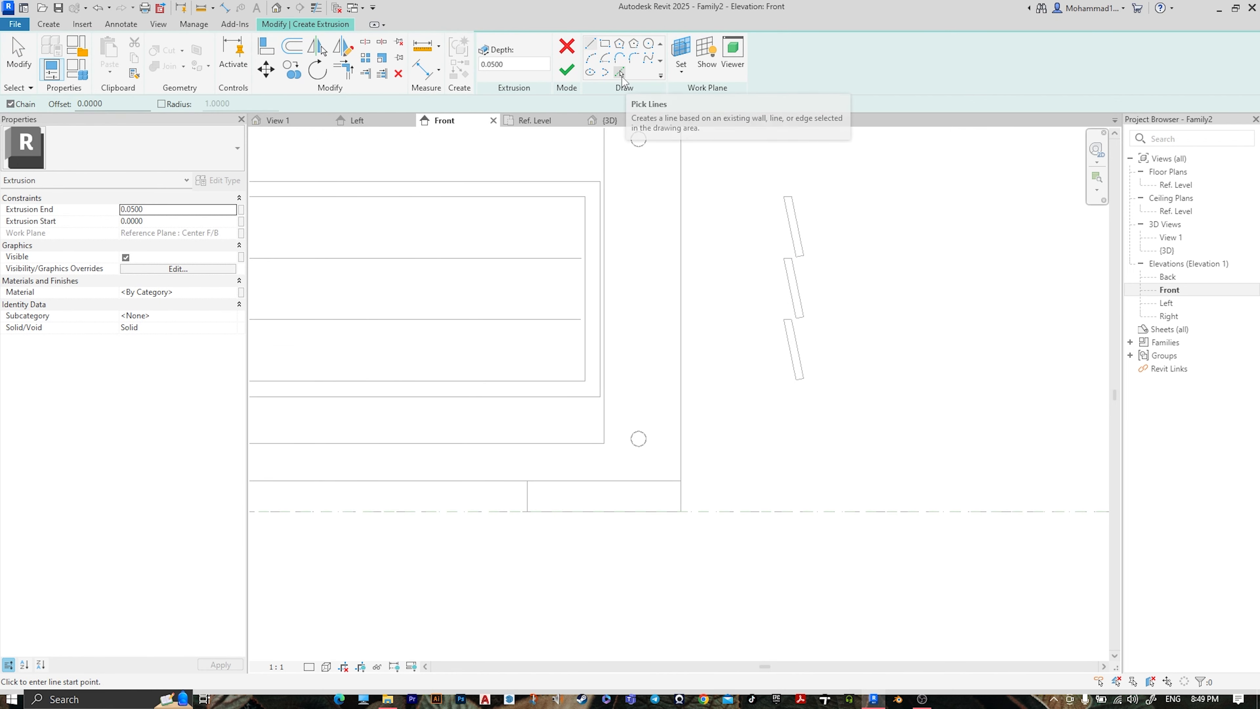
scroll(808, 237, up, 2)
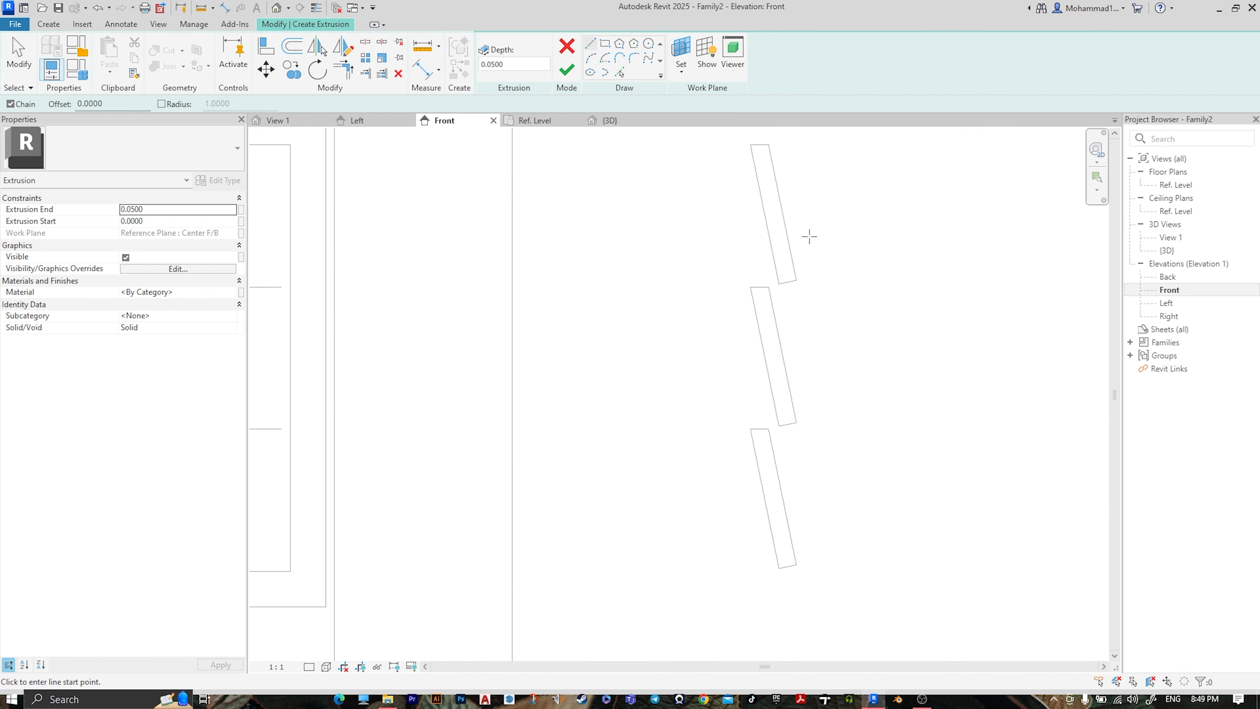
scroll(807, 236, down, 5)
scroll(872, 273, down, 3)
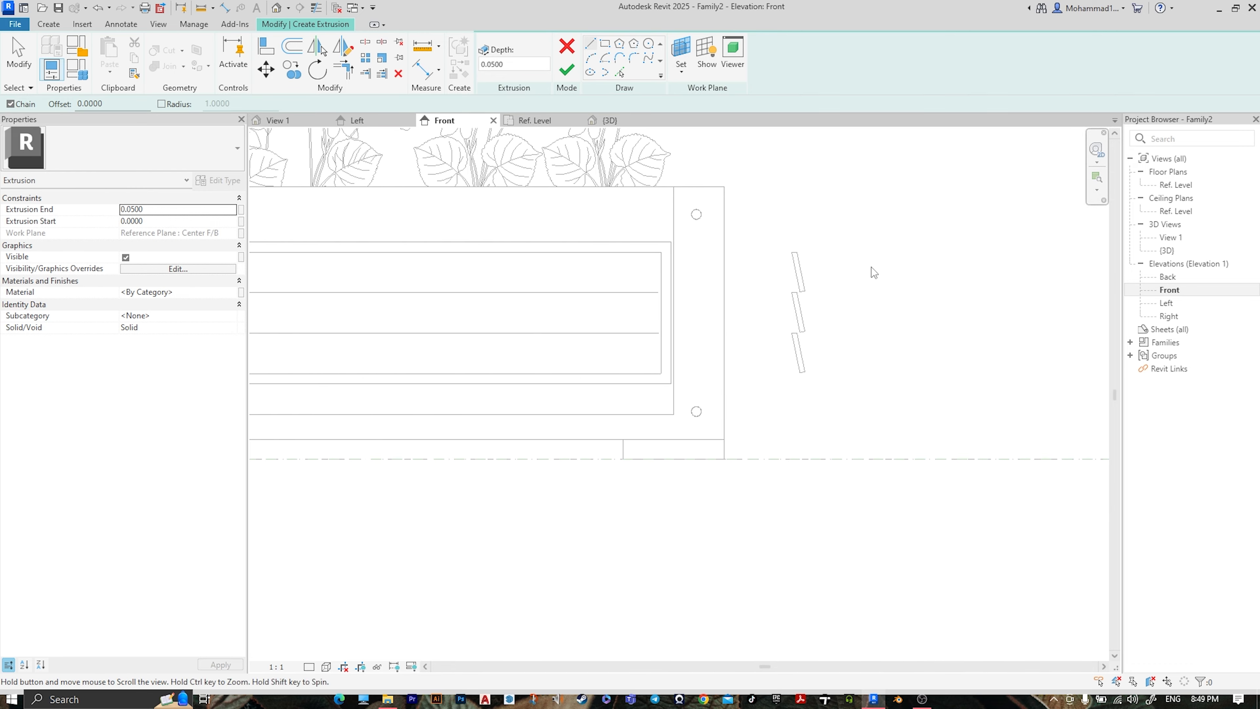
Open the Left elevation and leave the empty extrusion sketch without drawing anything
double_click(1167, 302)
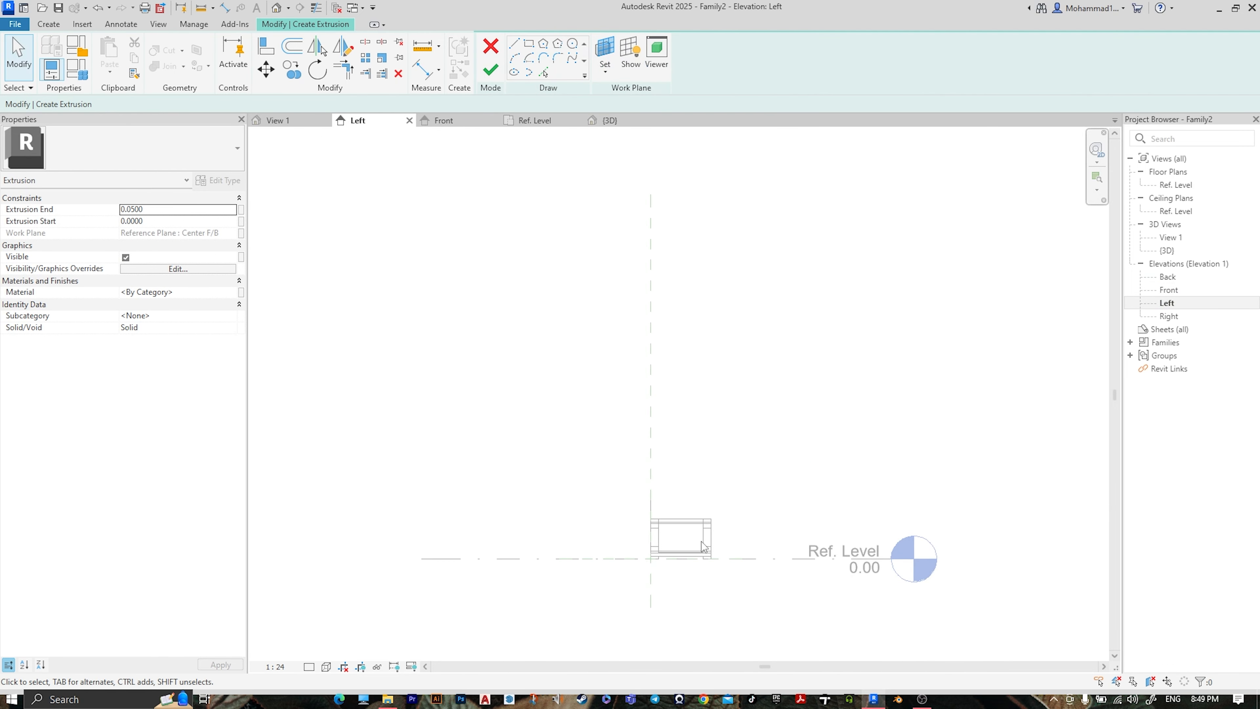
scroll(704, 546, up, 6)
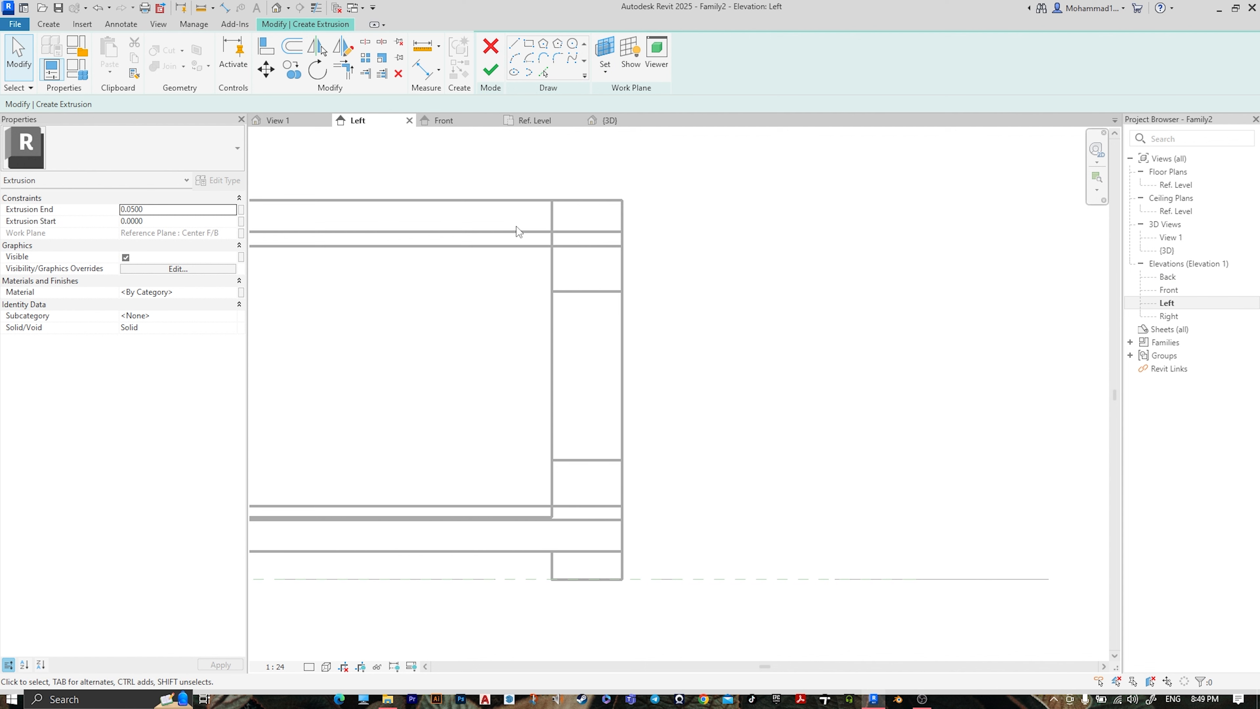
click(490, 70)
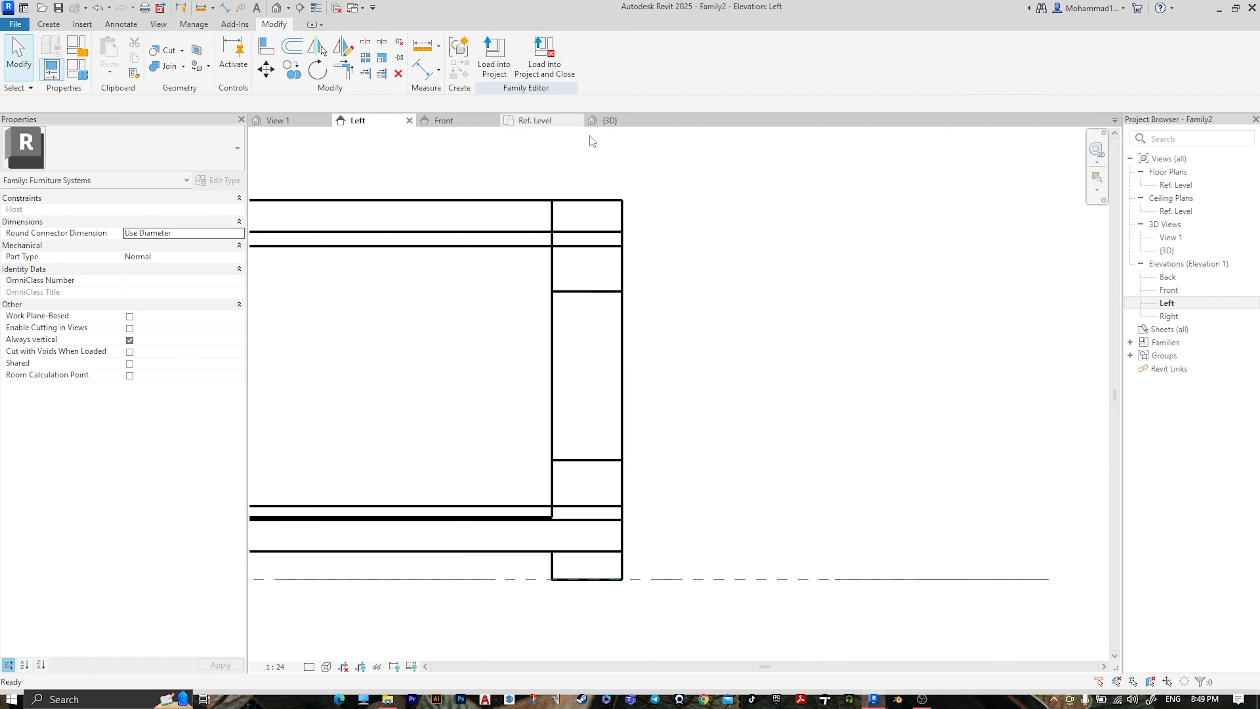
scroll(775, 339, down, 3)
middle_drag(494, 344, 644, 369)
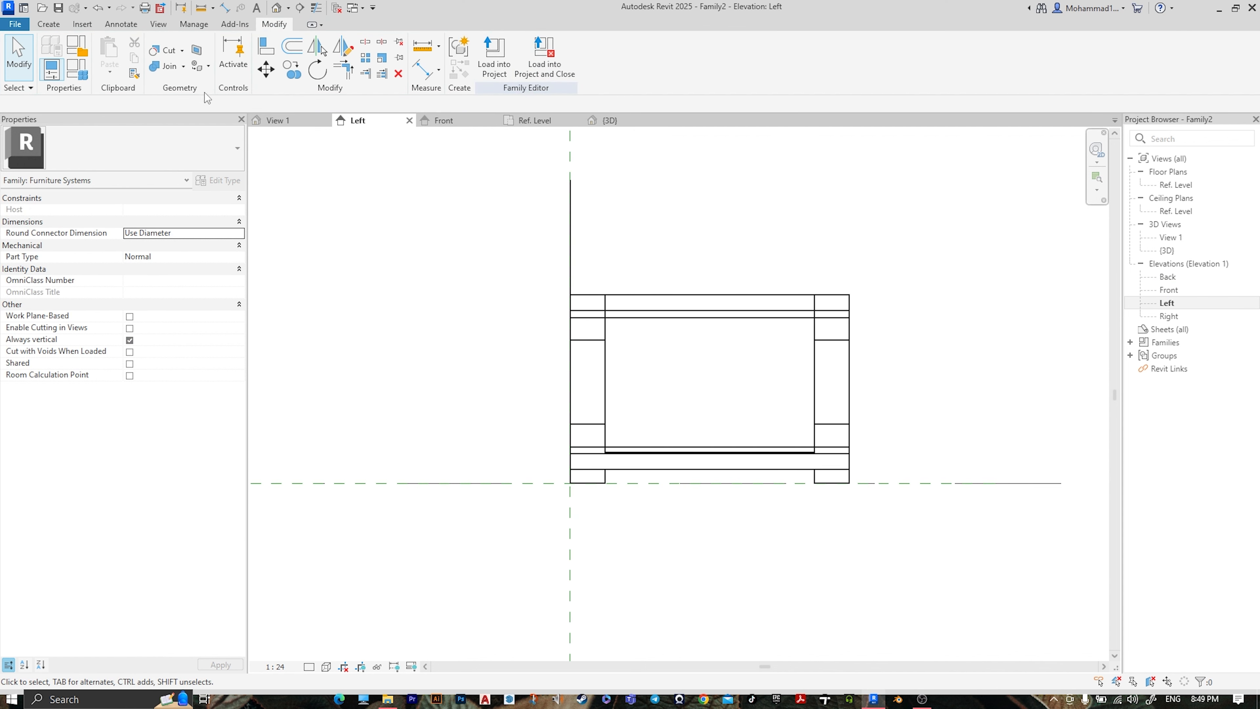
Import SMALL FLOWER BED.dwg into the Left elevation with Manual - Center positioning and units in meter, placing it over the planter
click(82, 25)
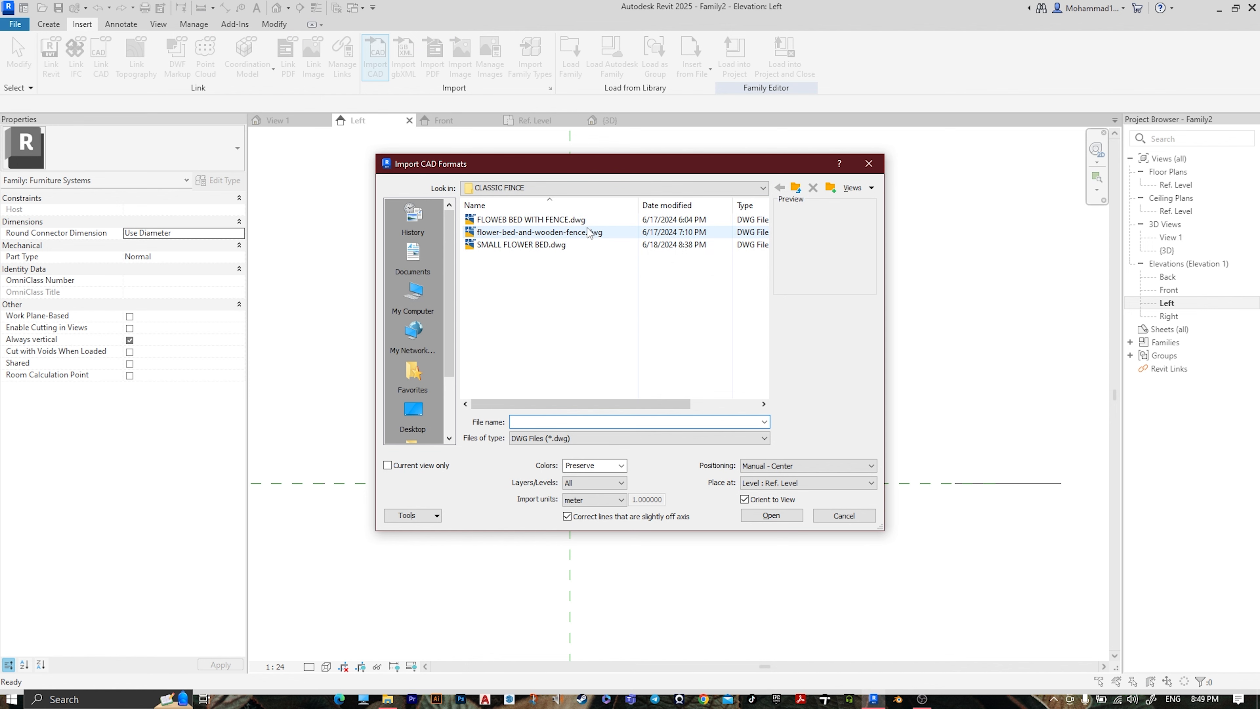
click(583, 246)
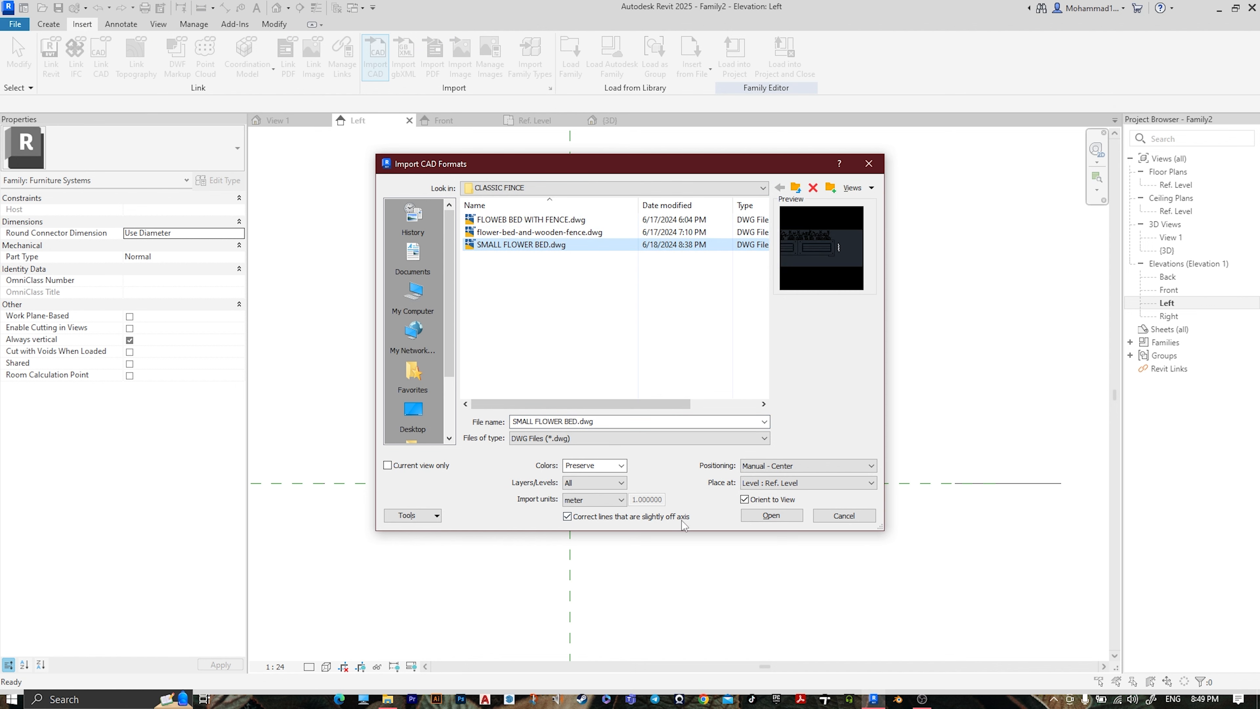
click(779, 520)
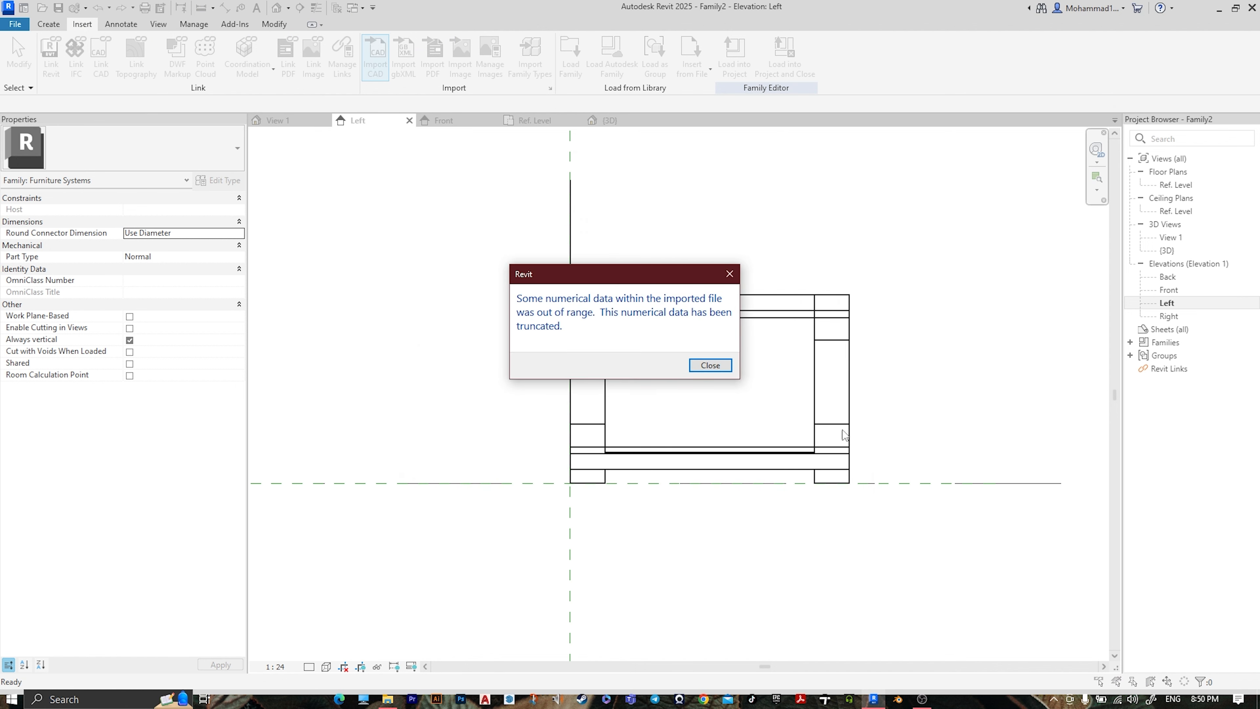
click(714, 369)
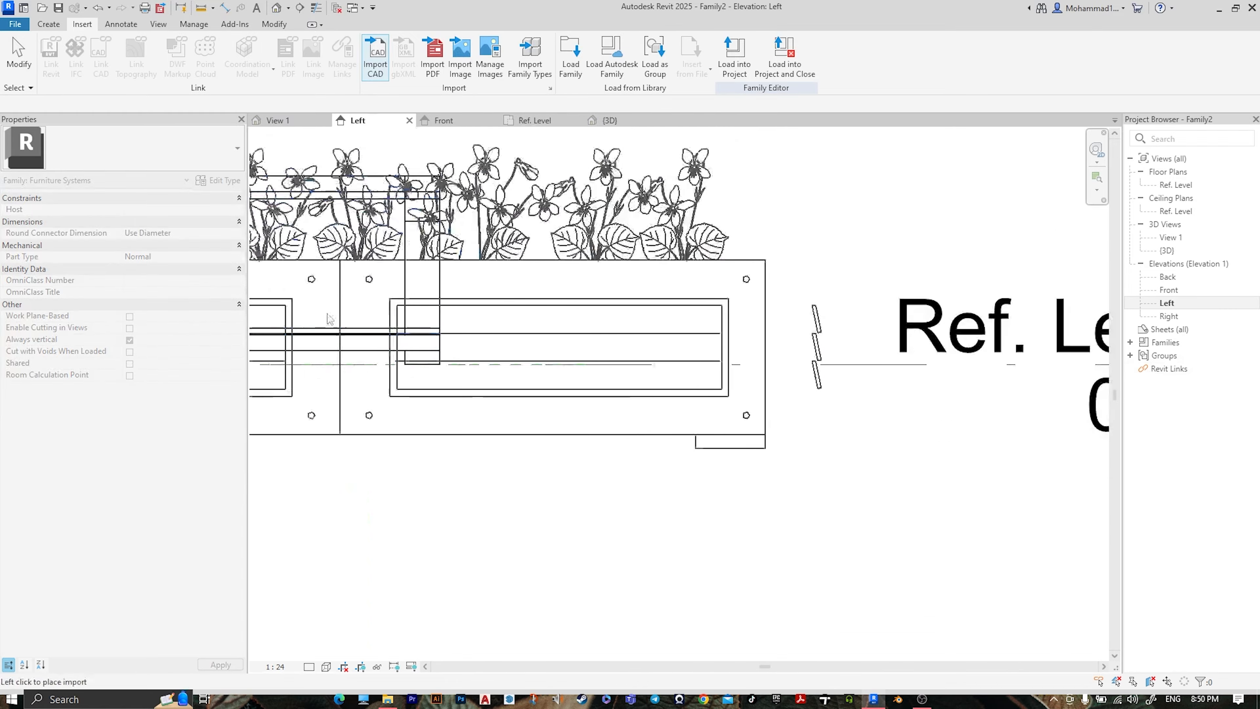
scroll(367, 248, up, 2)
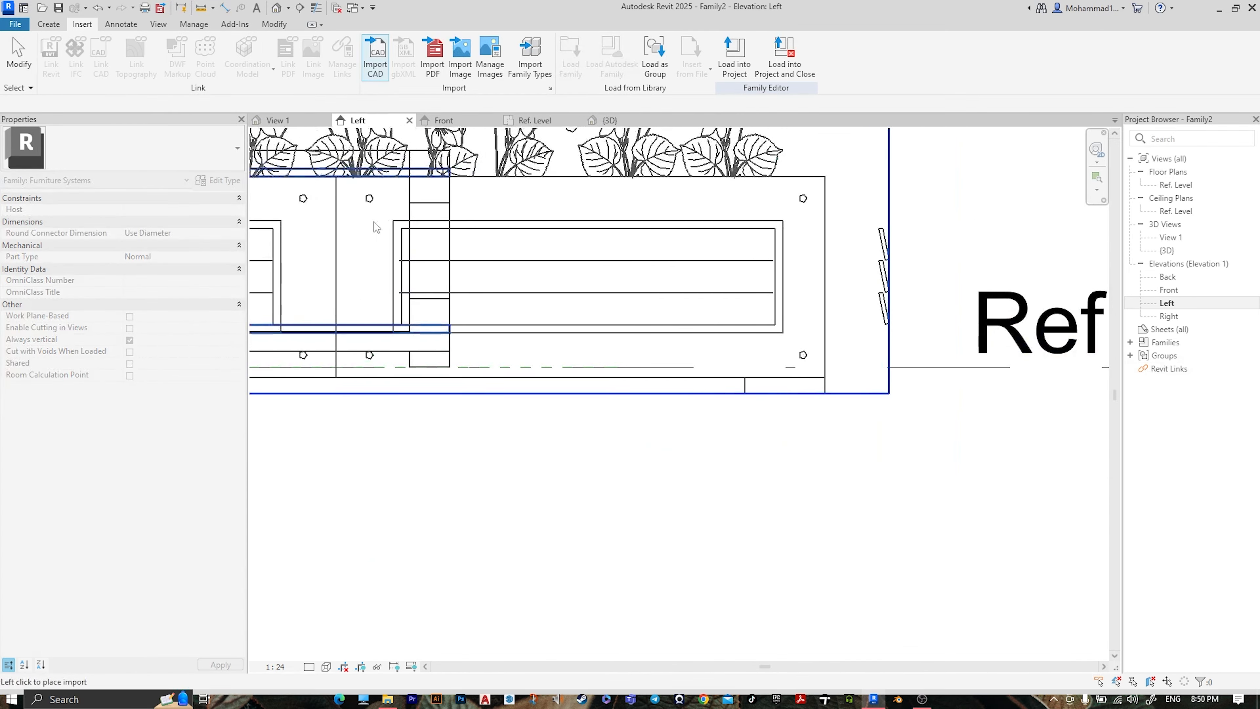
scroll(375, 229, down, 3)
scroll(454, 236, up, 3)
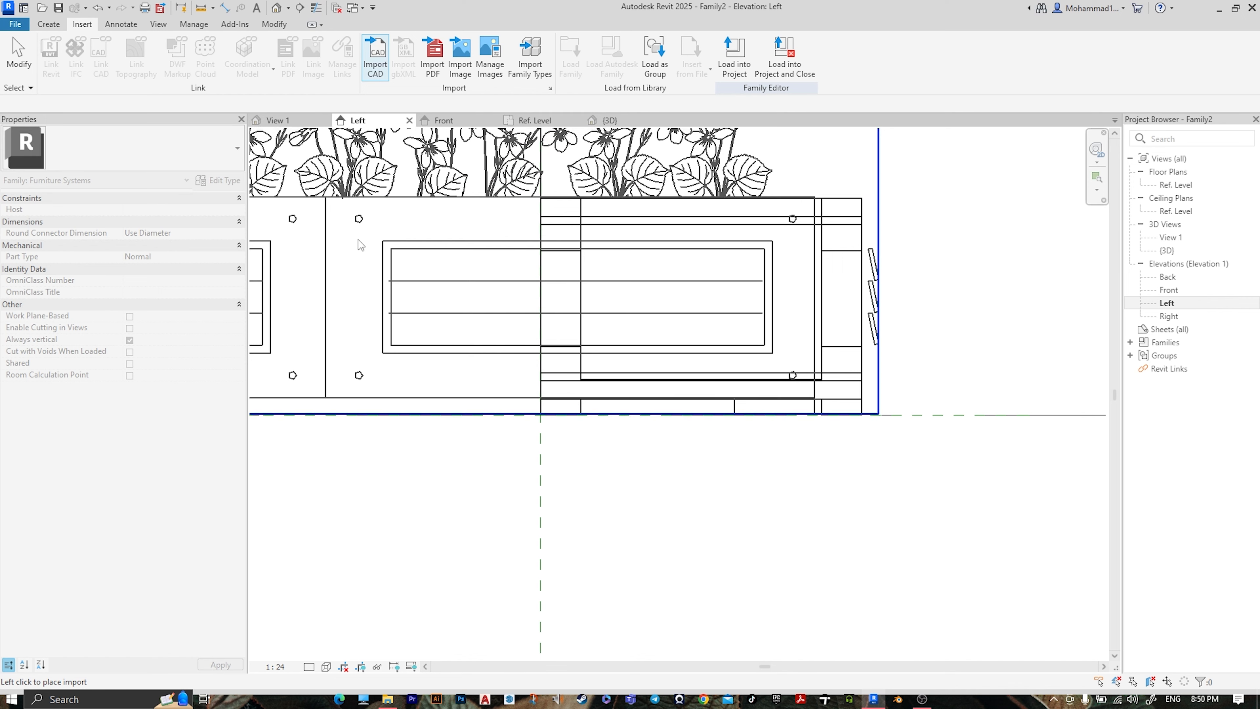
click(359, 239)
Set the view scale to 1:1 and move the imported drawing vertically so its lower edge lies on the Ref. Level line
middle_drag(436, 355, 1031, 304)
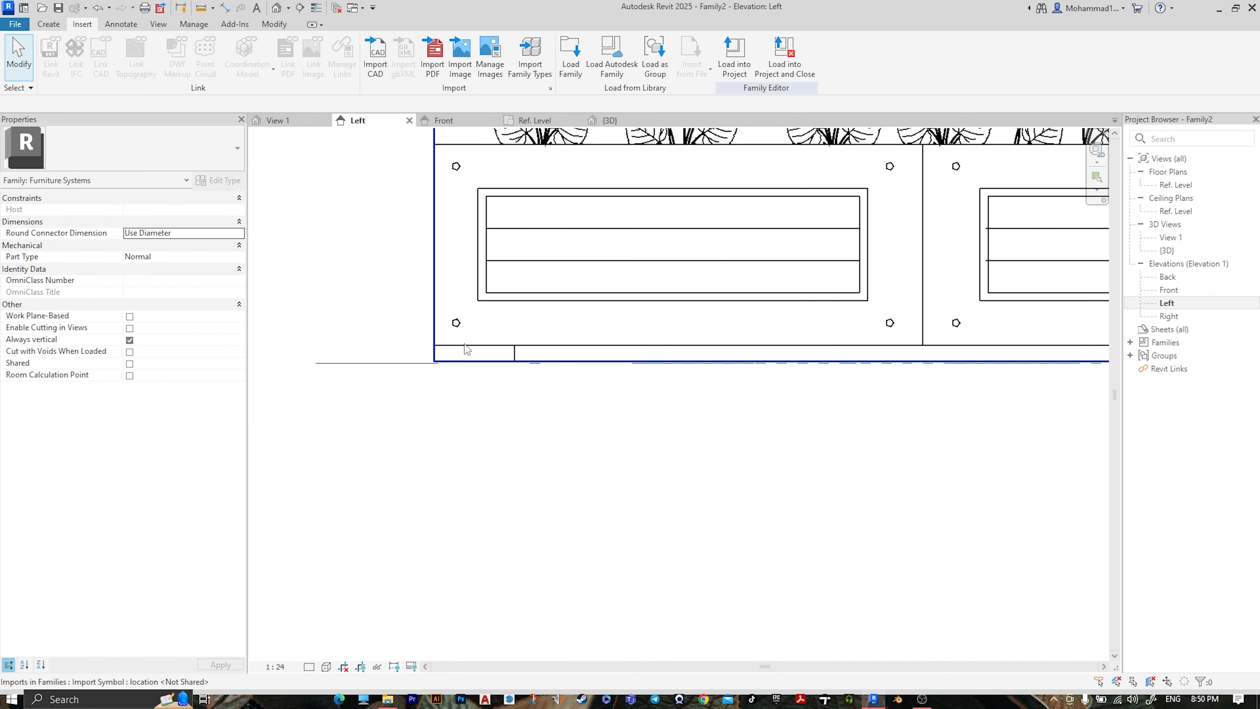
click(481, 341)
scroll(411, 370, up, 6)
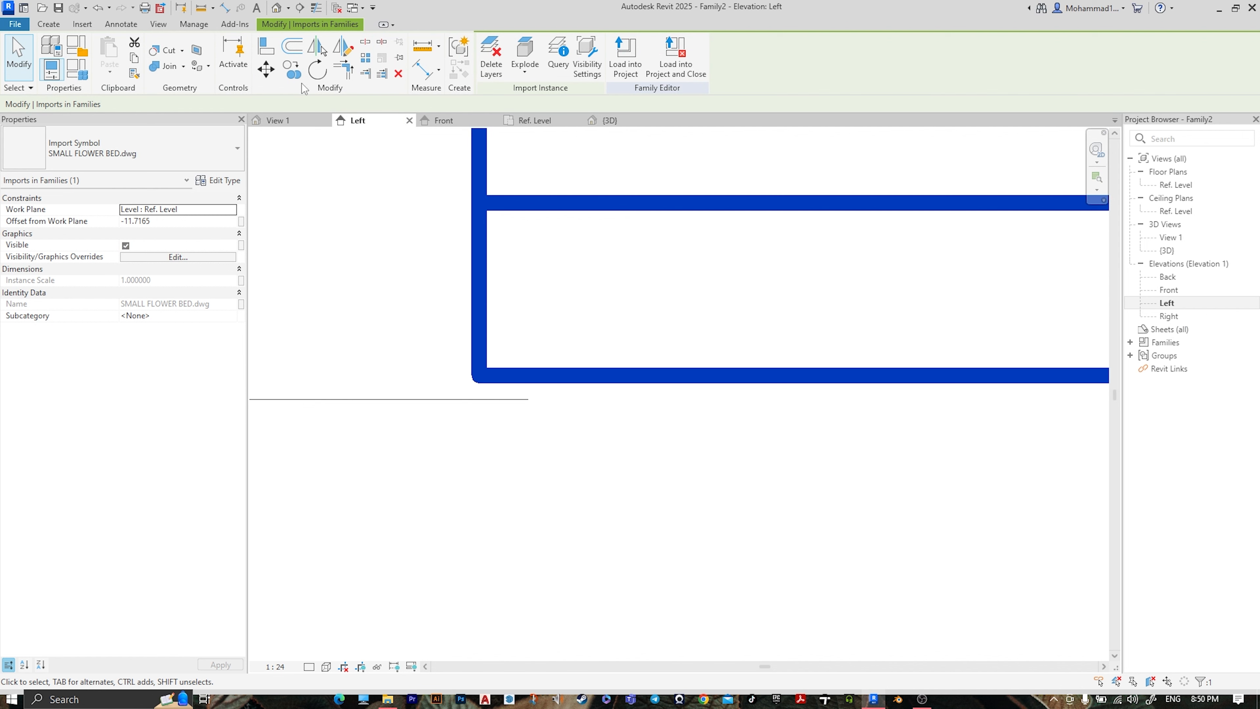
click(265, 78)
scroll(491, 400, up, 3)
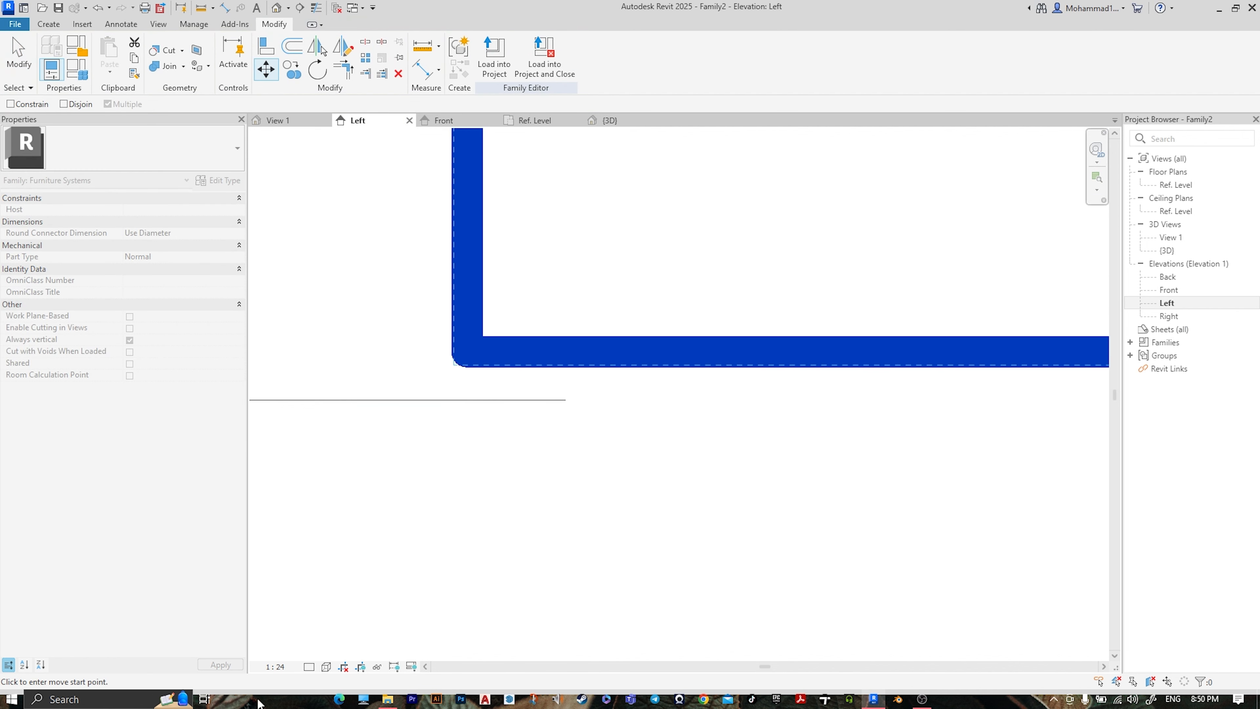
click(284, 667)
click(280, 492)
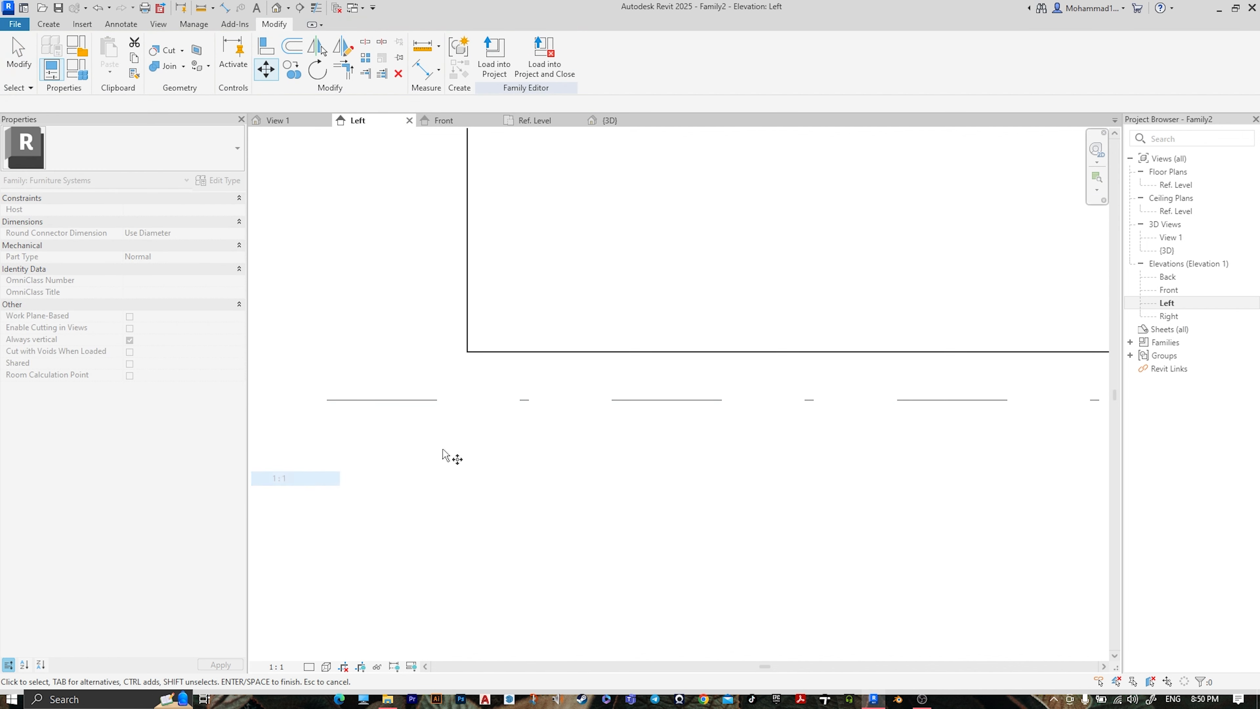
click(468, 352)
key(Return)
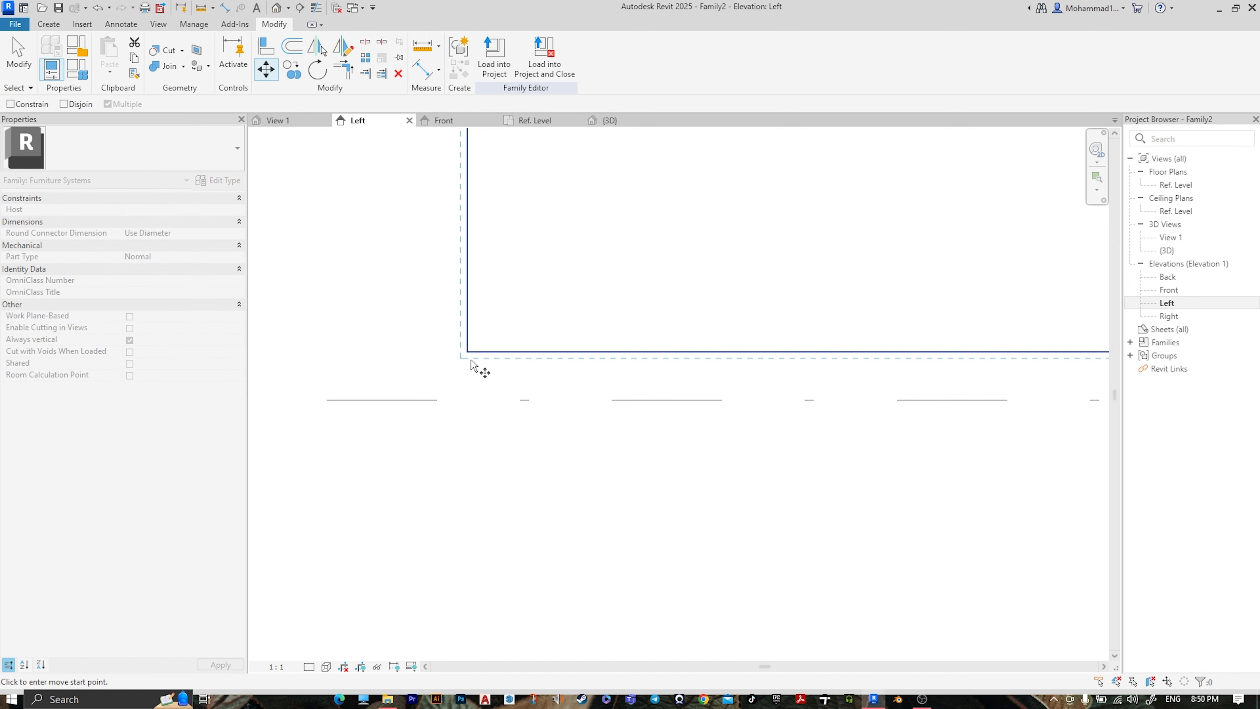
click(469, 353)
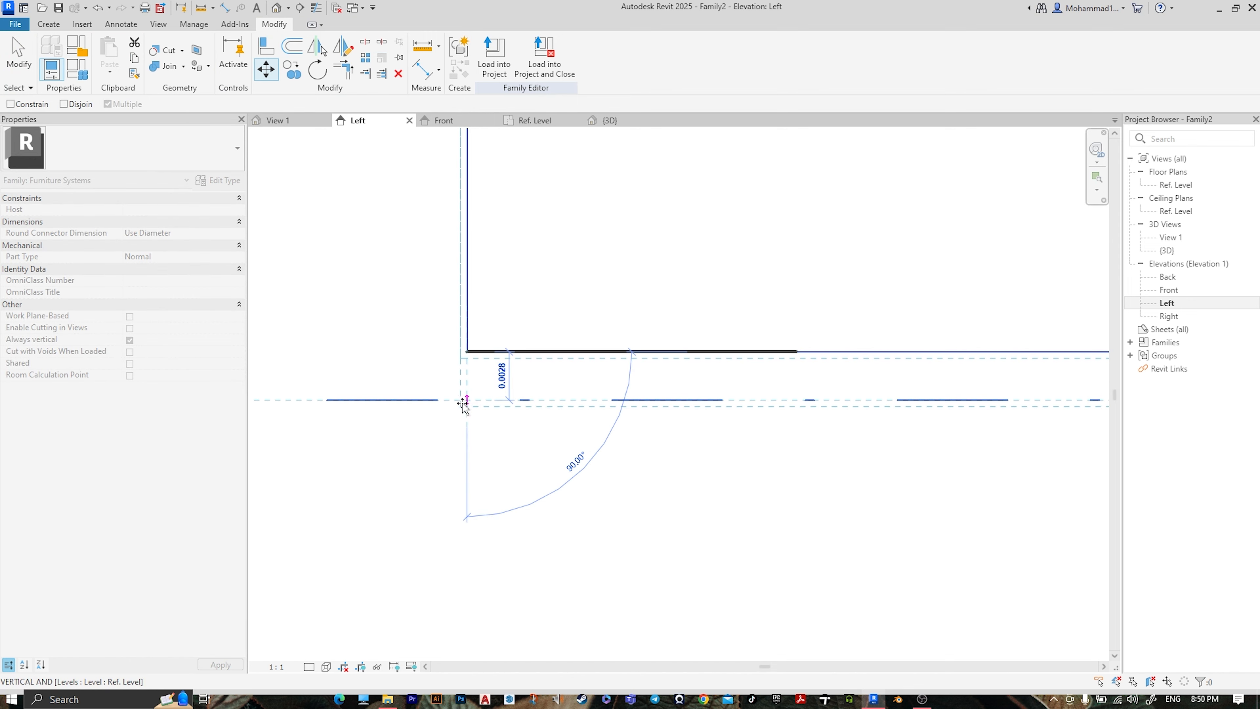
click(461, 403)
scroll(686, 392, down, 15)
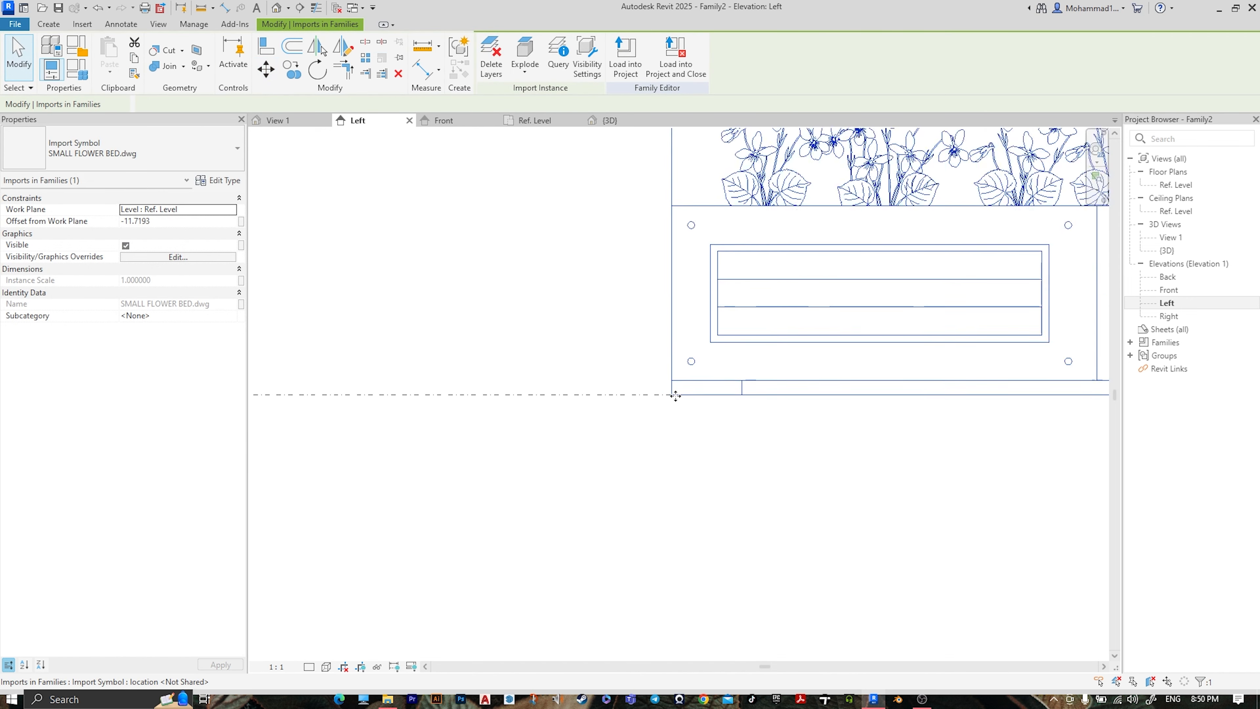
Move the imported drawing horizontally so the top slat's upper corner meets the planter's outer front edge
mouse_move(857, 336)
middle_down()
mouse_move(600, 340)
mouse_move(764, 314)
middle_up()
scroll(552, 302, up, 10)
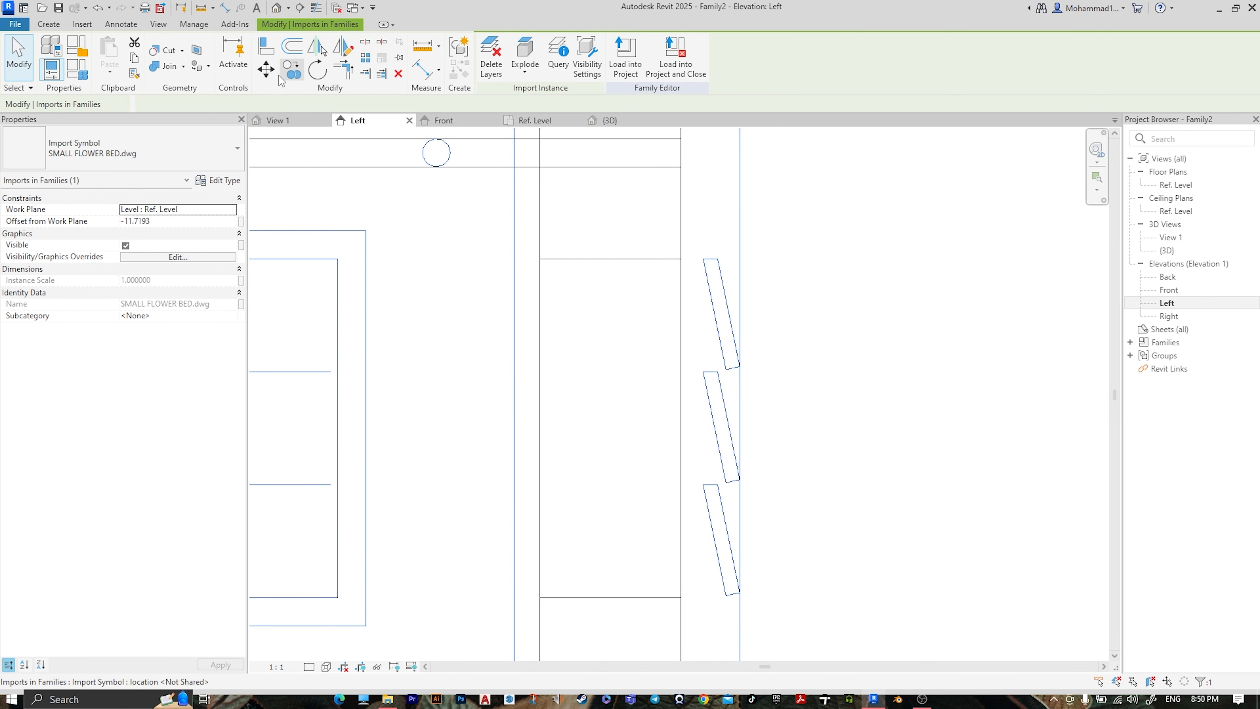
click(266, 69)
click(704, 261)
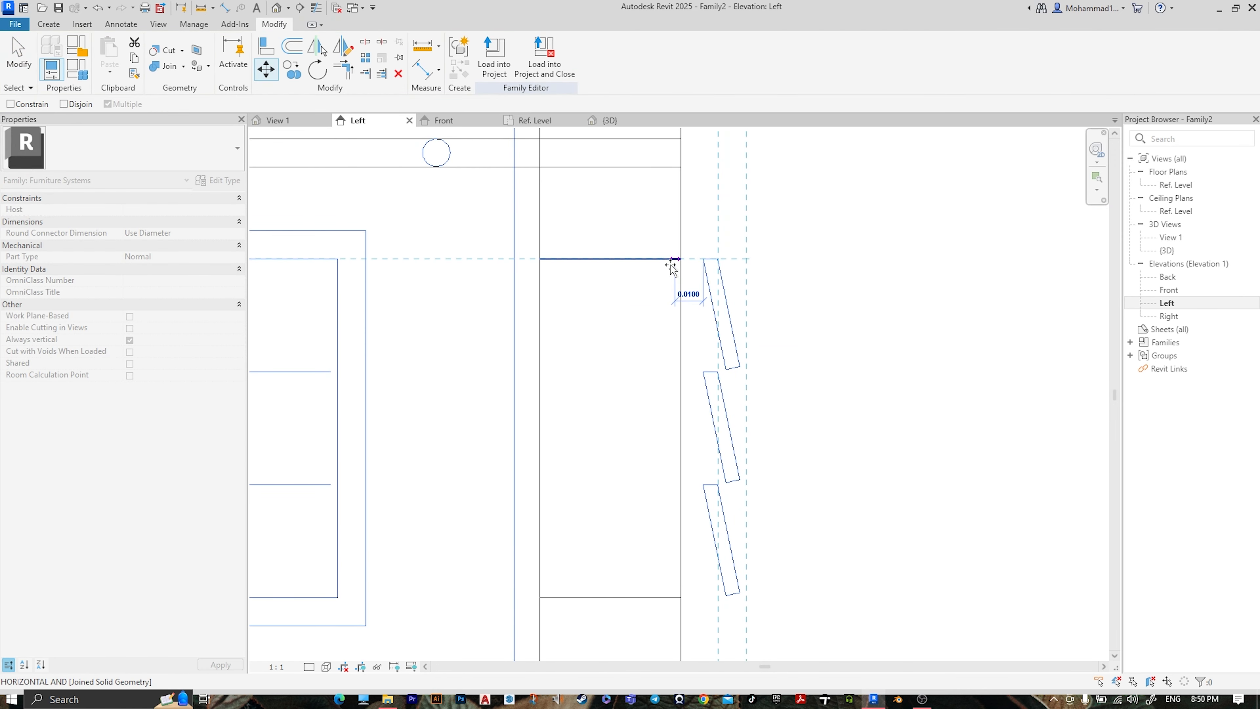
click(679, 260)
scroll(893, 307, down, 3)
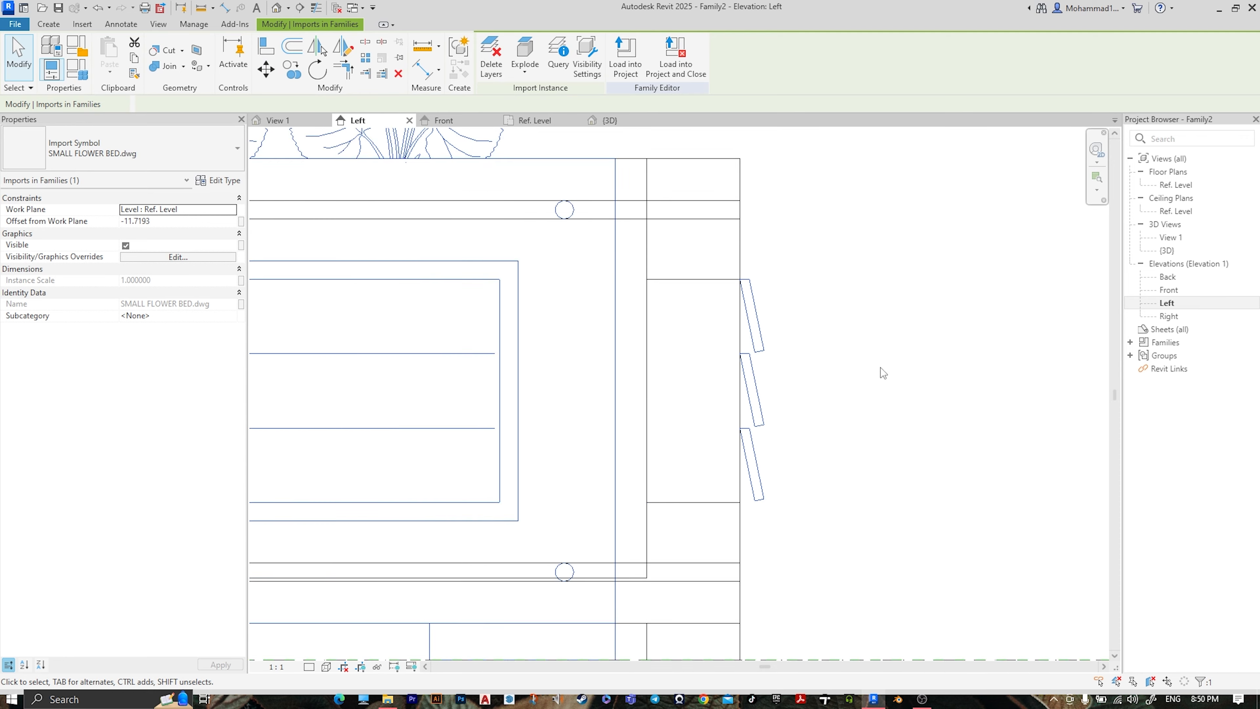
Create an extrusion from the picked outlines of the three slanted slats, with its end at 0.05
click(48, 25)
click(112, 54)
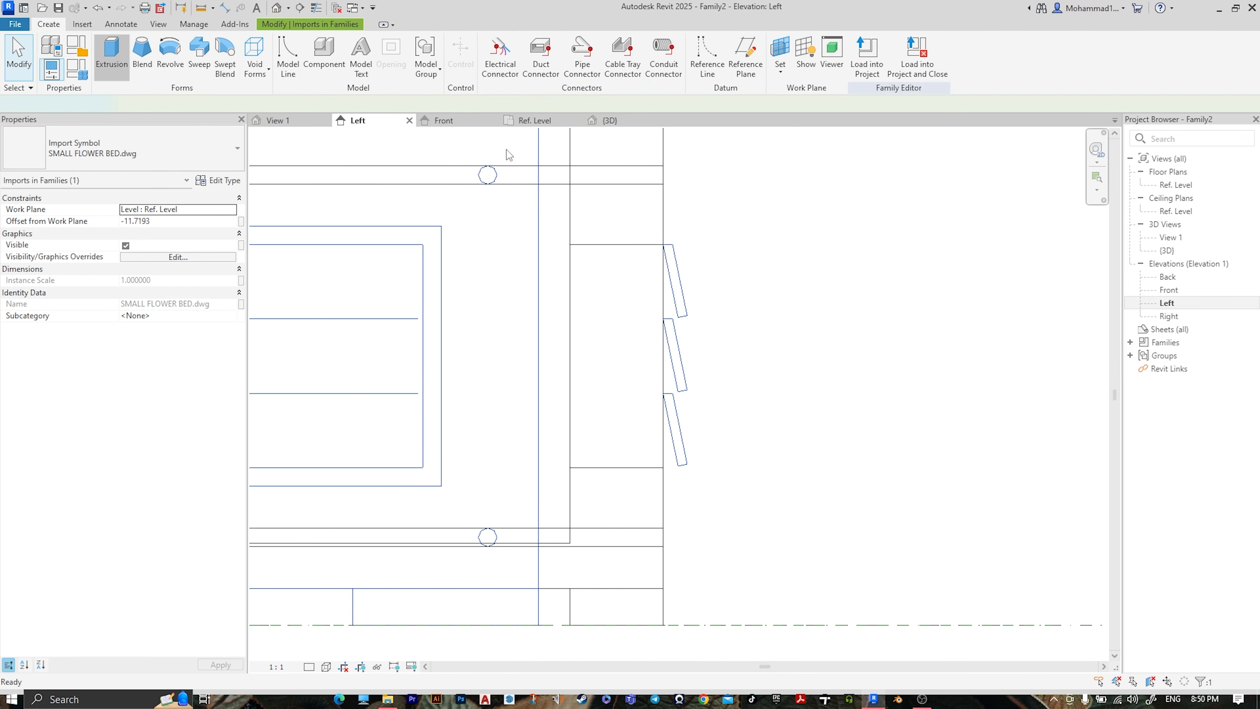
click(619, 73)
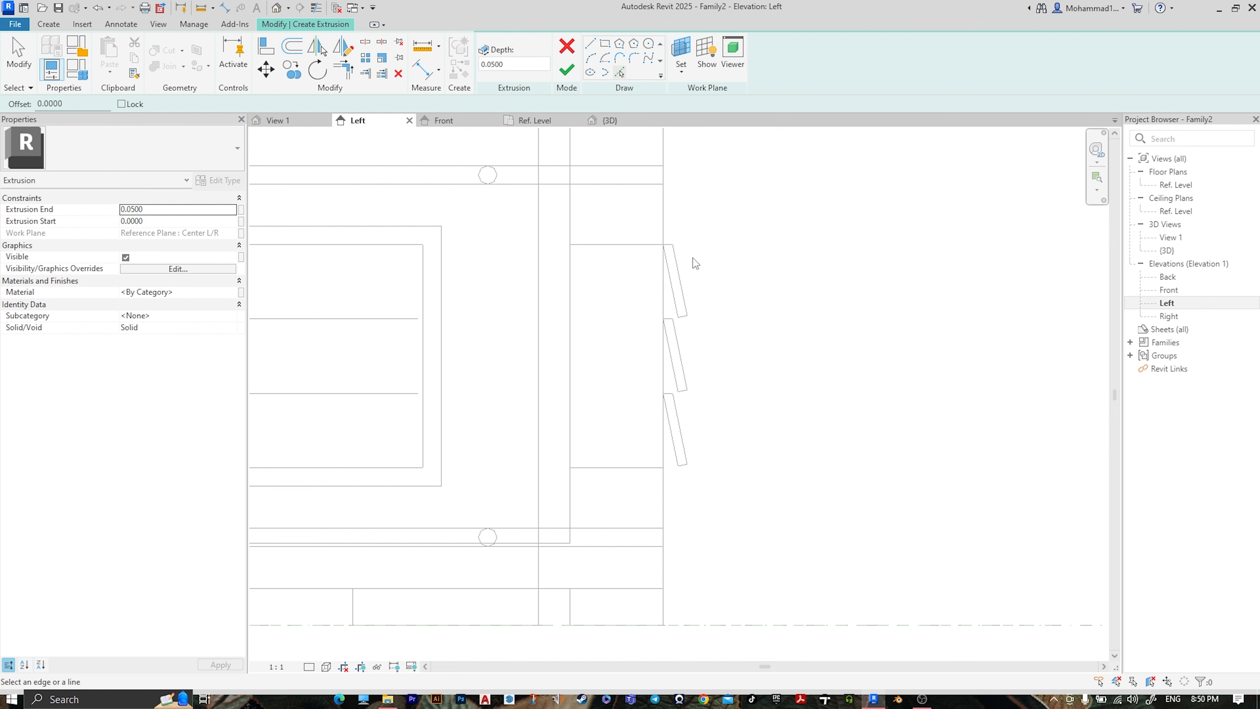
scroll(693, 259, up, 2)
key(Tab)
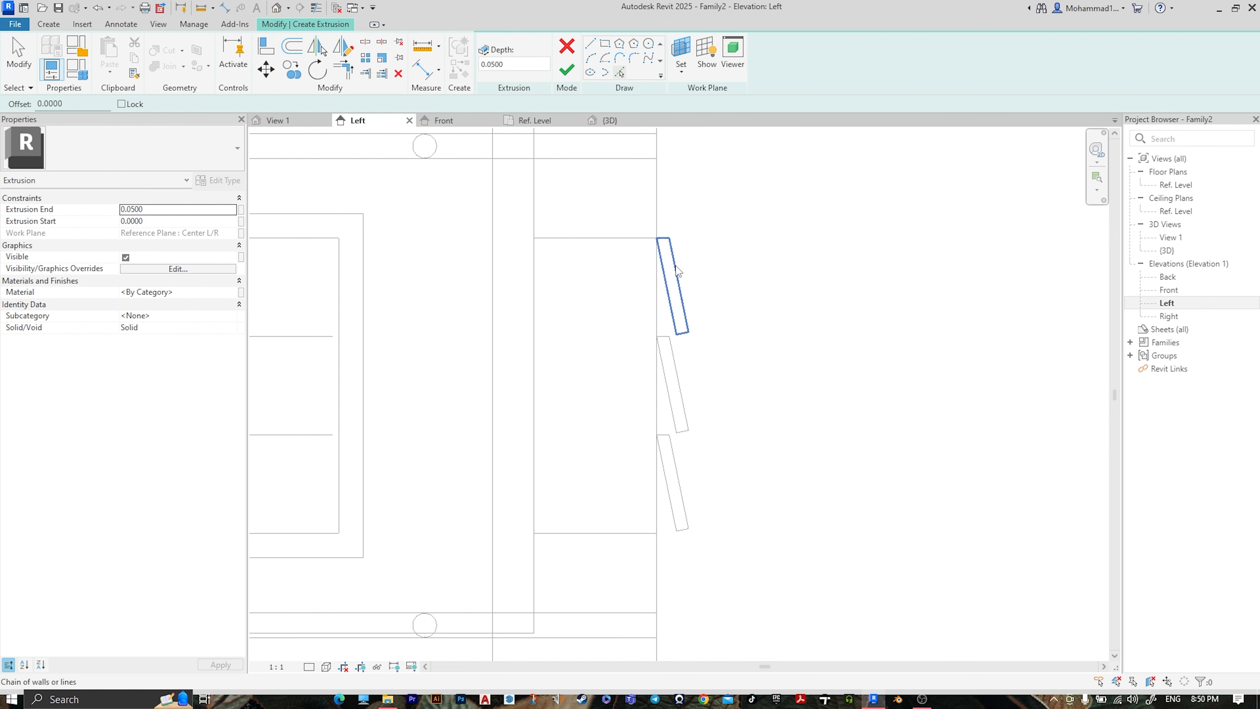
click(672, 470)
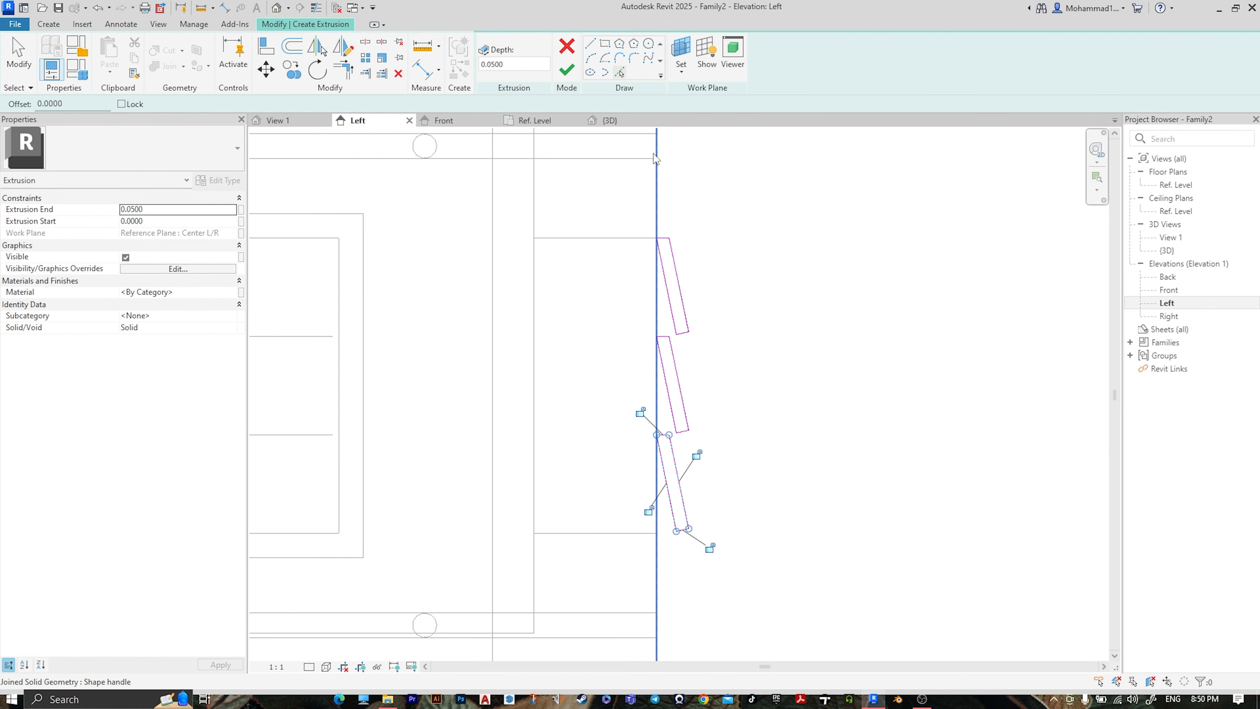
click(567, 72)
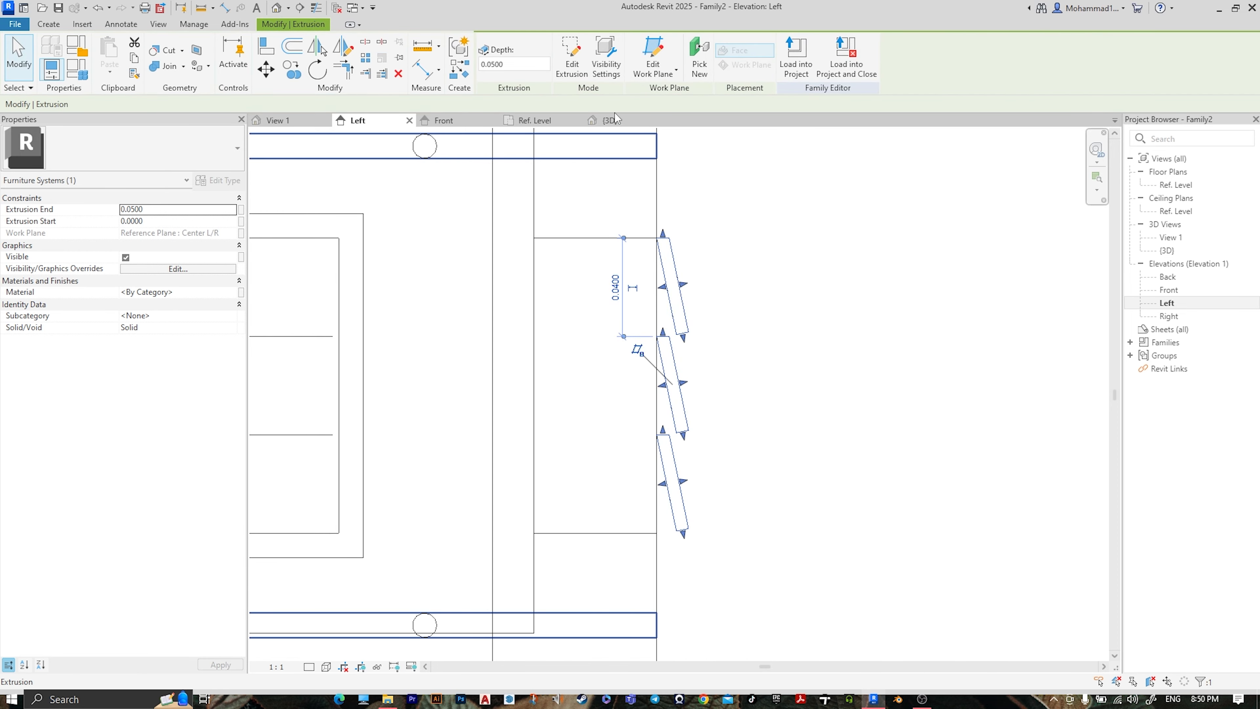
In the 3D view's Front orientation, stretch the slats to the far edge of the right window opening, with the extrusion end at 0.4825
click(609, 121)
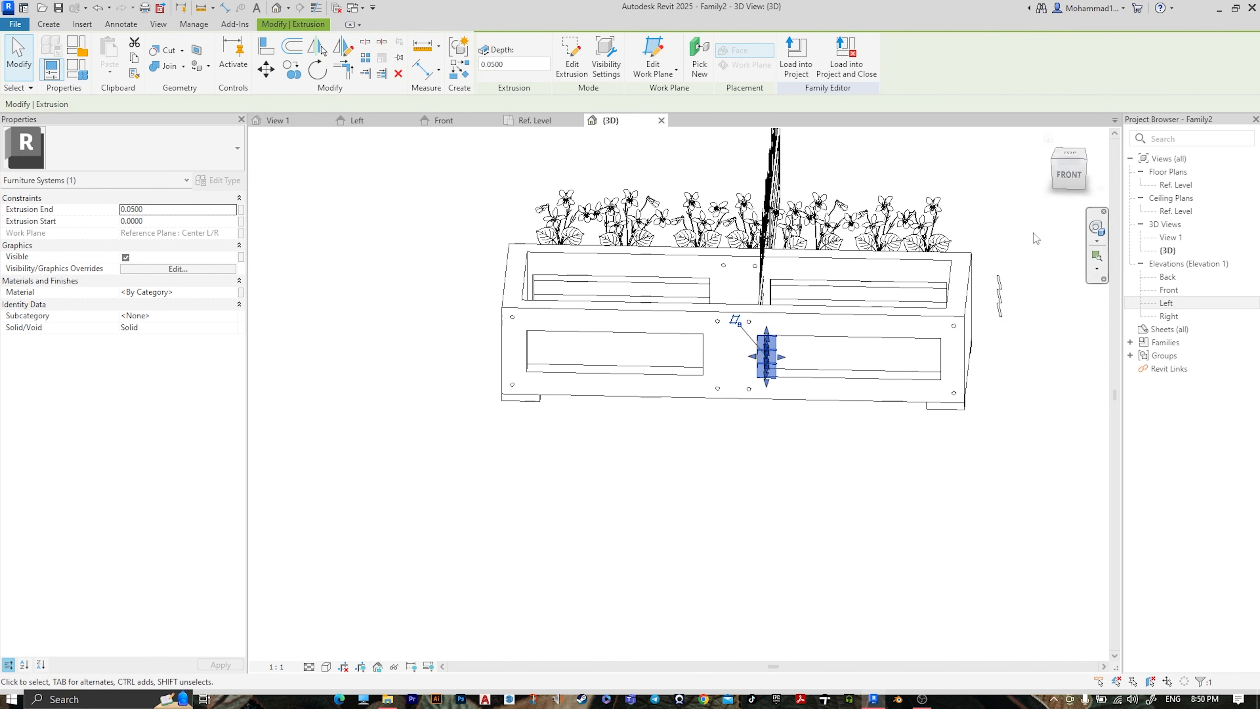
click(1070, 186)
scroll(942, 347, down, 3)
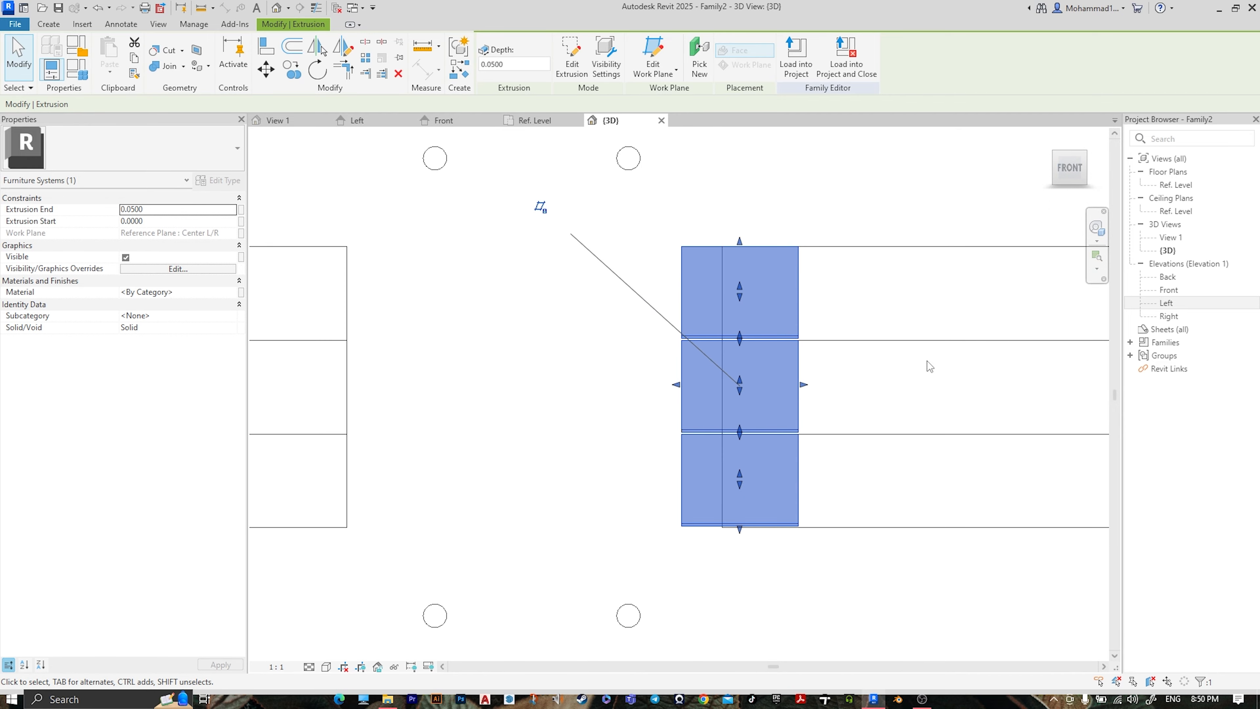
middle_drag(929, 360, 625, 340)
scroll(625, 339, down, 2)
middle_drag(838, 402, 630, 372)
scroll(631, 370, down, 3)
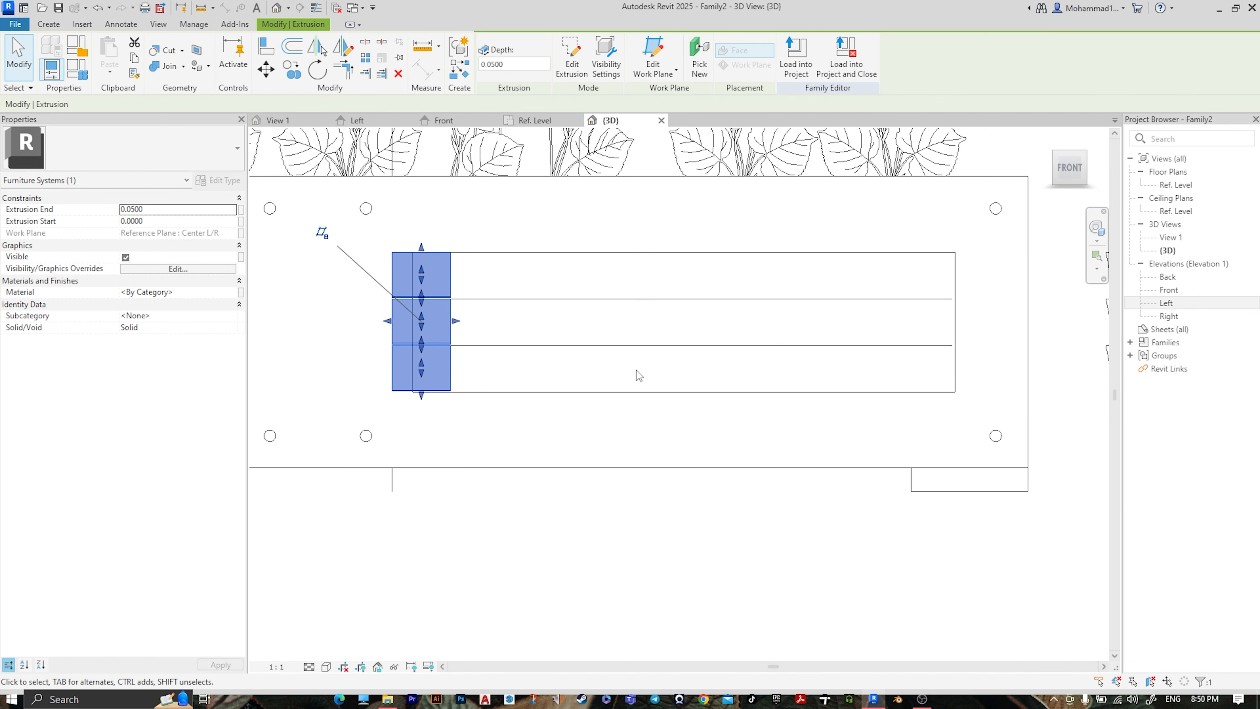
drag(460, 323, 958, 325)
Pull the slats' inner end back to the right window opening's inner edge, with the extrusion start at 0.0175
scroll(394, 320, up, 3)
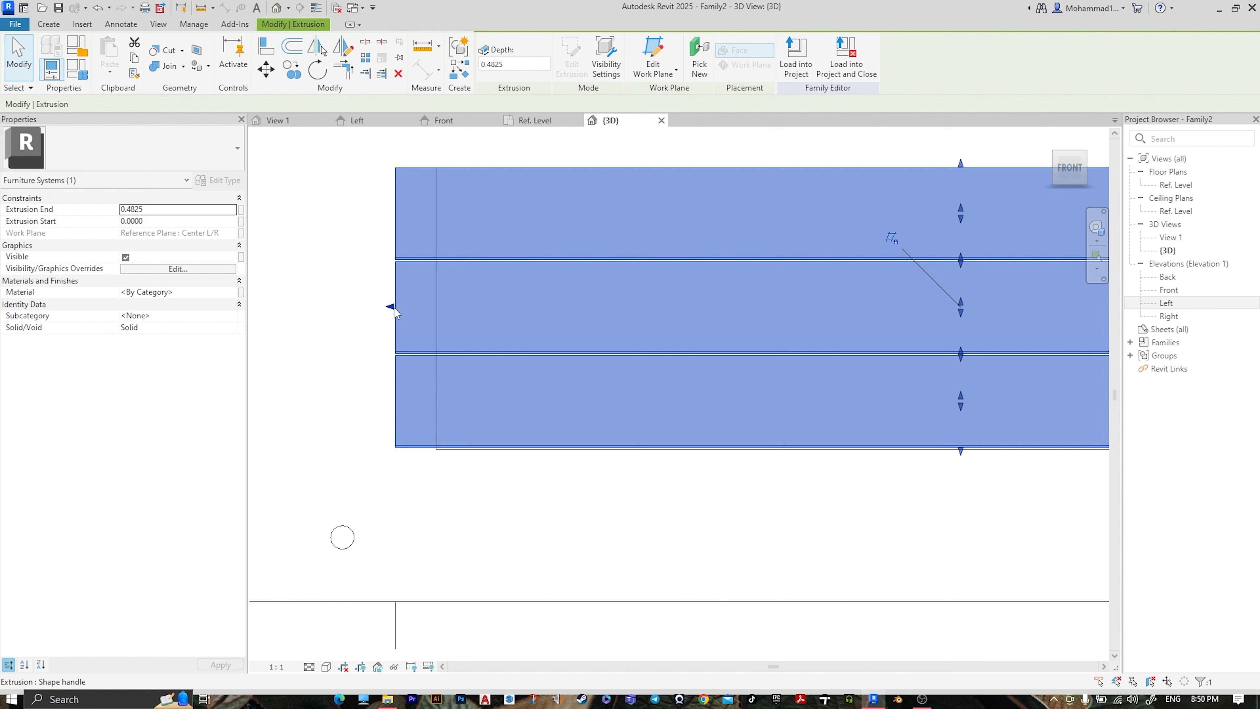
drag(395, 312, 436, 312)
scroll(811, 263, down, 5)
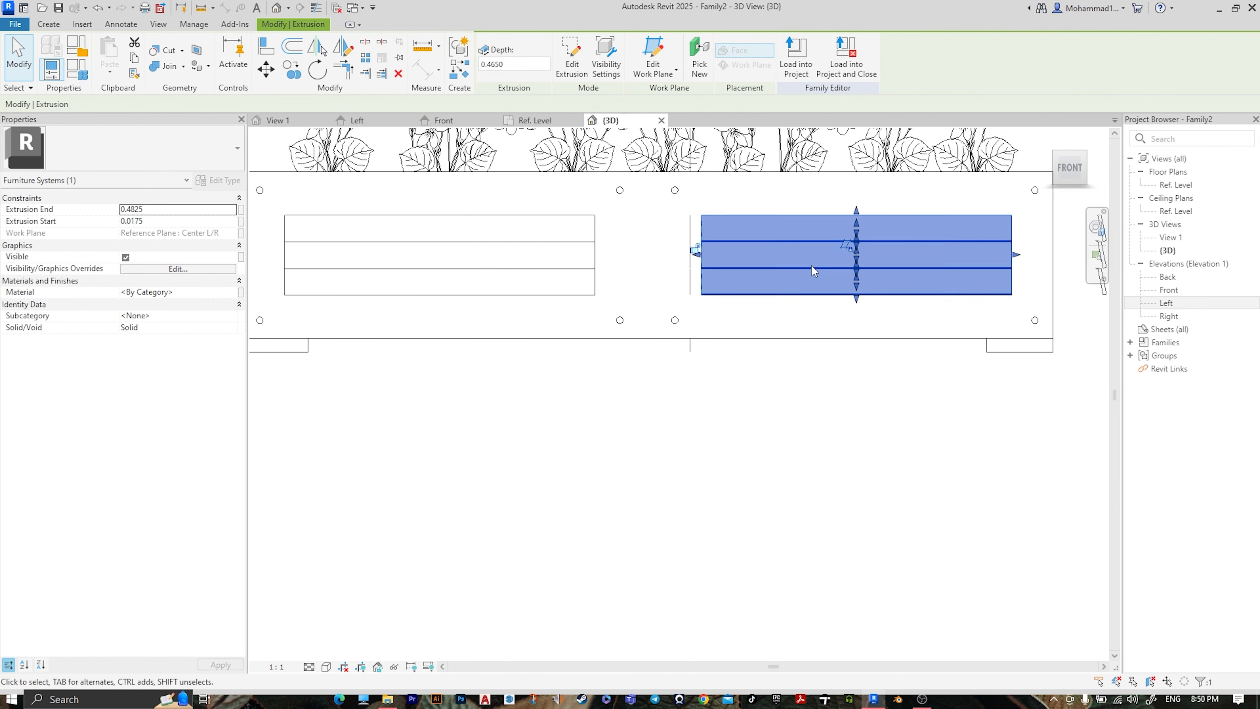
click(726, 406)
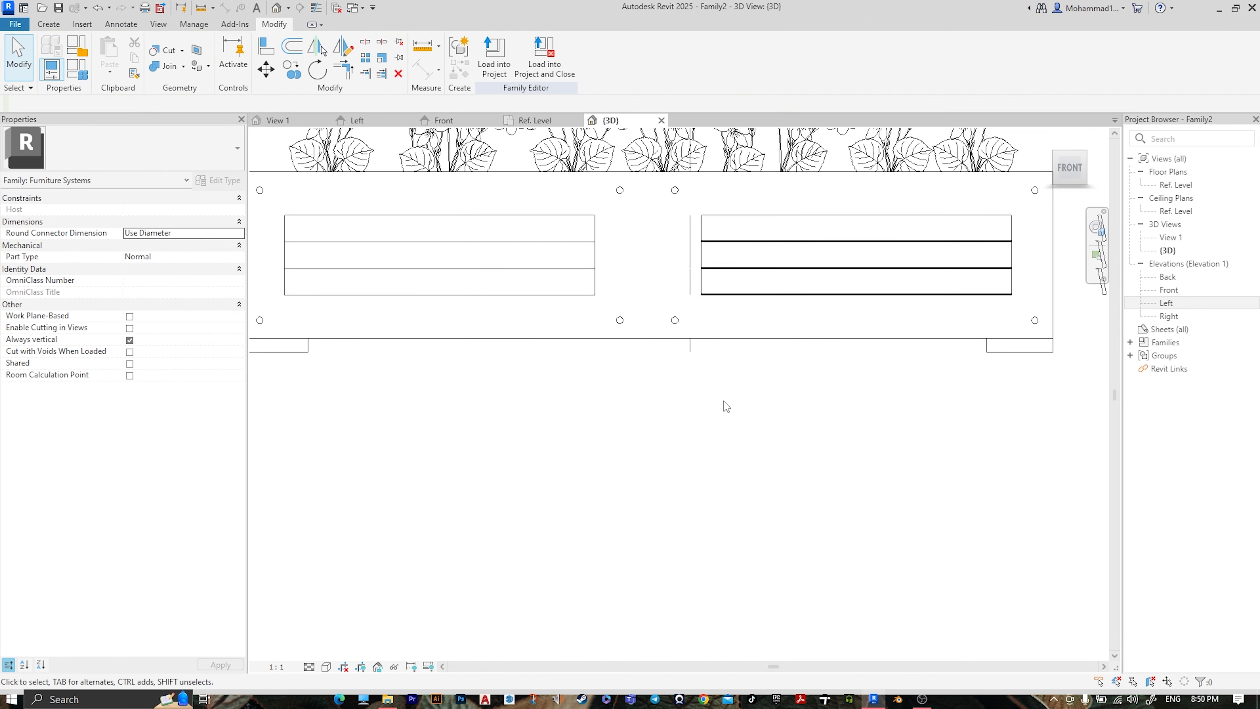
Copy the slats from their lower corner to the matching corner of the left window opening, with Constrain off and Multiple on
click(707, 279)
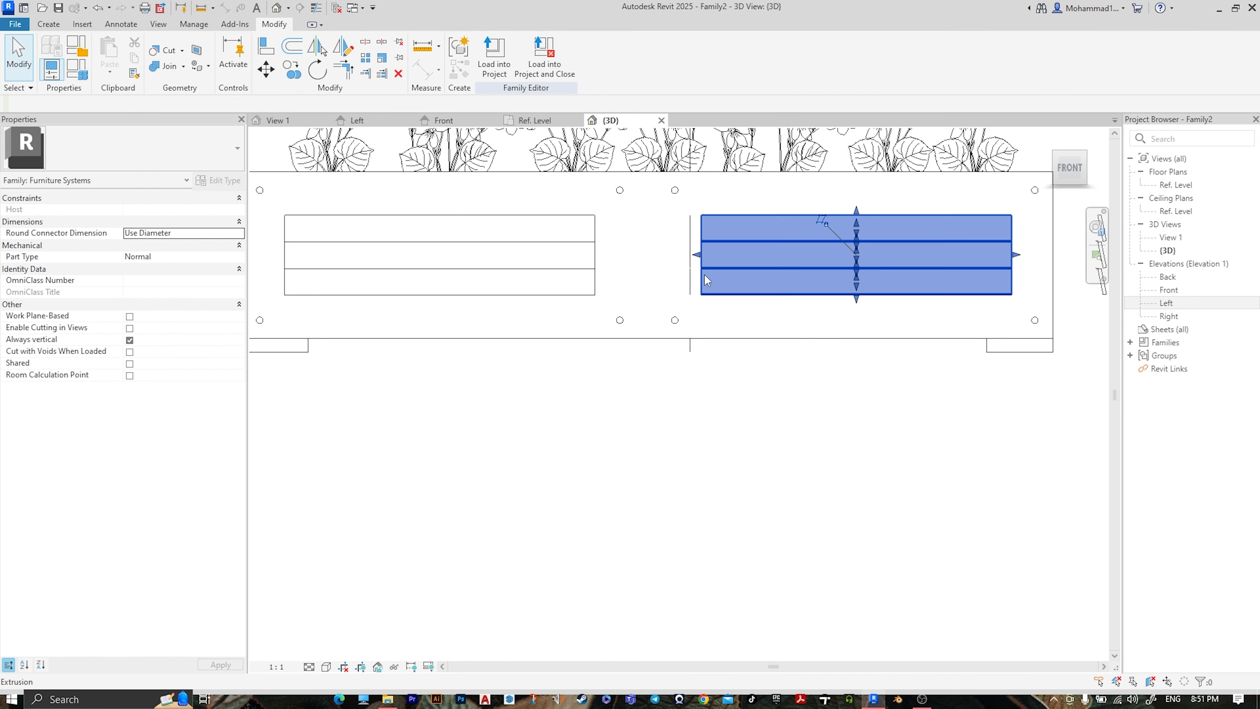
click(292, 70)
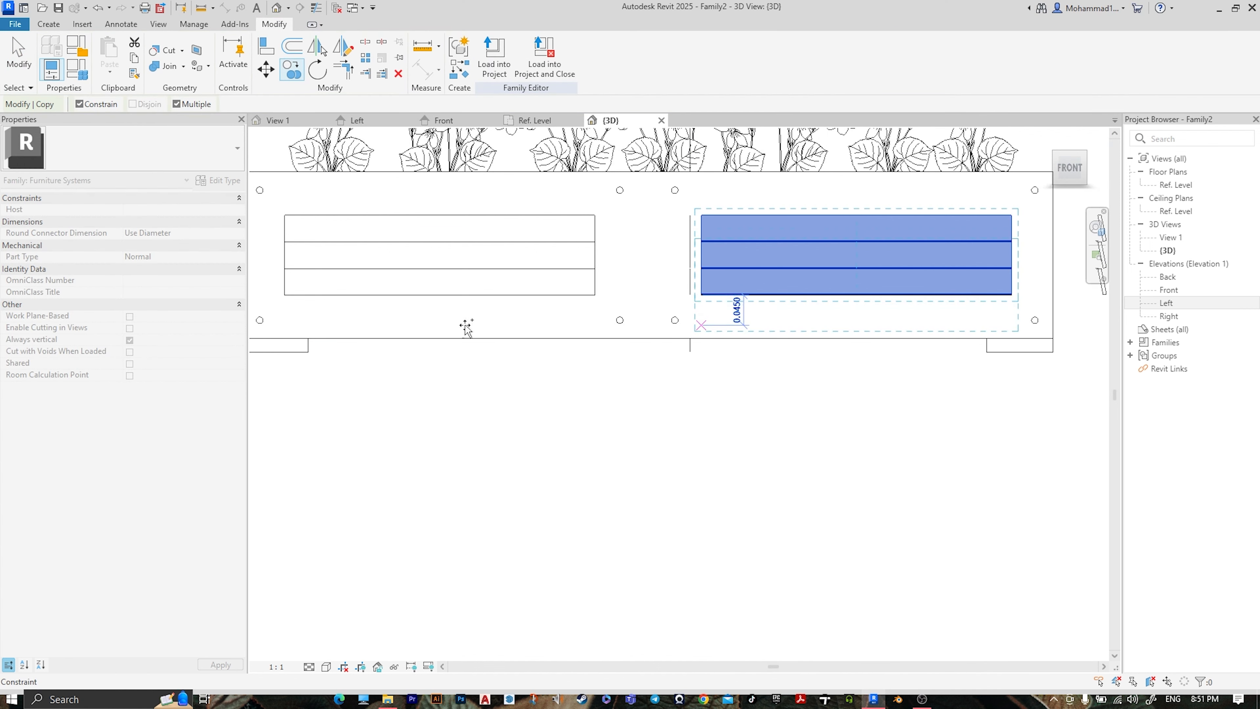
middle_drag(442, 308, 734, 342)
scroll(574, 333, up, 2)
scroll(582, 335, up, 4)
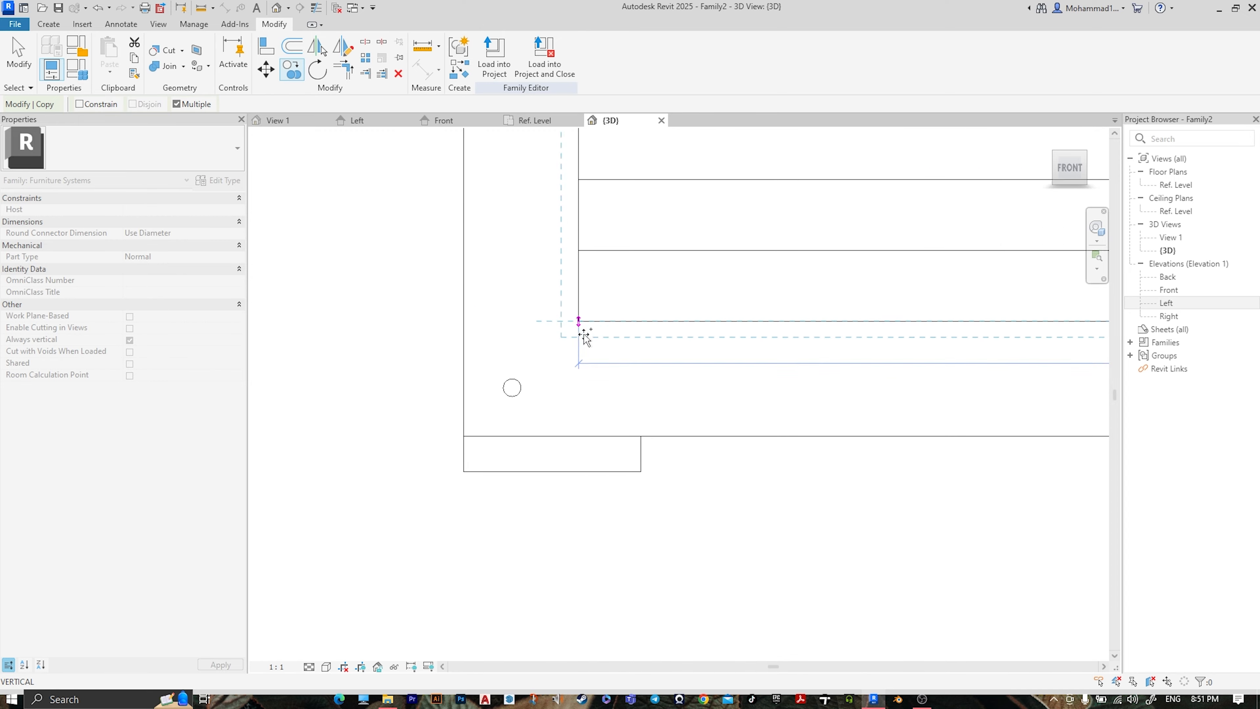
click(569, 301)
scroll(672, 306, down, 6)
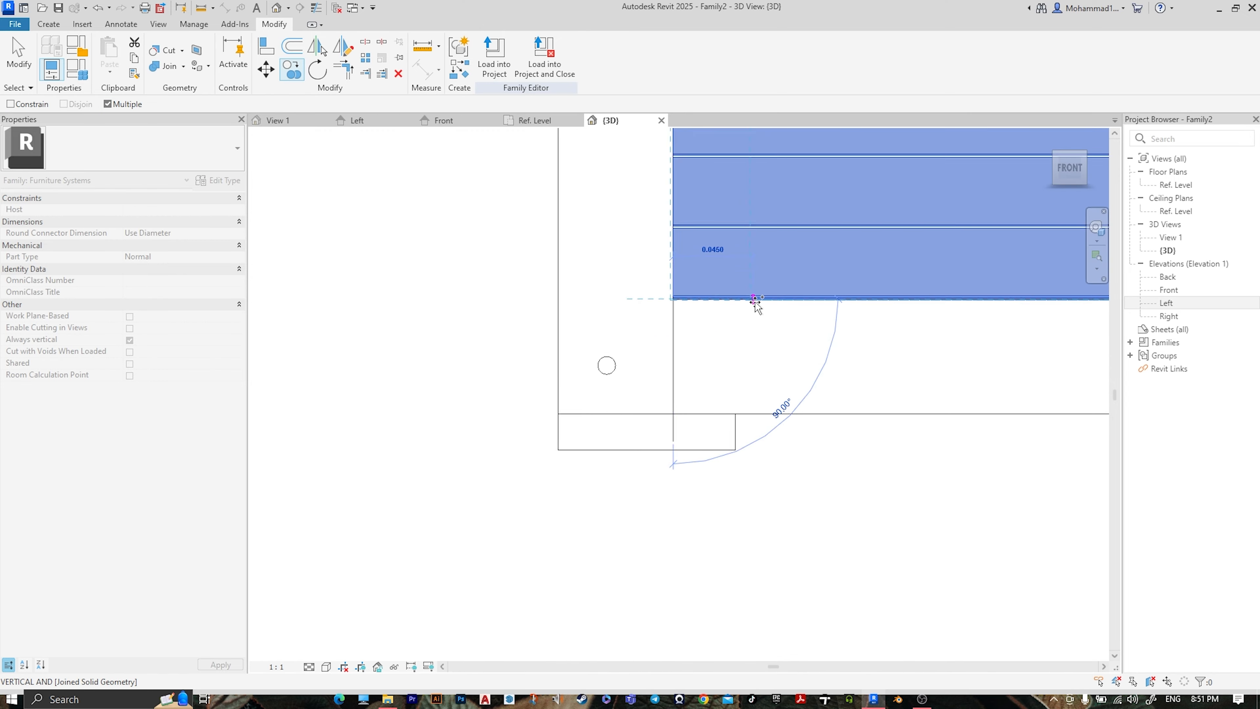
Try to mirror both sets of slats about a drawn axis in the 3D view's Left orientation
key(Escape)
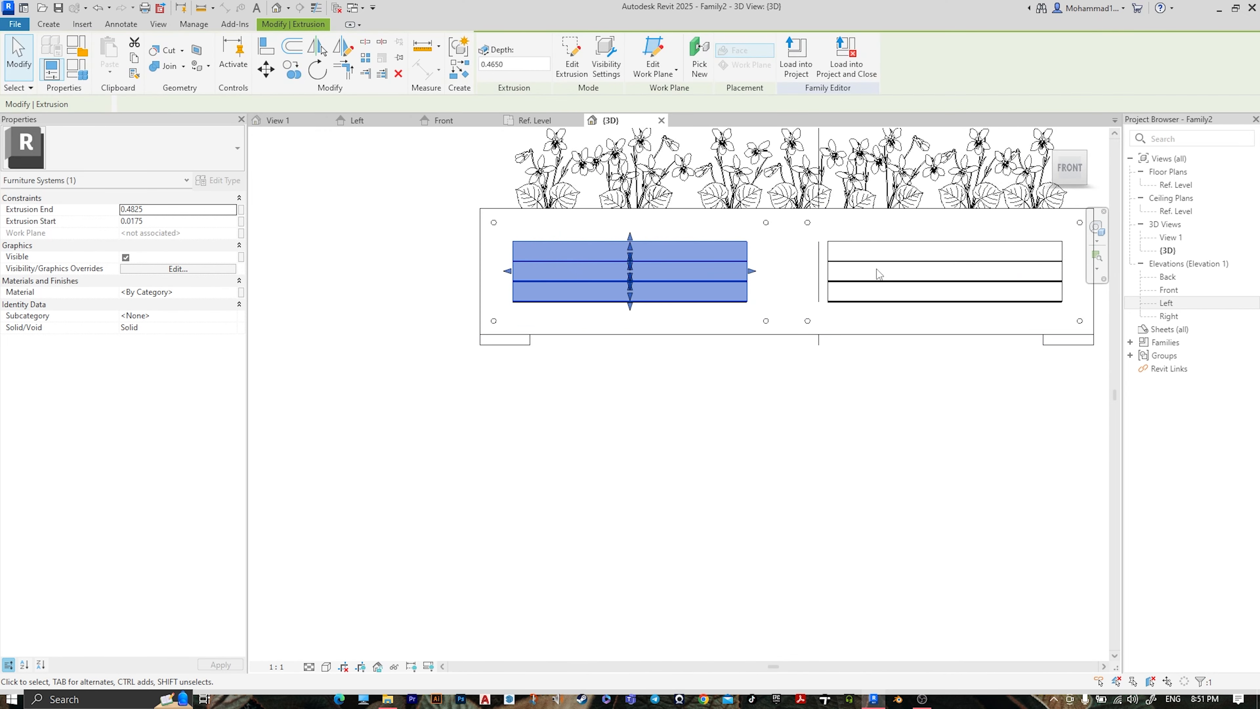
scroll(872, 274, down, 1)
shift+middle_drag(665, 279, 922, 379)
click(851, 327)
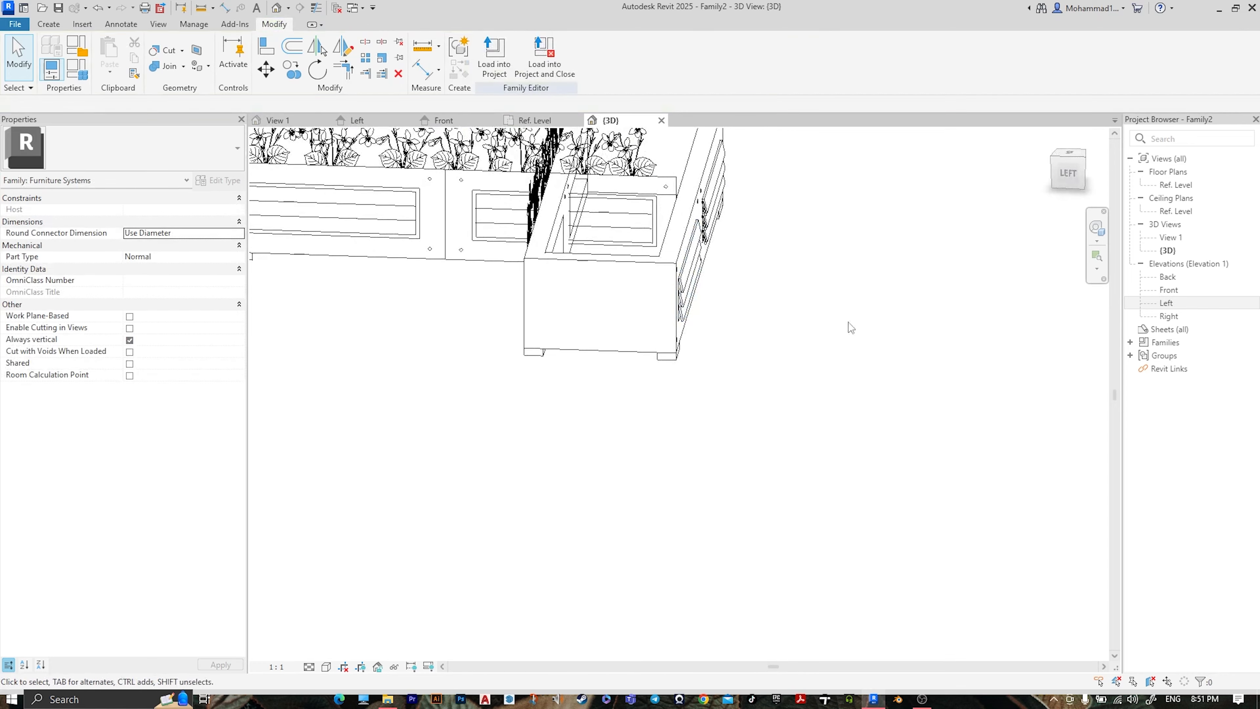
scroll(682, 300, up, 3)
shift+middle_drag(762, 324, 678, 417)
click(693, 314)
click(776, 236)
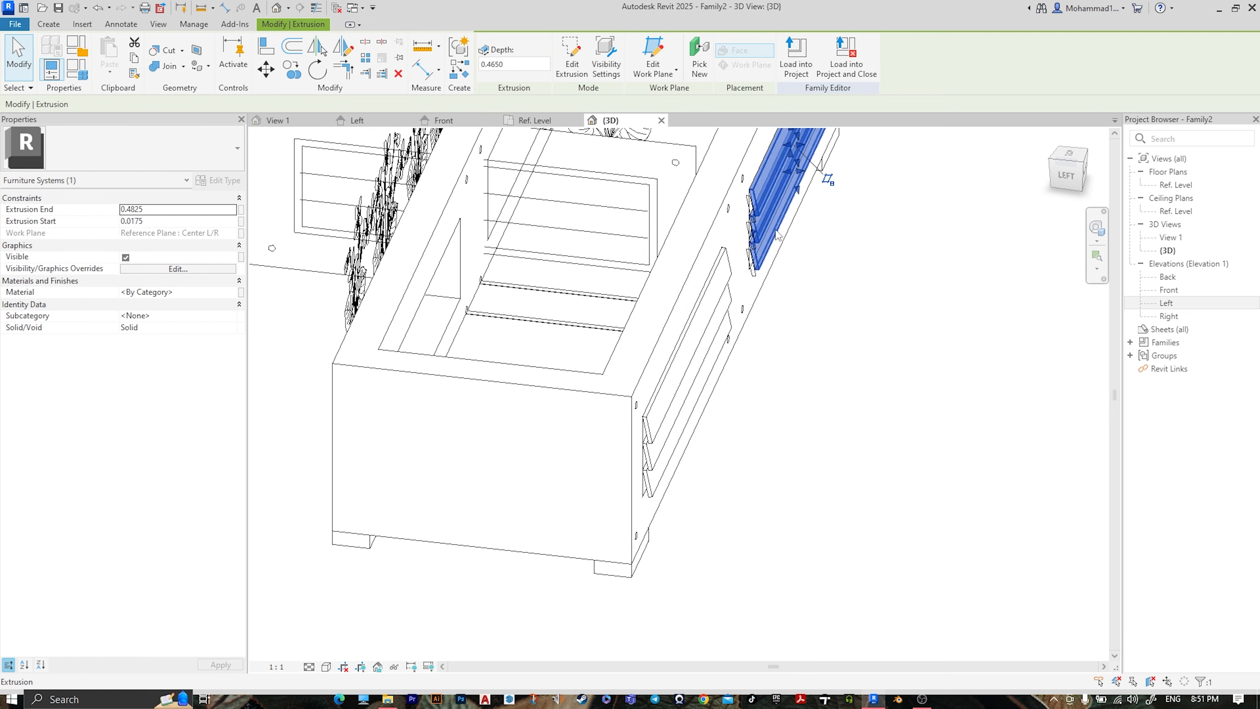
ctrl+click(694, 324)
click(1067, 176)
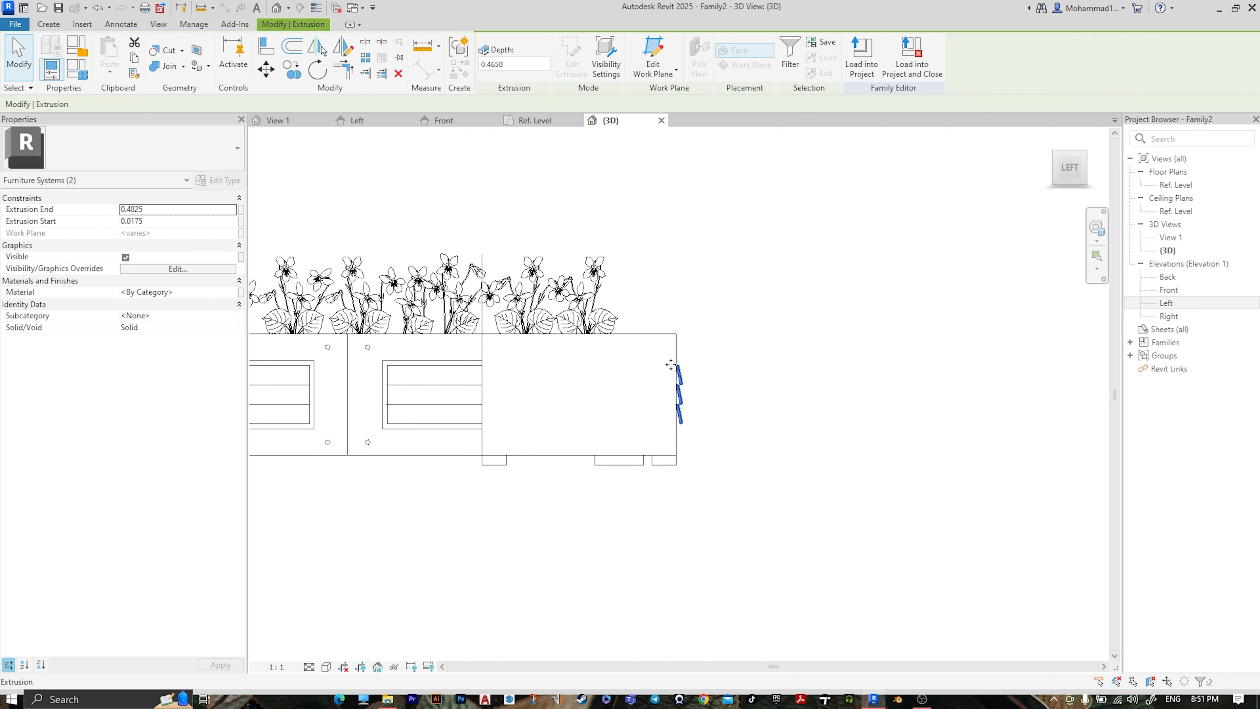
scroll(675, 373, up, 2)
middle_drag(574, 348, 695, 345)
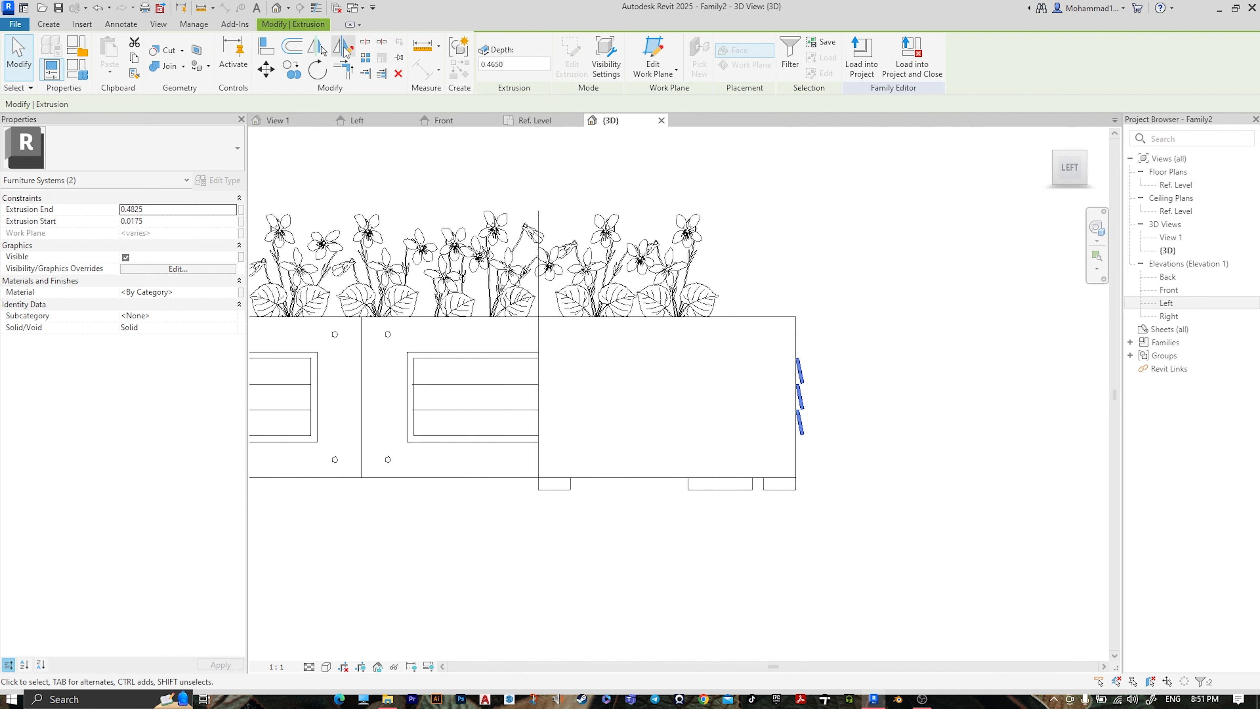
key(Escape)
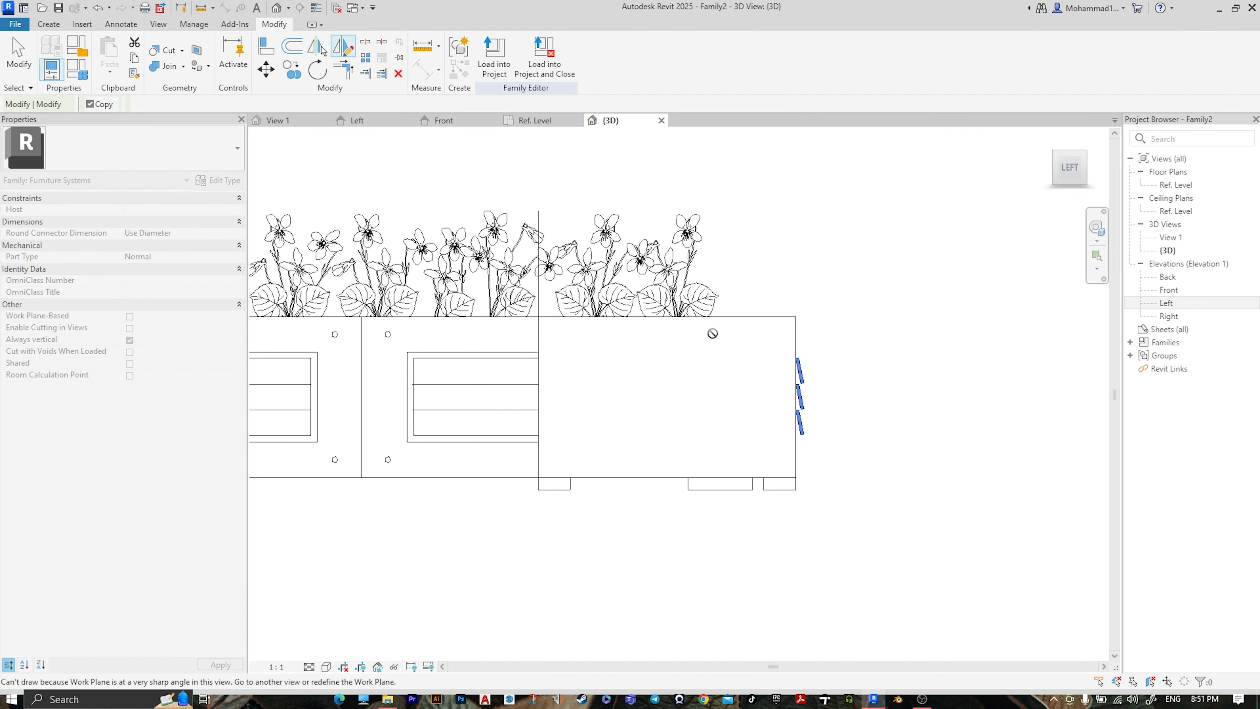
key(Escape)
Switch to the Left elevation, show the whole flower bed and clear the selection
double_click(1167, 303)
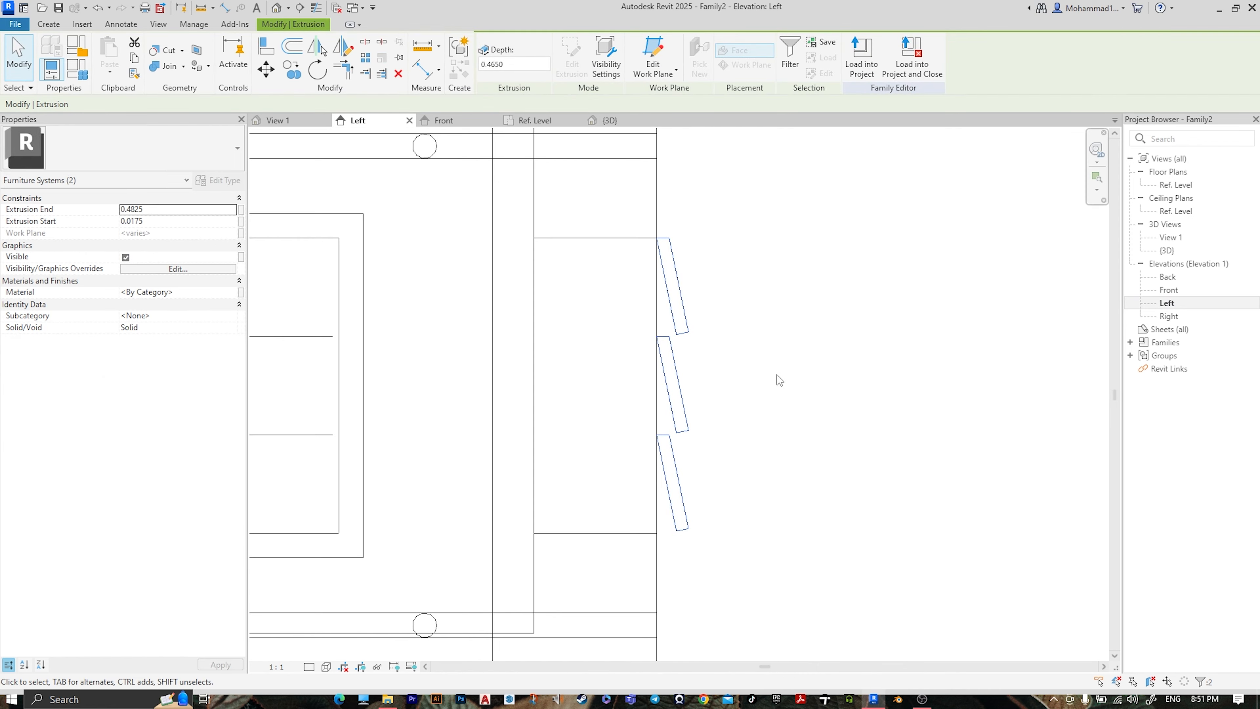
scroll(854, 314, down, 9)
middle_drag(620, 303, 722, 370)
scroll(1001, 352, down, 3)
key(Escape)
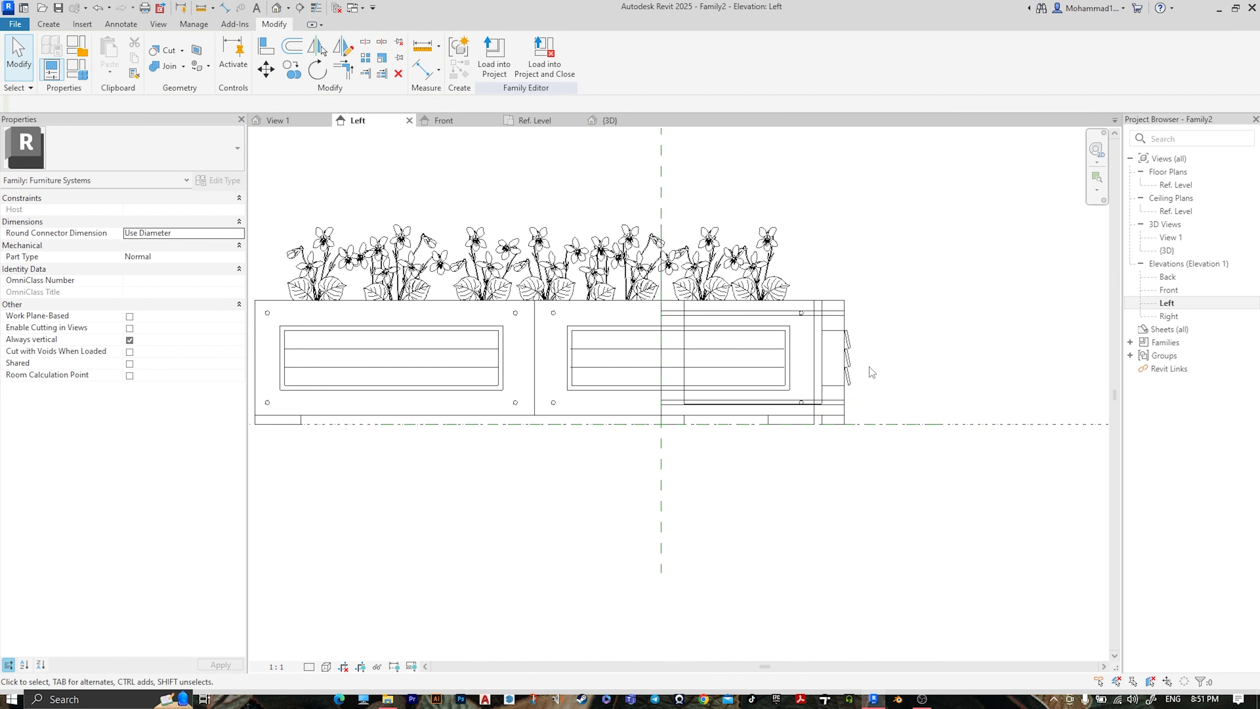
click(854, 360)
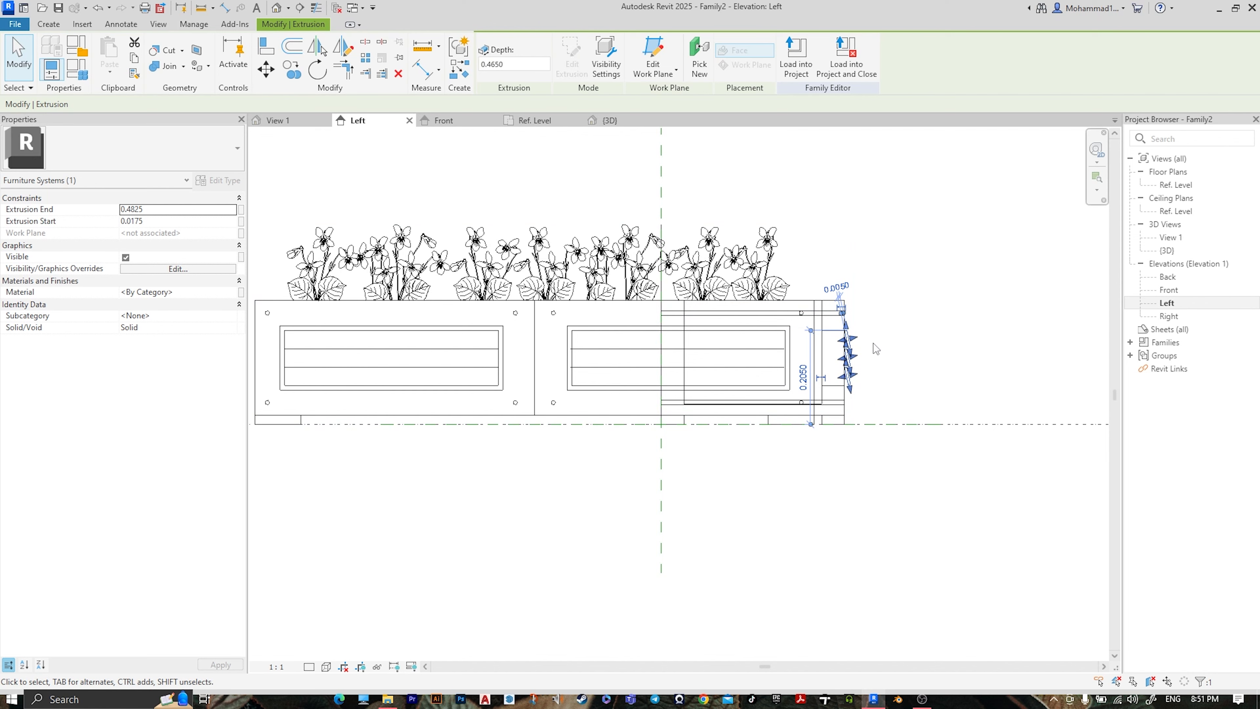
middle_drag(922, 316, 915, 317)
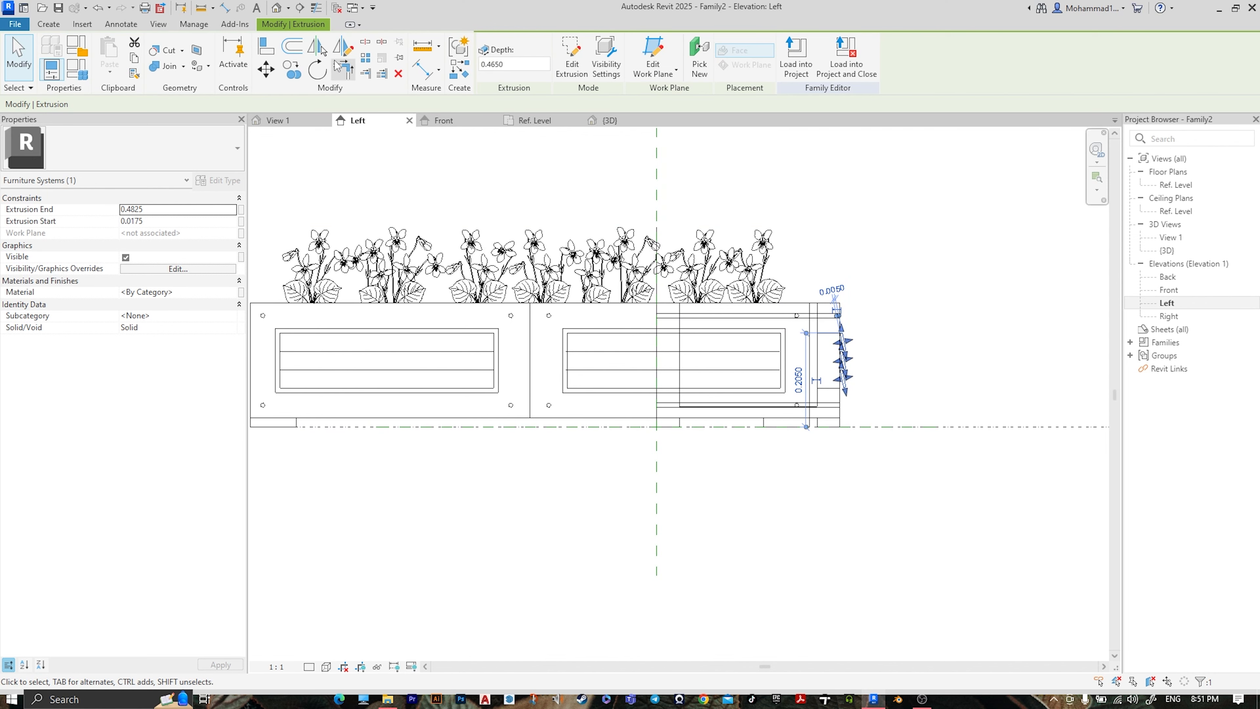
click(342, 55)
middle_drag(624, 336, 821, 346)
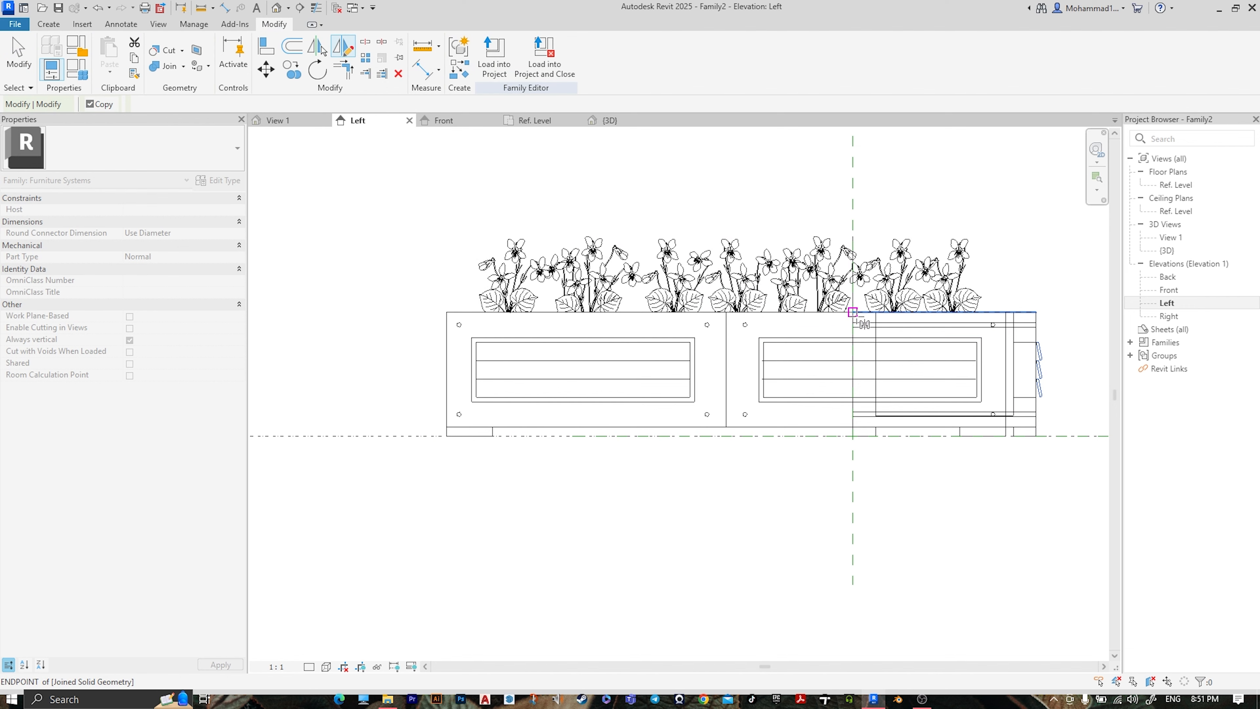
middle_drag(948, 298, 901, 341)
middle_drag(766, 335, 761, 332)
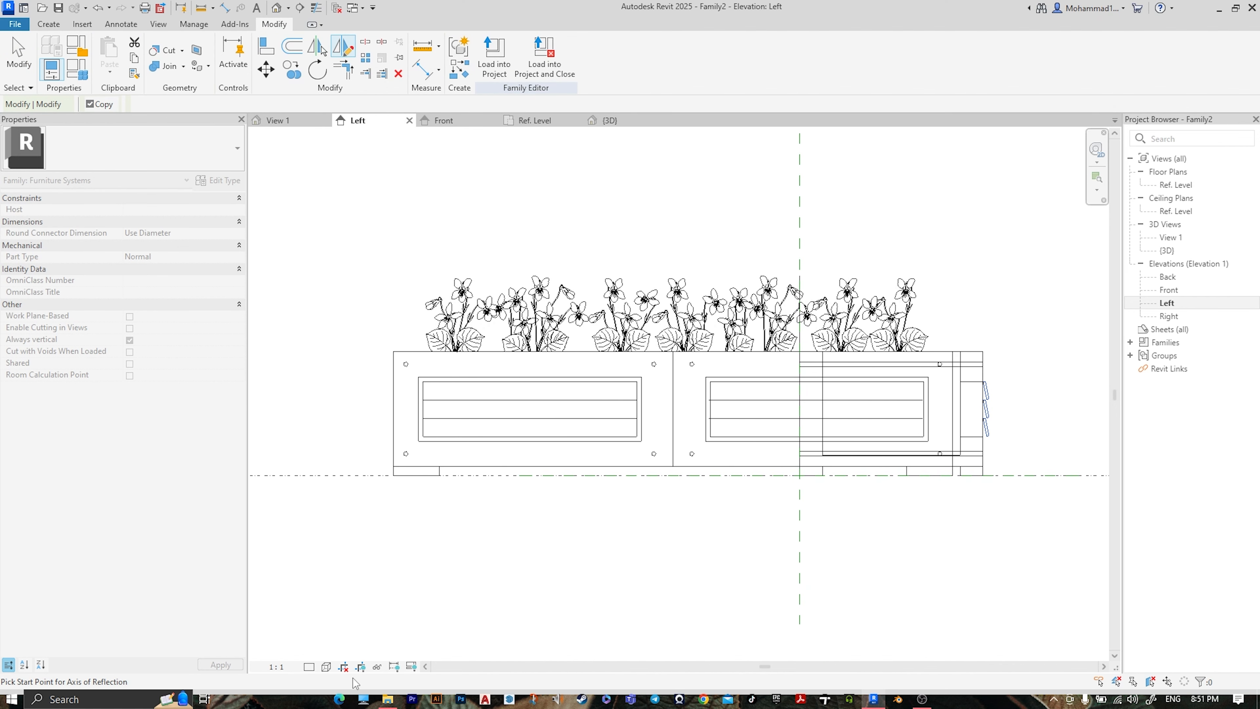
Set the Left elevation's visual style to Shaded and leave the unfinished mirror command
click(327, 666)
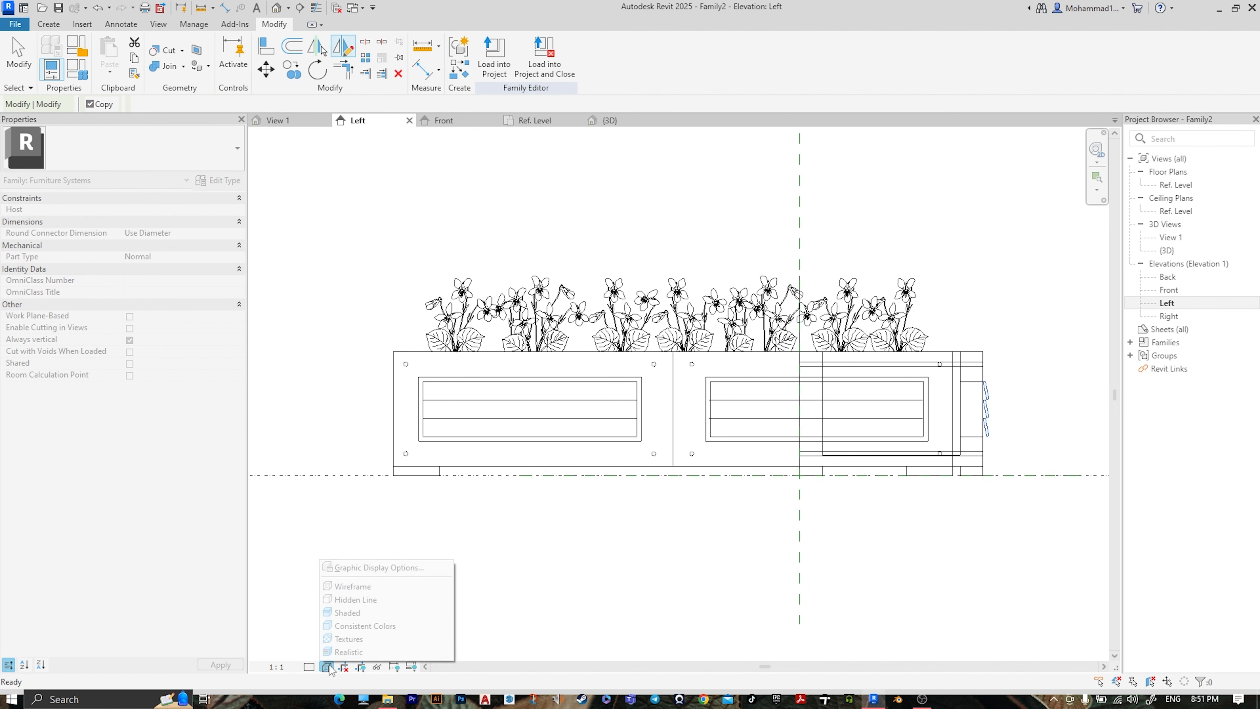
click(377, 614)
middle_drag(883, 398, 797, 403)
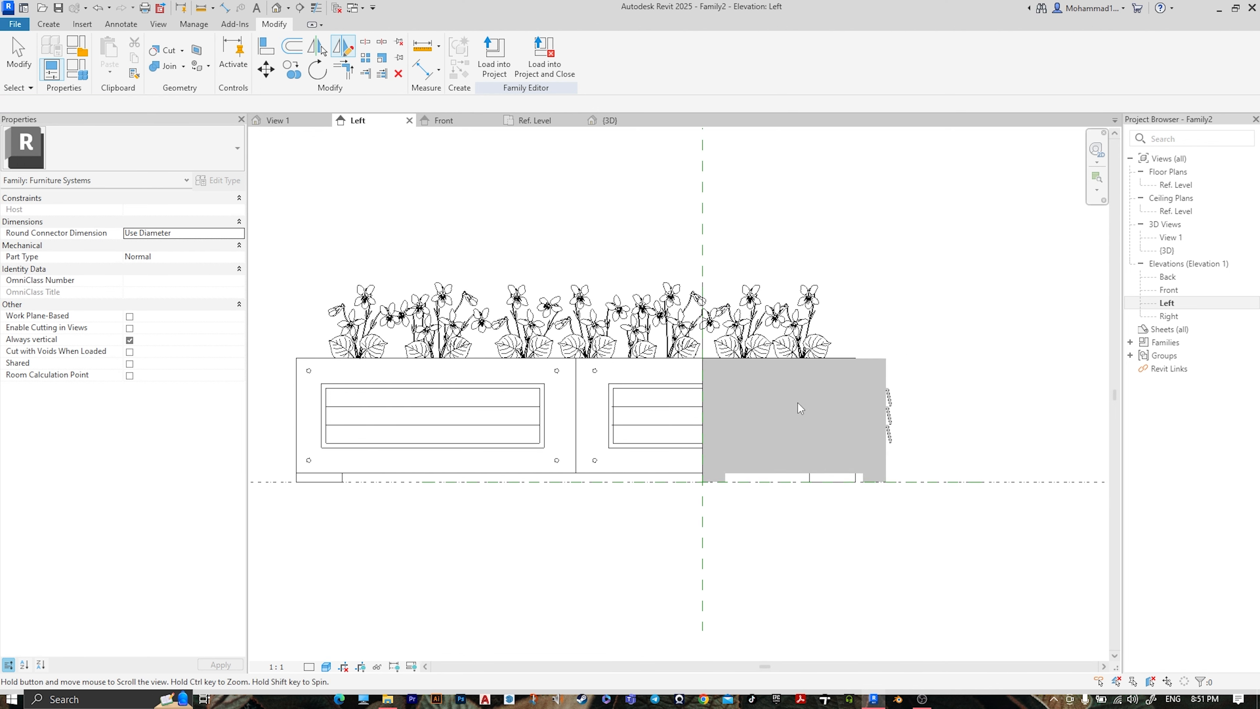
key(Escape)
Mirror a copy of both slat sets about a vertical axis drawn from the midpoint of the body's bottom edge
drag(868, 329, 926, 450)
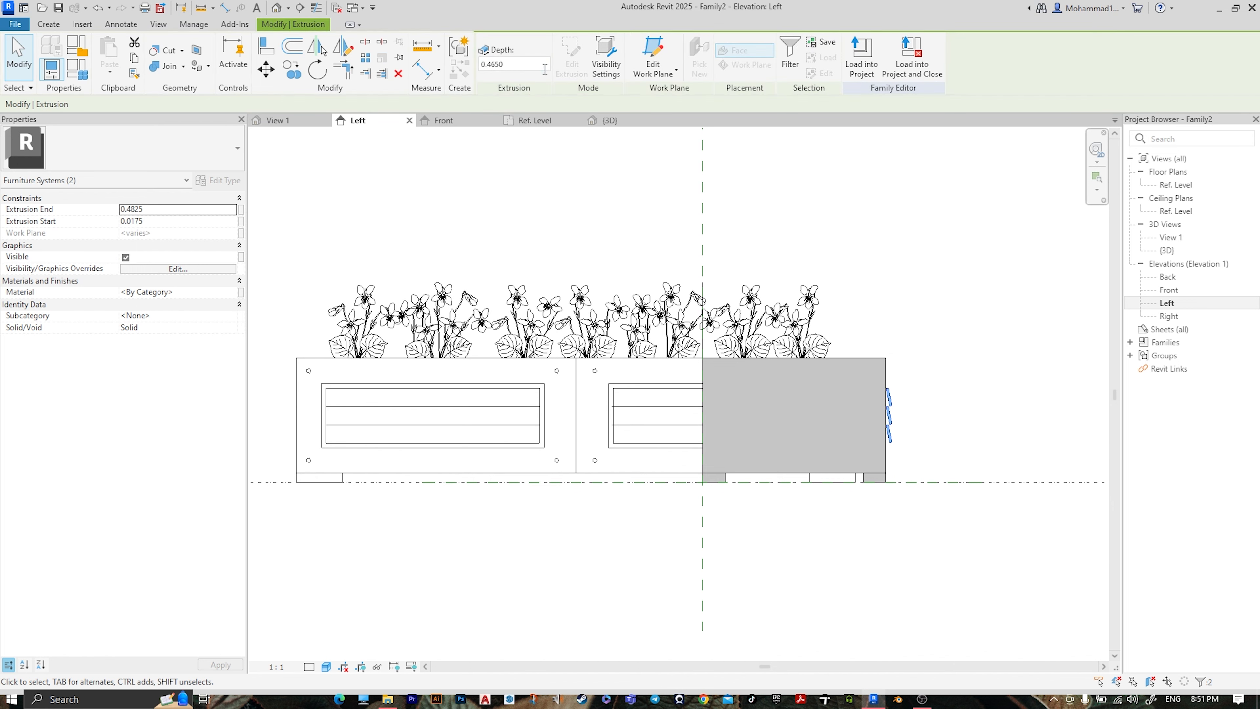
click(345, 48)
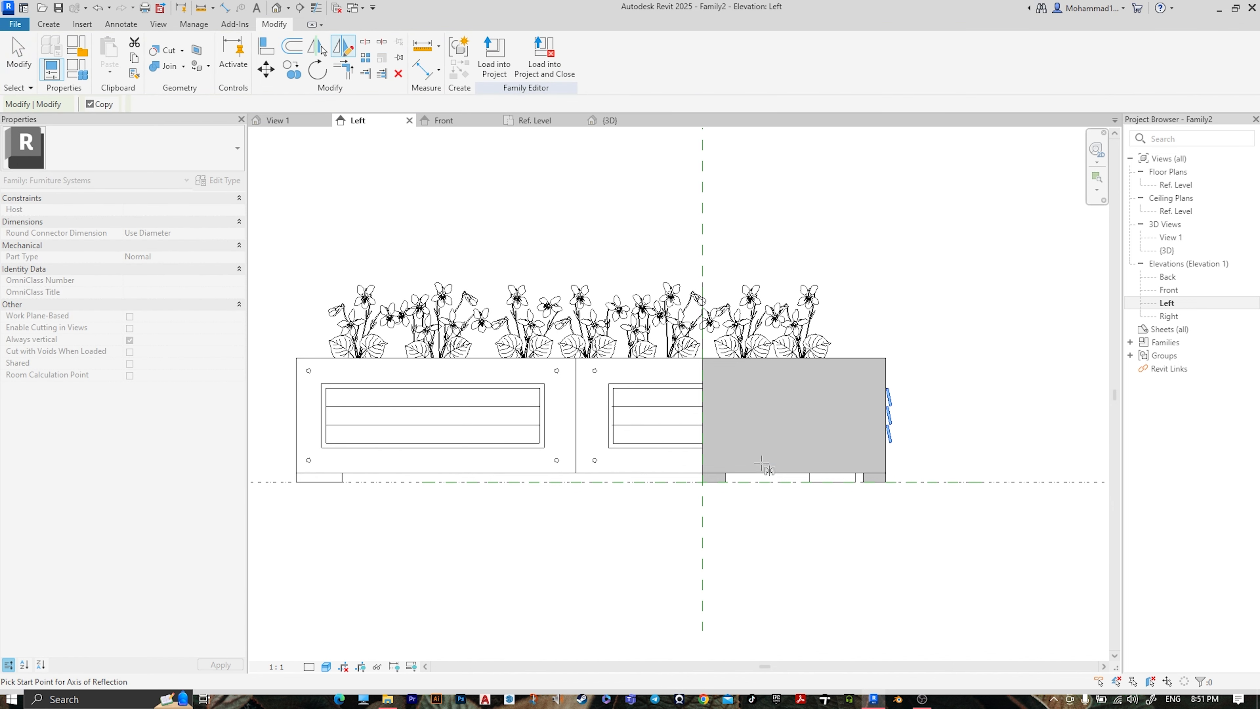
click(794, 473)
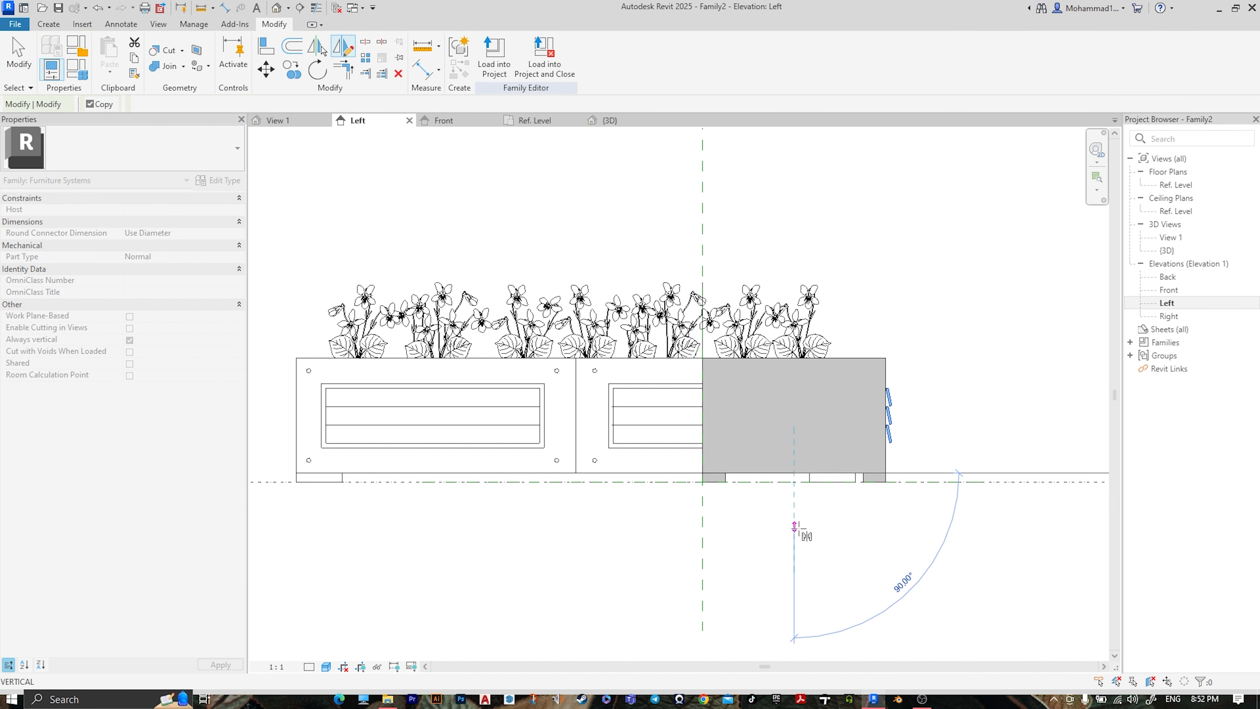
click(796, 531)
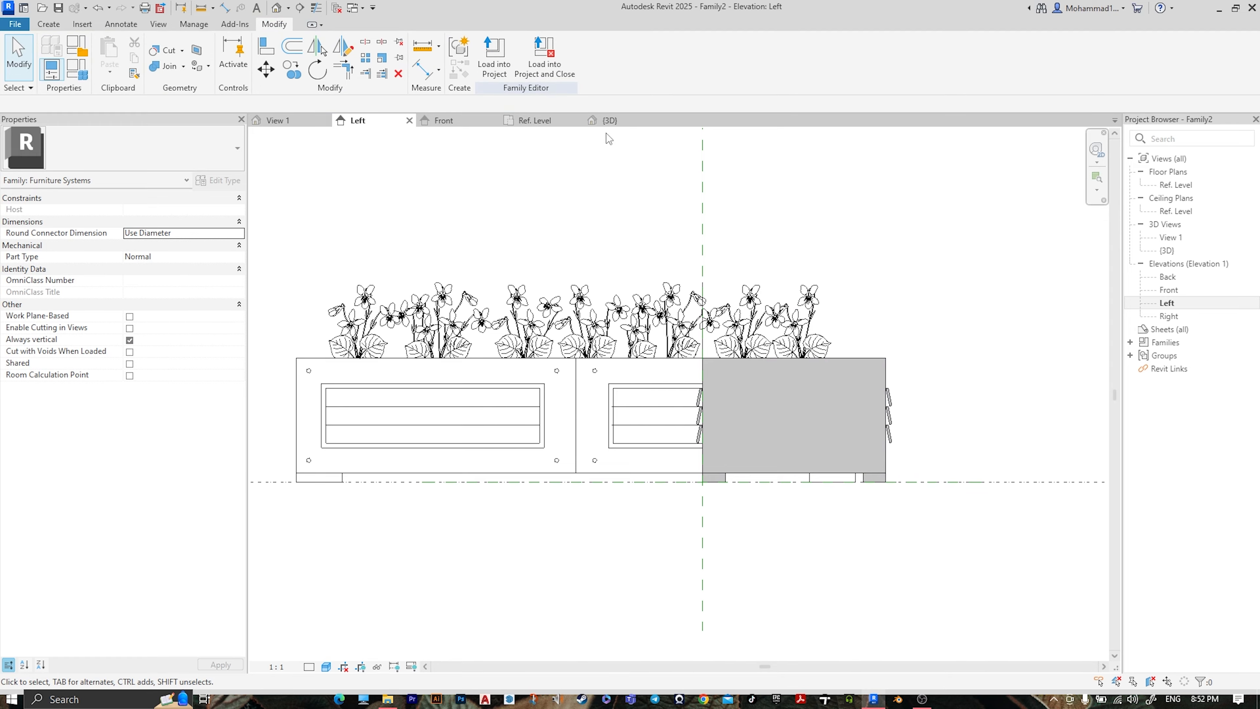
In the 3D view, delete the SMALL FLOWER BED.dwg import standing across the end of the body
click(609, 120)
shift+middle_drag(602, 477, 705, 542)
click(784, 586)
middle_drag(792, 368, 1061, 403)
click(525, 302)
right_click(525, 299)
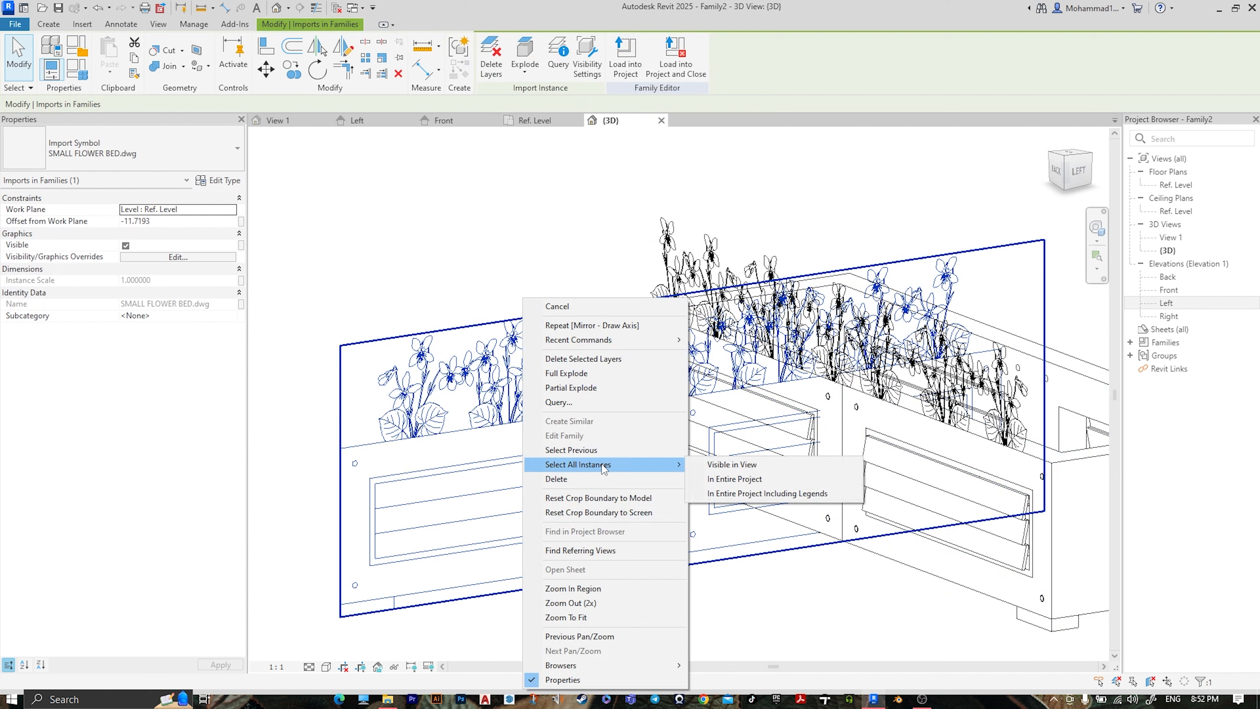
click(538, 243)
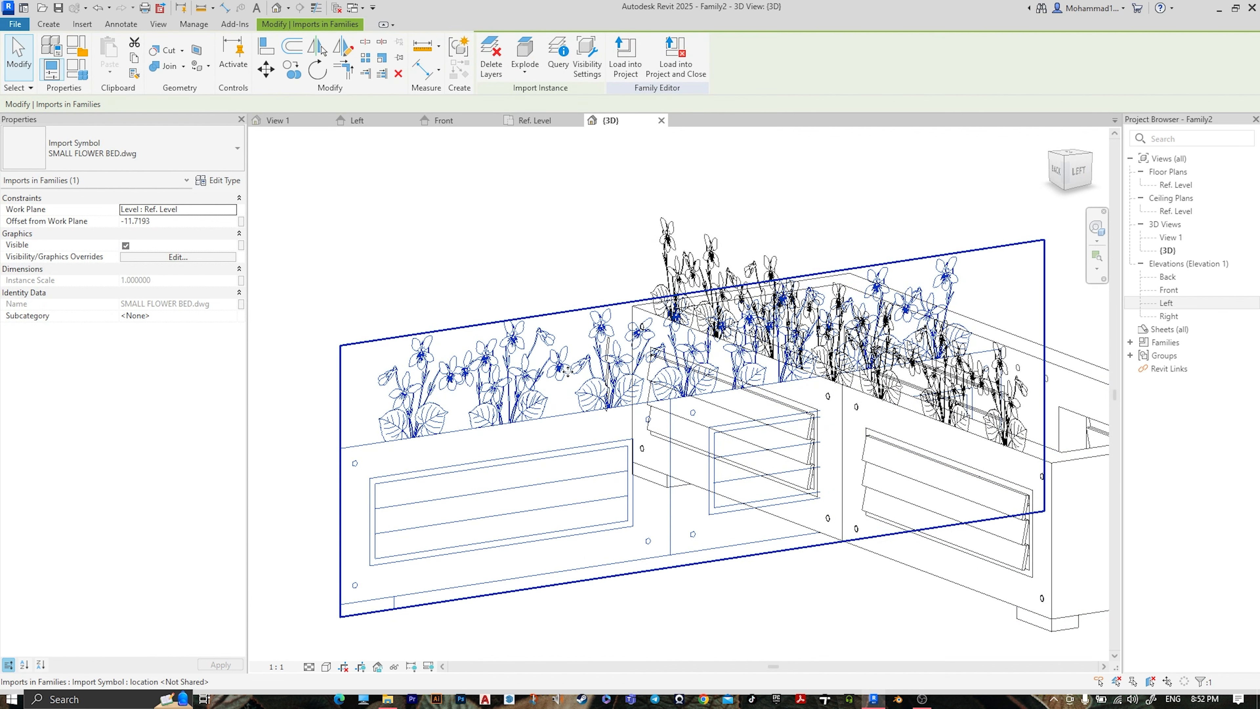
key(Delete)
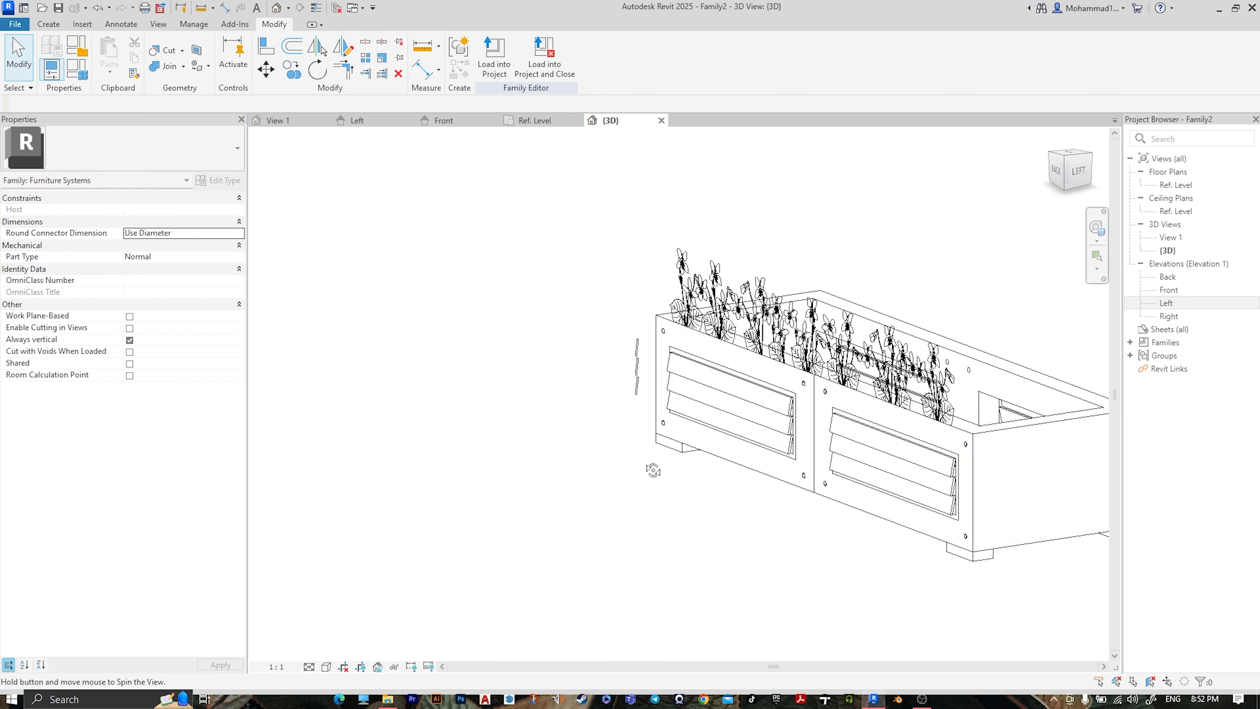
Start an extrusion in the 3D view's Back orientation, with the body's back face picked as the work plane
shift+middle_drag(699, 352, 725, 452)
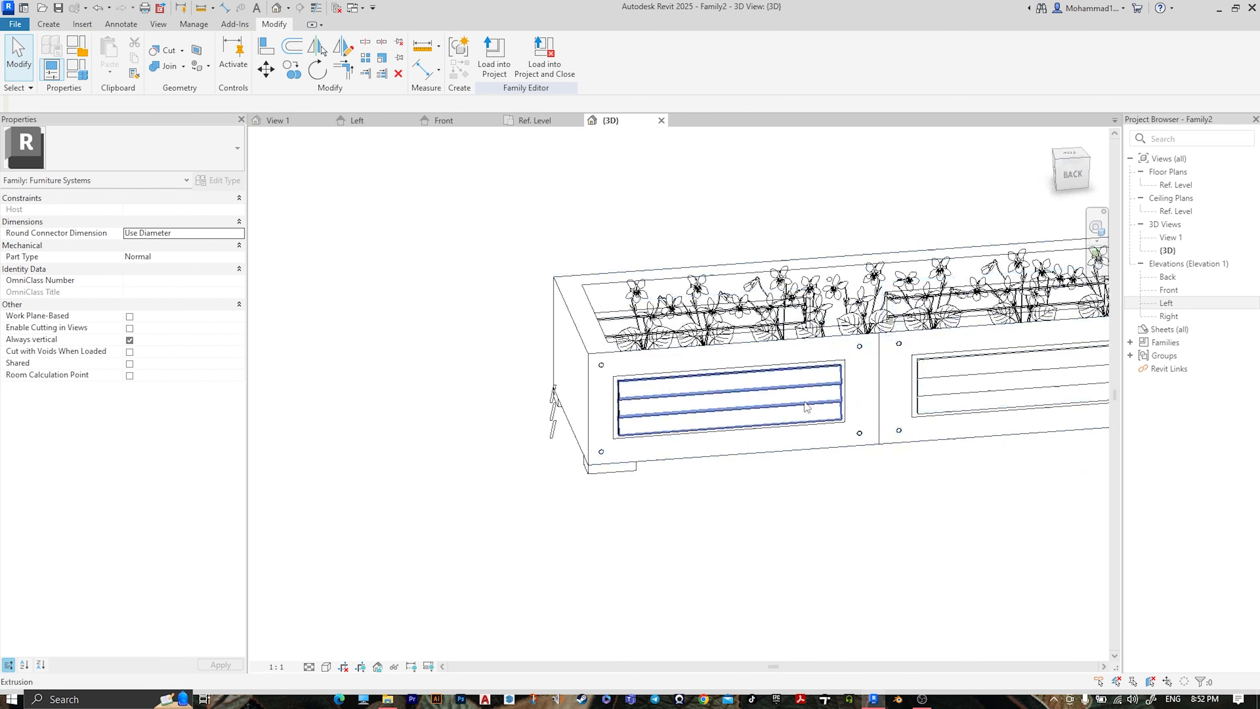
click(1076, 184)
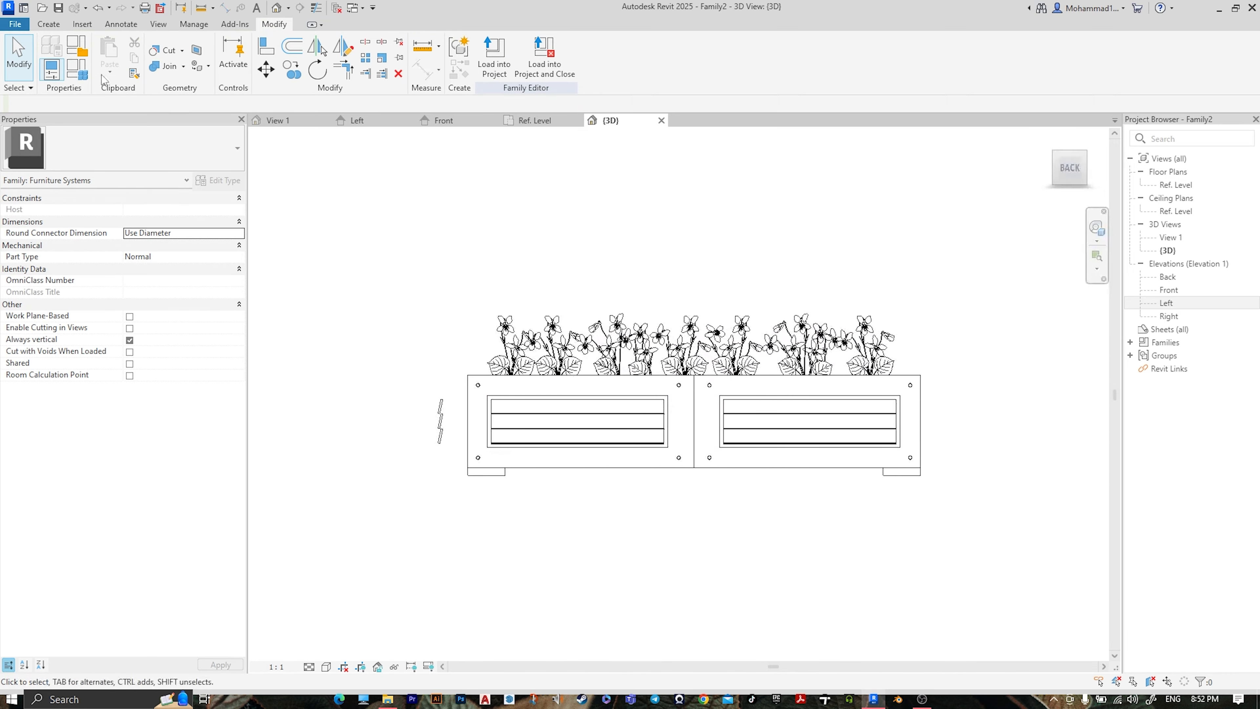
click(49, 27)
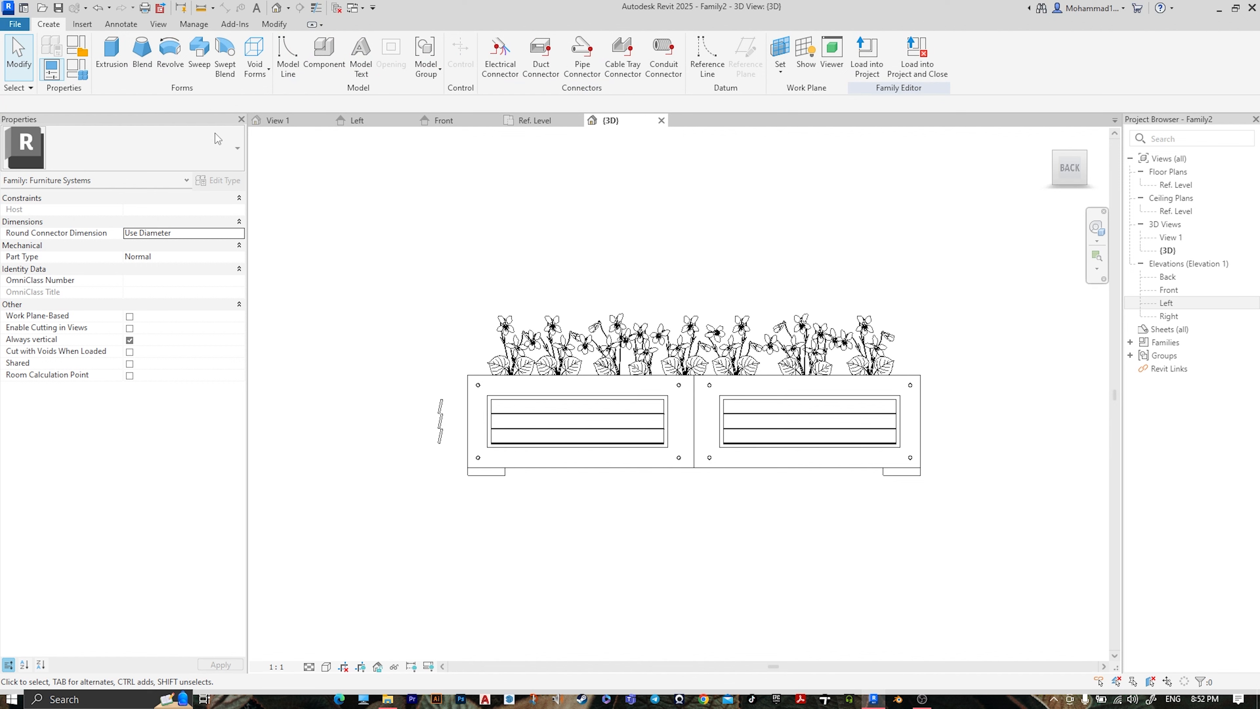
click(99, 74)
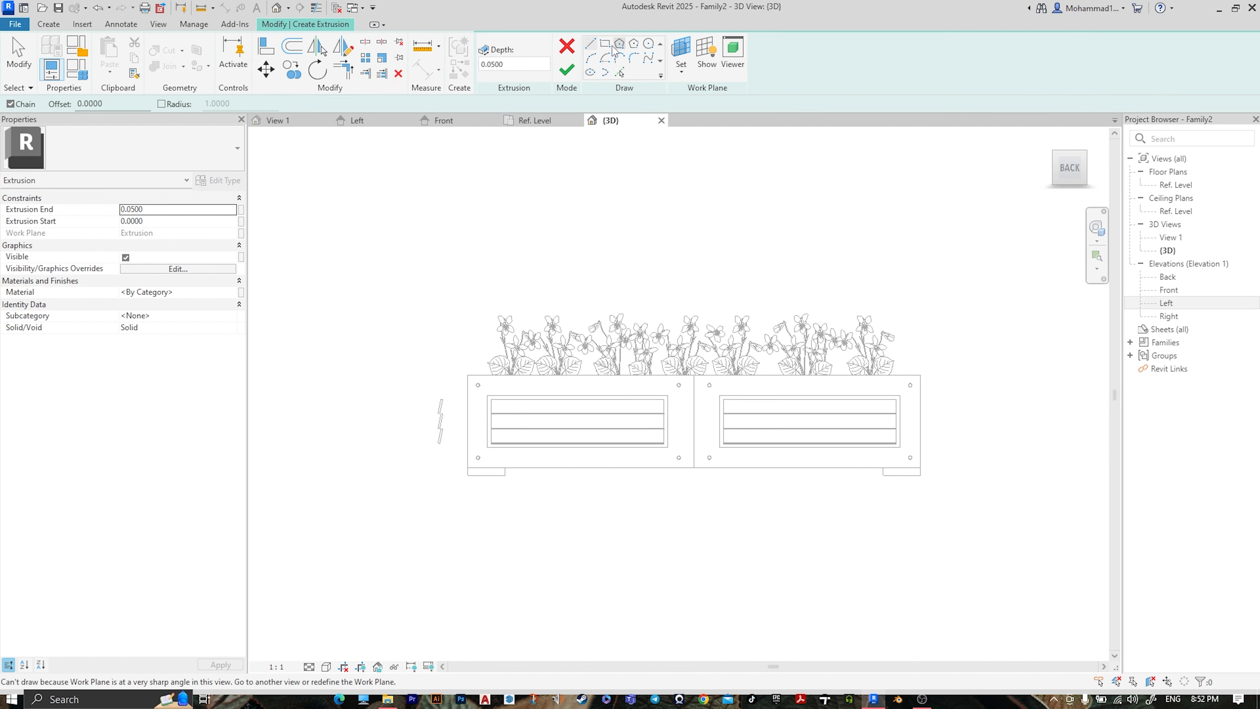
click(612, 48)
scroll(572, 292, up, 2)
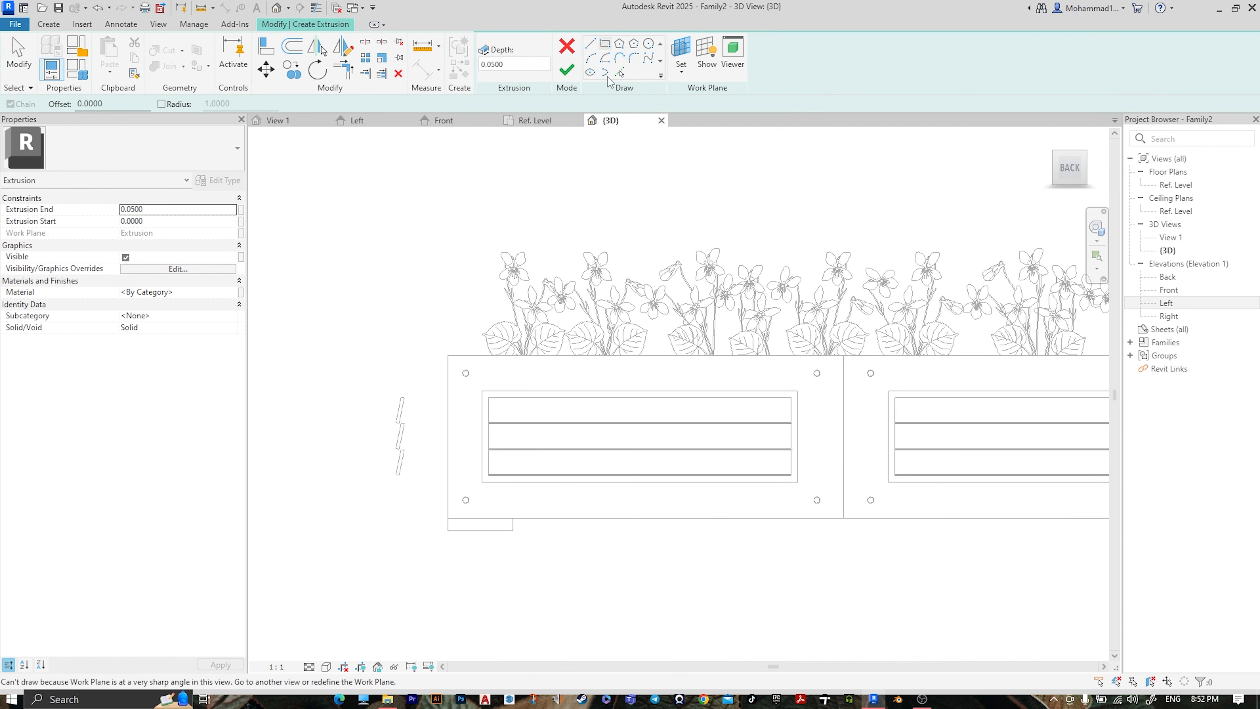
click(605, 46)
click(688, 75)
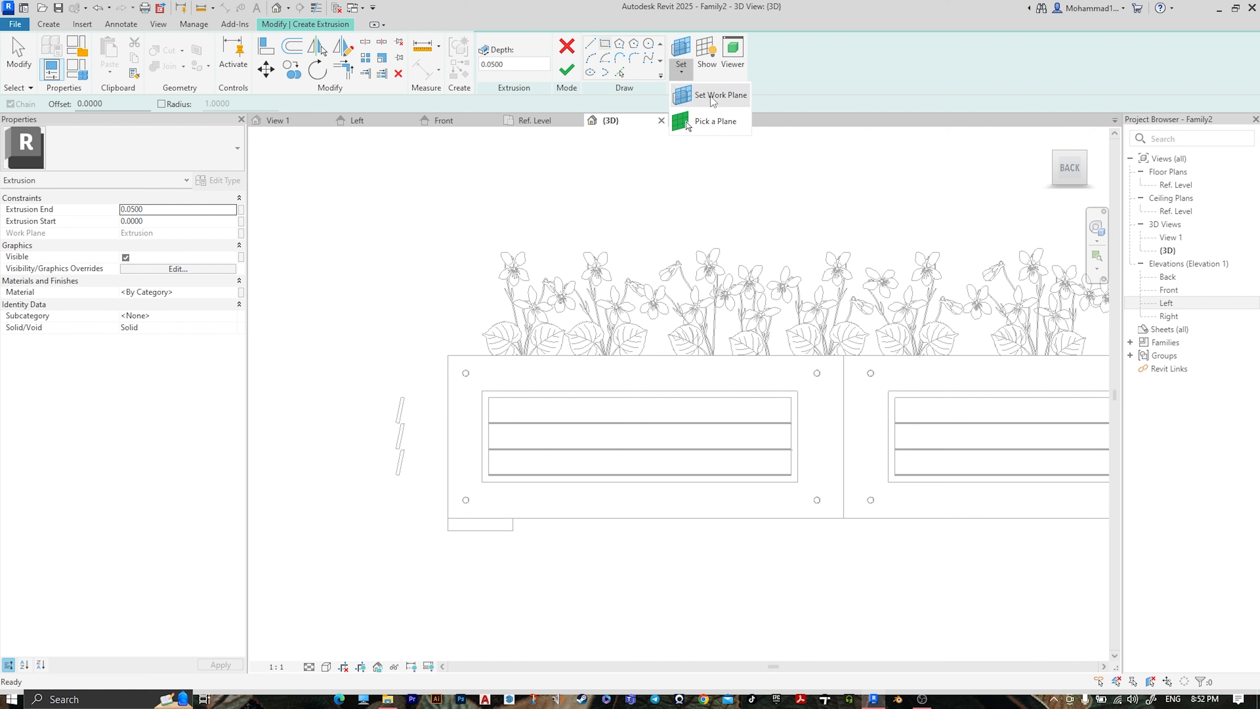
click(720, 95)
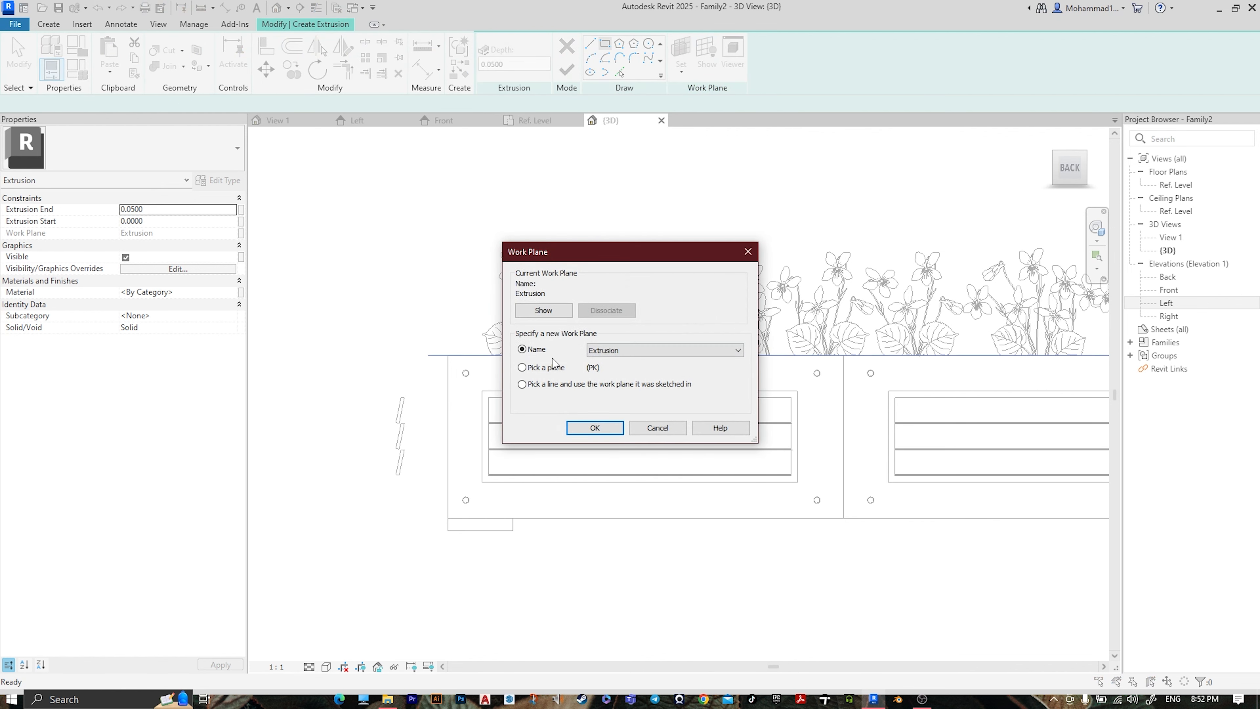
click(591, 429)
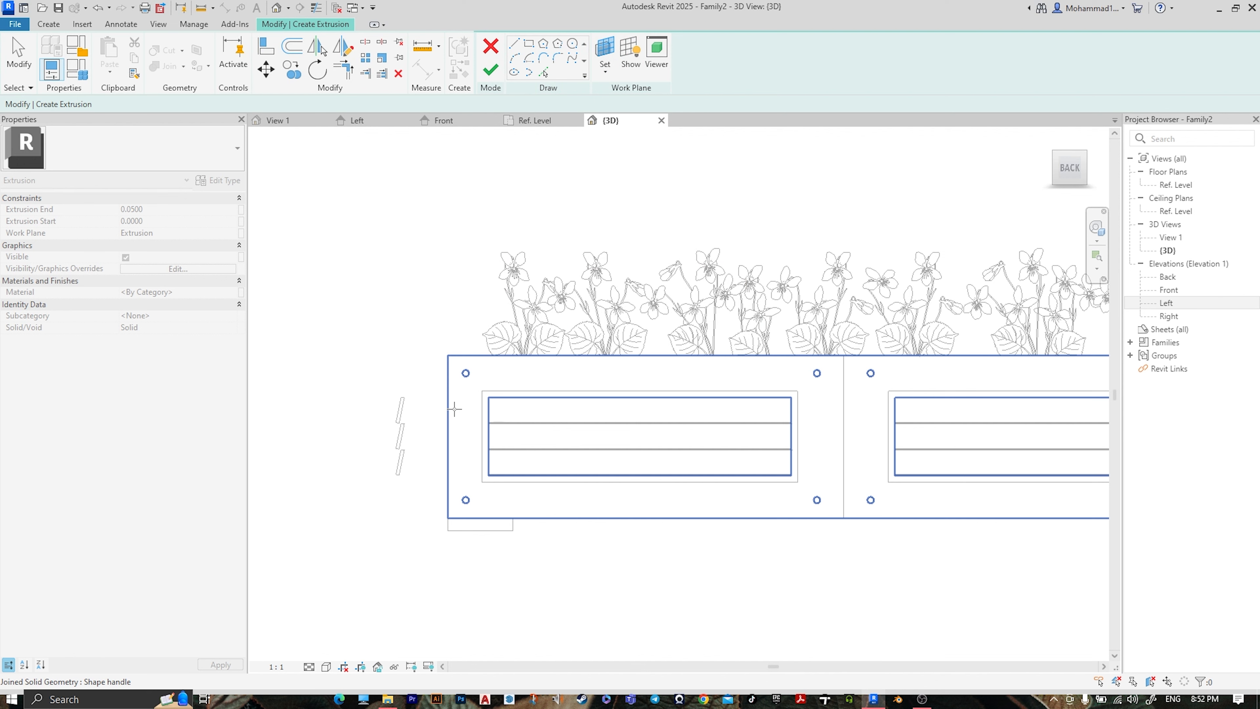
click(454, 408)
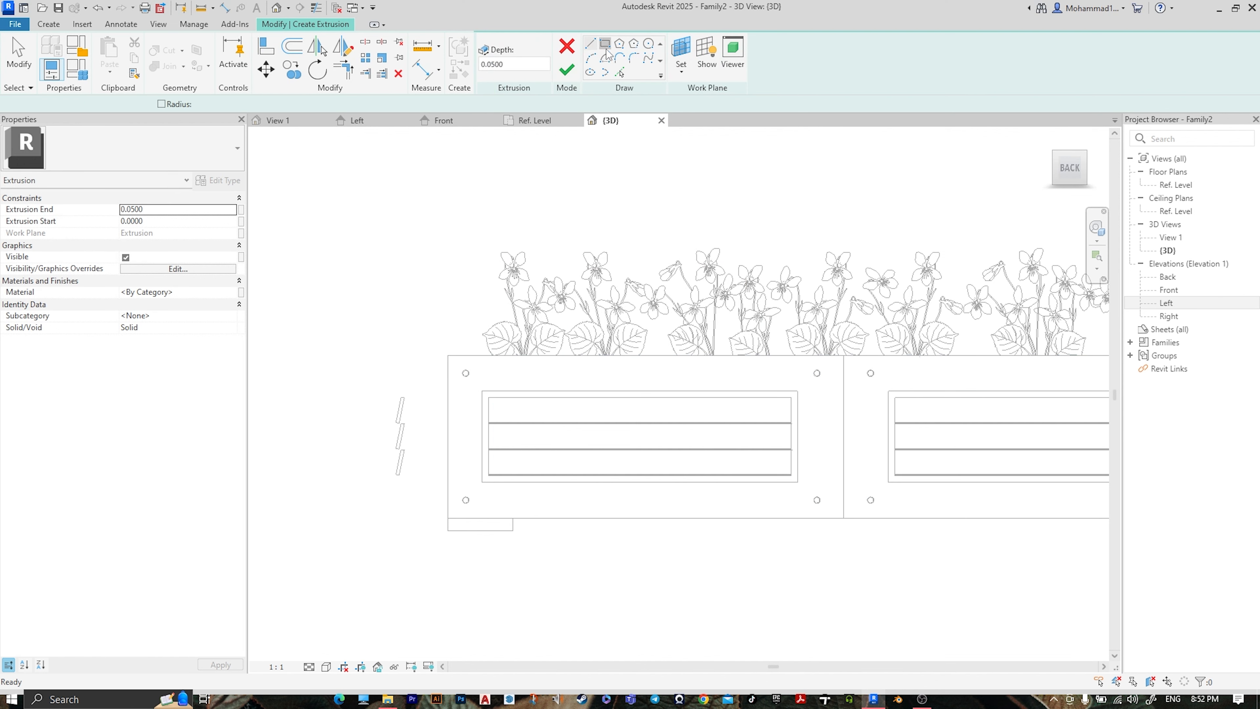
Extrude a frame from two nested rectangles traced on the imported outline around one back window opening, with its end at 0.05
click(605, 45)
scroll(474, 400, up, 1)
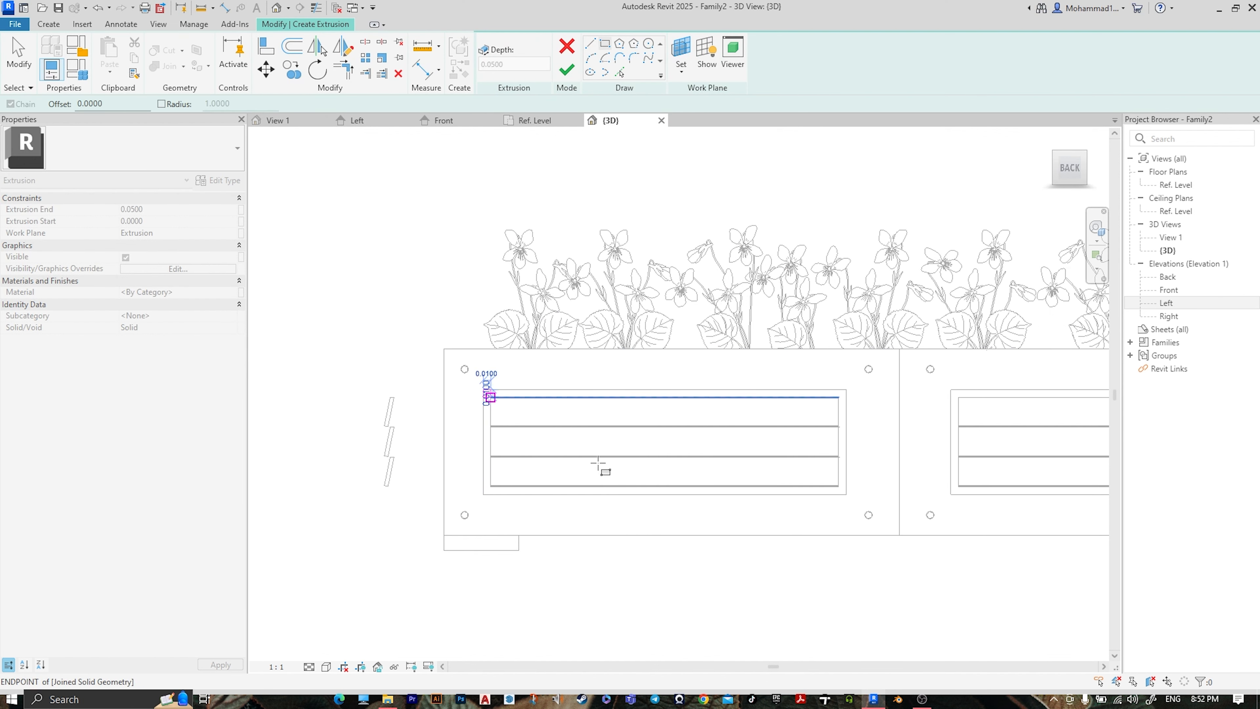
click(483, 390)
click(846, 494)
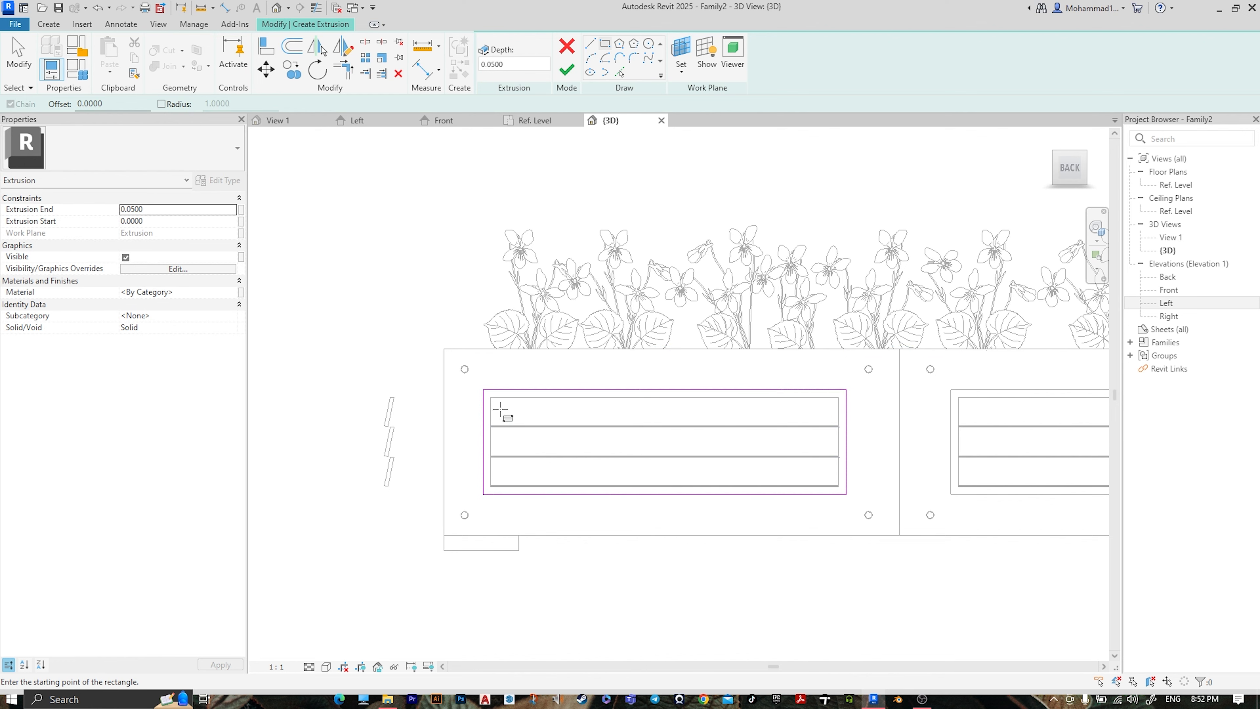
click(491, 397)
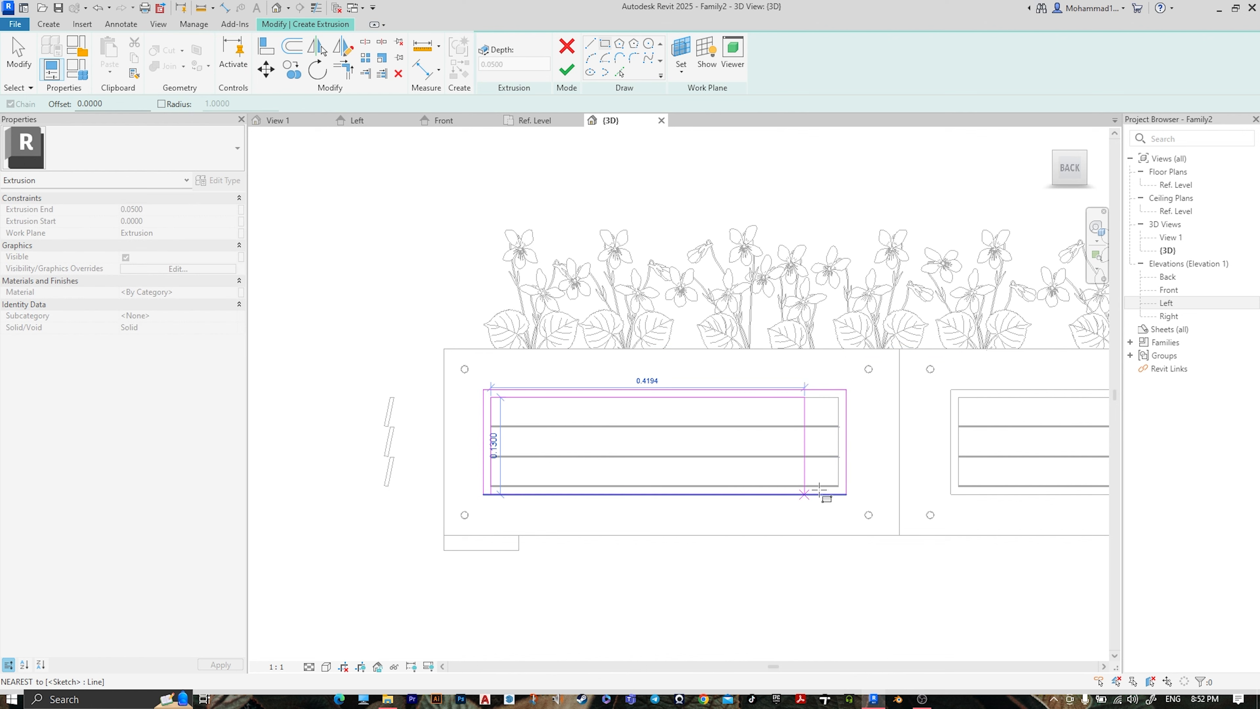
click(838, 485)
click(567, 70)
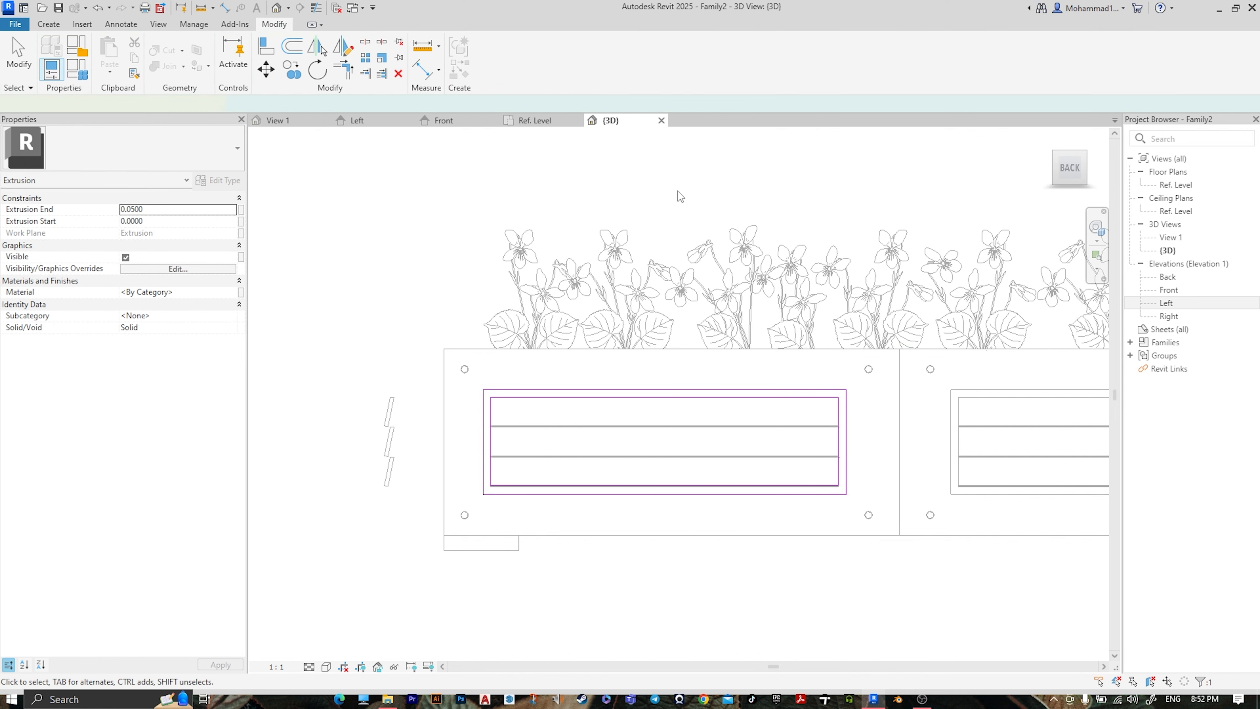
shift+middle_drag(655, 403, 741, 449)
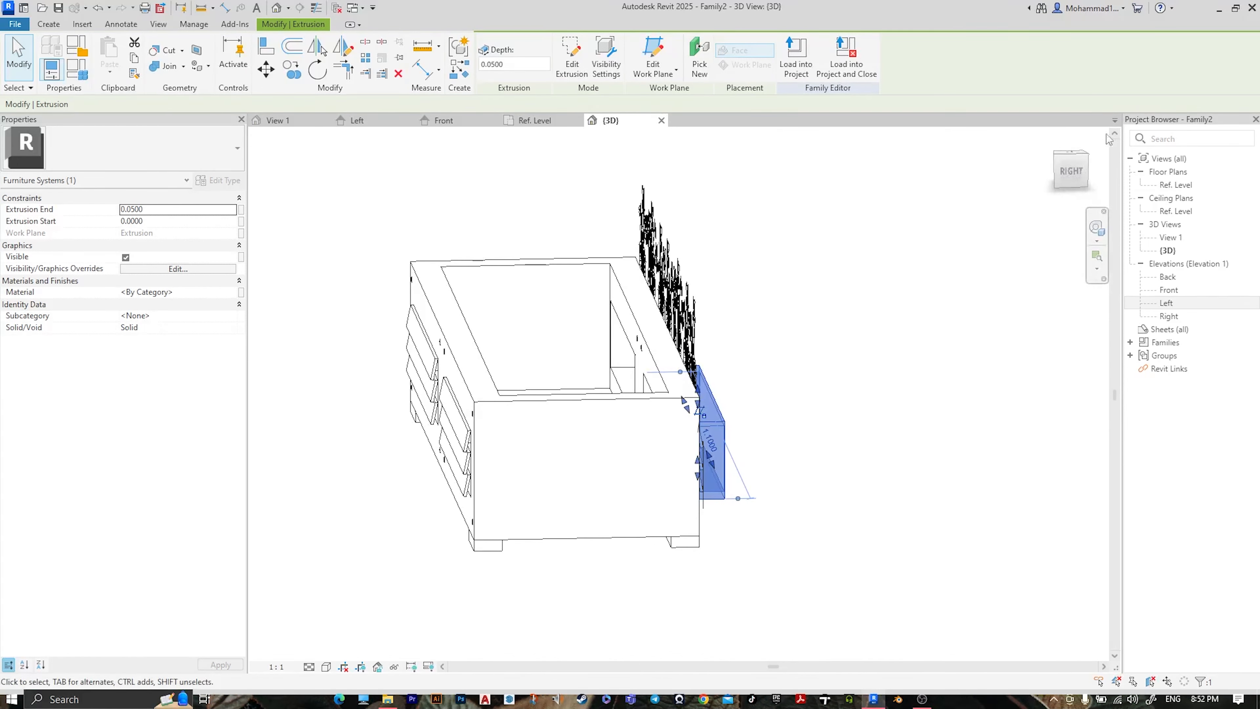
Pull the outer face of the back window frame in towards the body, to a depth of about 0.003
click(1069, 171)
scroll(943, 406, up, 4)
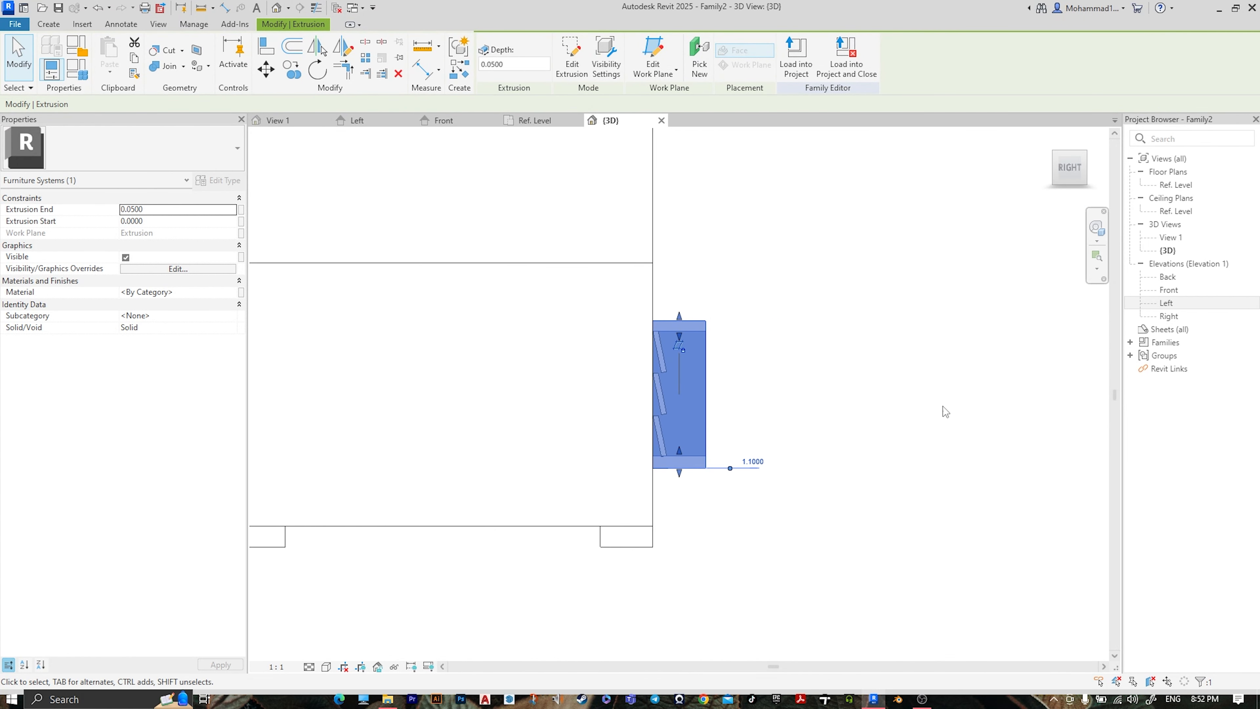
click(702, 347)
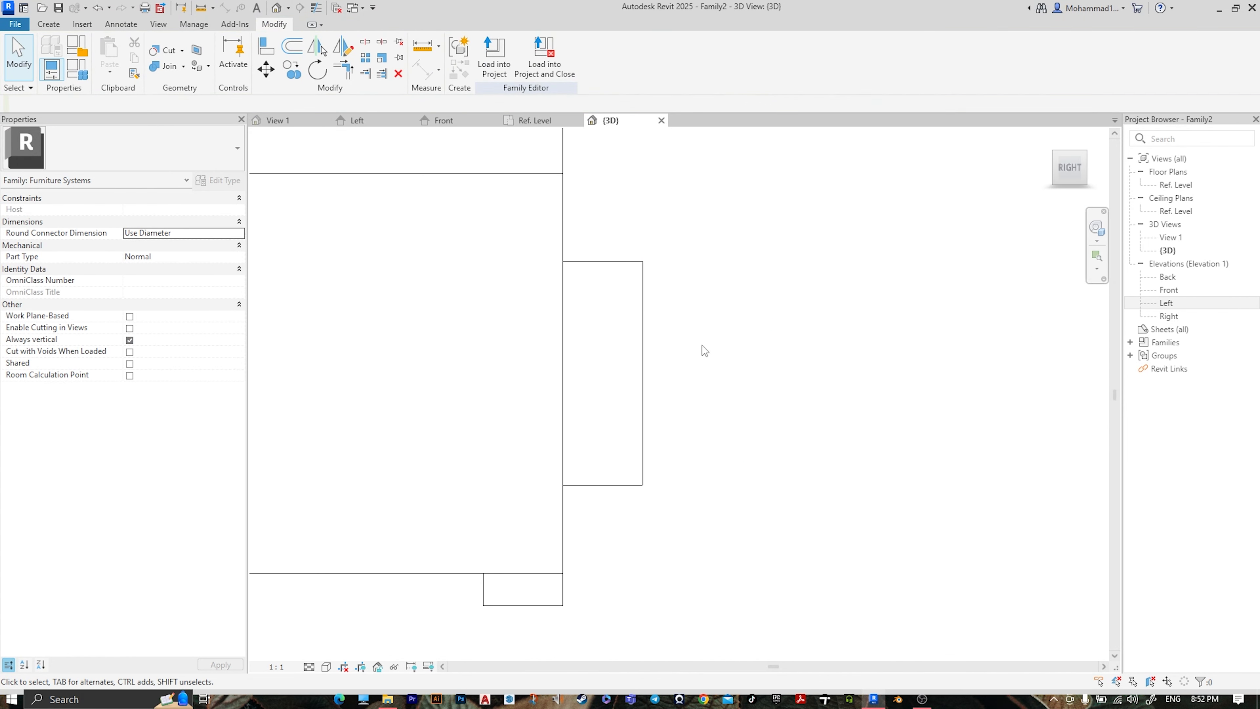
click(638, 336)
scroll(614, 382, up, 4)
drag(675, 368, 515, 385)
scroll(530, 178, up, 2)
scroll(530, 177, up, 2)
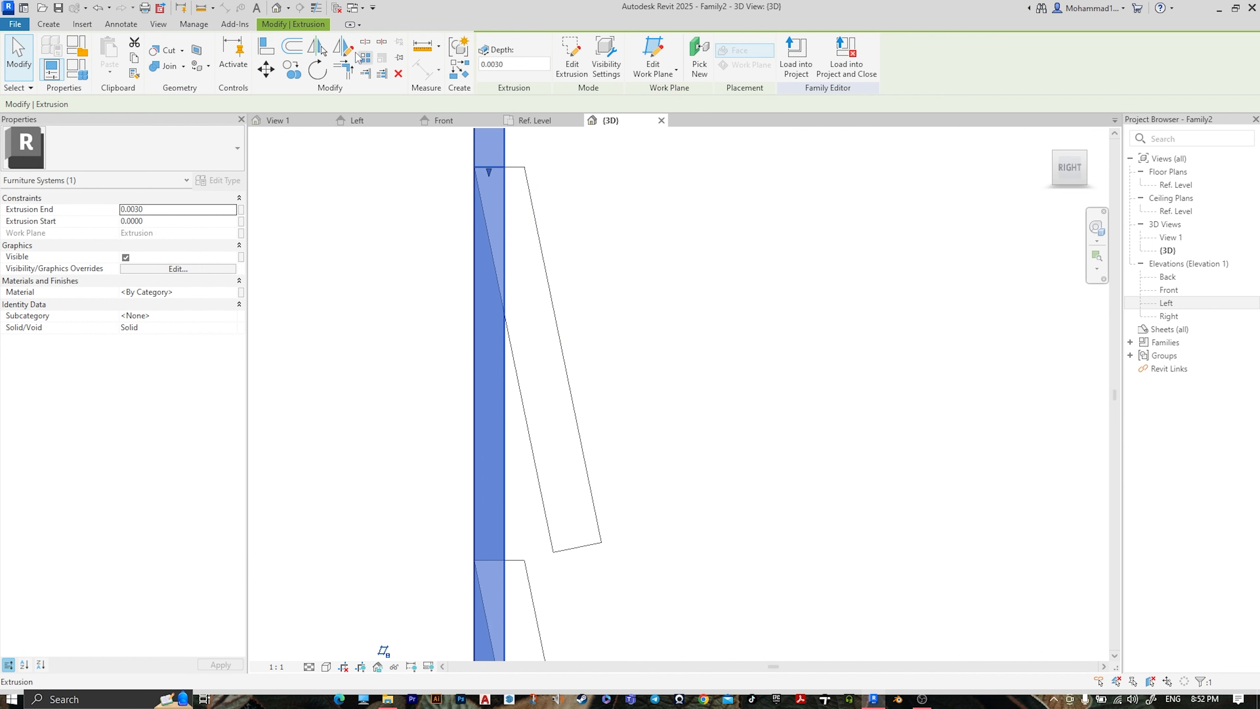
click(270, 49)
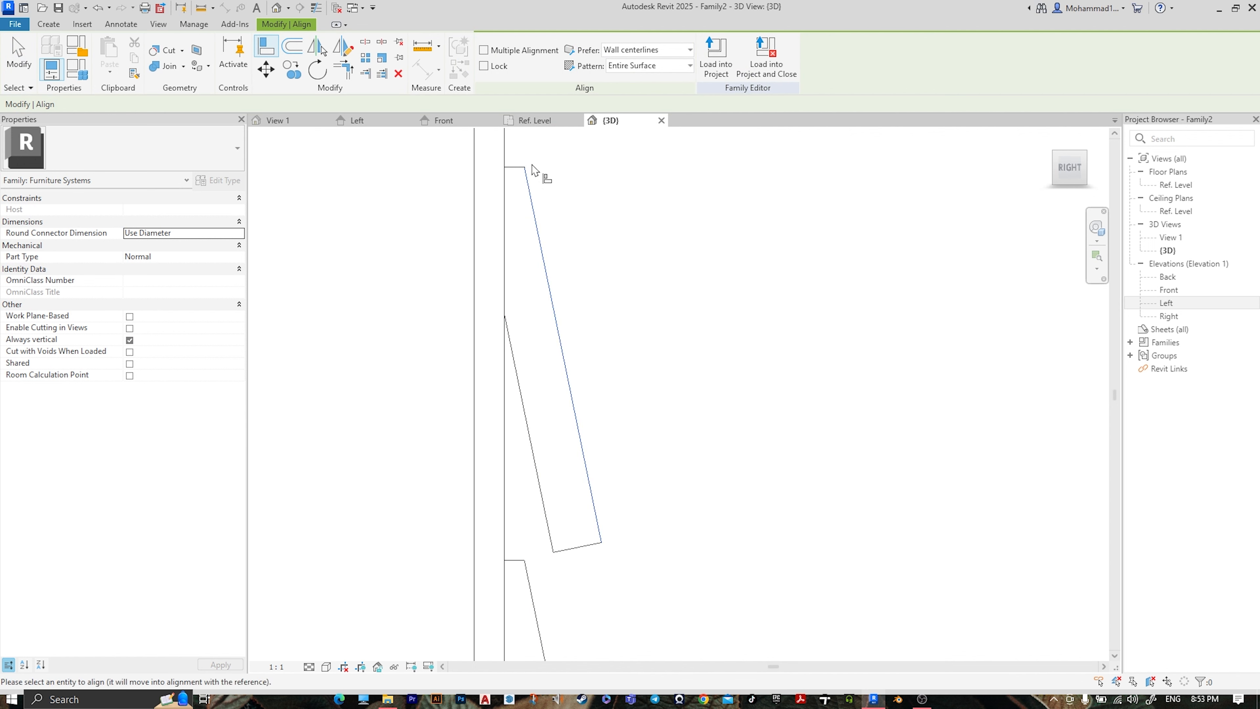
click(509, 153)
middle_drag(513, 145, 544, 226)
key(Escape)
key(Escape)
Stretch the window frame's outer face slightly outward from the body, to a depth of about 0.0052
click(537, 230)
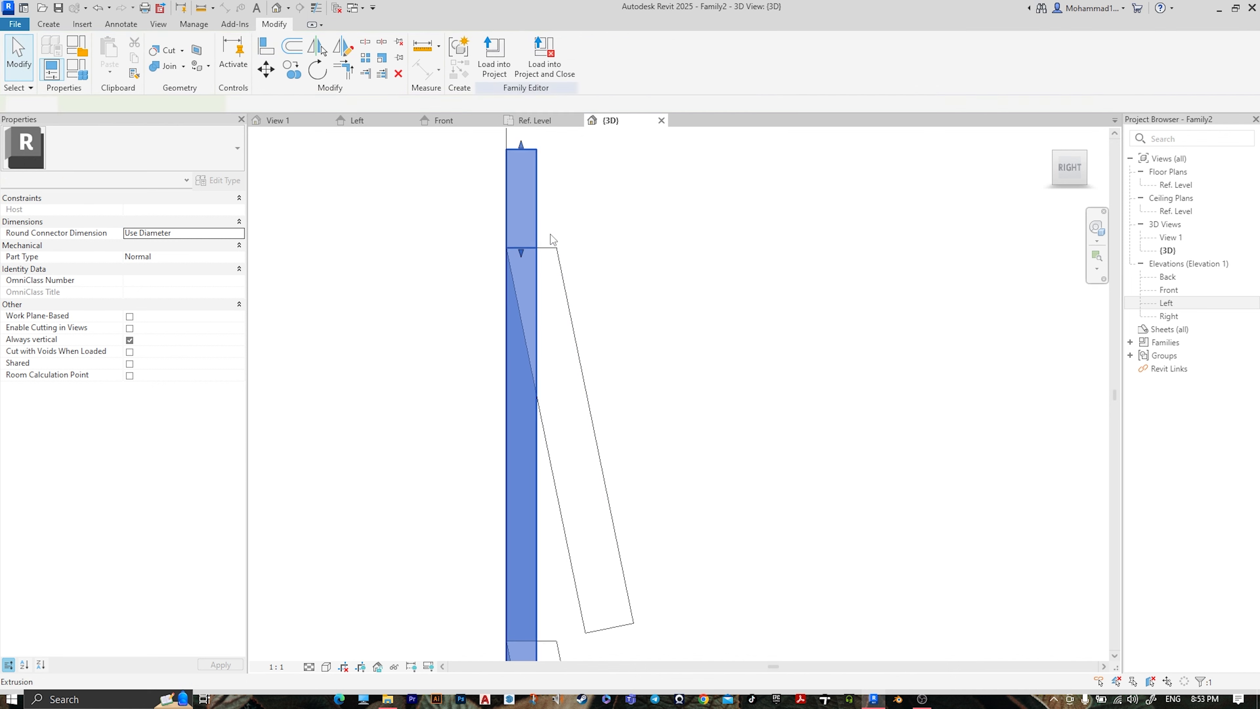
middle_drag(552, 446, 609, 199)
drag(599, 590, 616, 590)
scroll(793, 366, down, 5)
middle_drag(821, 295, 764, 359)
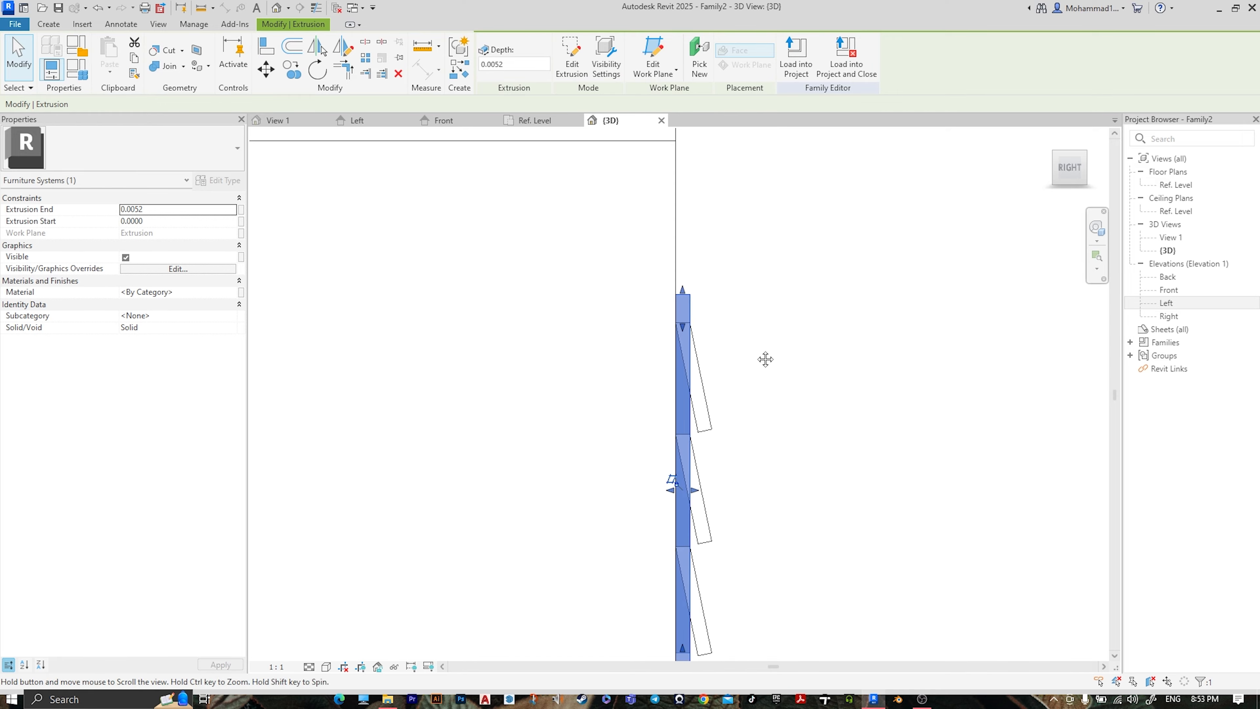
click(808, 311)
In the Back orientation, copy the frame by its lower corner onto the matching corner of the other back window outline
scroll(808, 310, down, 3)
shift+middle_drag(948, 286, 749, 268)
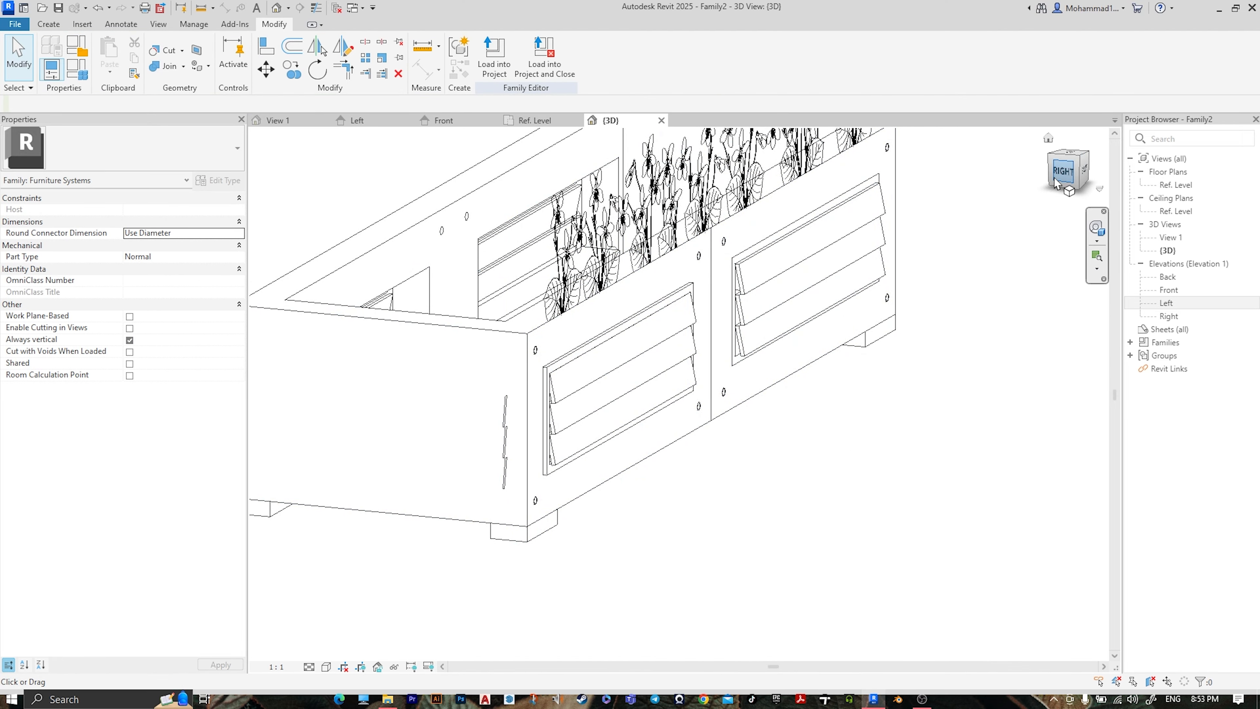
scroll(841, 394, up, 5)
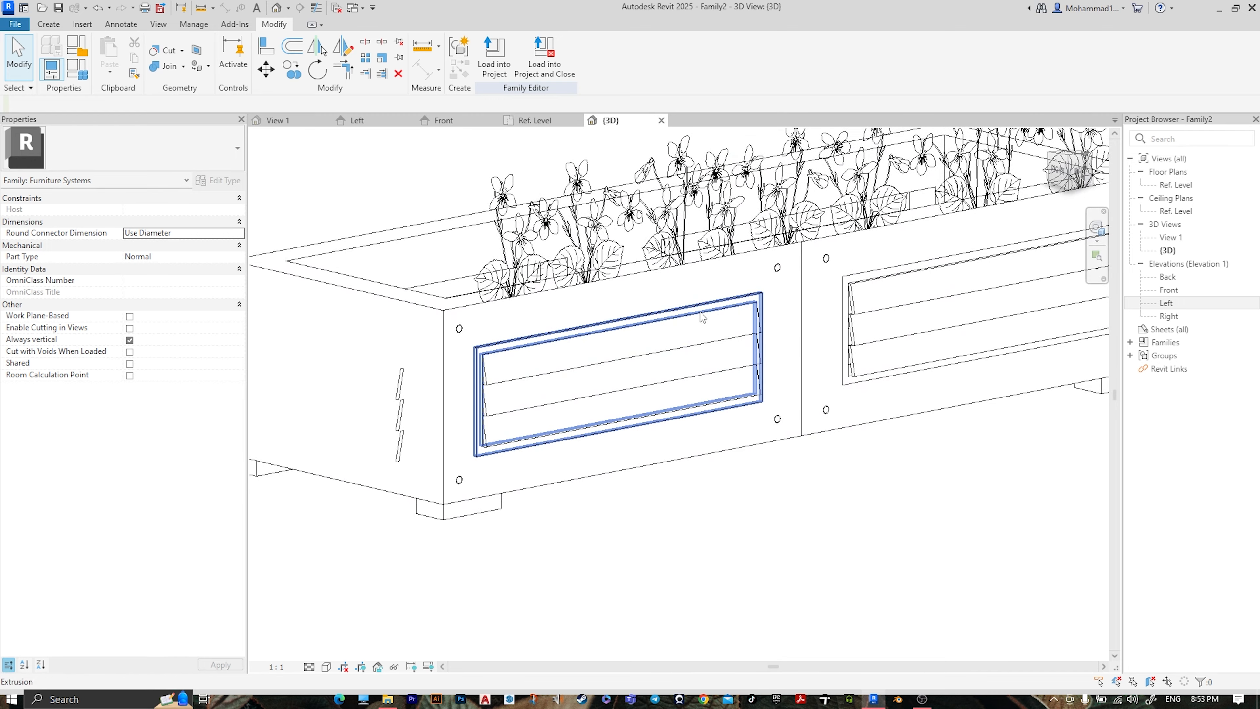
click(711, 324)
shift+middle_drag(711, 324, 906, 268)
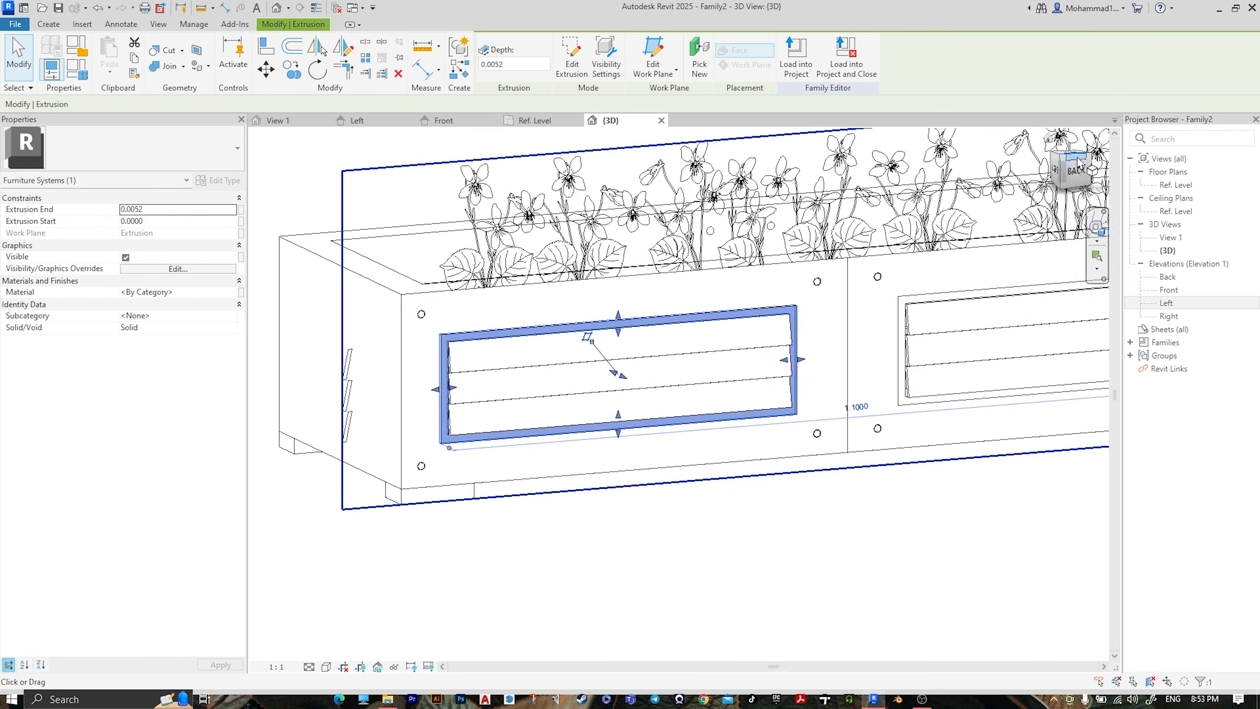
click(1075, 173)
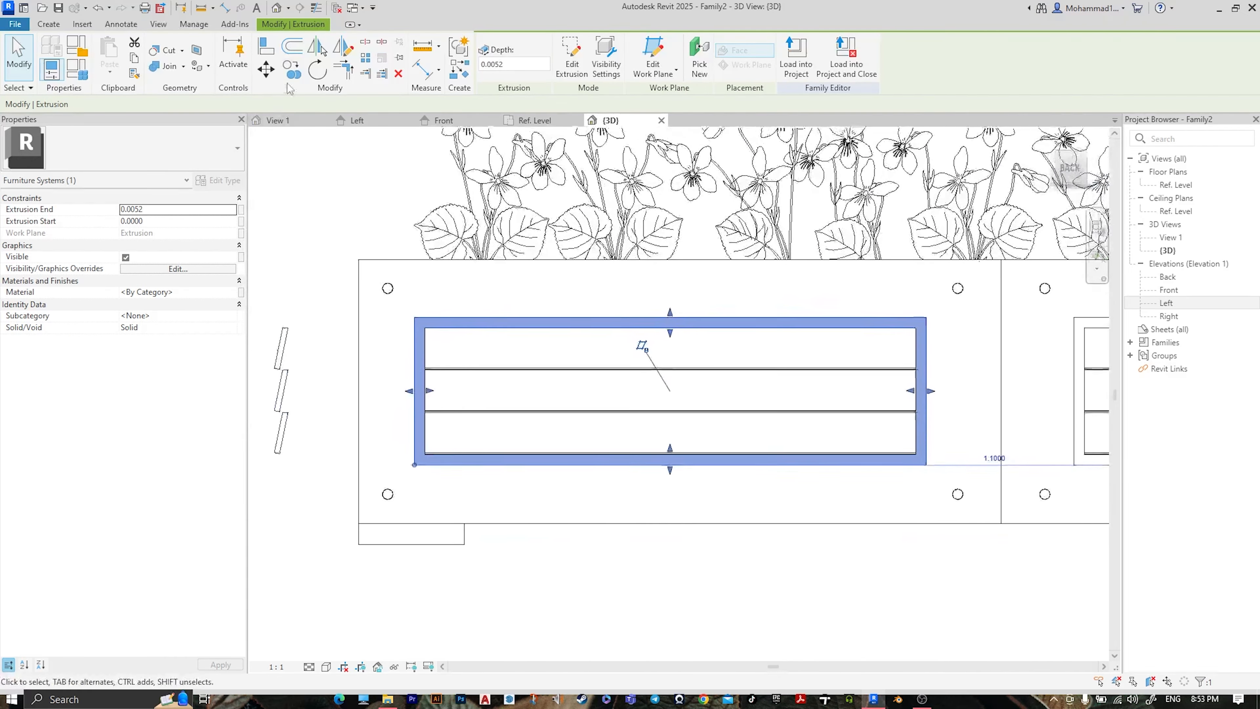
key(c)
key(o)
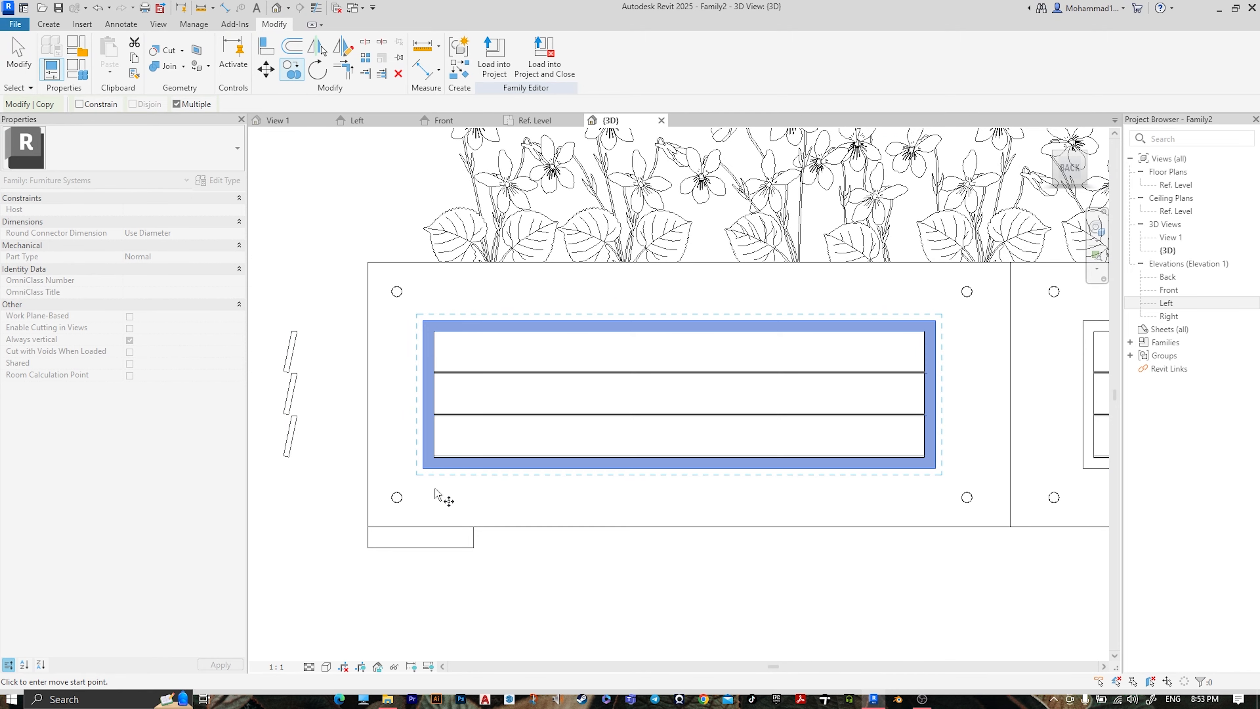
scroll(435, 493, up, 3)
click(413, 444)
scroll(427, 446, down, 5)
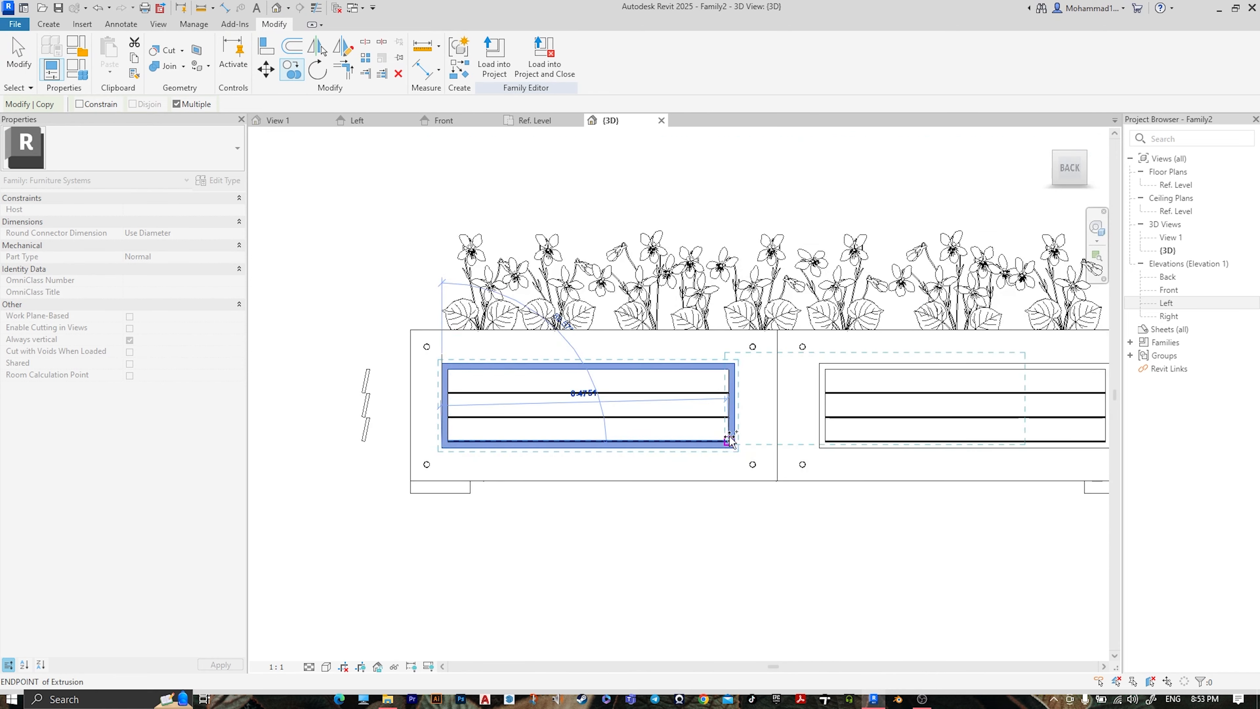
scroll(839, 450, up, 4)
scroll(768, 428, up, 2)
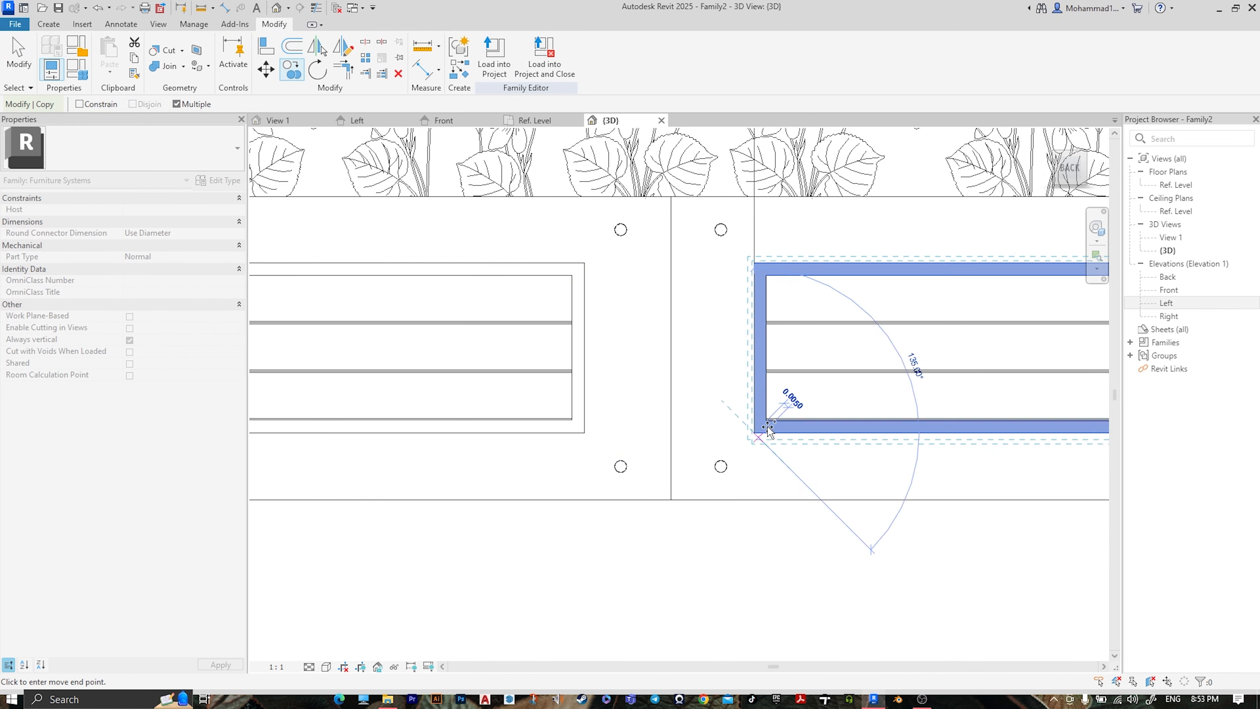
click(768, 428)
scroll(813, 368, down, 5)
key(Escape)
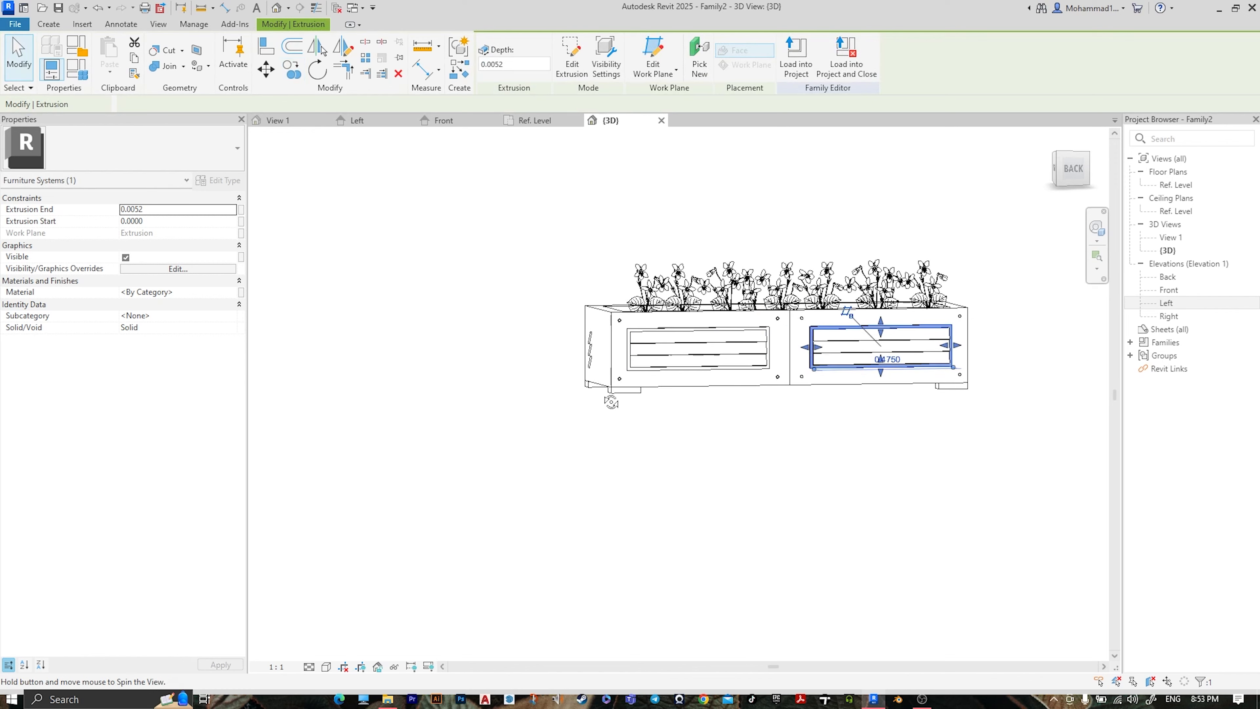
In the Left elevation, mirror a copy of the new frame about a vertical axis from the midpoint of the body's top edge
shift+middle_drag(611, 402, 828, 206)
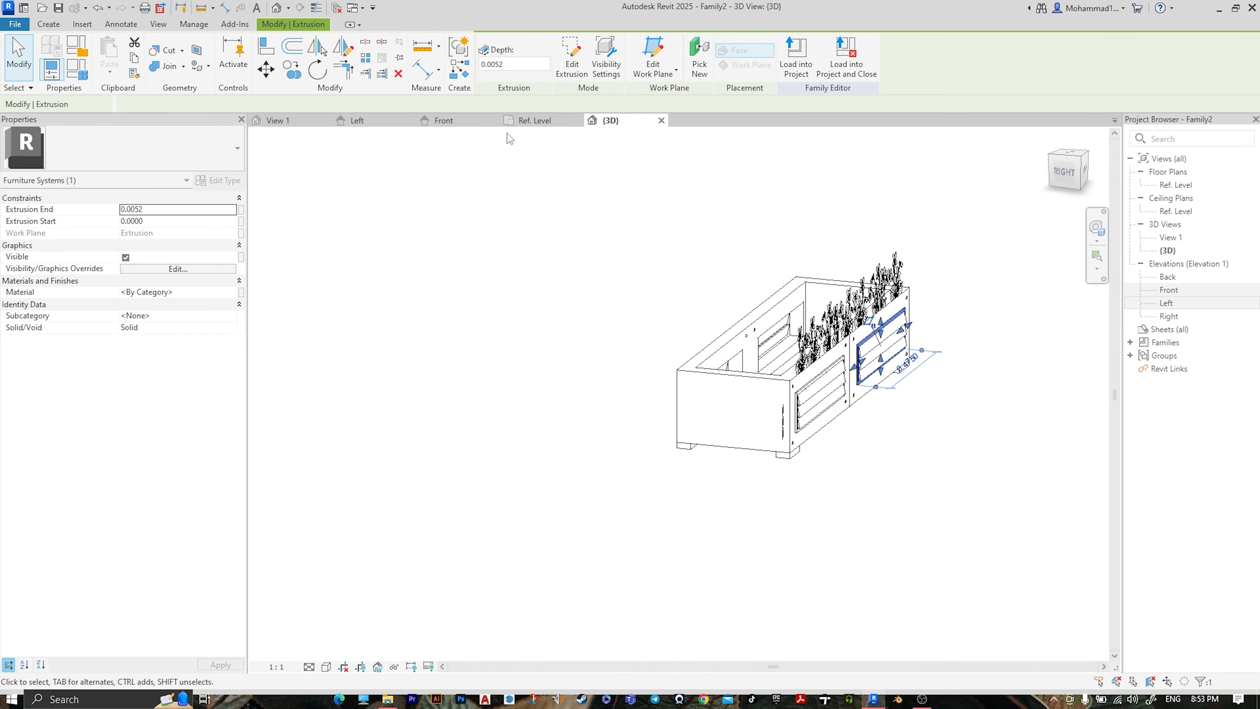
click(363, 125)
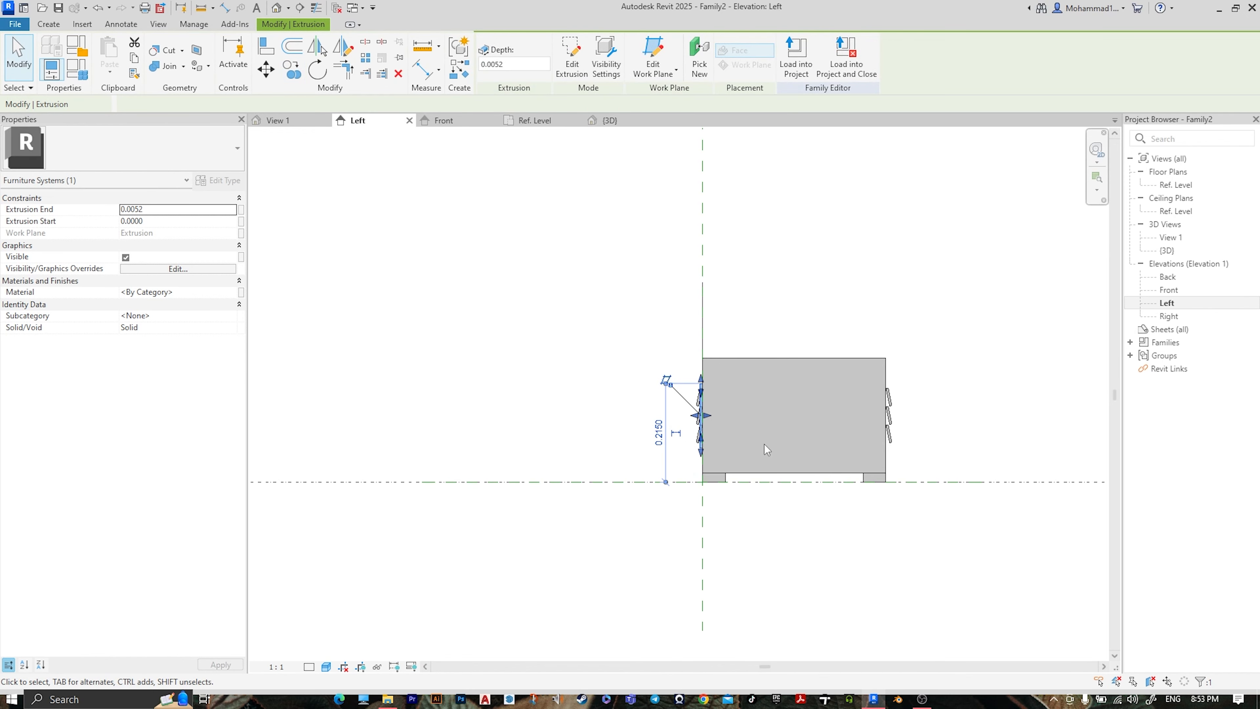
scroll(954, 495, up, 3)
middle_drag(480, 347, 530, 356)
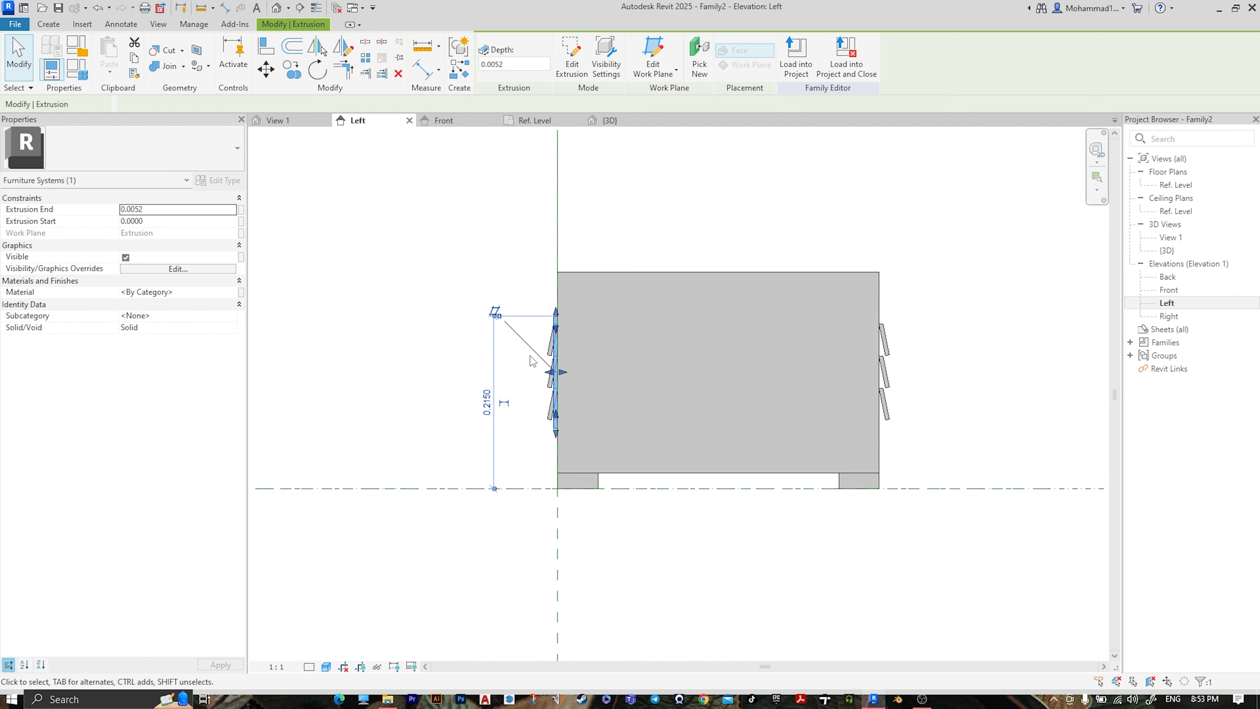
click(344, 54)
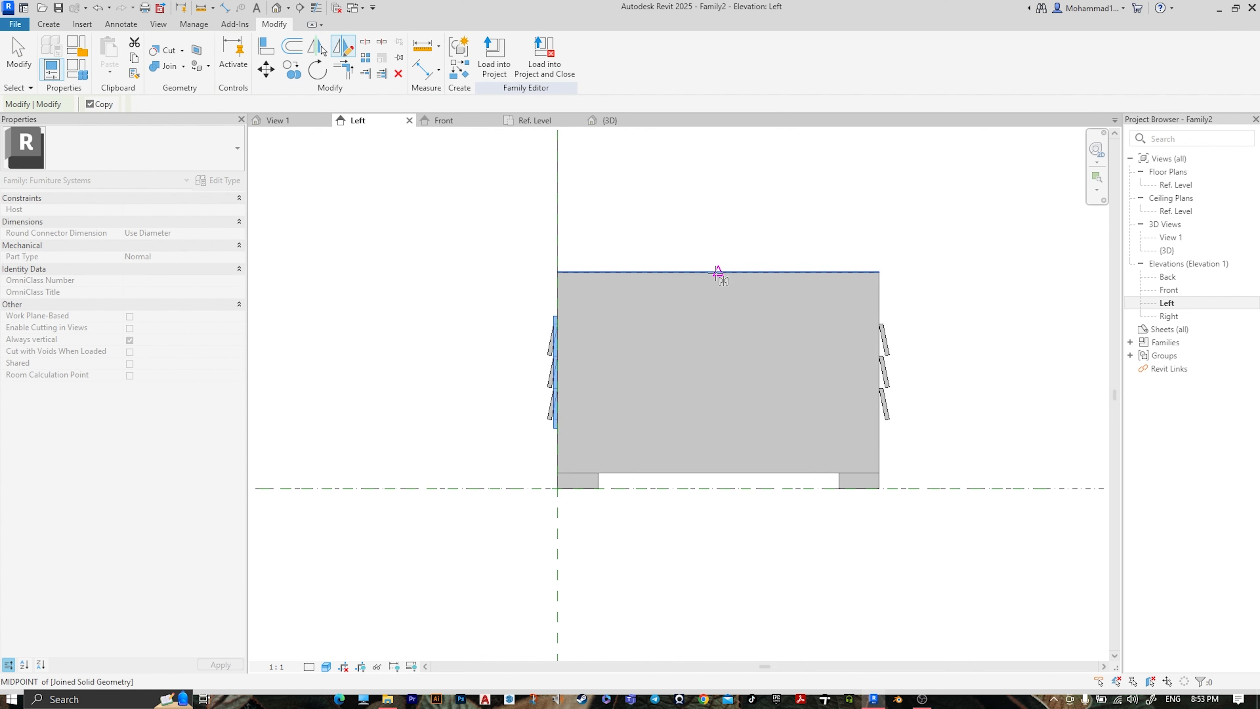
click(717, 272)
click(718, 365)
click(529, 167)
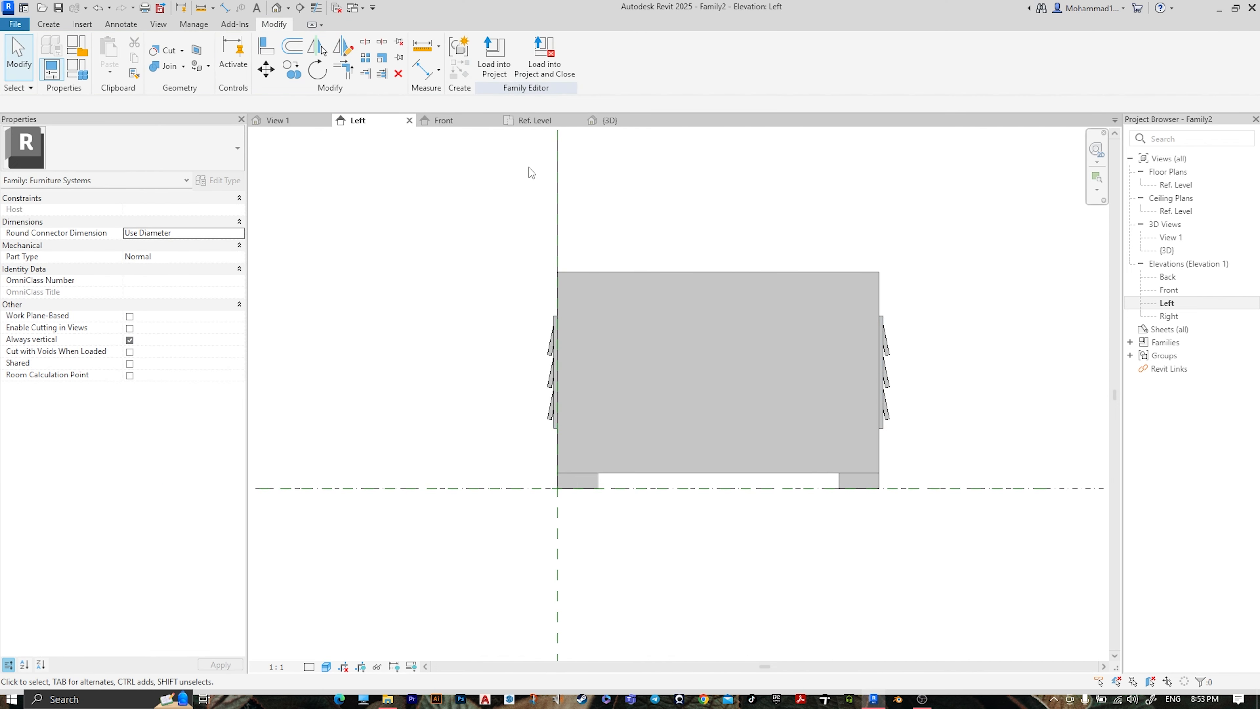
Return to the 3D view, select the mirrored frame on the front face and show it in the Front orientation
click(600, 123)
scroll(859, 414, down, 1)
shift+middle_drag(666, 389, 888, 471)
middle_drag(888, 471, 661, 420)
scroll(789, 422, up, 4)
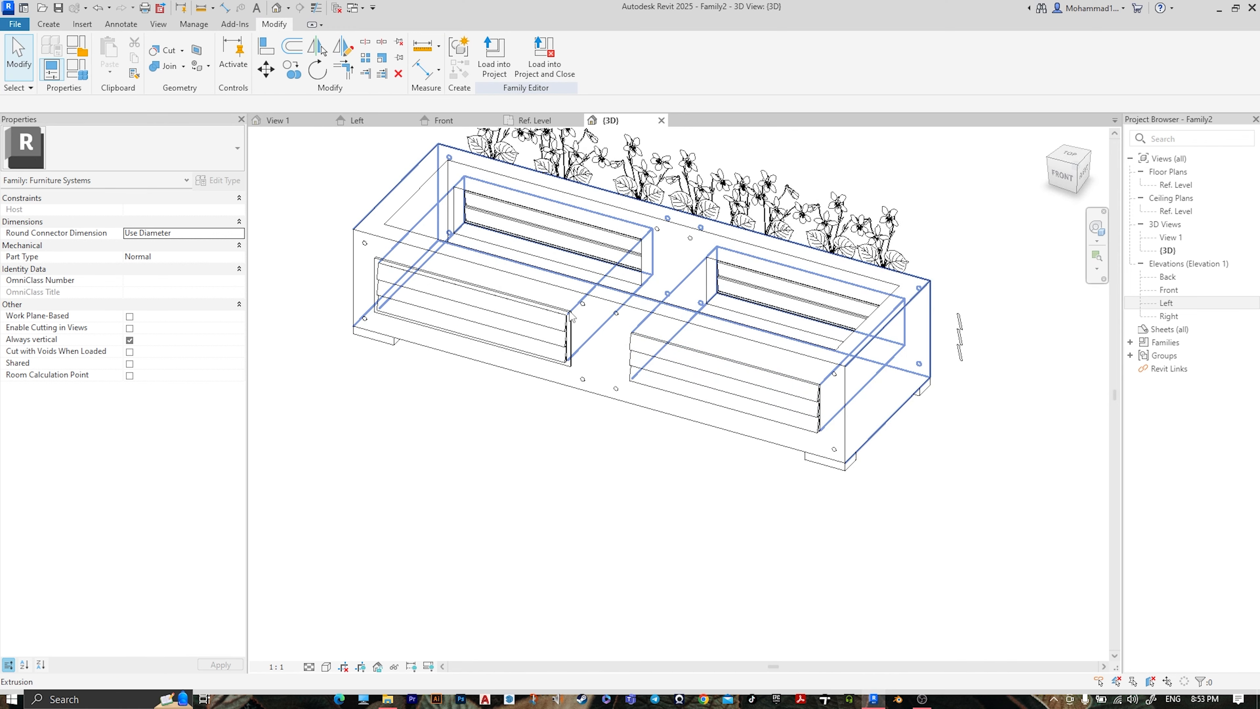
click(570, 315)
click(1063, 176)
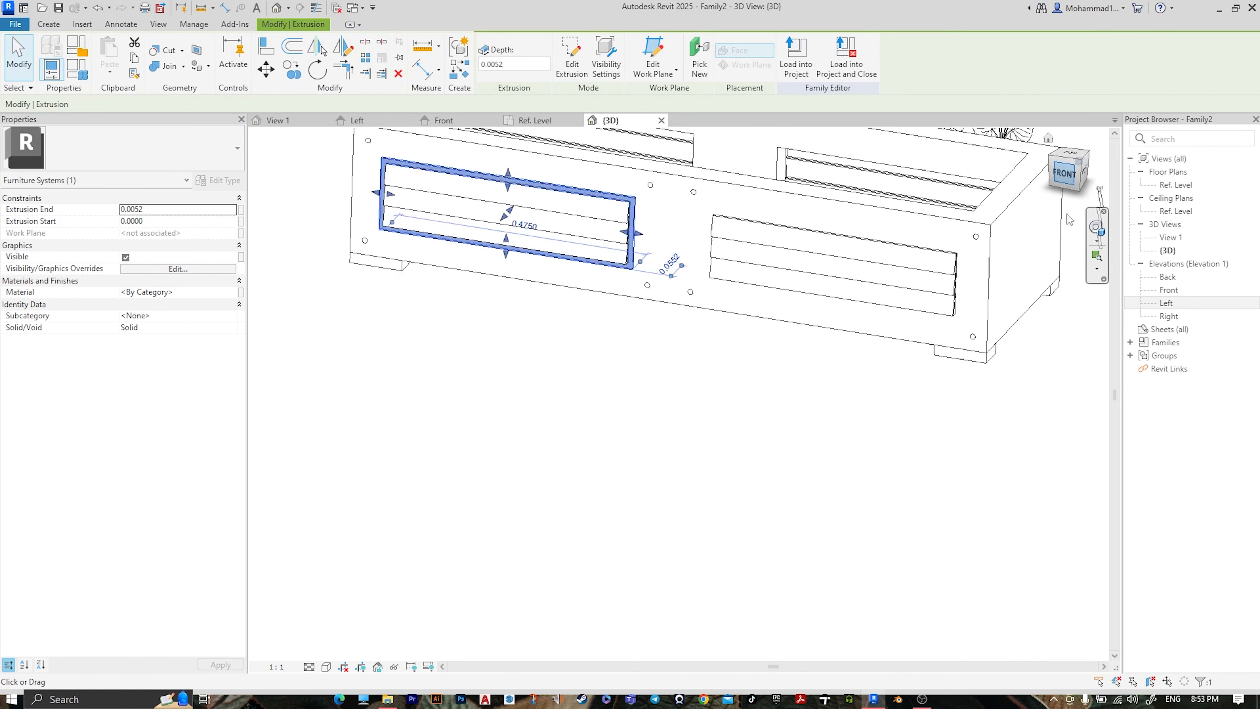
click(294, 81)
click(435, 468)
middle_drag(903, 473, 461, 439)
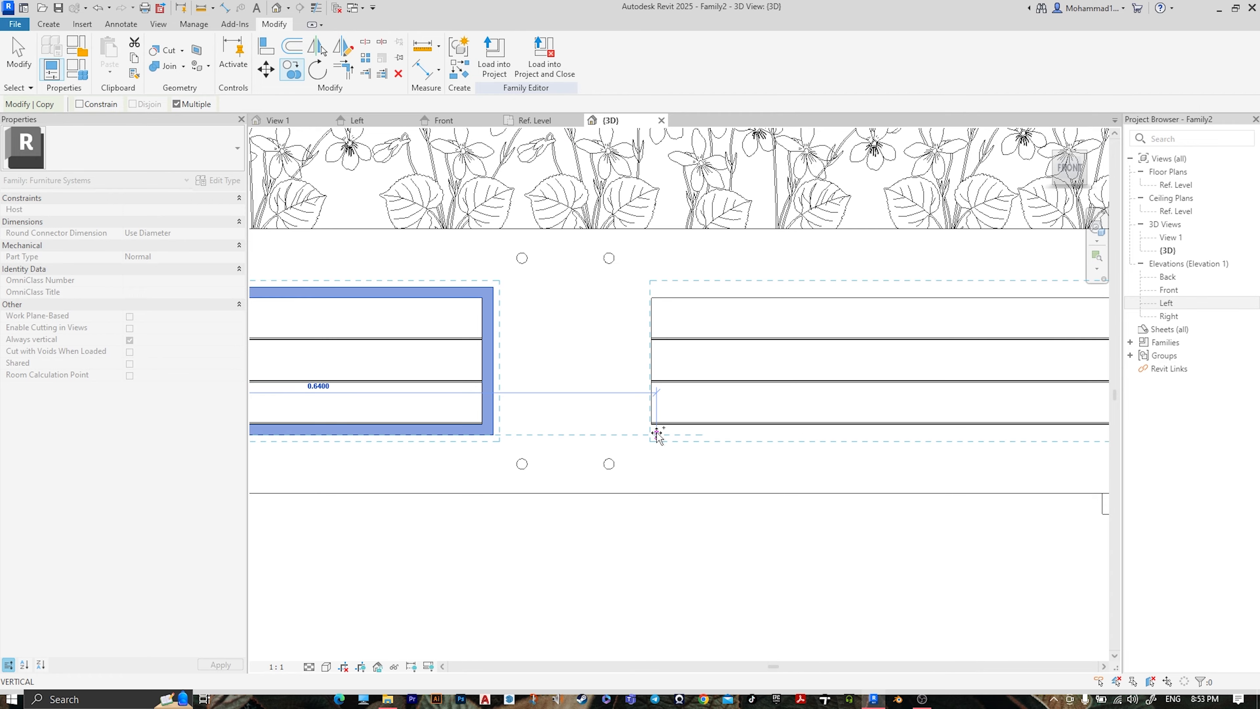
middle_drag(652, 442, 887, 464)
scroll(877, 456, down, 1)
key(Escape)
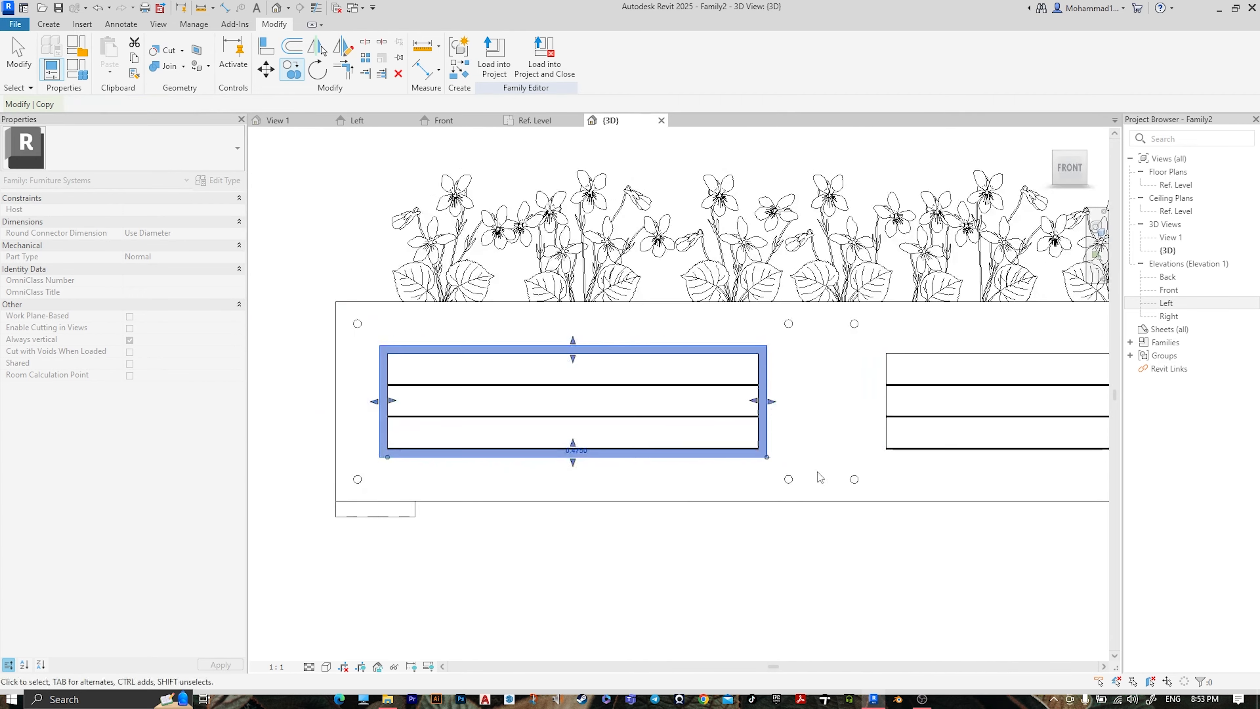
scroll(778, 484, down, 1)
shift+middle_drag(781, 479, 939, 331)
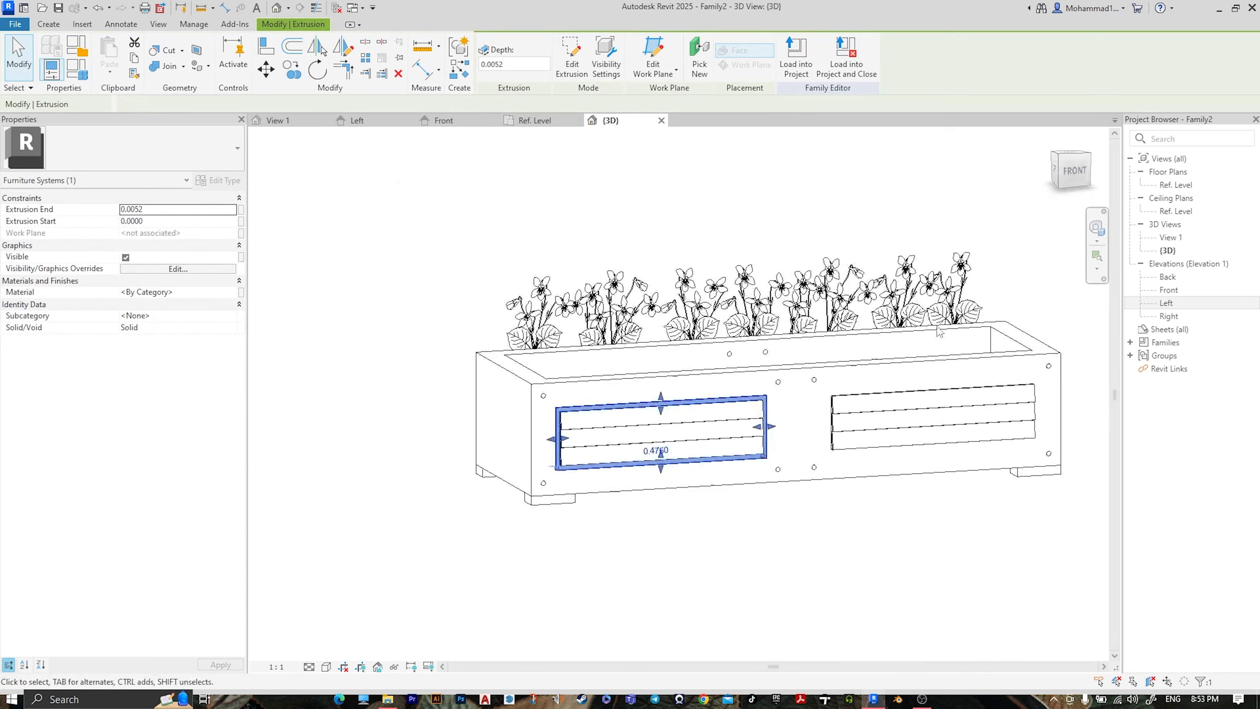
Restore the Front orientation and change the 3D view's visual style to Wireframe
click(1076, 173)
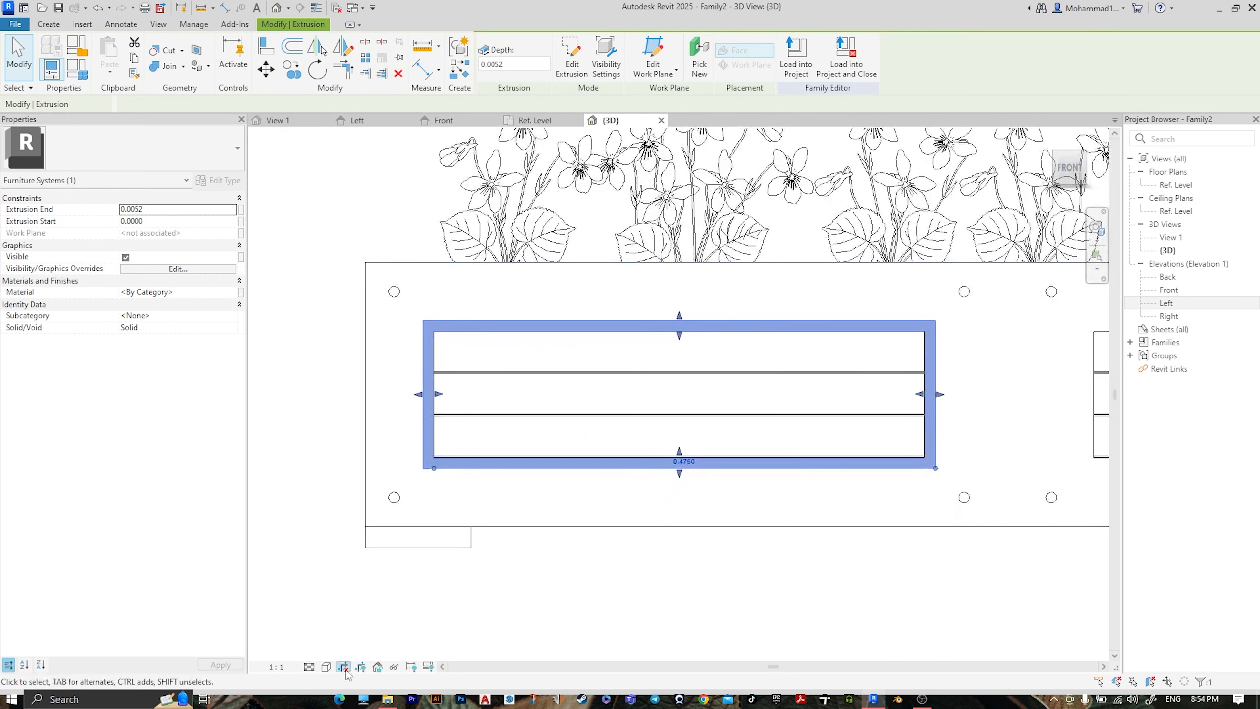
click(327, 666)
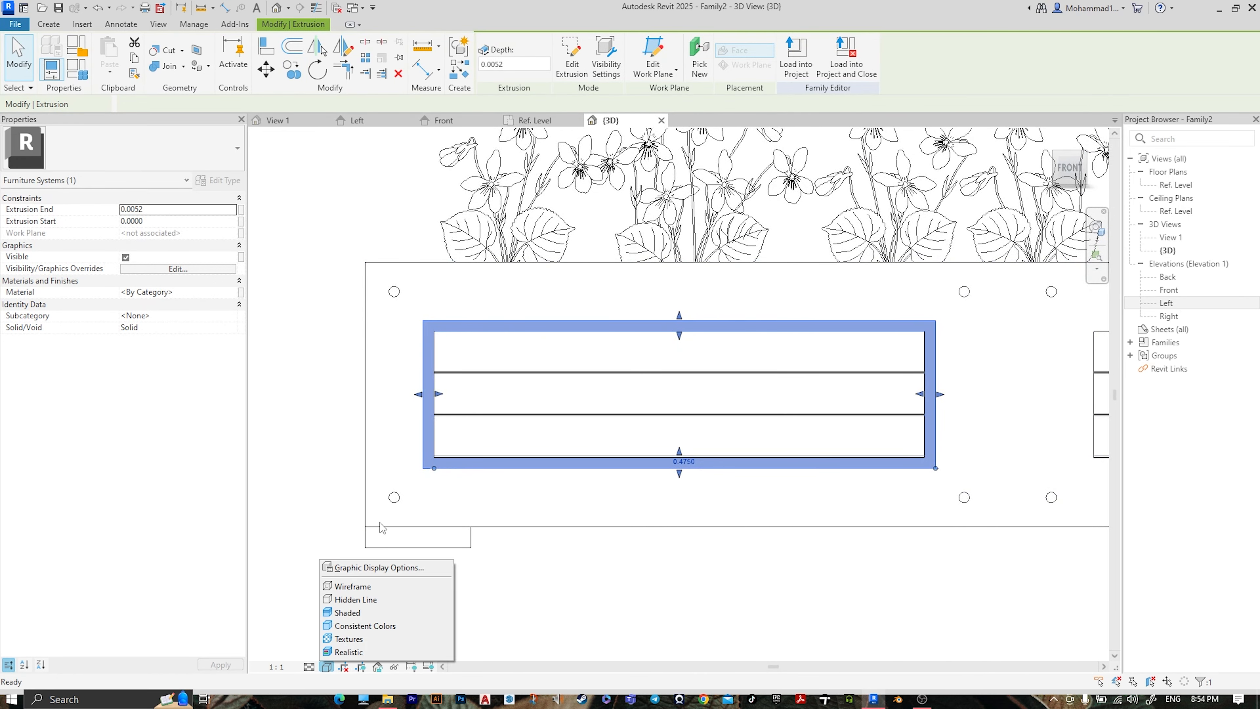
click(352, 586)
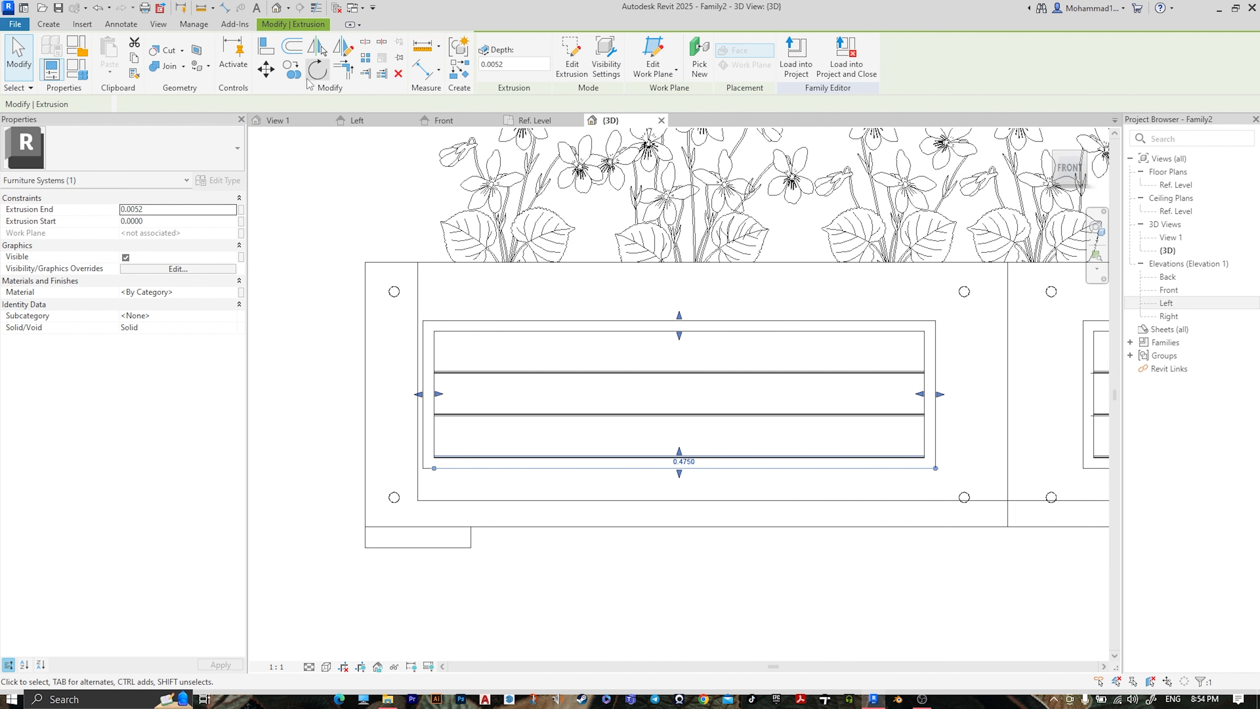
Copy the selected frame by its lower corner to the other front window, snapping to the matching corner of the back frame
click(292, 70)
click(421, 466)
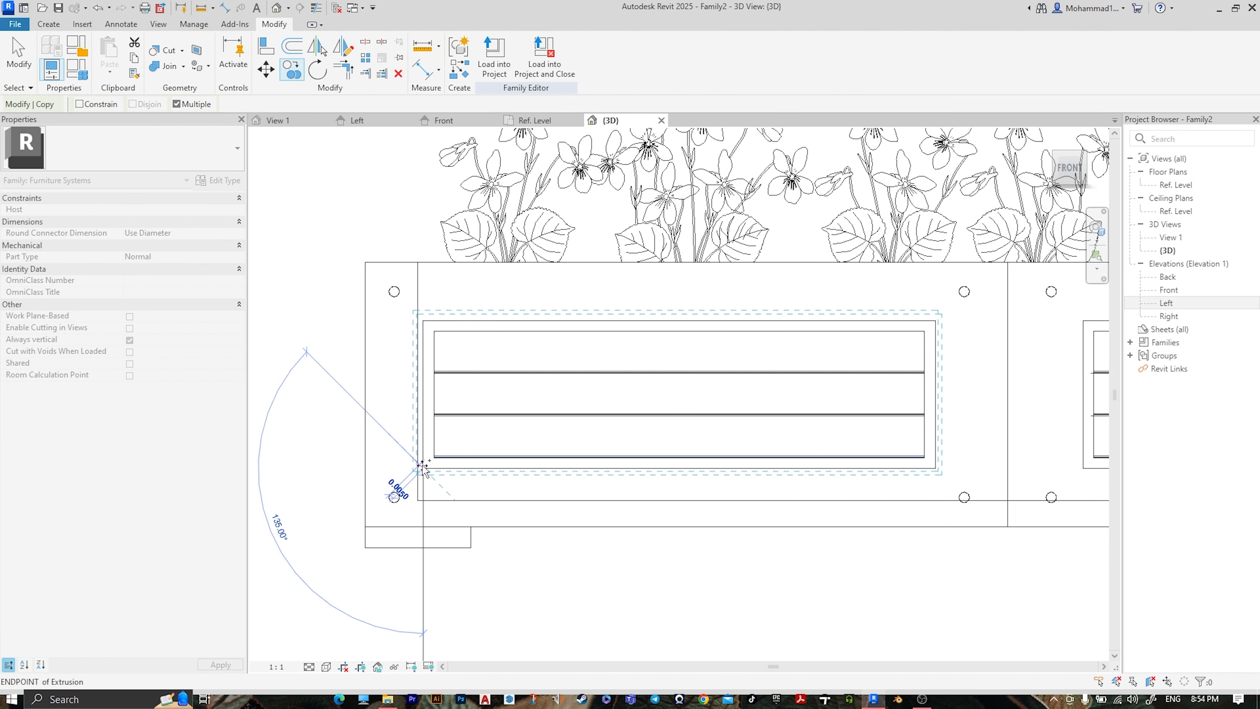
click(1082, 469)
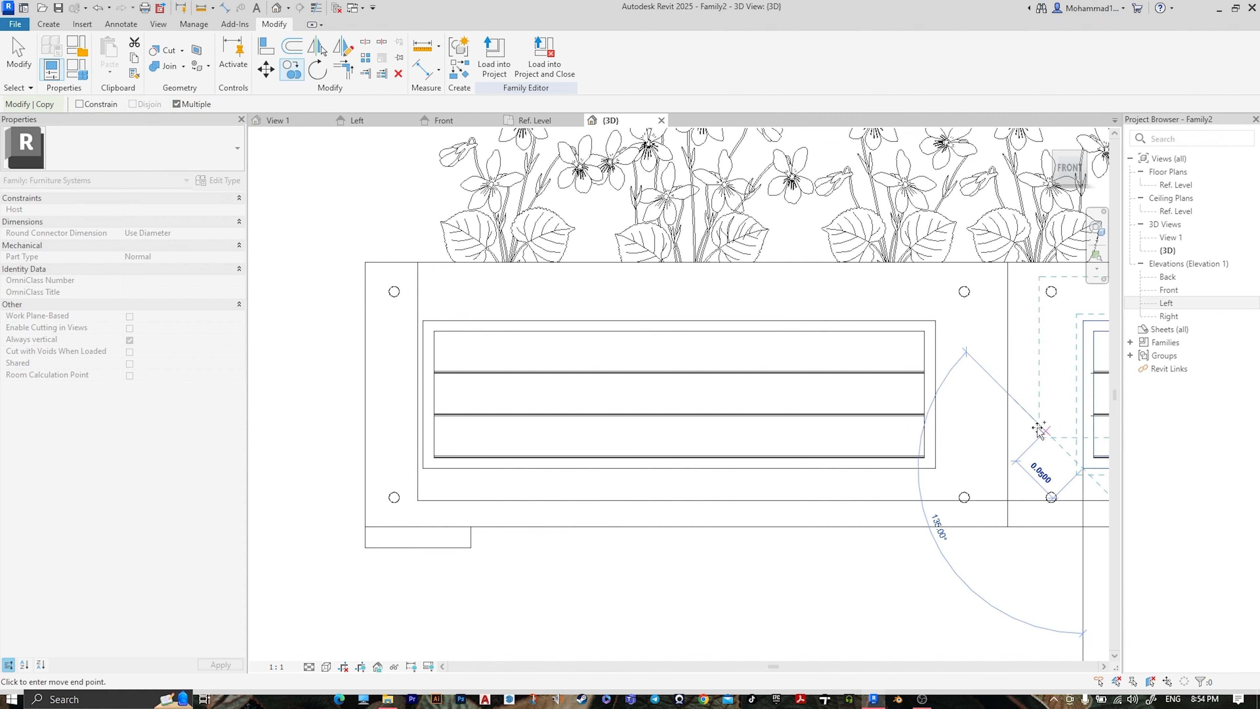
key(Escape)
scroll(945, 427, down, 3)
scroll(946, 430, down, 4)
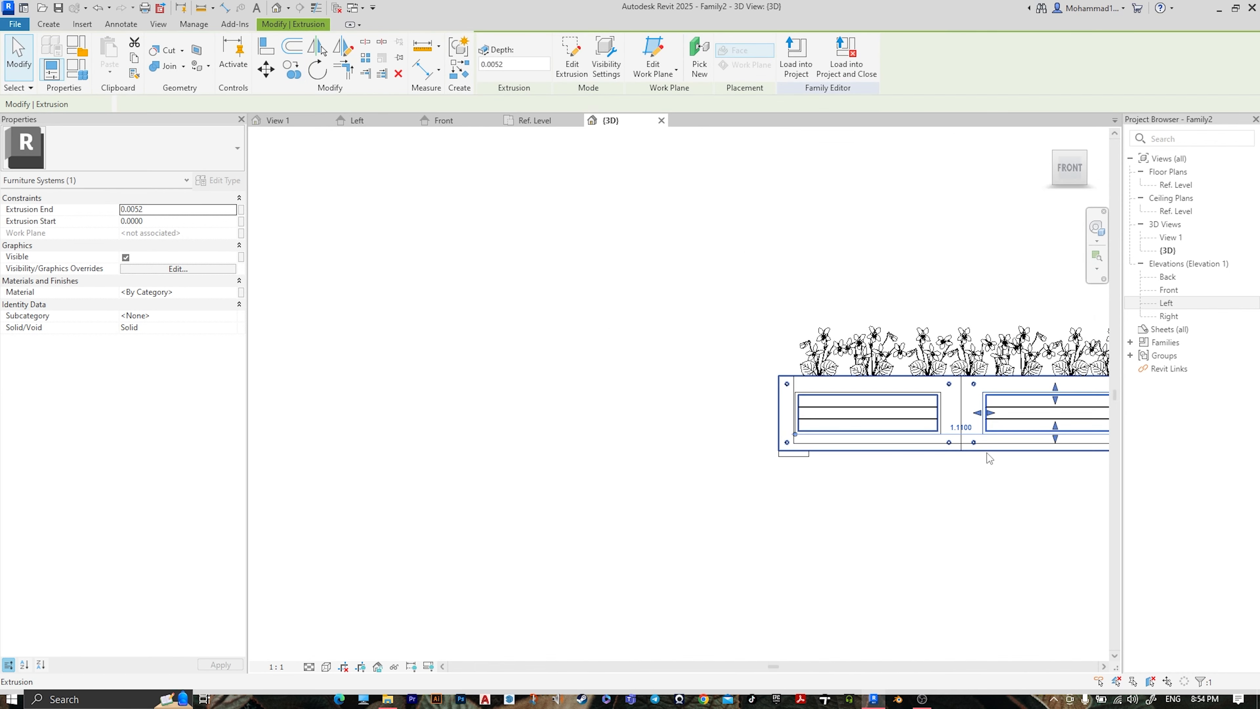
Delete the remaining SMALL FLOWER BED.dwg import standing along the back of the body
shift+middle_drag(643, 374, 898, 568)
click(875, 505)
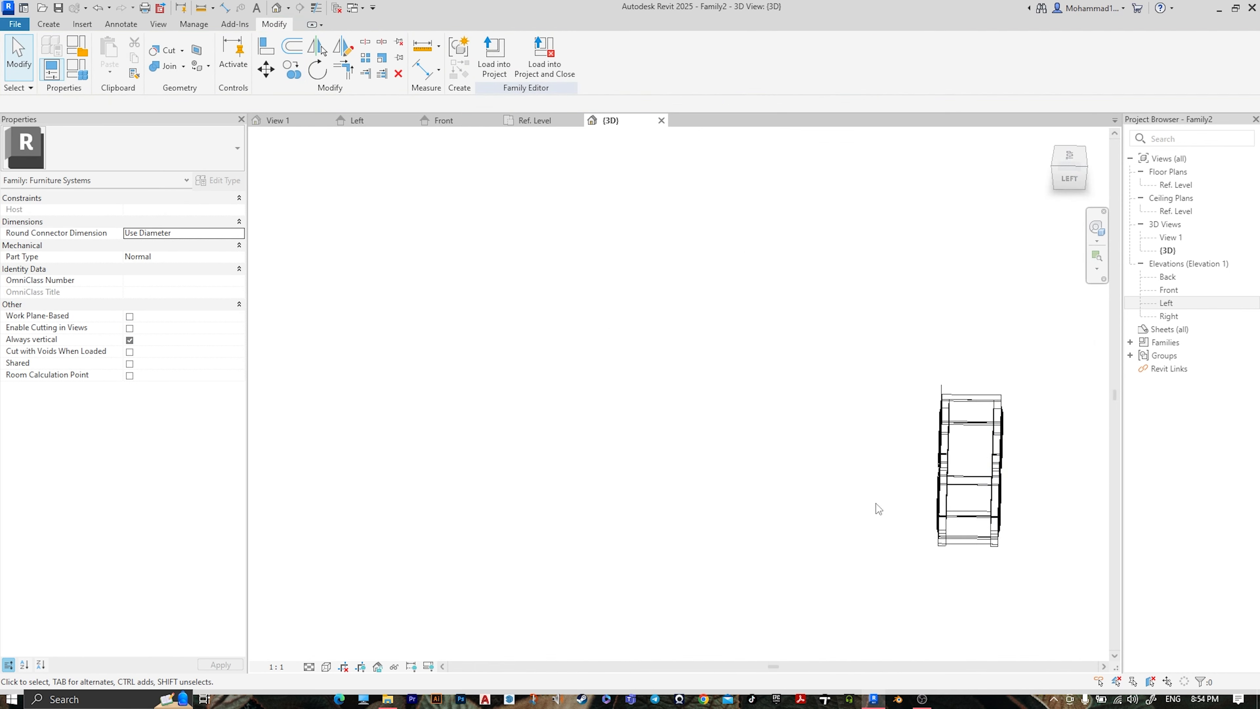
shift+middle_drag(1001, 470, 857, 434)
scroll(857, 434, up, 2)
click(885, 417)
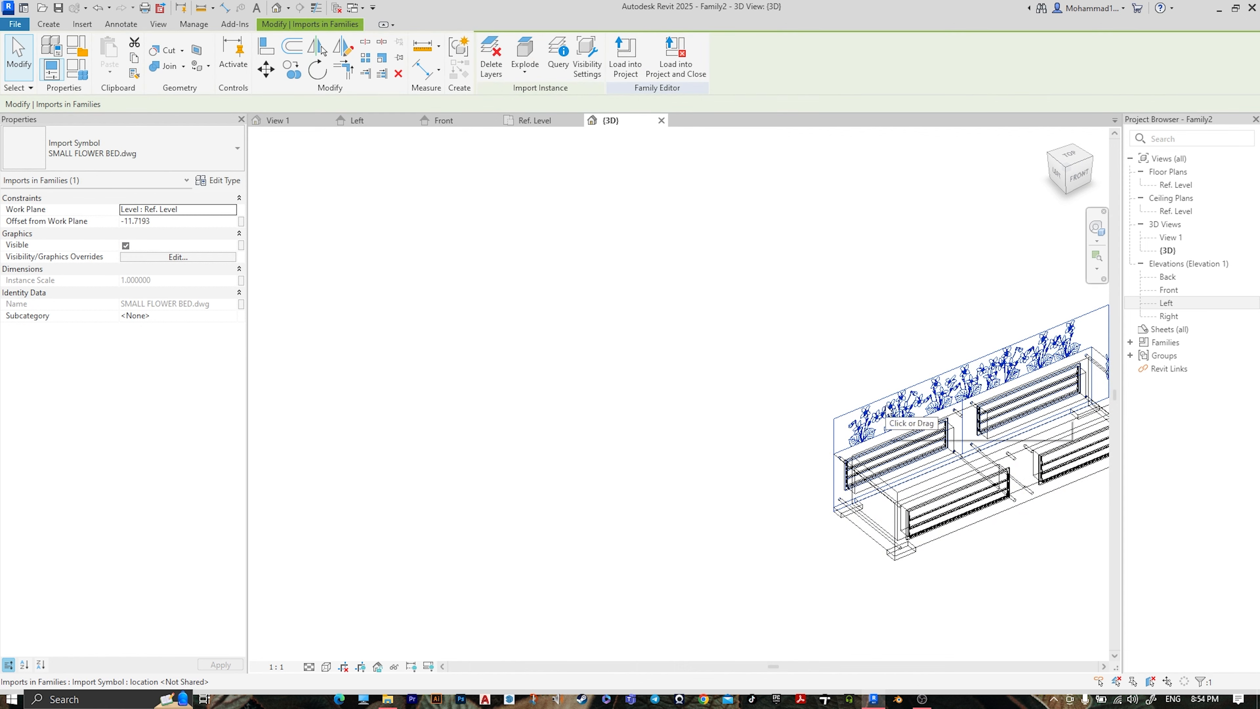
key(Delete)
scroll(796, 415, down, 2)
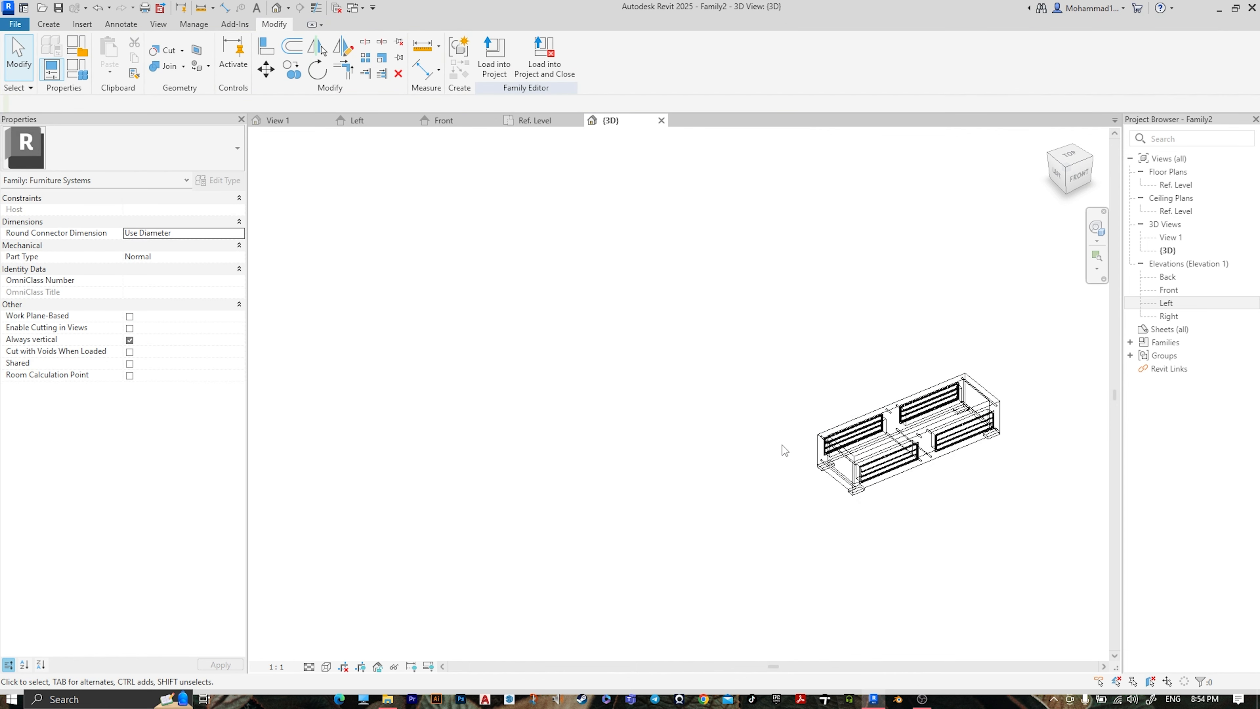
Change the 3D view's visual style to Shaded, with the model turned to show its back side
shift+middle_drag(610, 443, 755, 349)
click(321, 666)
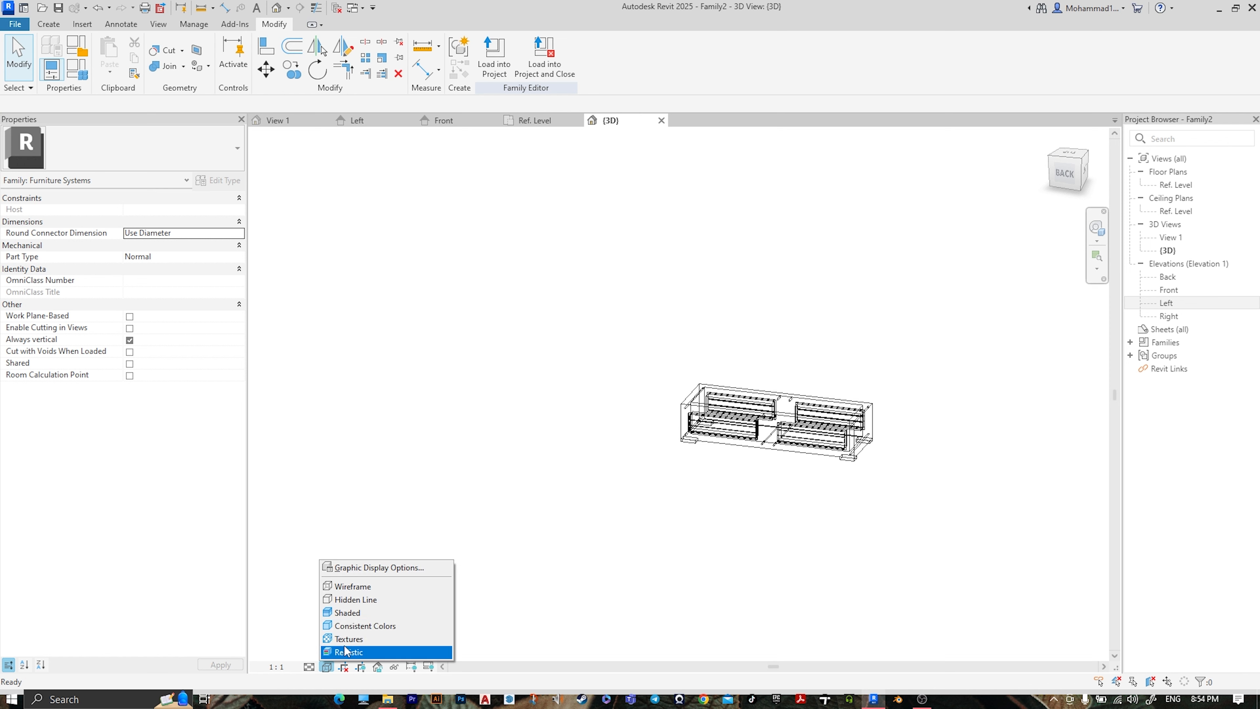
click(368, 614)
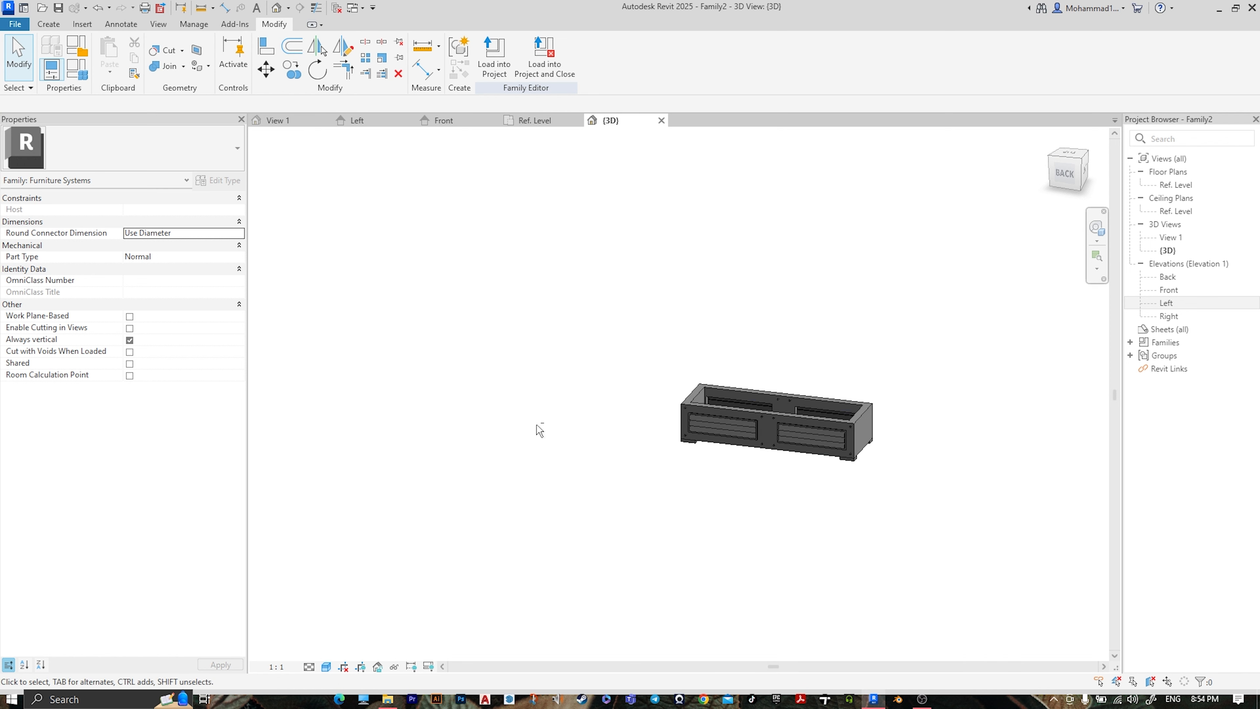
Select the screws extrusion on the body and set its Extrusion End to 0.4010
shift+middle_drag(540, 429, 638, 422)
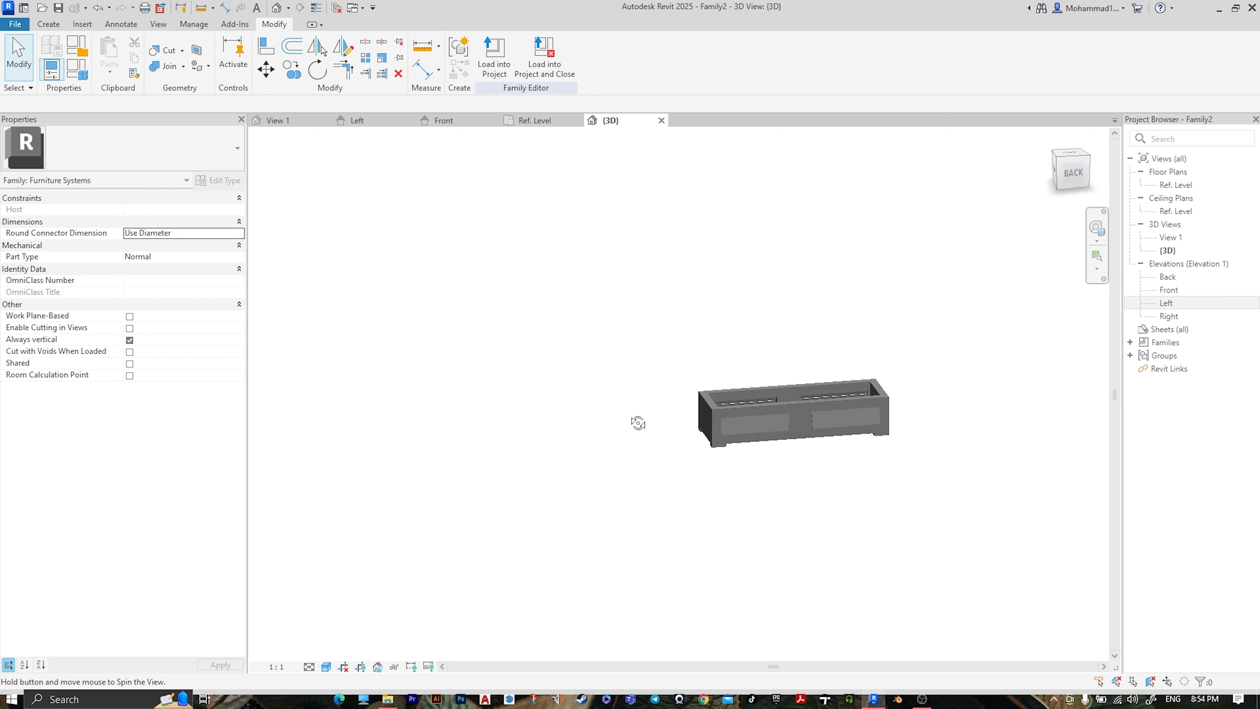
scroll(679, 469, up, 5)
mouse_move(580, 457)
shift+middle_down()
mouse_move(819, 545)
mouse_move(914, 512)
mouse_move(506, 473)
mouse_move(807, 489)
mouse_move(1031, 473)
mouse_move(853, 447)
shift+middle_up()
scroll(997, 362, up, 3)
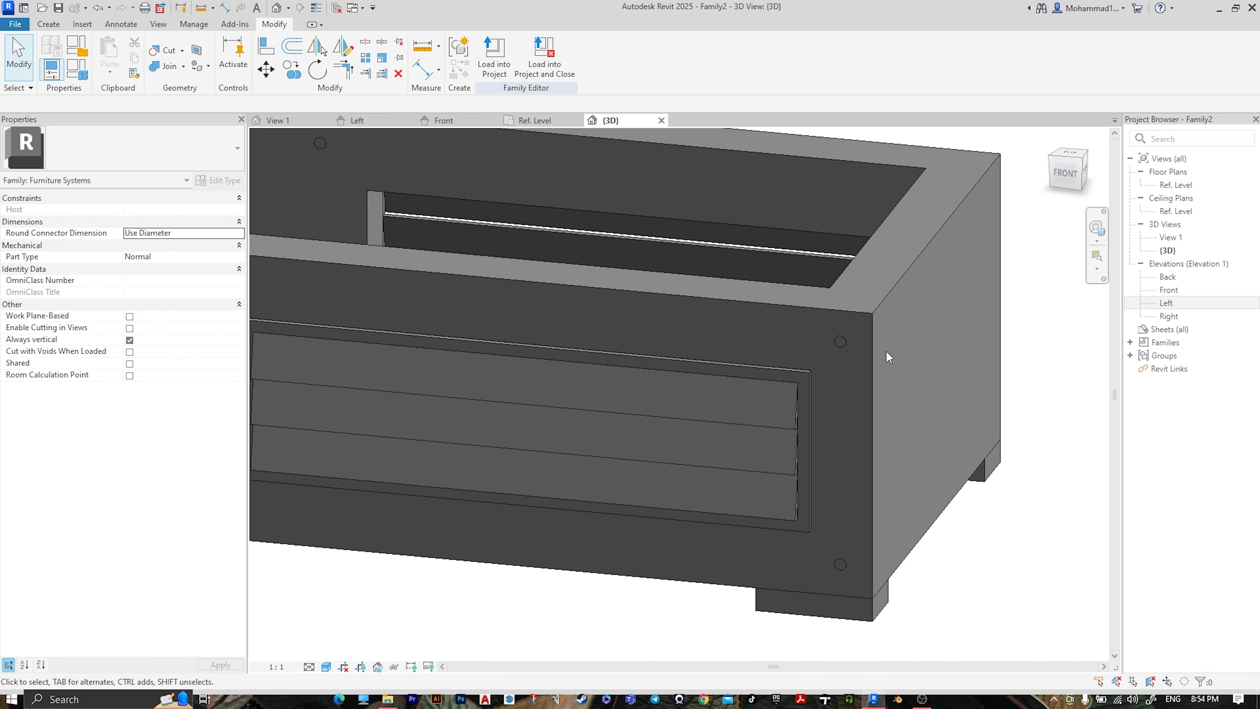
click(837, 341)
shift+middle_drag(837, 341, 484, 343)
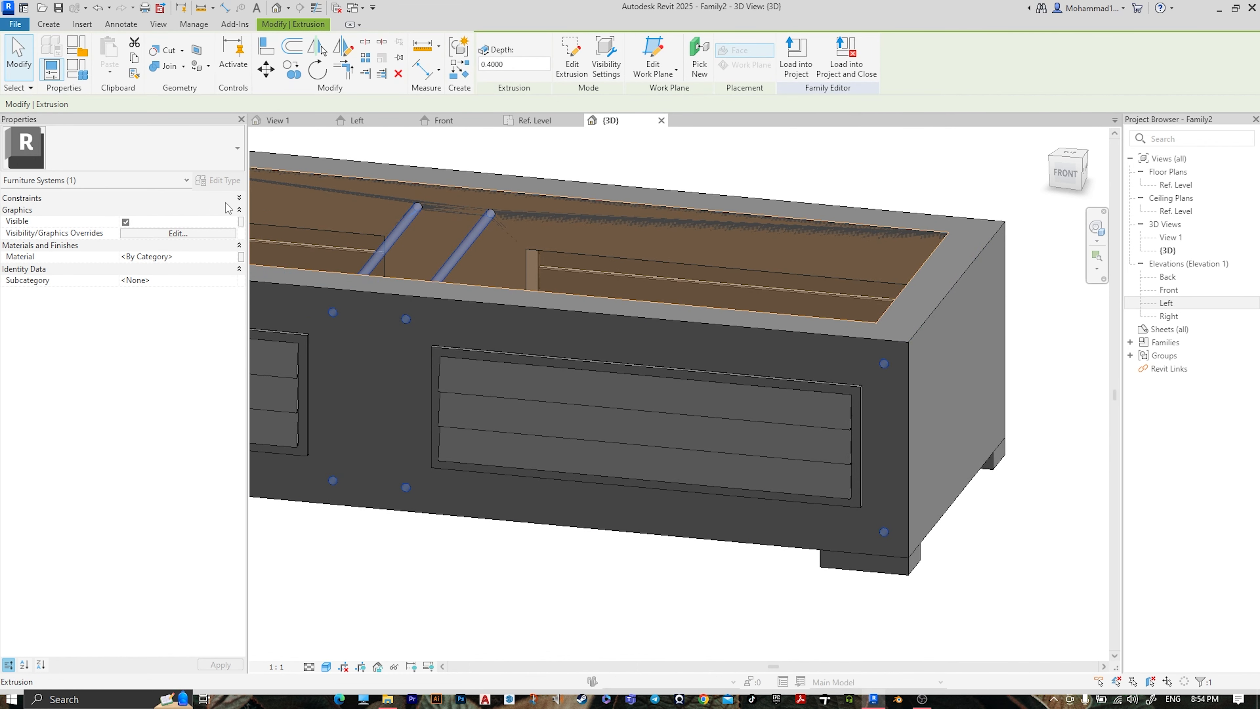
click(239, 198)
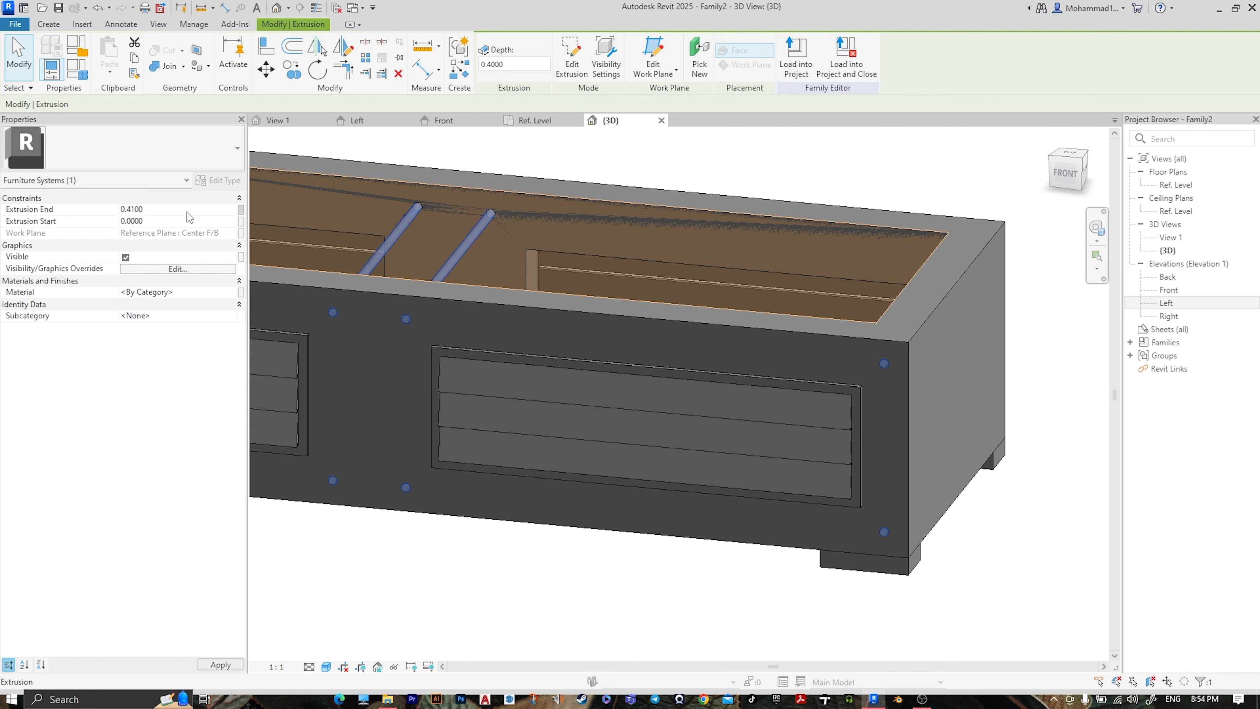
shift+middle_drag(886, 416, 687, 427)
middle_drag(300, 282, 529, 295)
scroll(473, 305, up, 3)
scroll(473, 305, up, 5)
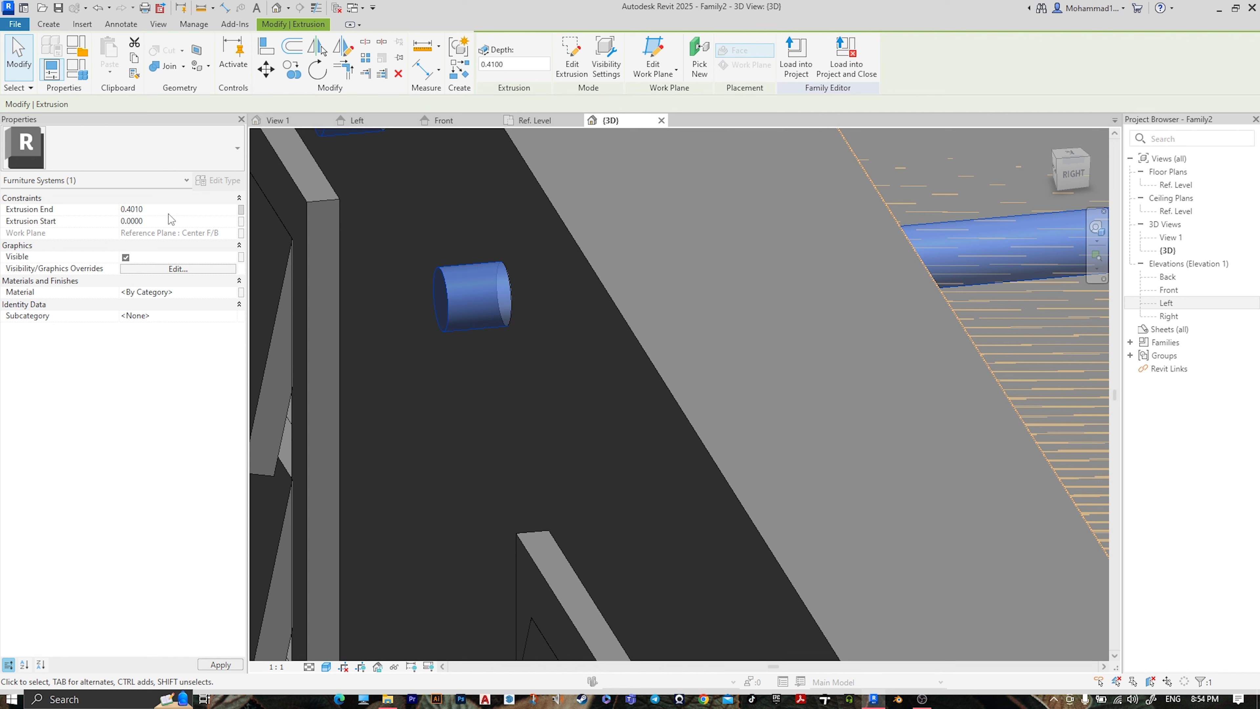
key(Return)
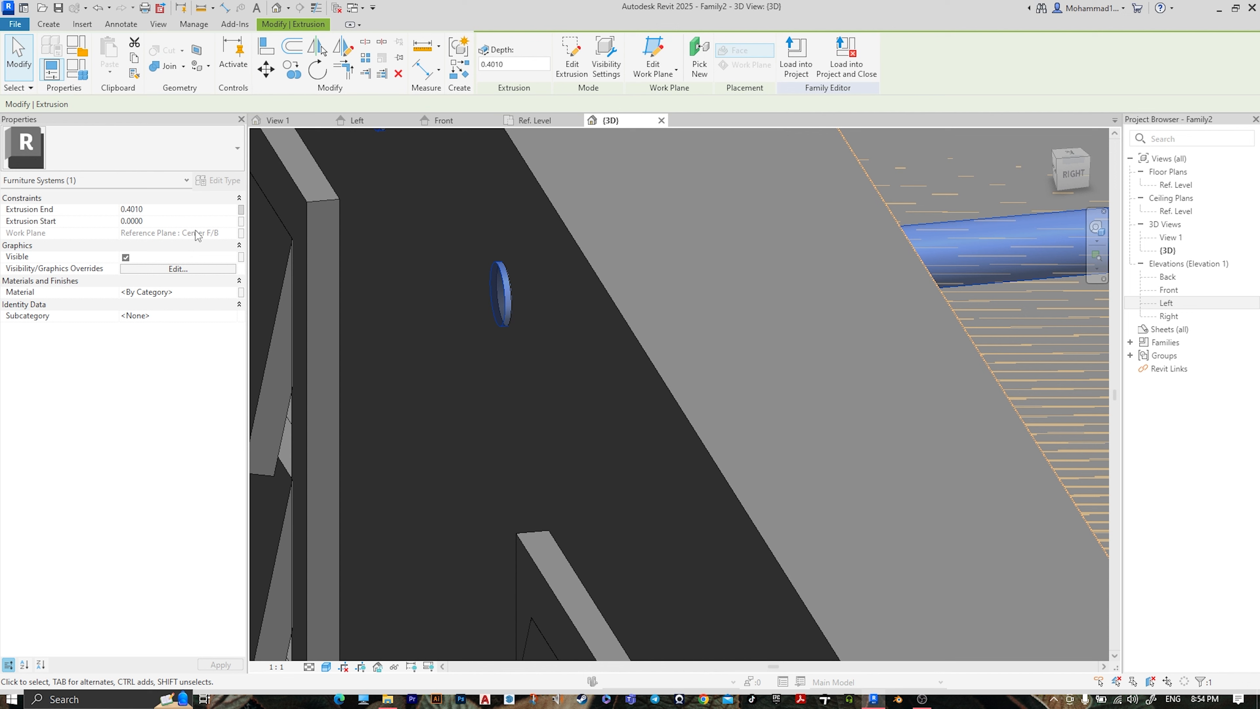
Set the screws' Extrusion Start to -0.0010 and clear the selection
click(181, 219)
shift+middle_drag(404, 327, 324, 284)
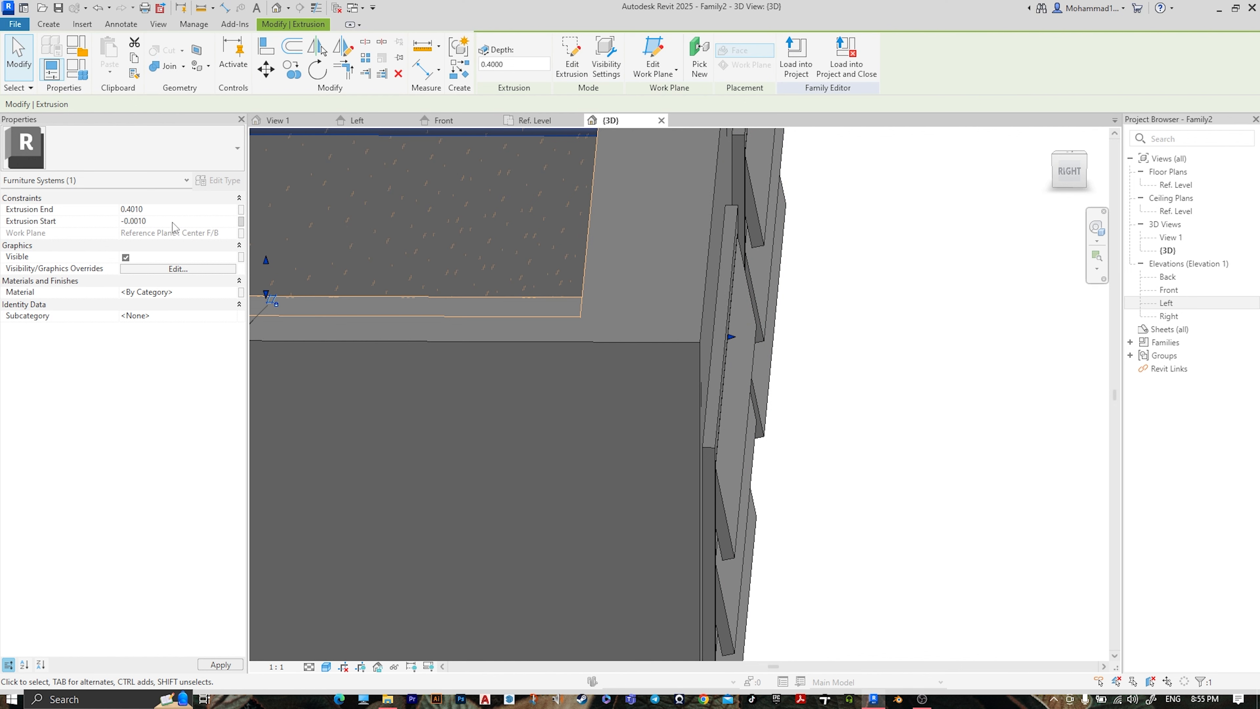
click(832, 458)
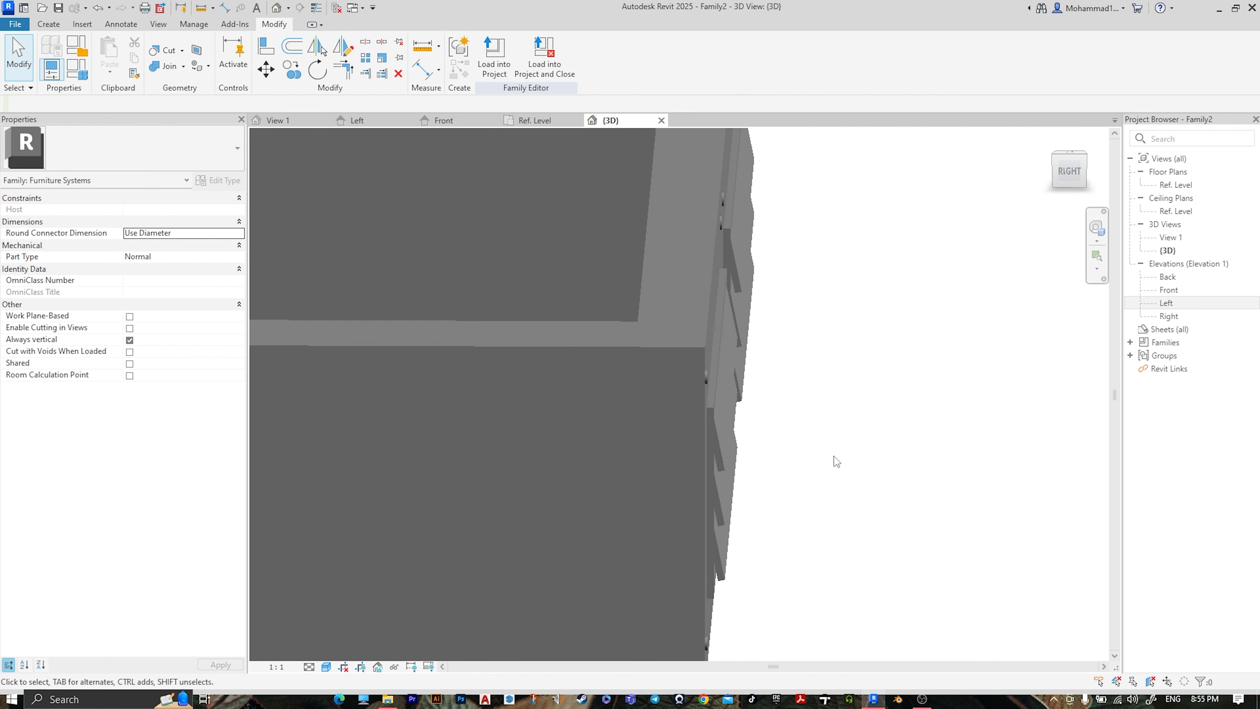
Examine the screw heads, slats and window frames on the back side of the flower bed
middle_drag(832, 458, 642, 381)
shift+middle_drag(665, 338, 909, 439)
scroll(766, 300, down, 1)
middle_drag(766, 304, 881, 323)
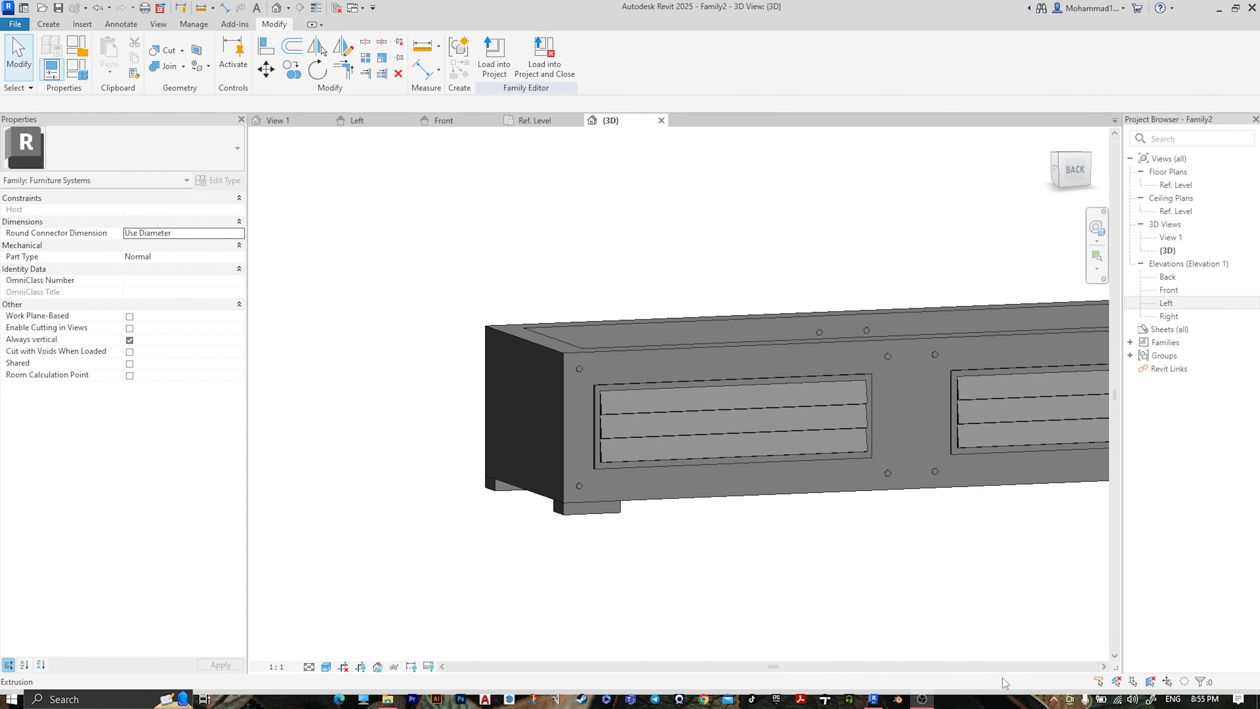
scroll(833, 421, down, 1)
middle_drag(852, 432, 654, 427)
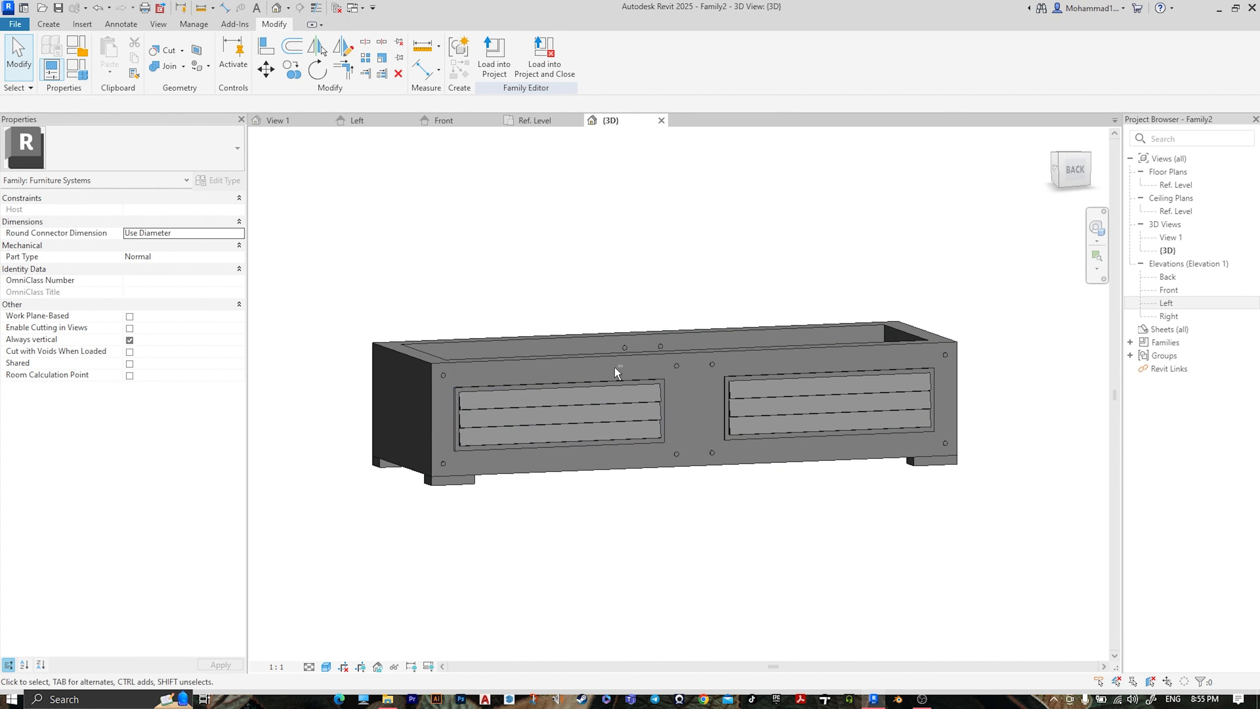
shift+middle_drag(614, 366, 707, 348)
scroll(535, 334, up, 1)
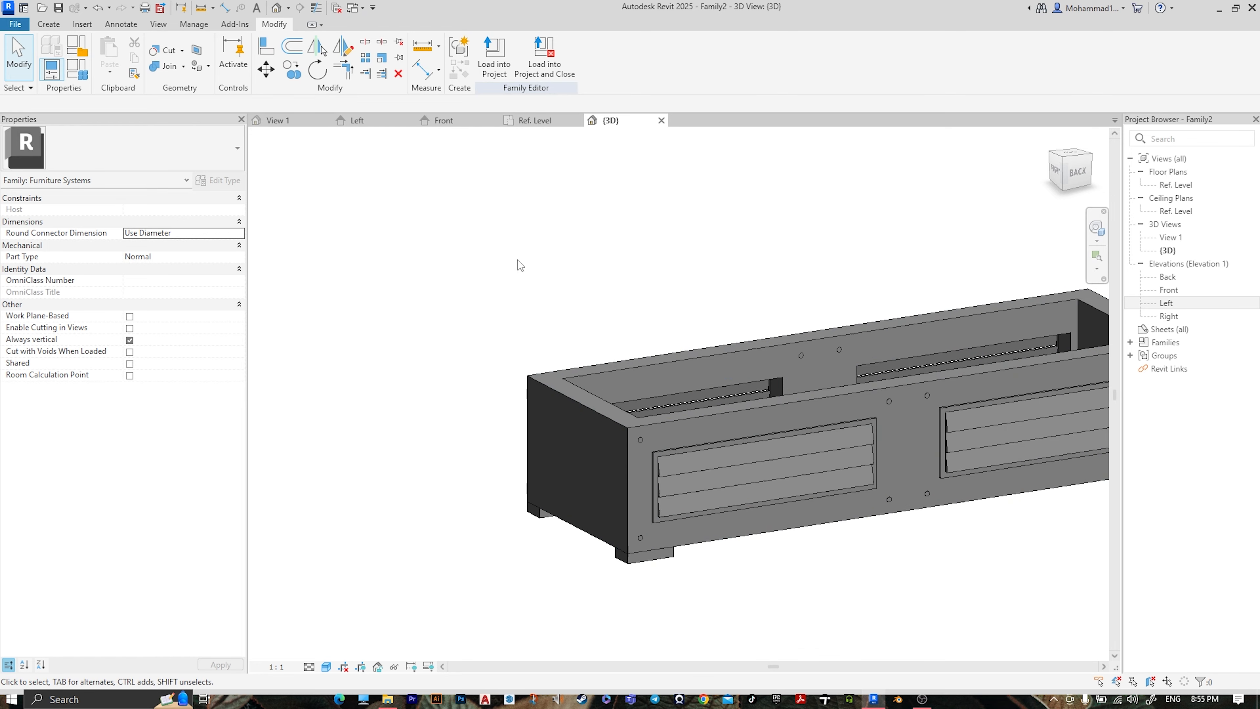
Select the flower bed's body, create a new material for it and open the Asset Browser
scroll(602, 360, up, 2)
shift+middle_drag(602, 360, 598, 294)
click(598, 294)
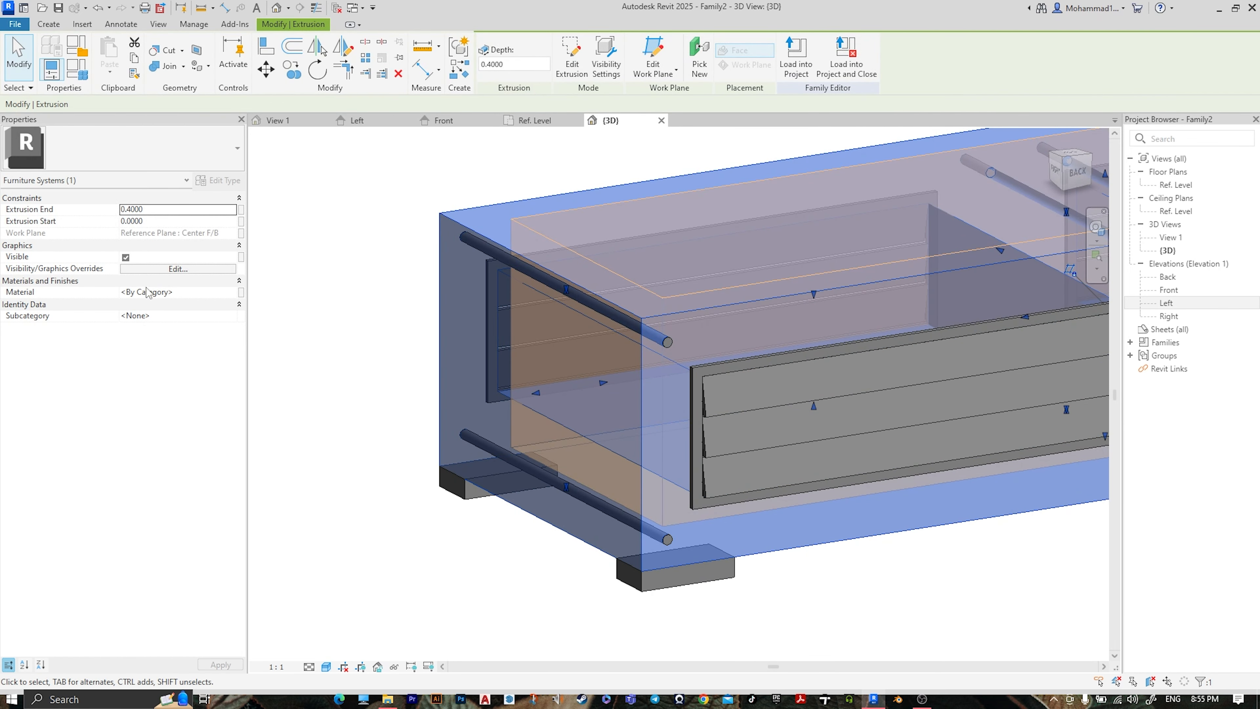
click(213, 295)
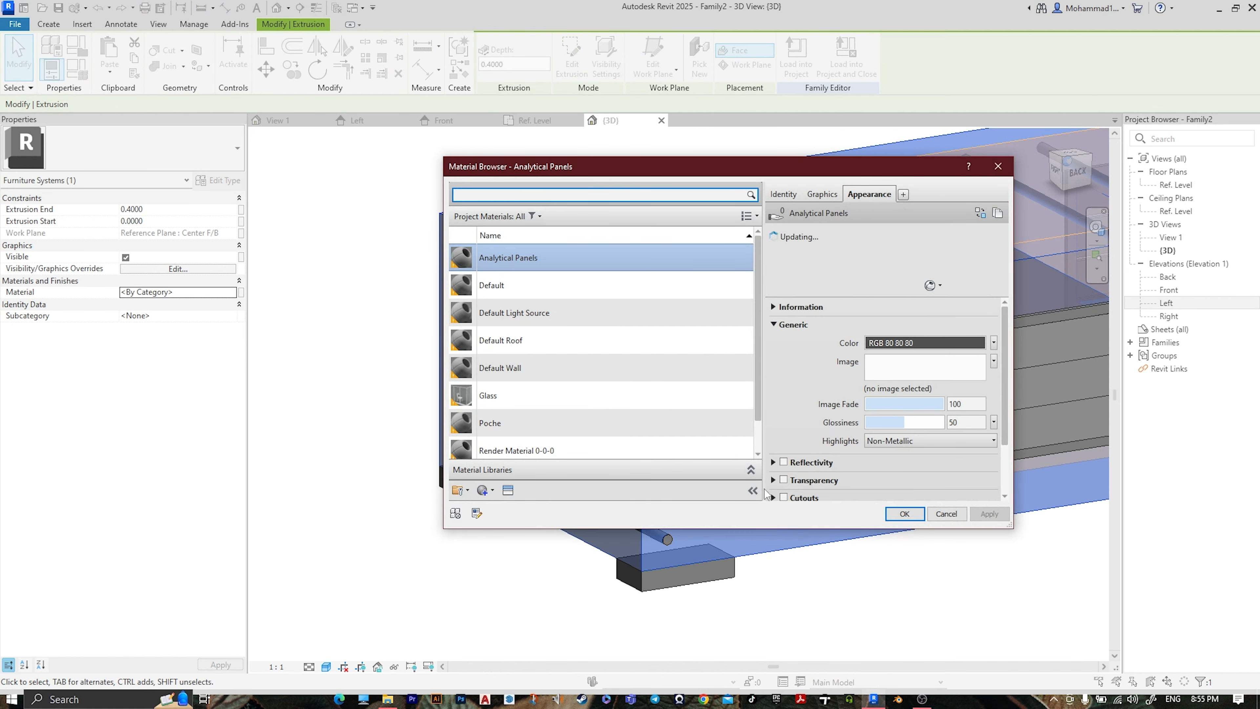
click(492, 491)
click(526, 451)
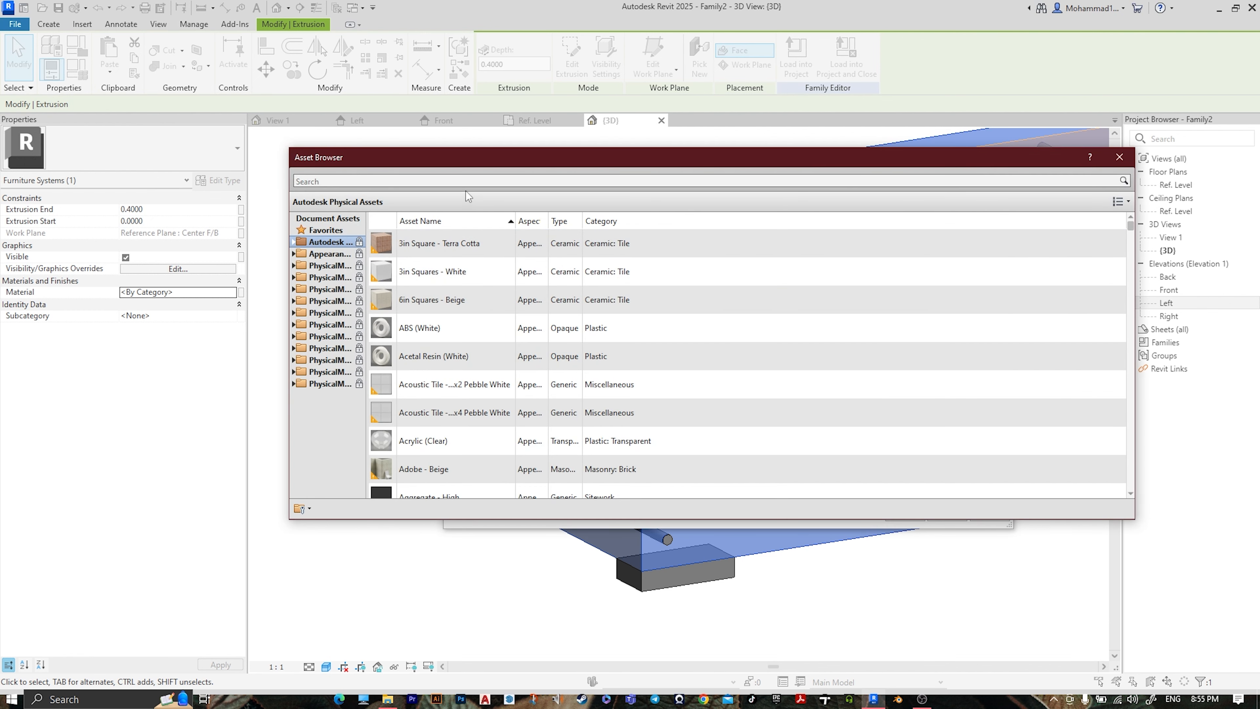
Search the assets for WOOD, give the new material the Walnut appearance and assign it to the body
click(457, 184)
text(WOOD)
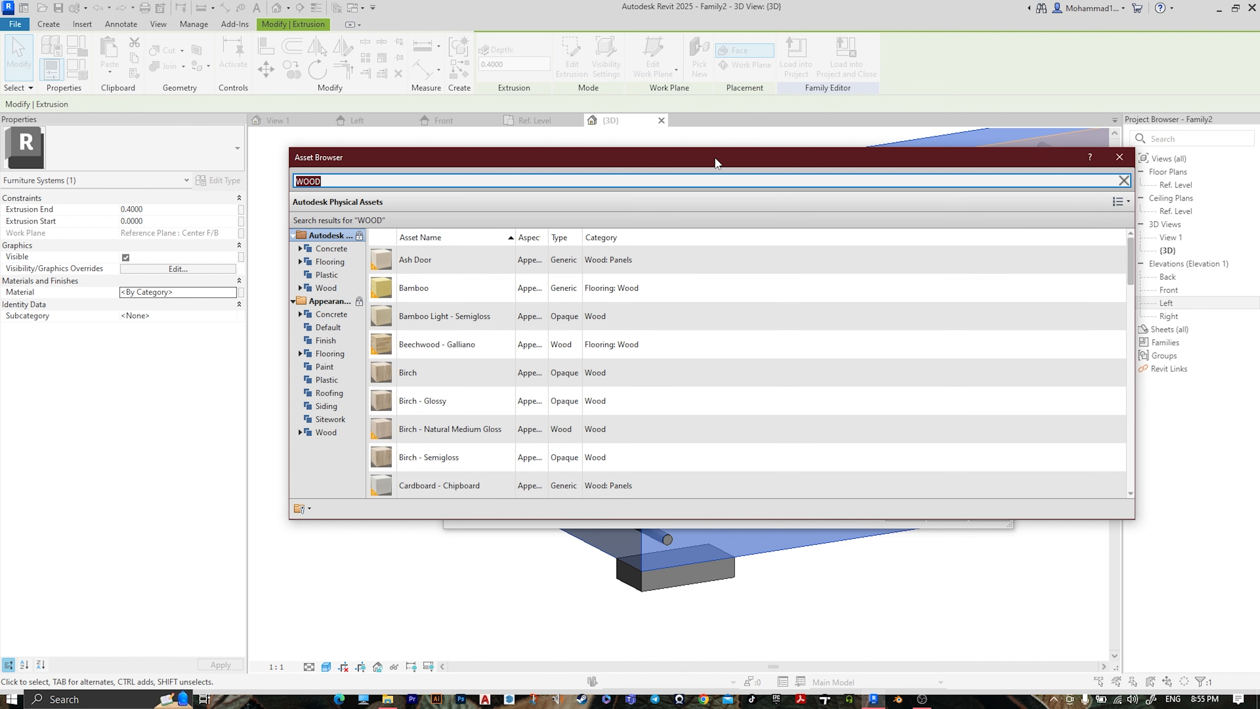
scroll(642, 336, down, 2)
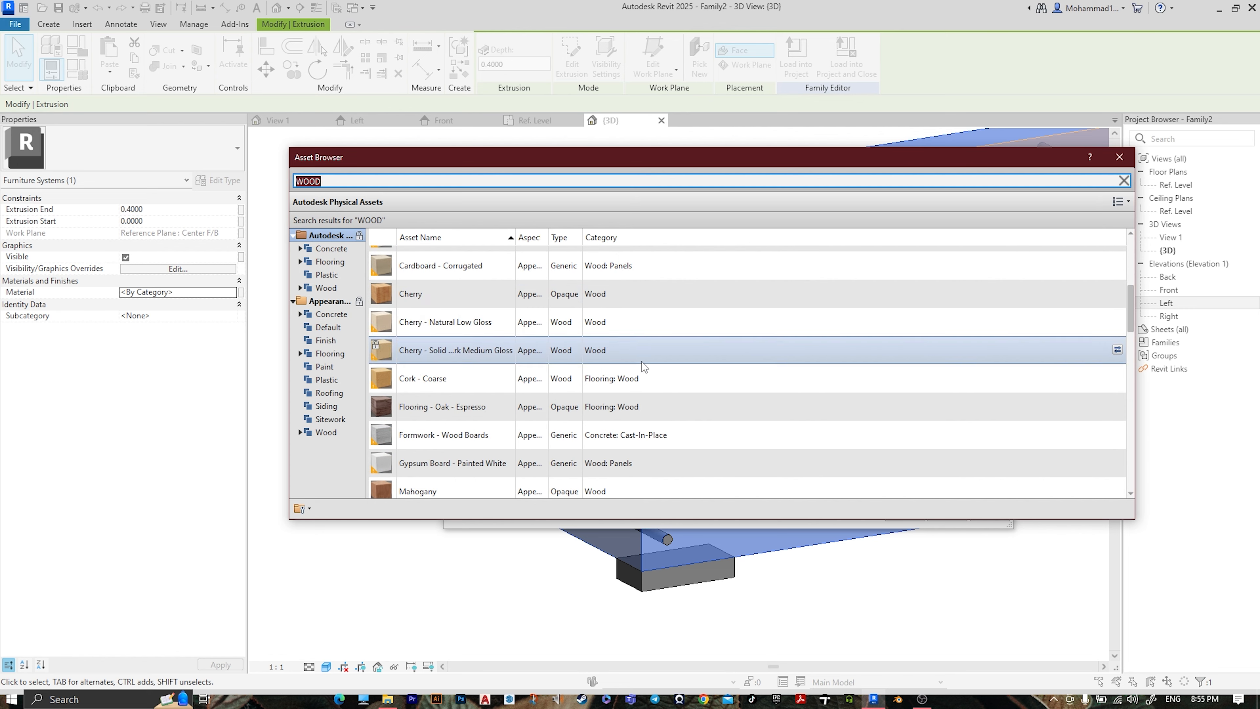
scroll(729, 330, down, 3)
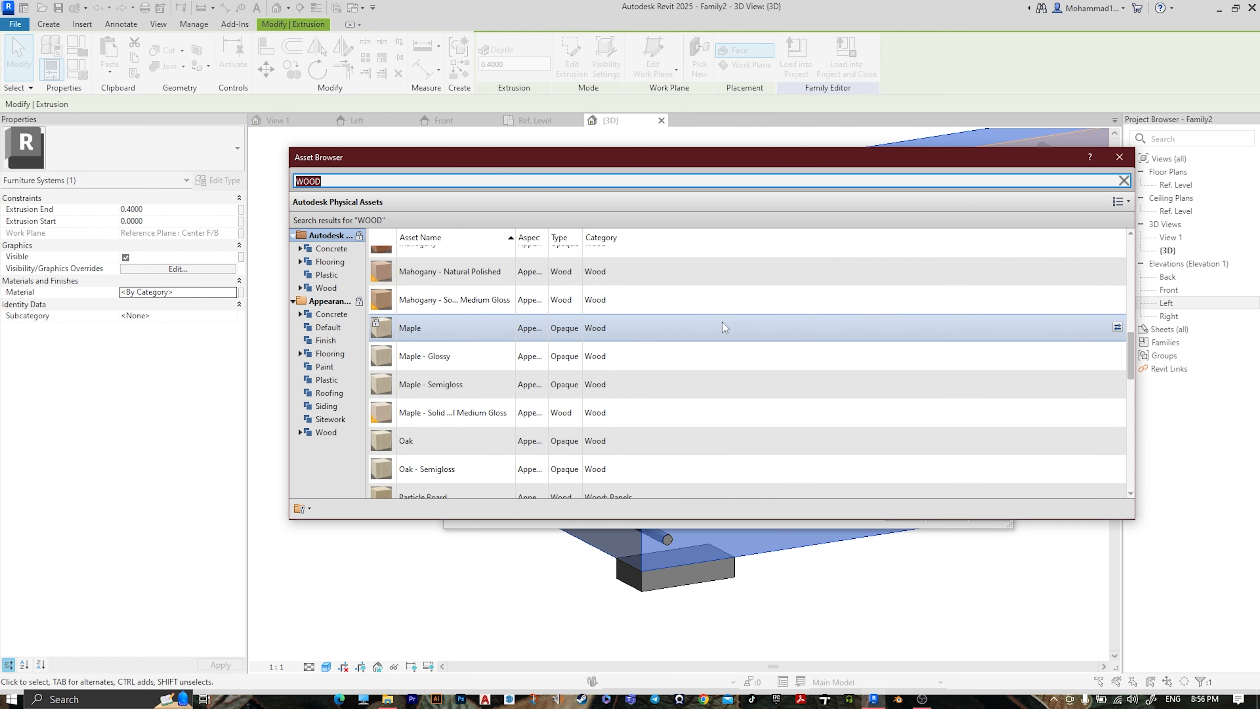
scroll(545, 394, down, 3)
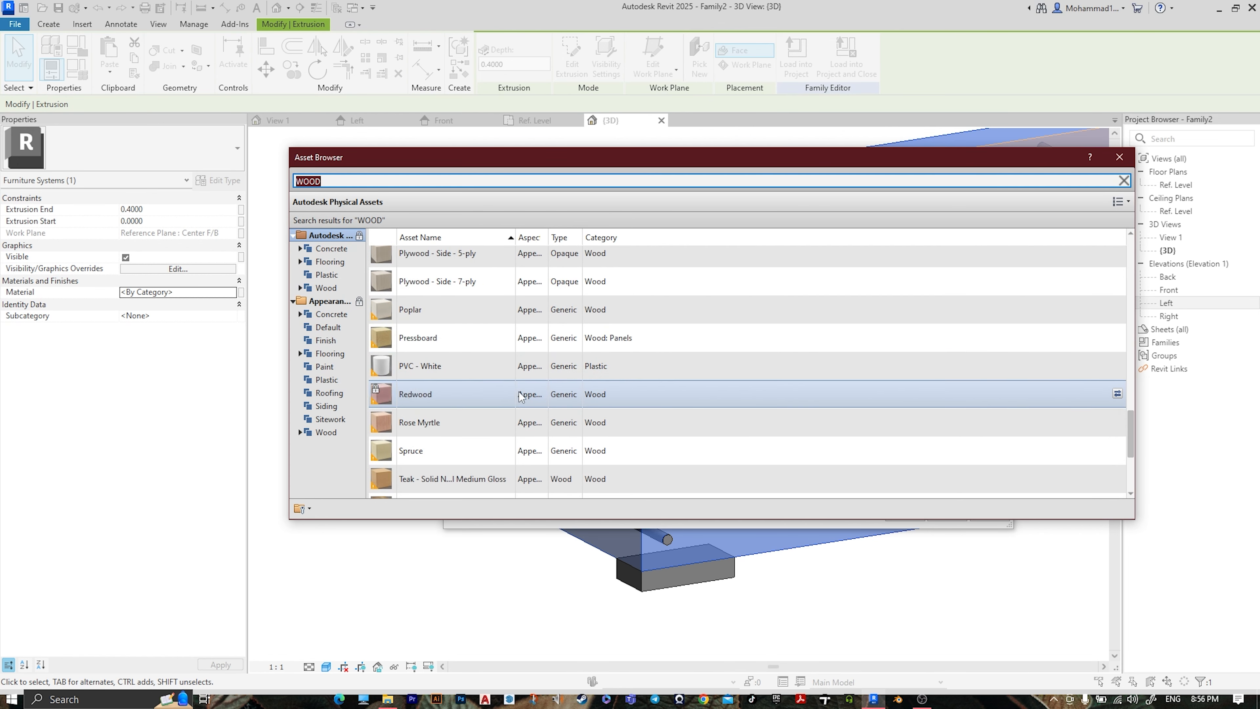
scroll(695, 394, down, 3)
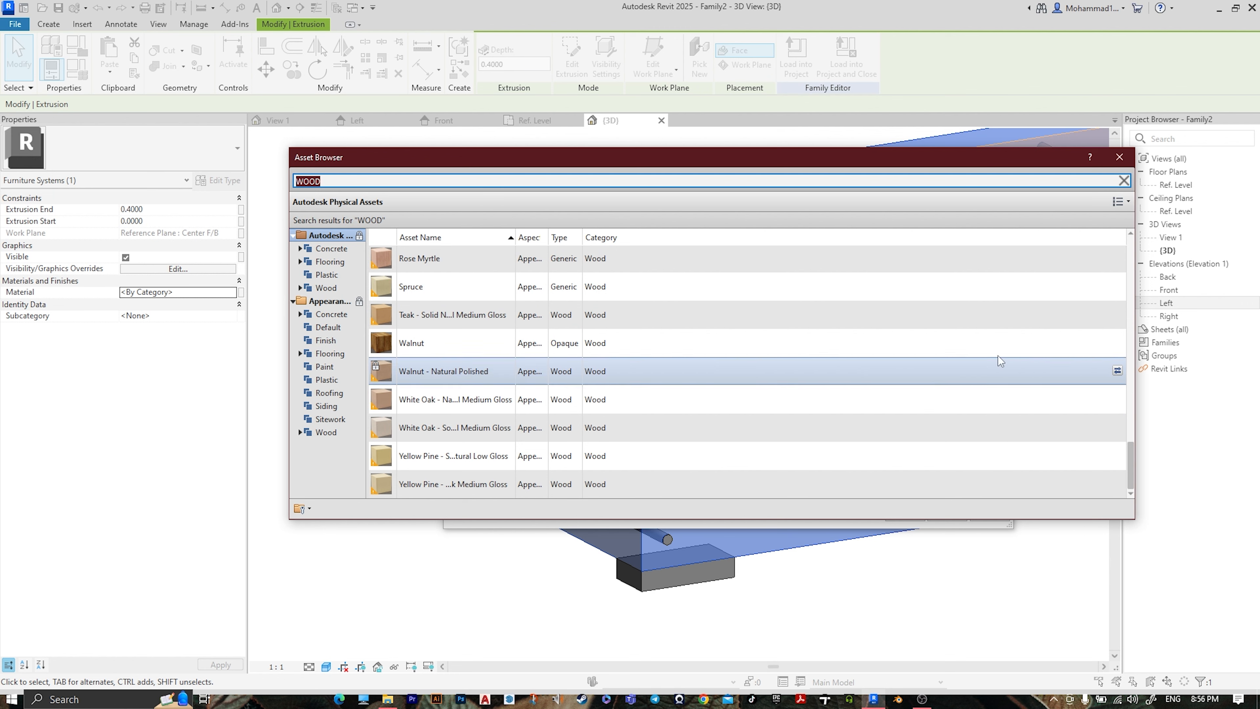
click(1119, 343)
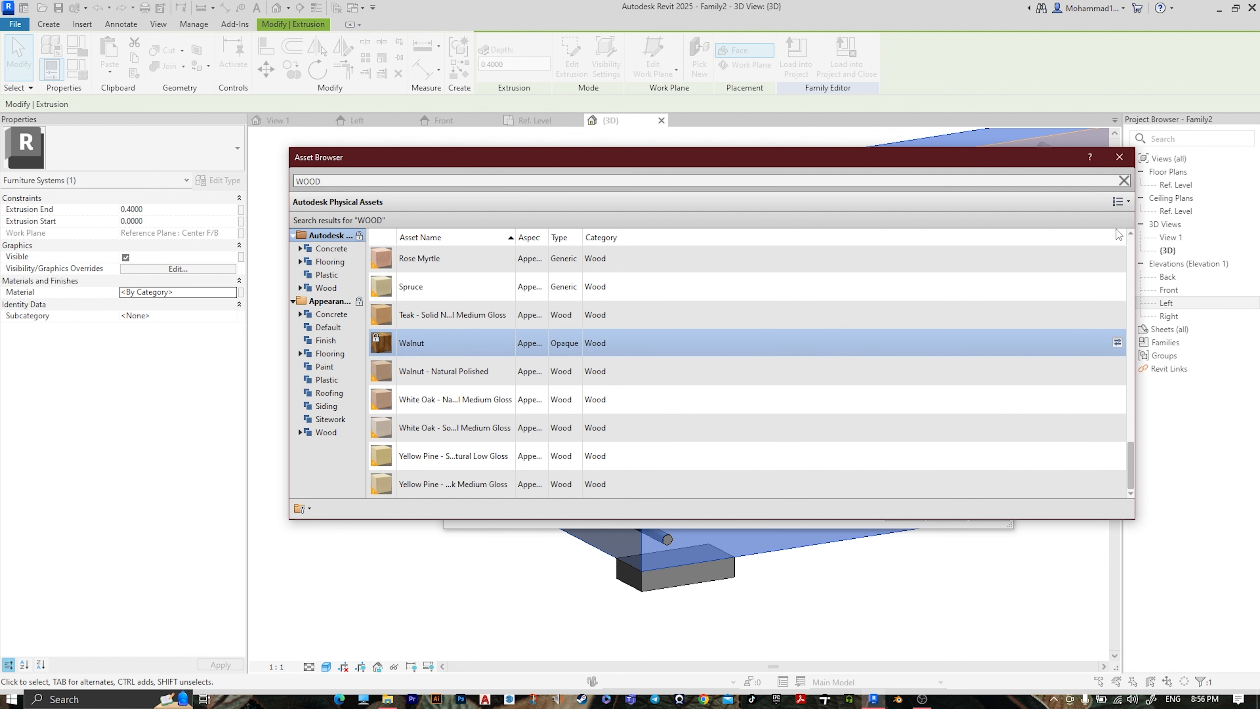
click(1119, 157)
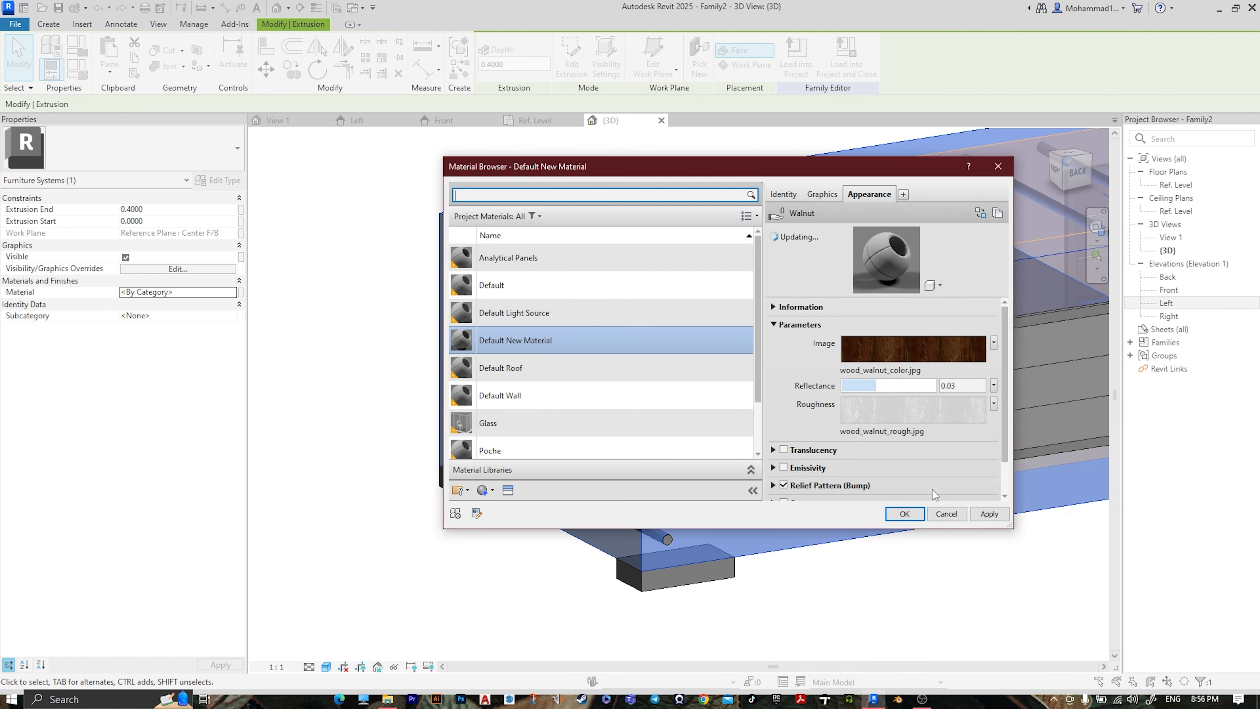
click(905, 514)
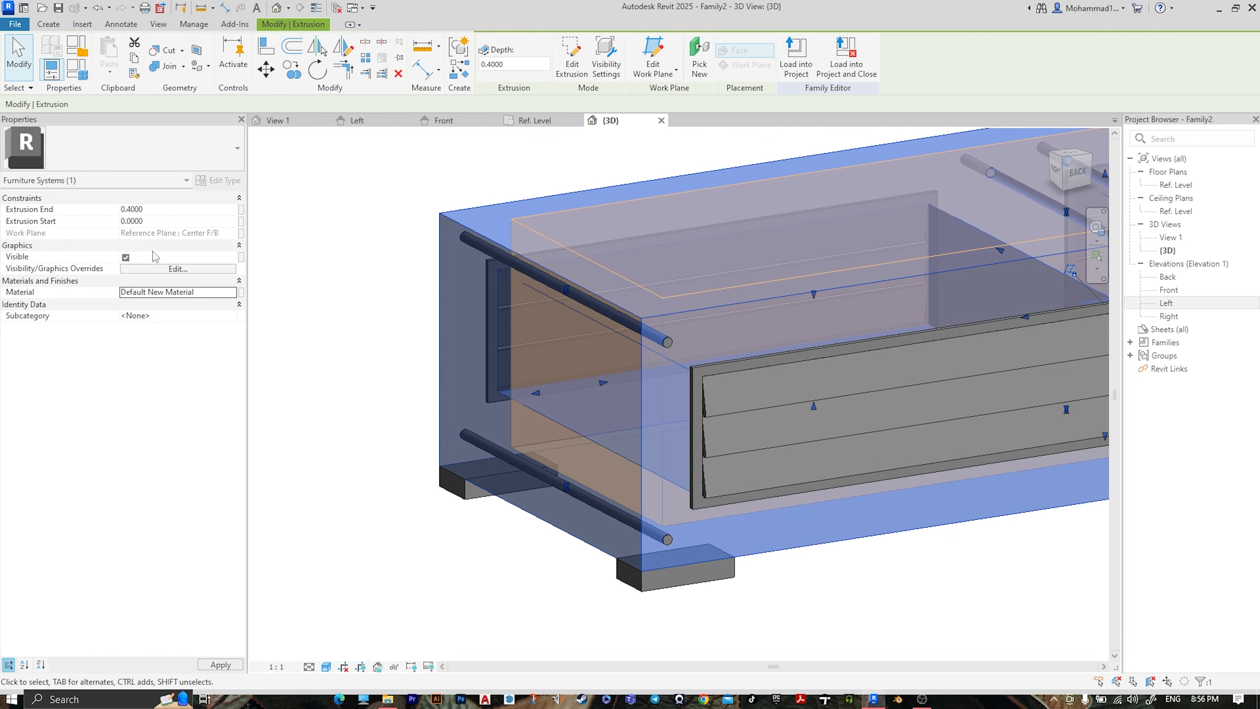
Assign the body's Default New Material to all four sets of slats in the front and back windows
click(209, 293)
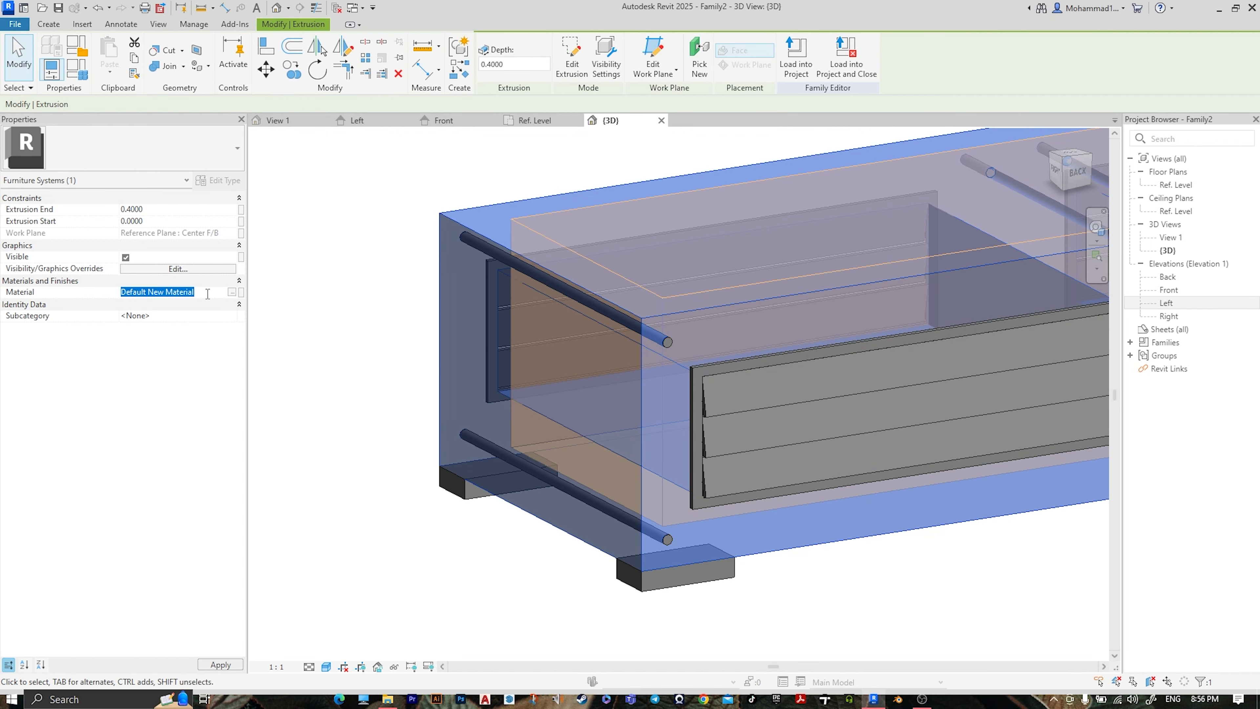
click(318, 373)
scroll(358, 364, down, 2)
click(523, 376)
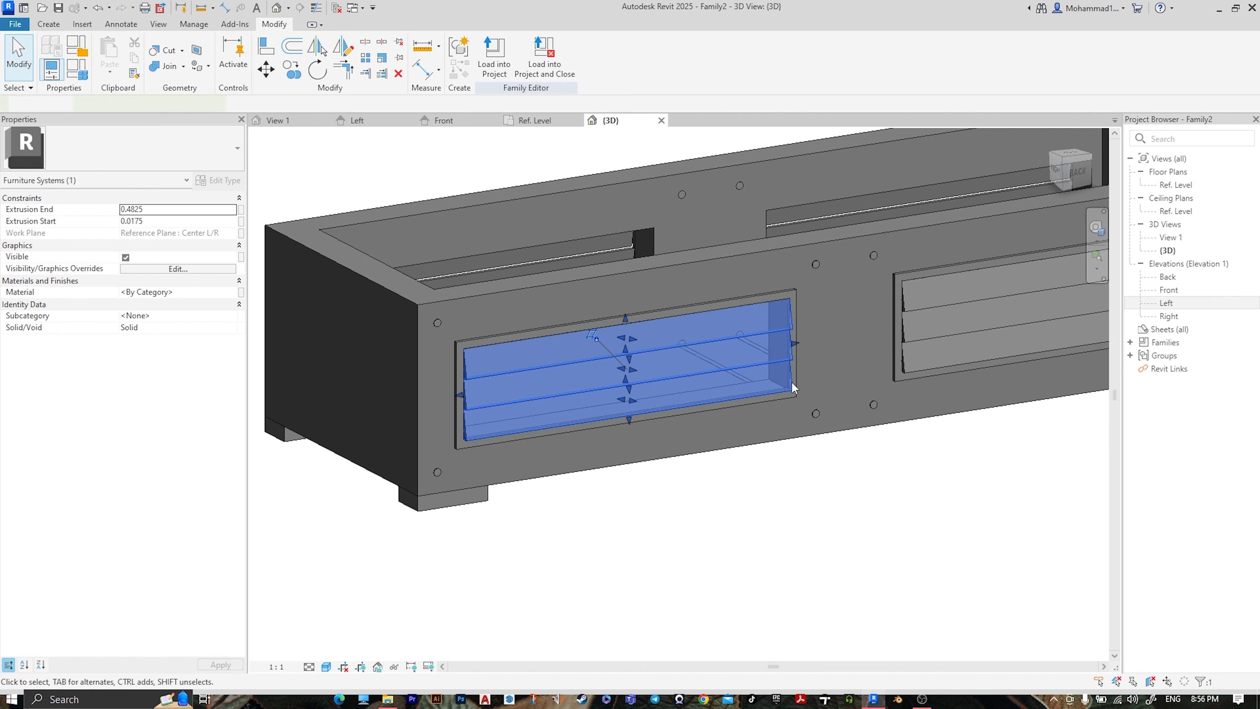
ctrl+click(1003, 321)
scroll(828, 303, down, 3)
shift+middle_drag(828, 303, 698, 390)
ctrl+click(698, 390)
ctrl+click(834, 402)
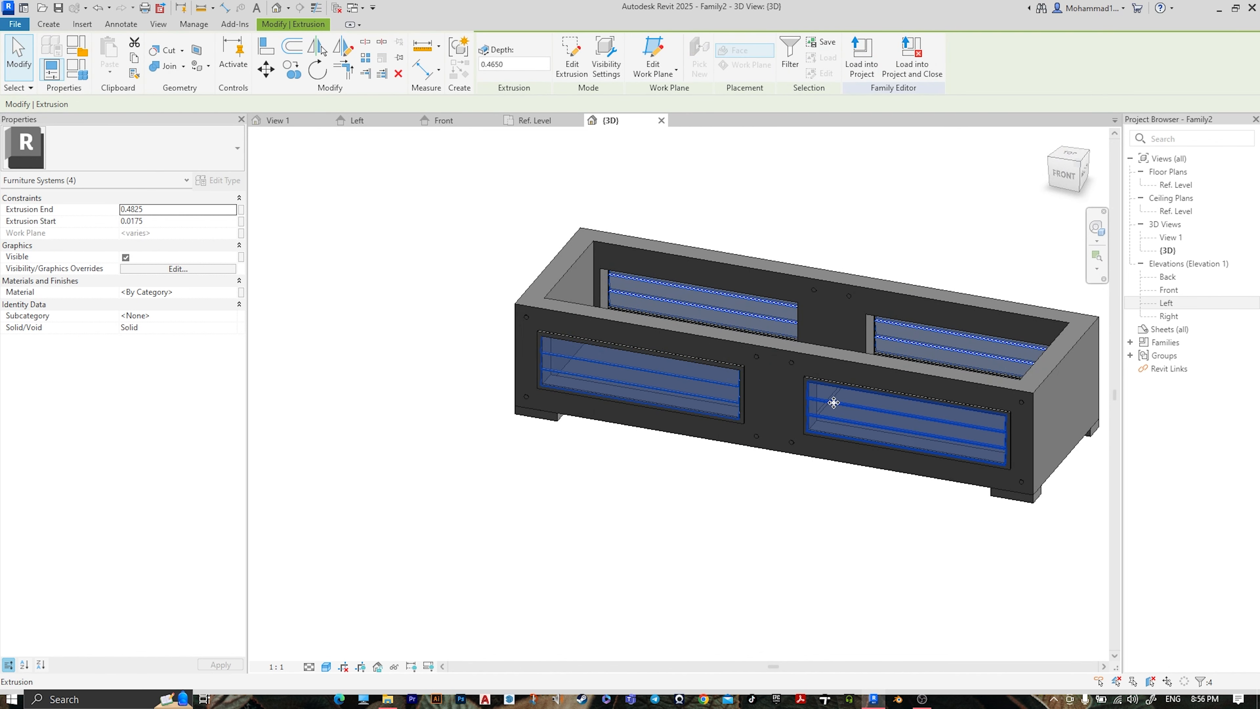
click(196, 293)
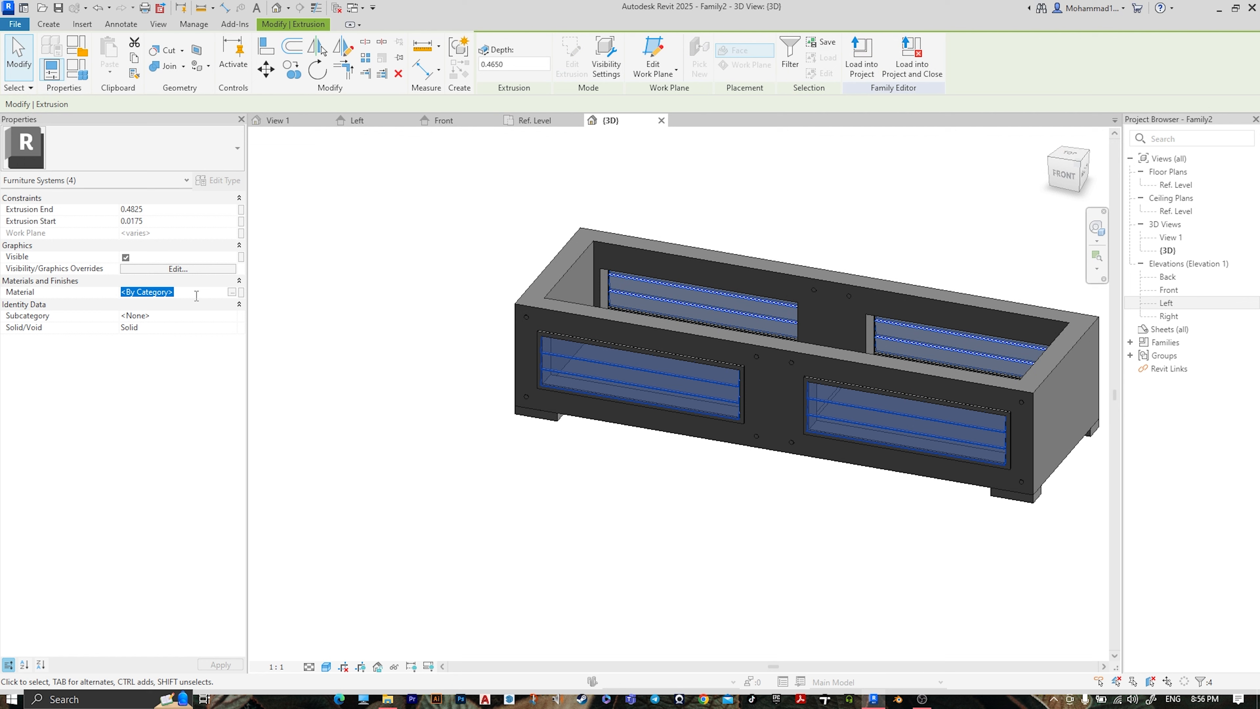
click(355, 349)
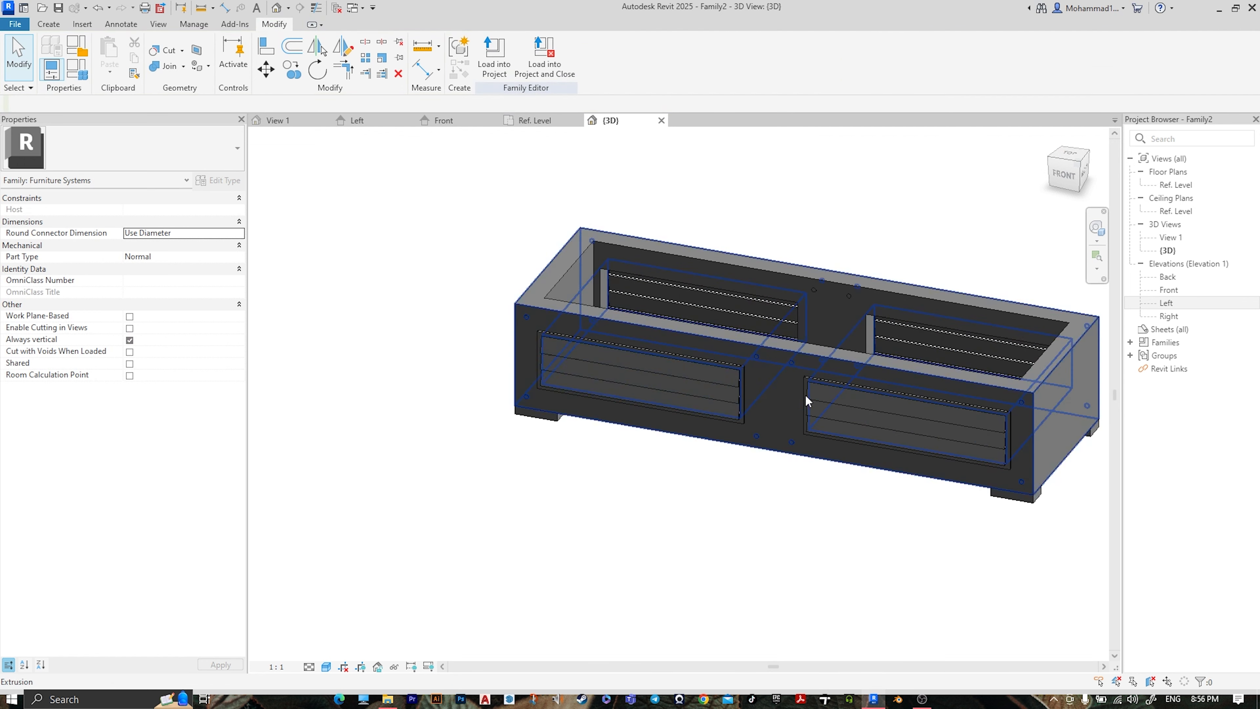
Change the 3D view's visual style to Realistic
click(325, 667)
click(379, 652)
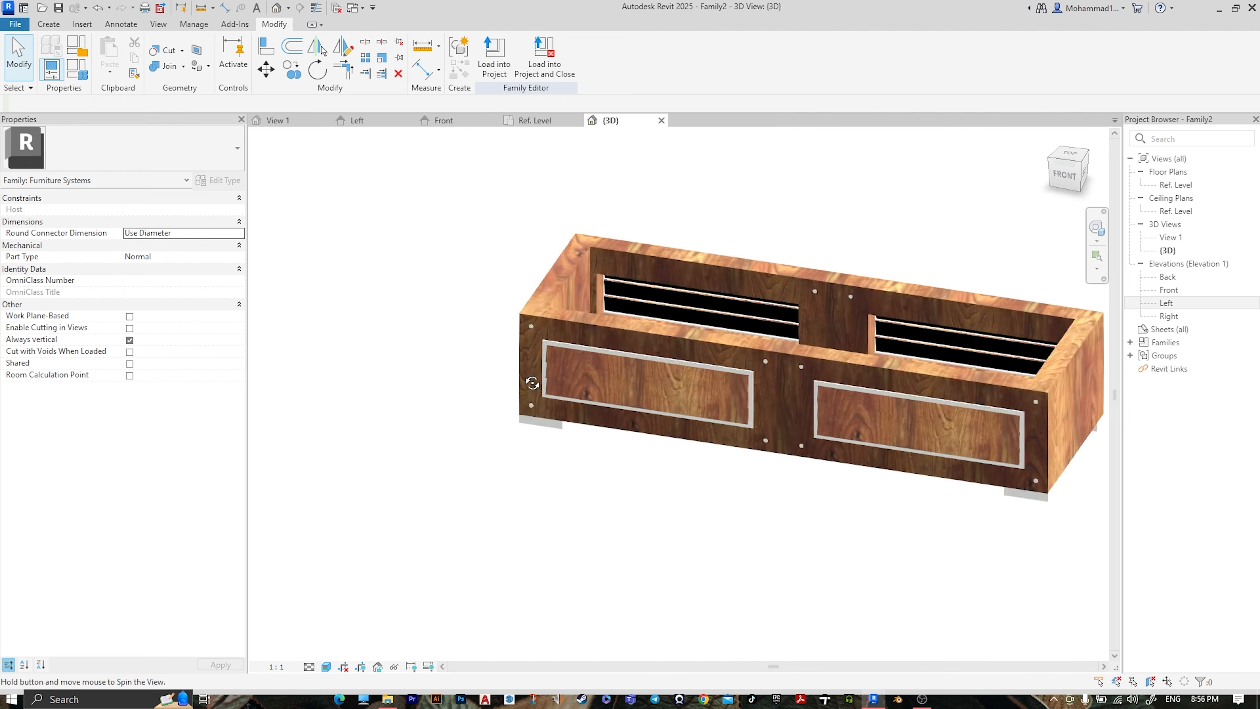
shift+middle_drag(515, 379, 644, 347)
scroll(639, 345, up, 5)
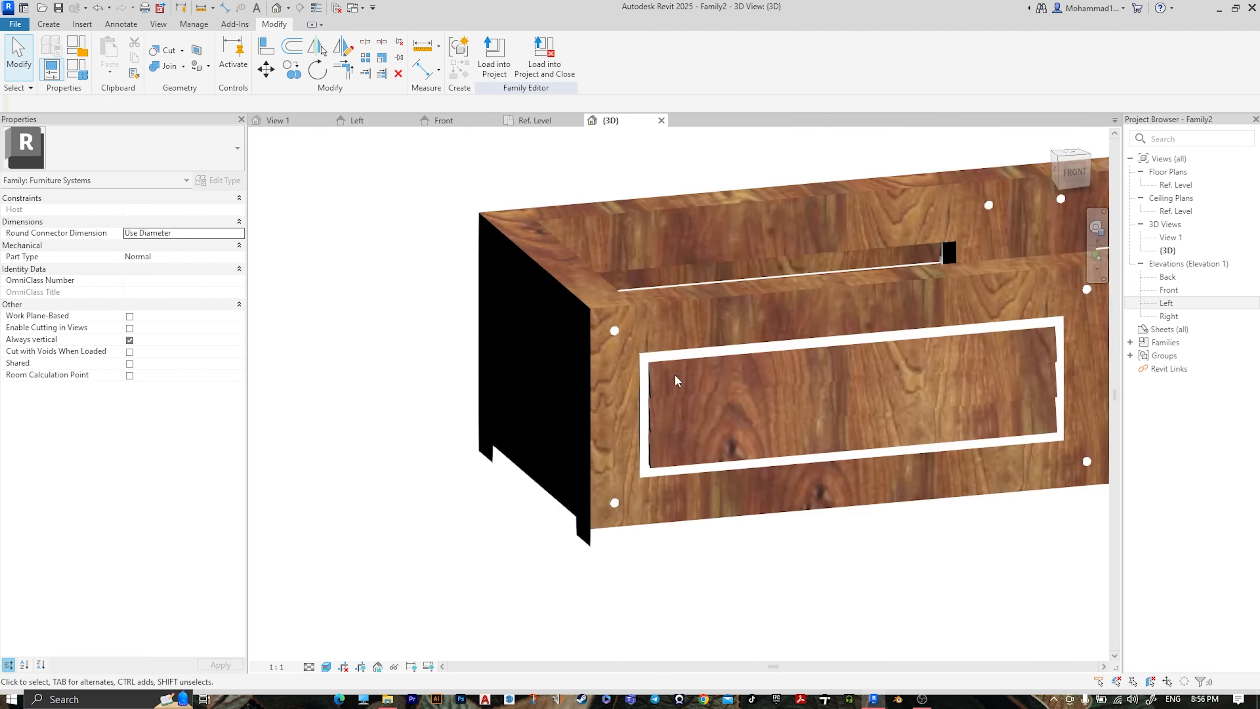
Select all four window frames on the flower bed's front and back sides
click(641, 341)
scroll(676, 353, down, 4)
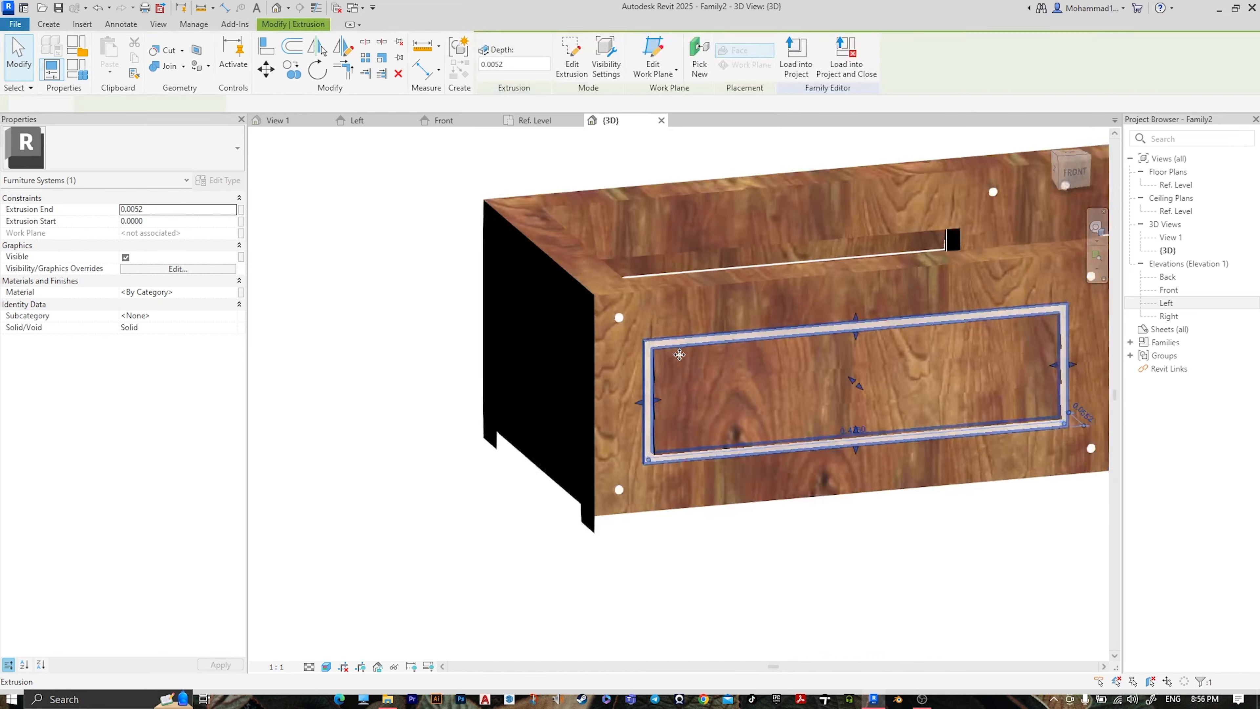
middle_drag(903, 360, 581, 416)
scroll(580, 416, down, 3)
scroll(760, 374, up, 5)
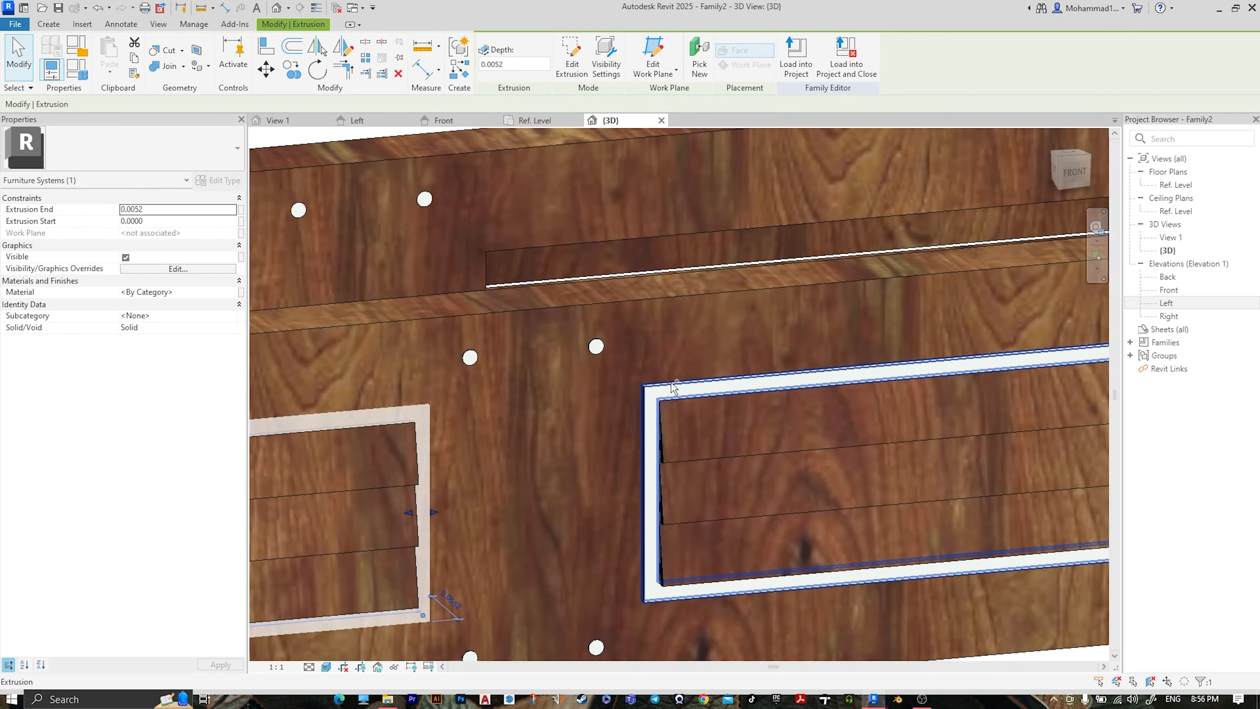
ctrl+click(760, 375)
scroll(756, 344, down, 4)
shift+middle_drag(756, 344, 542, 441)
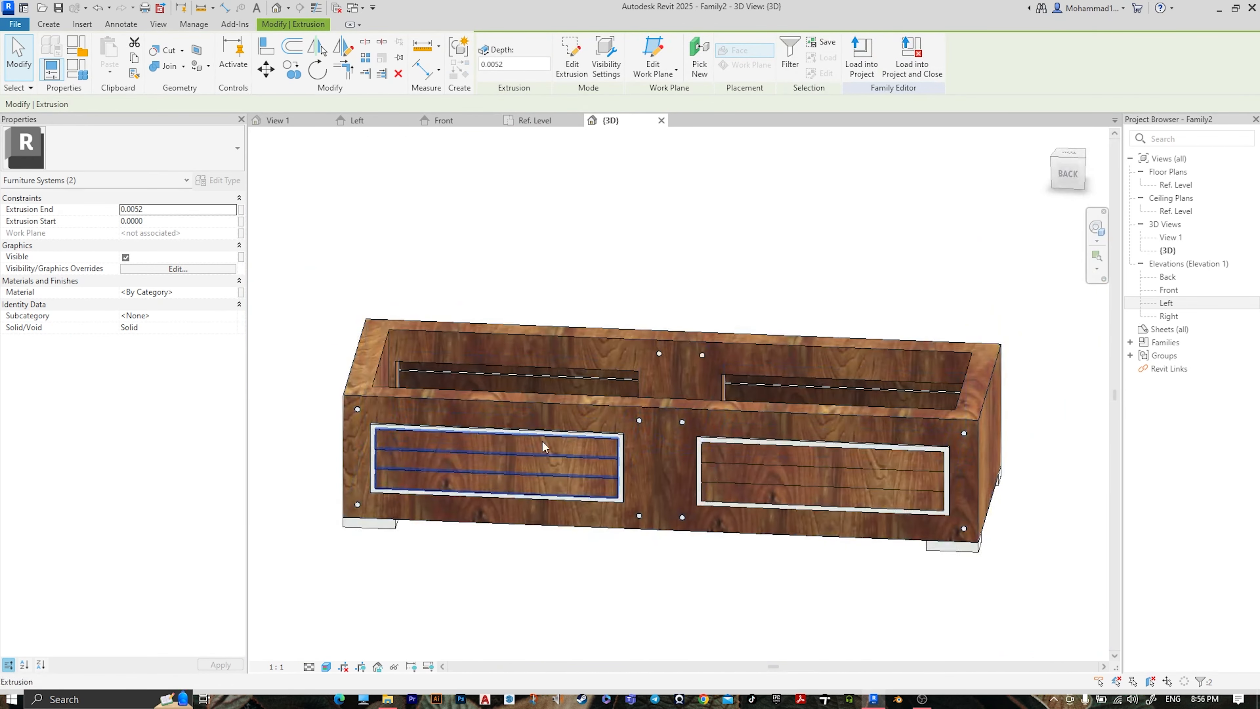
scroll(671, 417, up, 5)
scroll(668, 417, up, 2)
ctrl+click(669, 425)
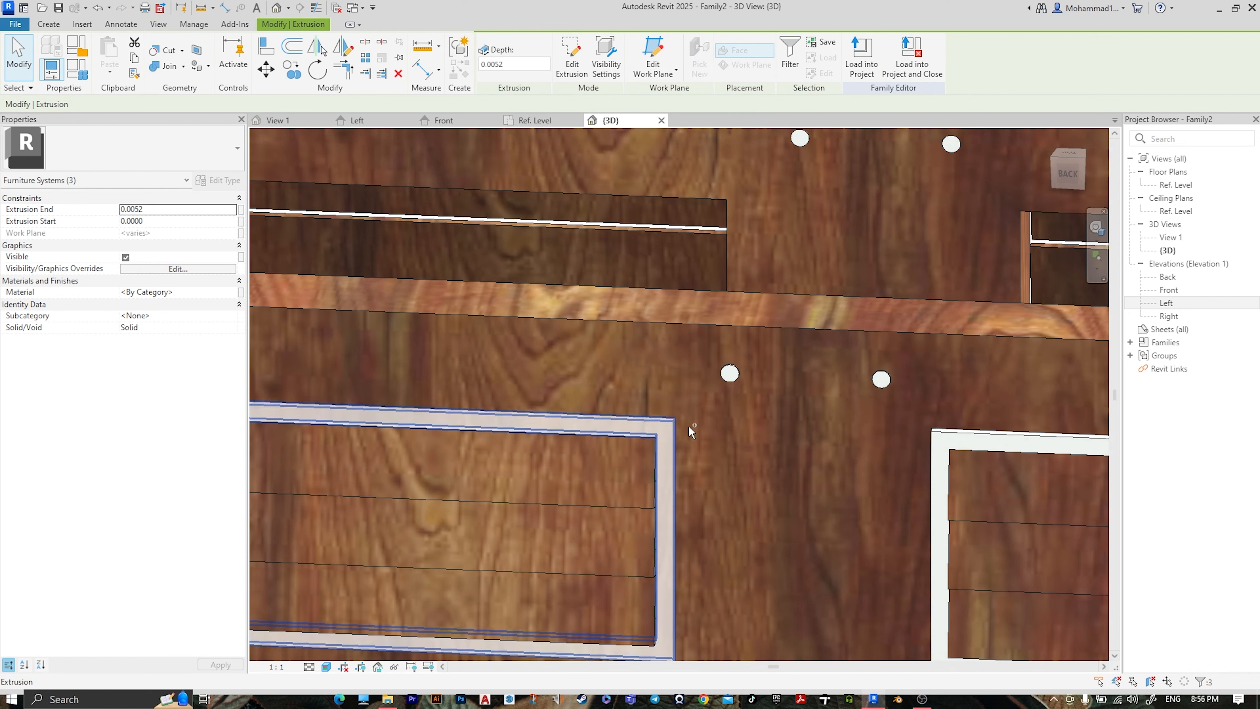
ctrl+click(956, 437)
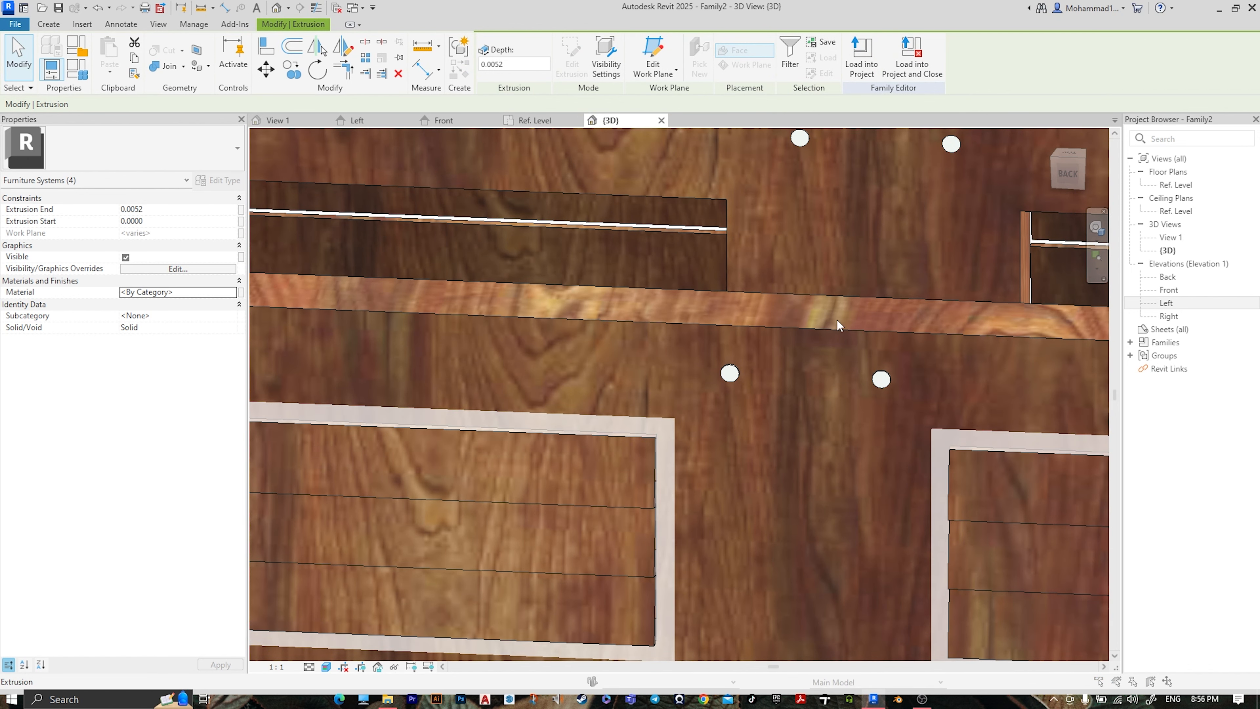
Create a new material for the selected window frames and open the Asset Browser to replace its appearance
click(232, 292)
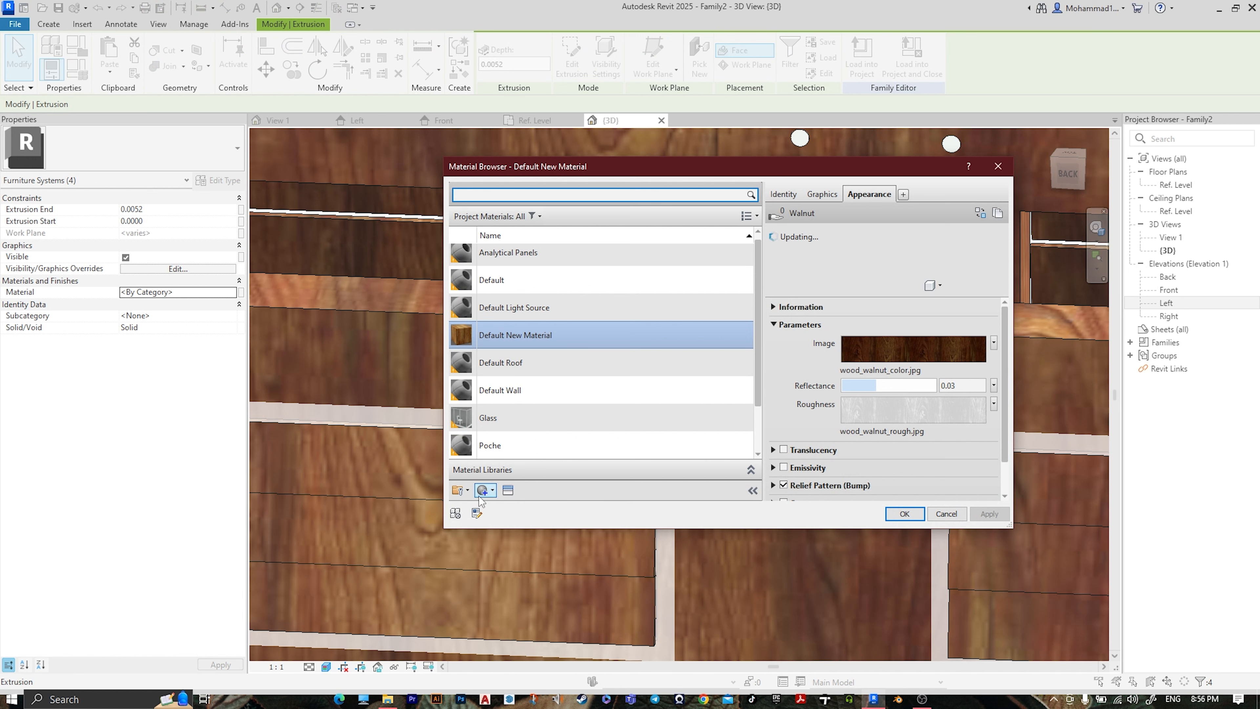
click(480, 501)
click(511, 448)
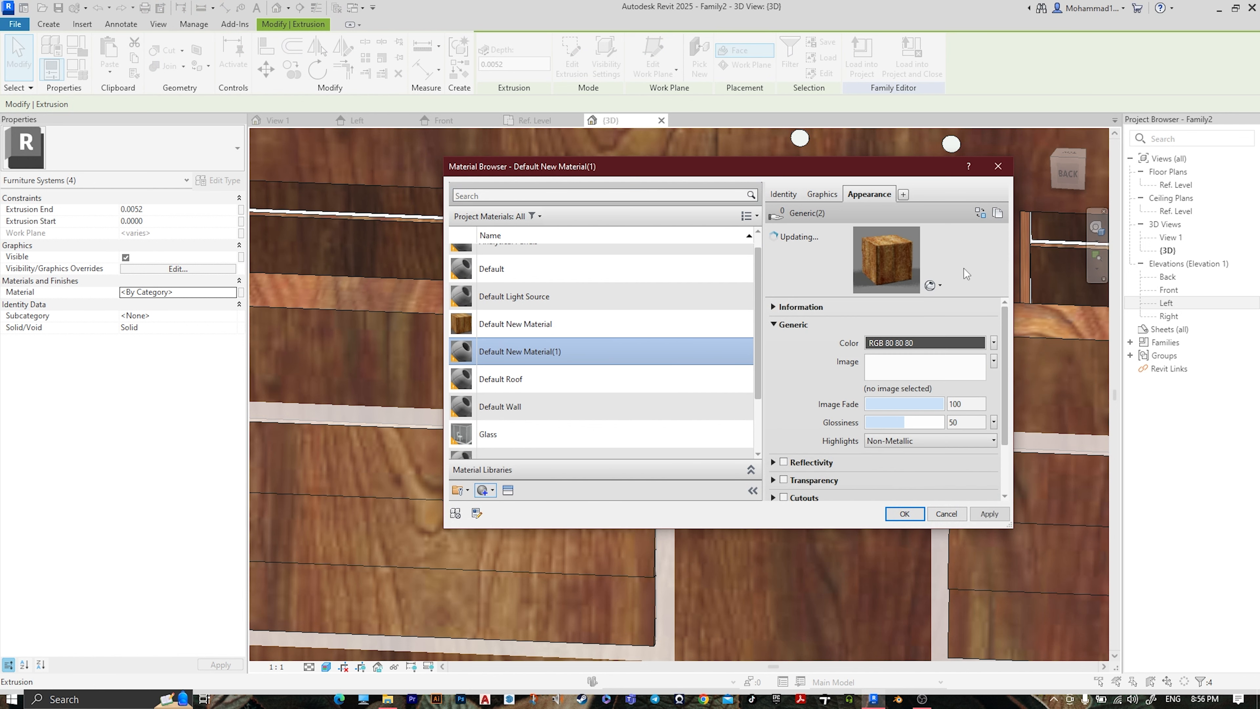
click(980, 213)
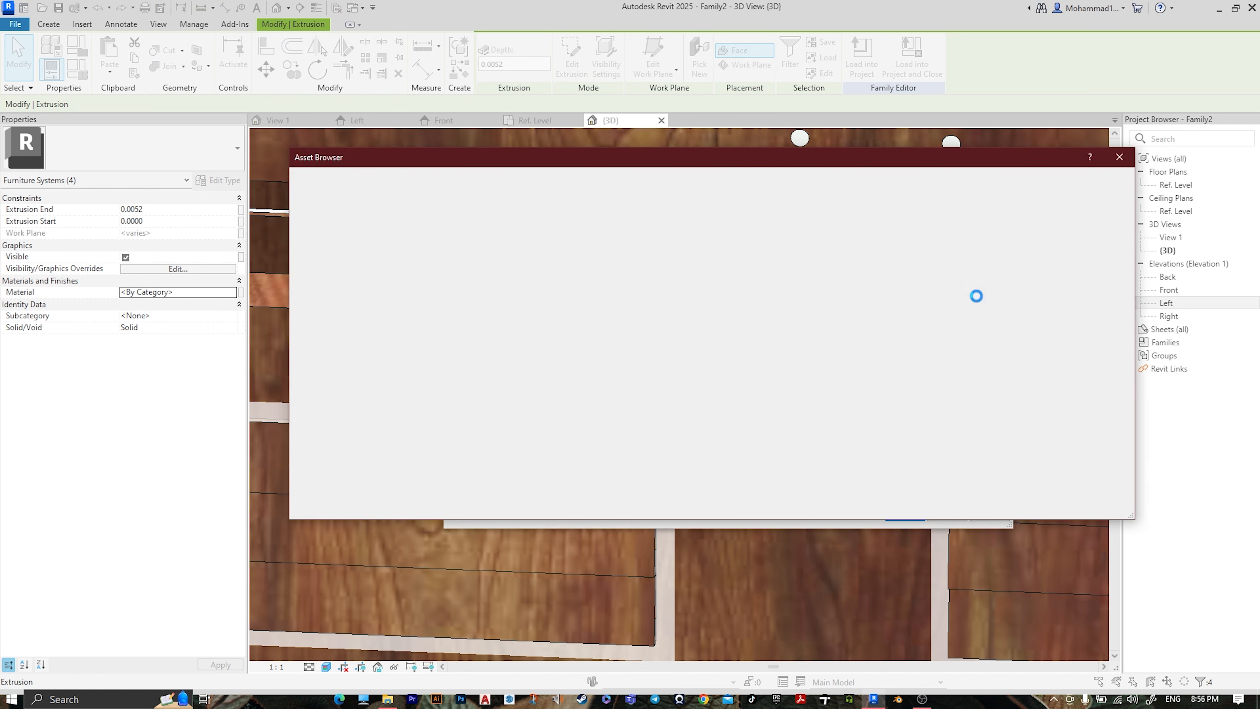
Search the assets for WOOD, give the new material the Bamboo Light - Semigloss appearance and assign it to the four frames
click(626, 181)
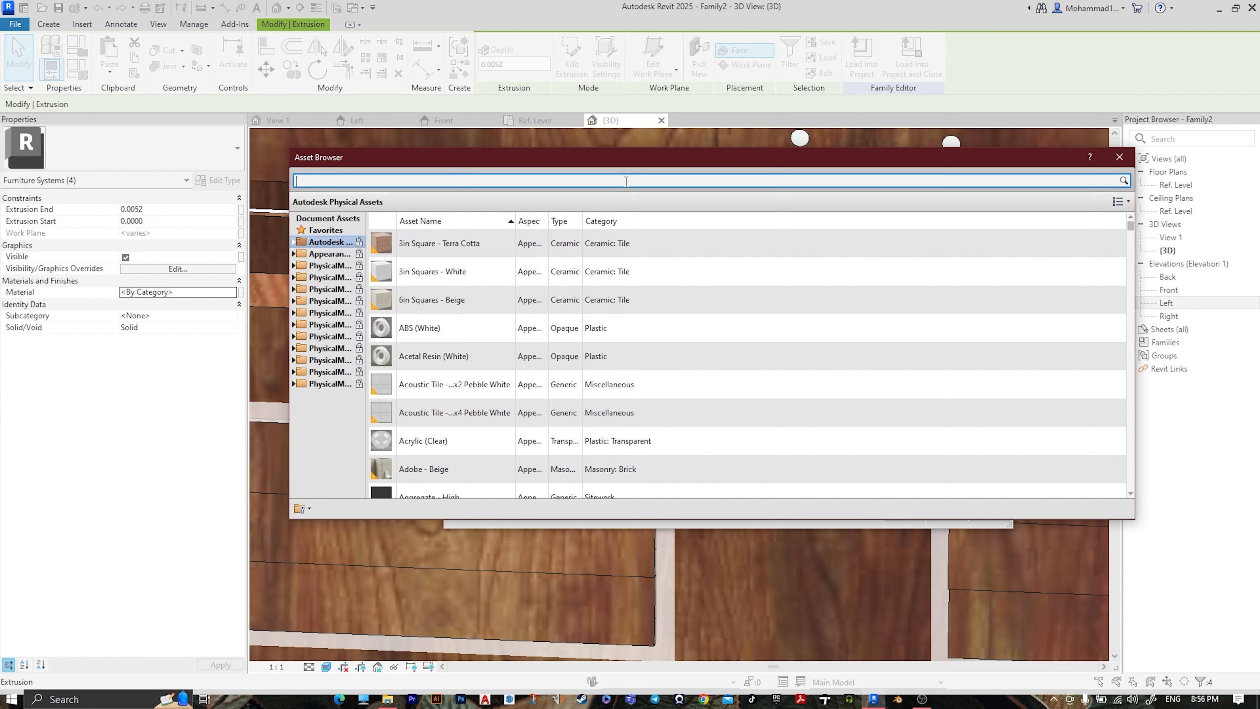
key(Return)
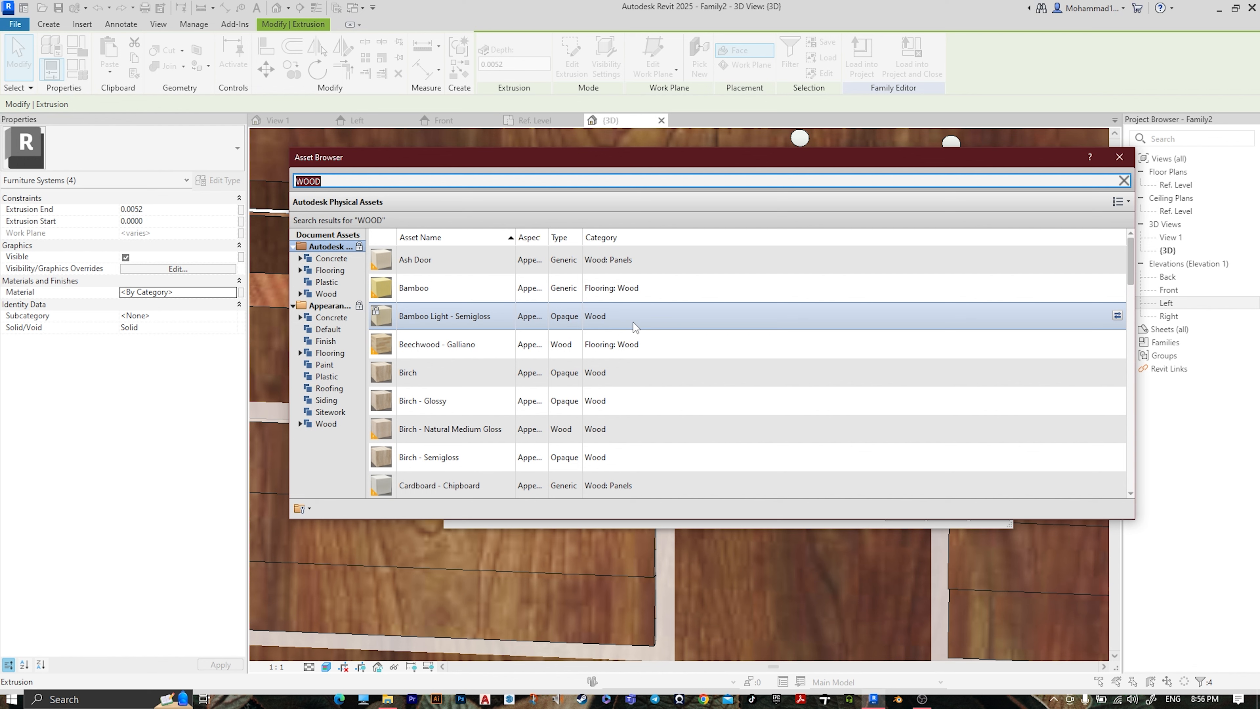
click(1118, 317)
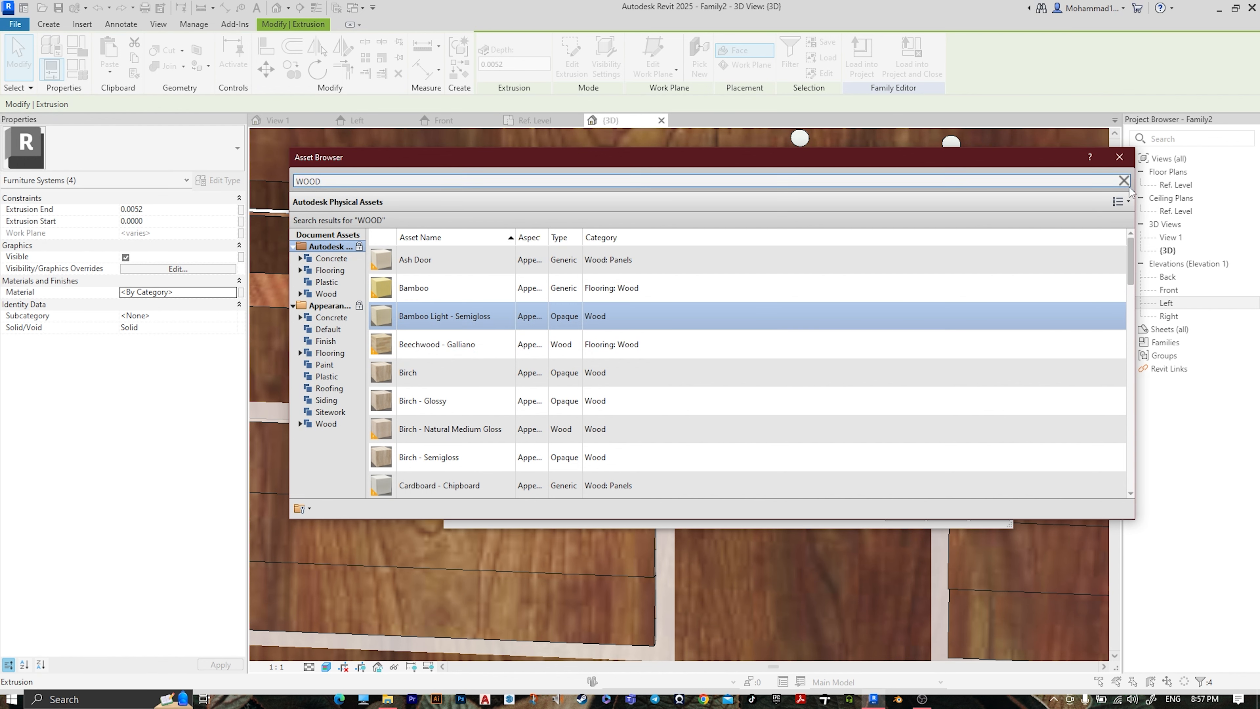
click(1119, 157)
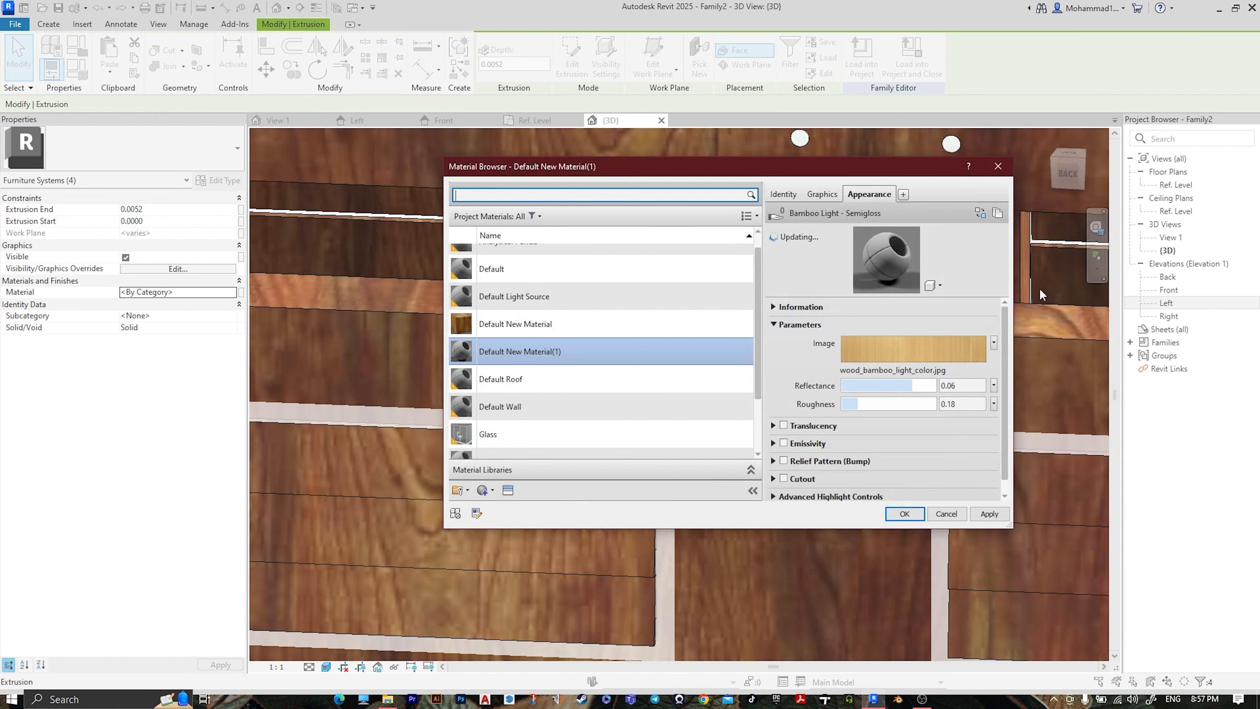
click(904, 513)
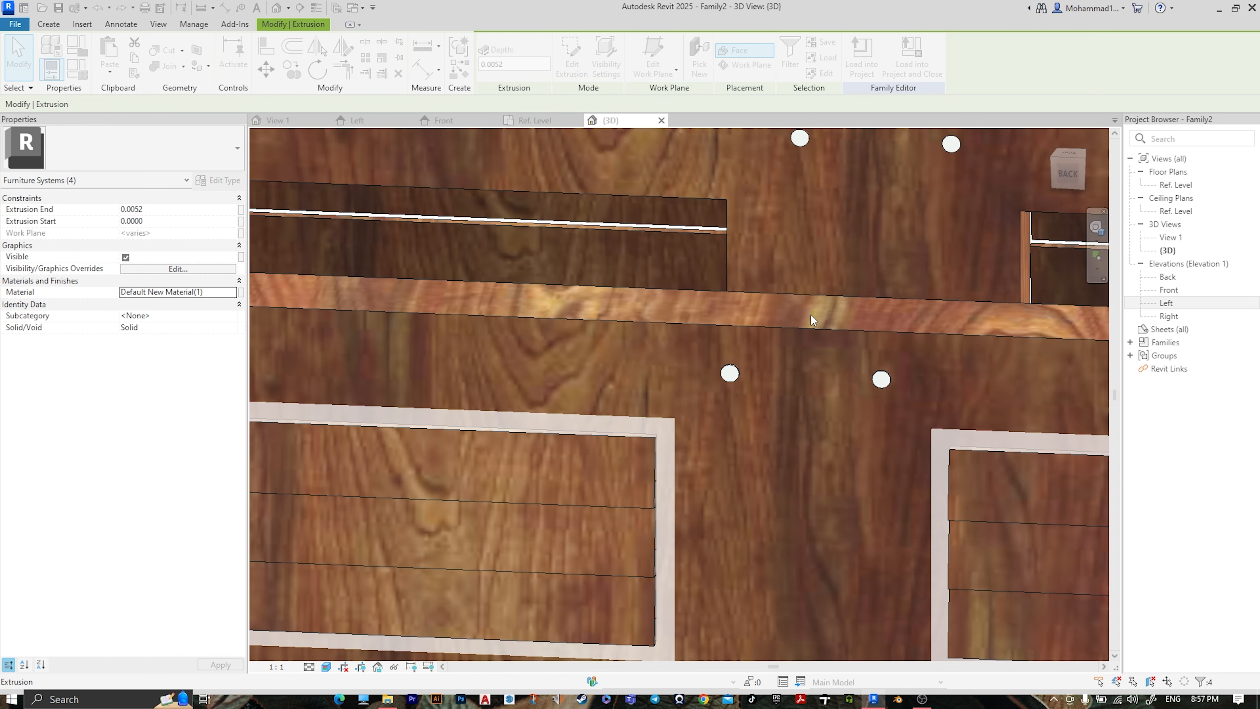
Copy the frames' material, Default New Material(1), to the set of slats in one back window
scroll(811, 321, down, 10)
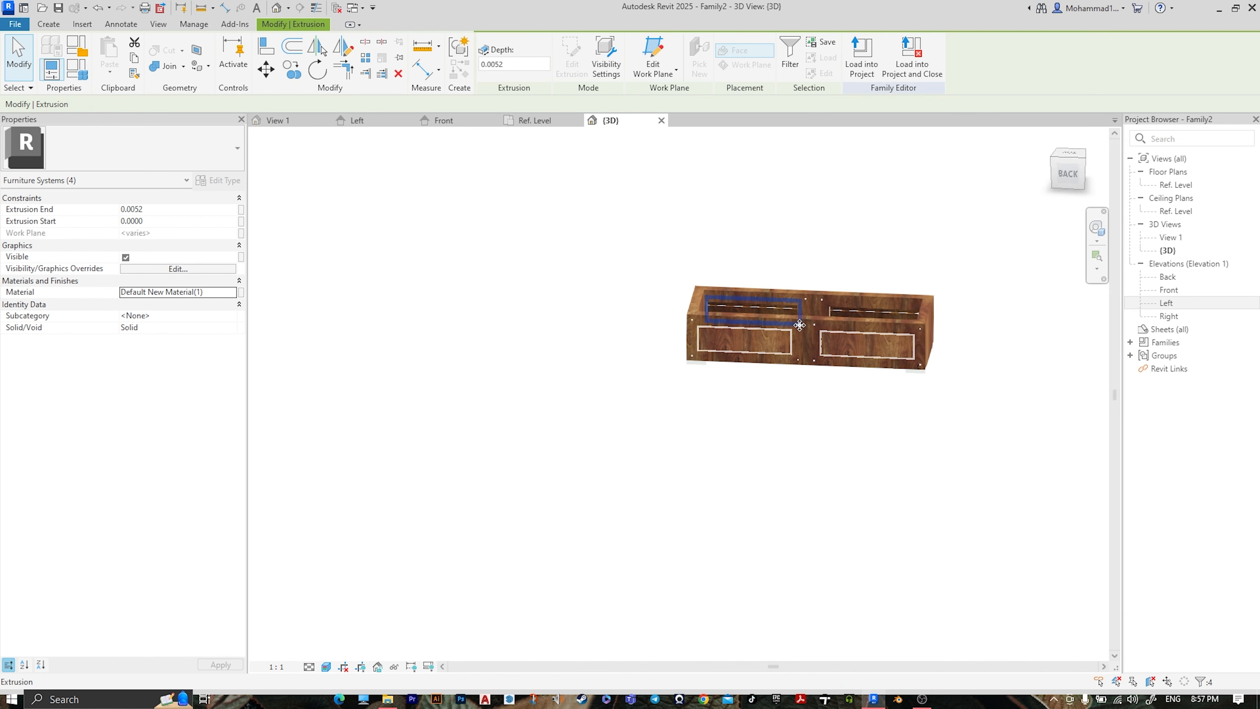
click(214, 293)
click(813, 400)
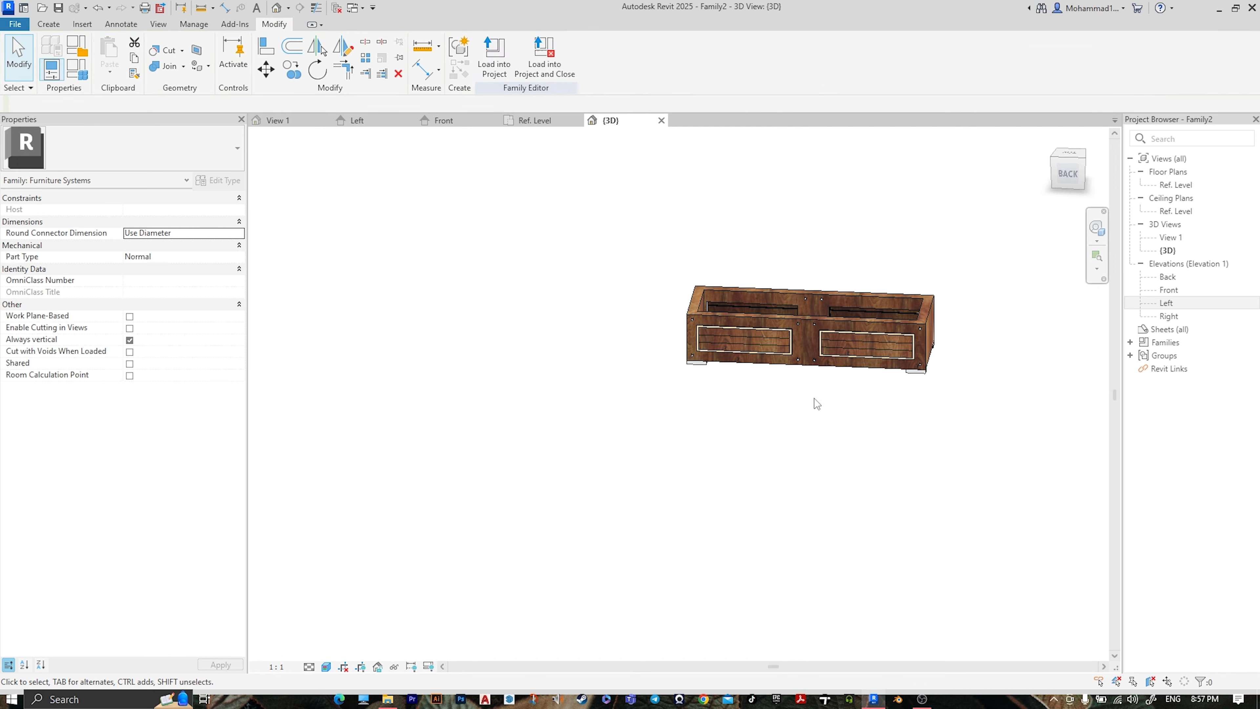
scroll(808, 359, up, 8)
click(711, 304)
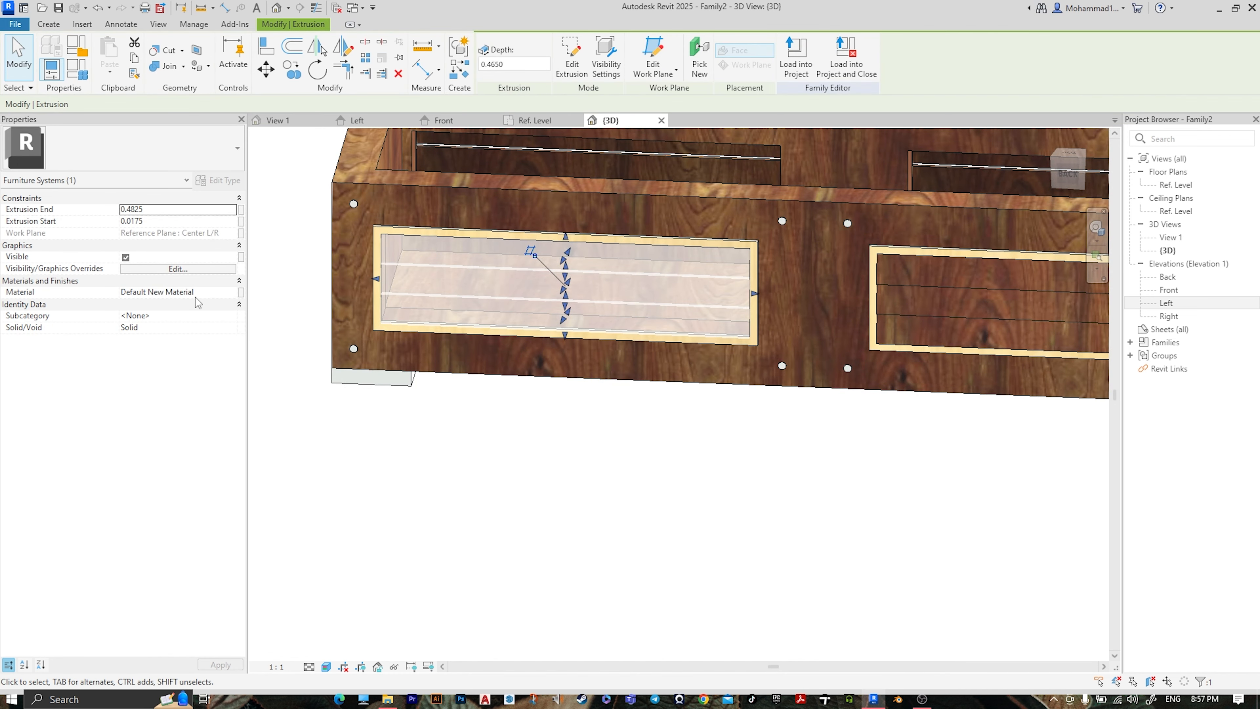
click(207, 292)
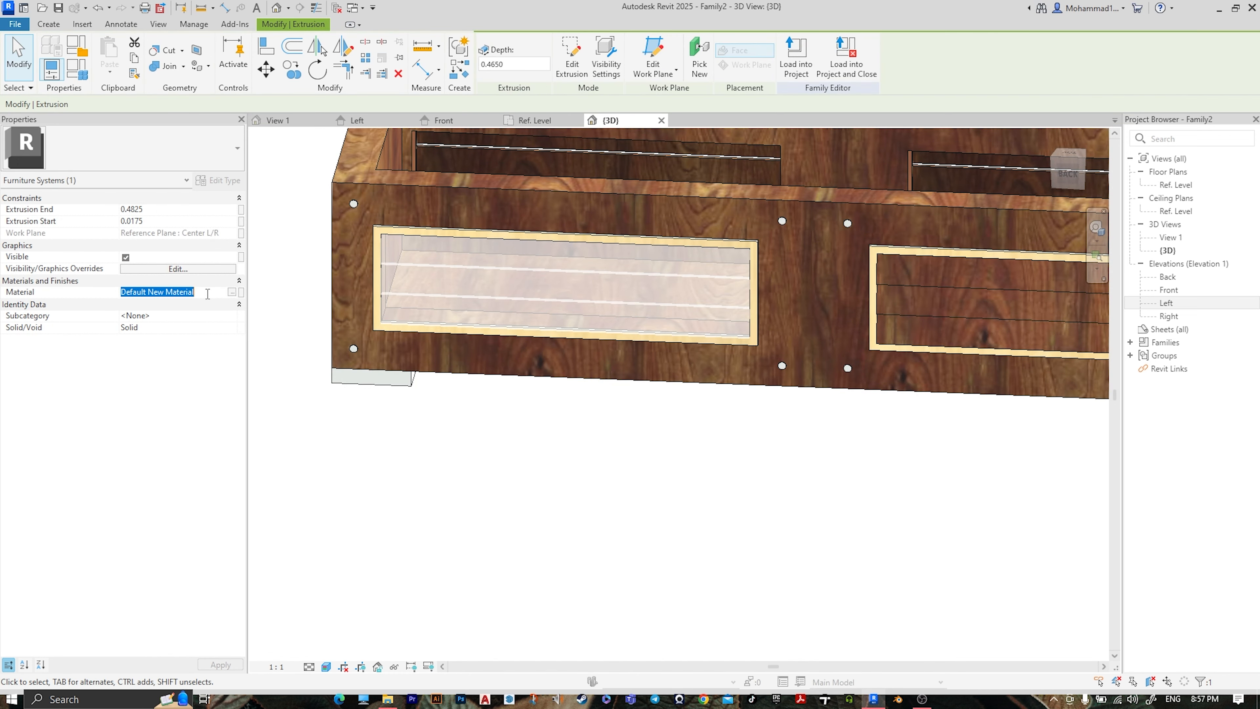
click(473, 467)
Assign Default New Material(1) to the three remaining sets of slats, in the other back window and both front windows
middle_drag(988, 361, 766, 384)
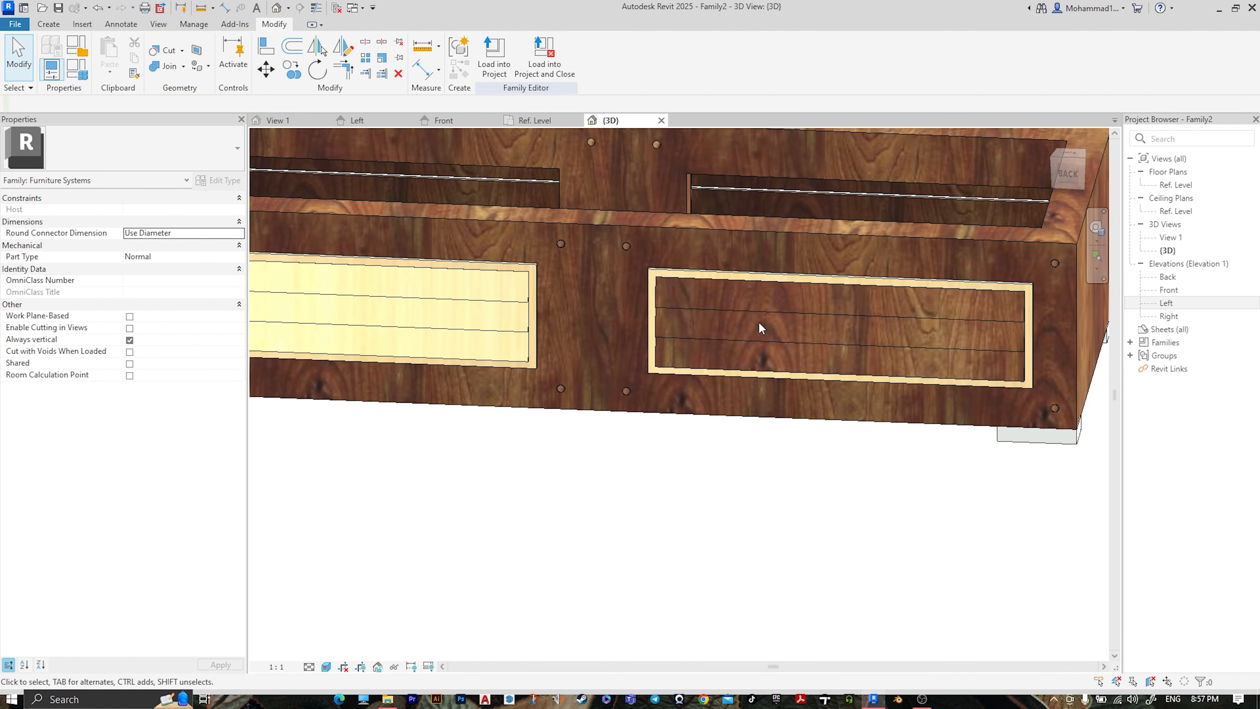
click(788, 341)
scroll(788, 341, down, 3)
shift+middle_drag(978, 319, 640, 328)
shift+middle_drag(1027, 405, 890, 396)
ctrl+click(858, 407)
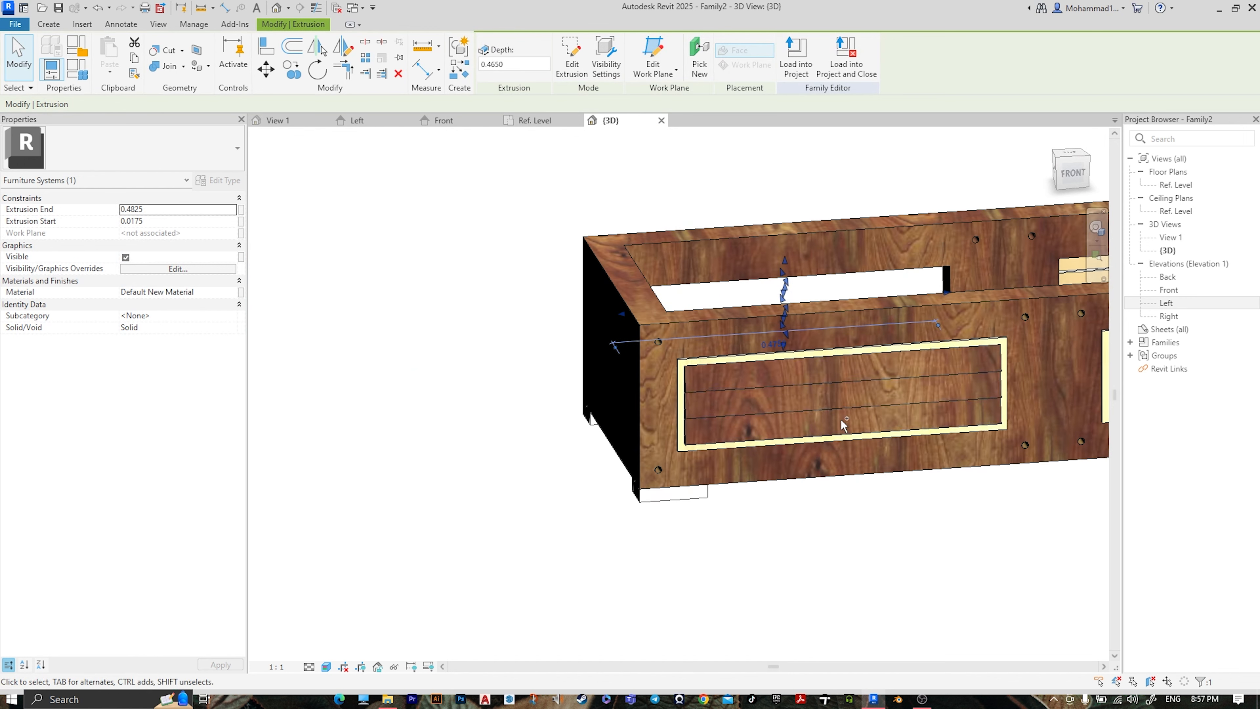
scroll(719, 383, up, 3)
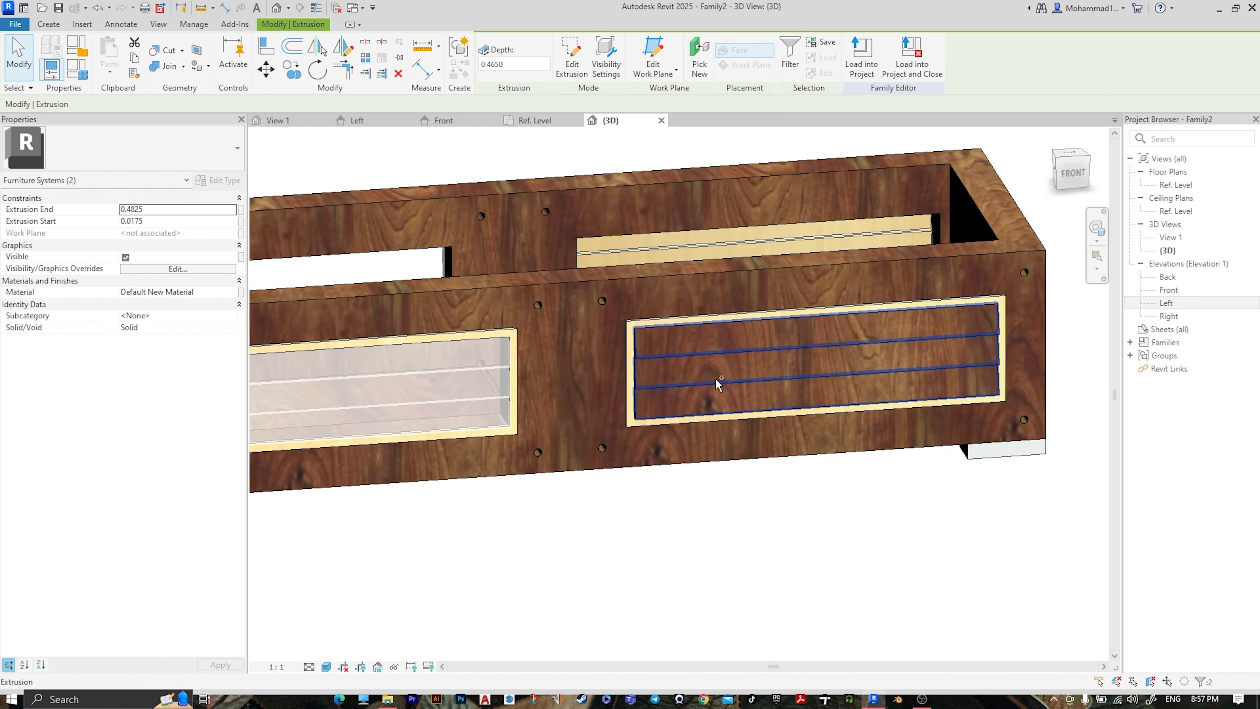
ctrl+click(741, 358)
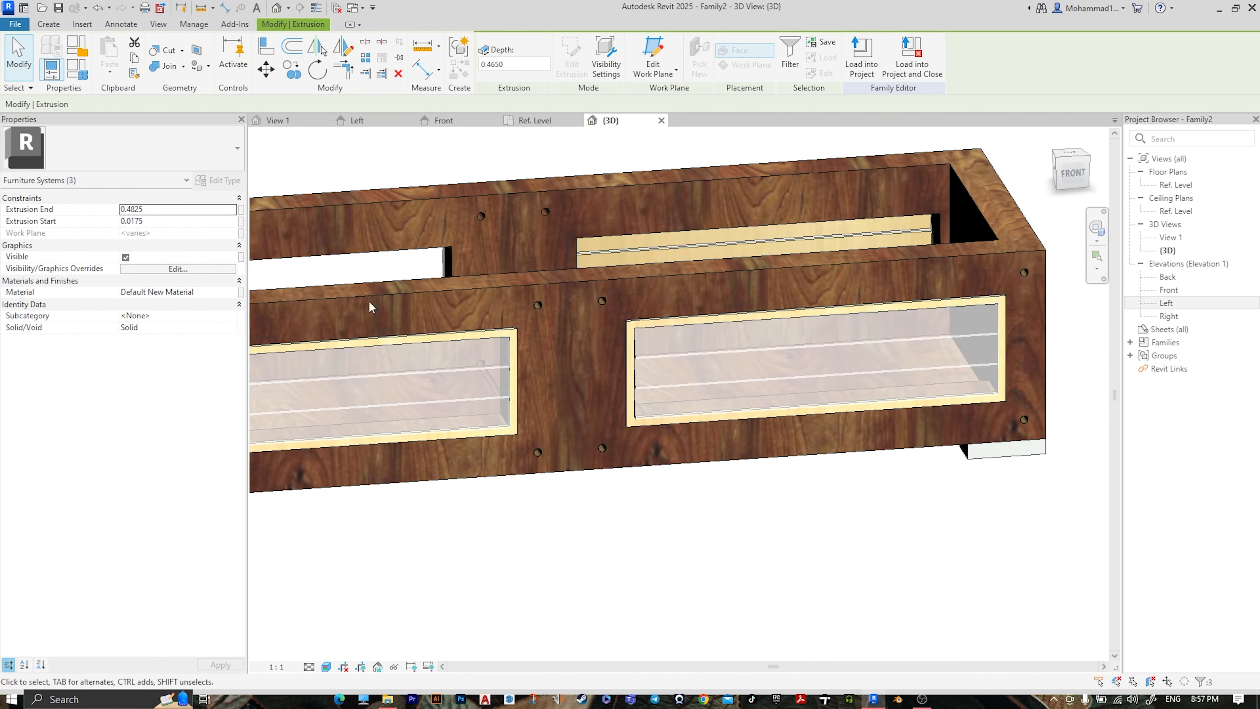
click(211, 293)
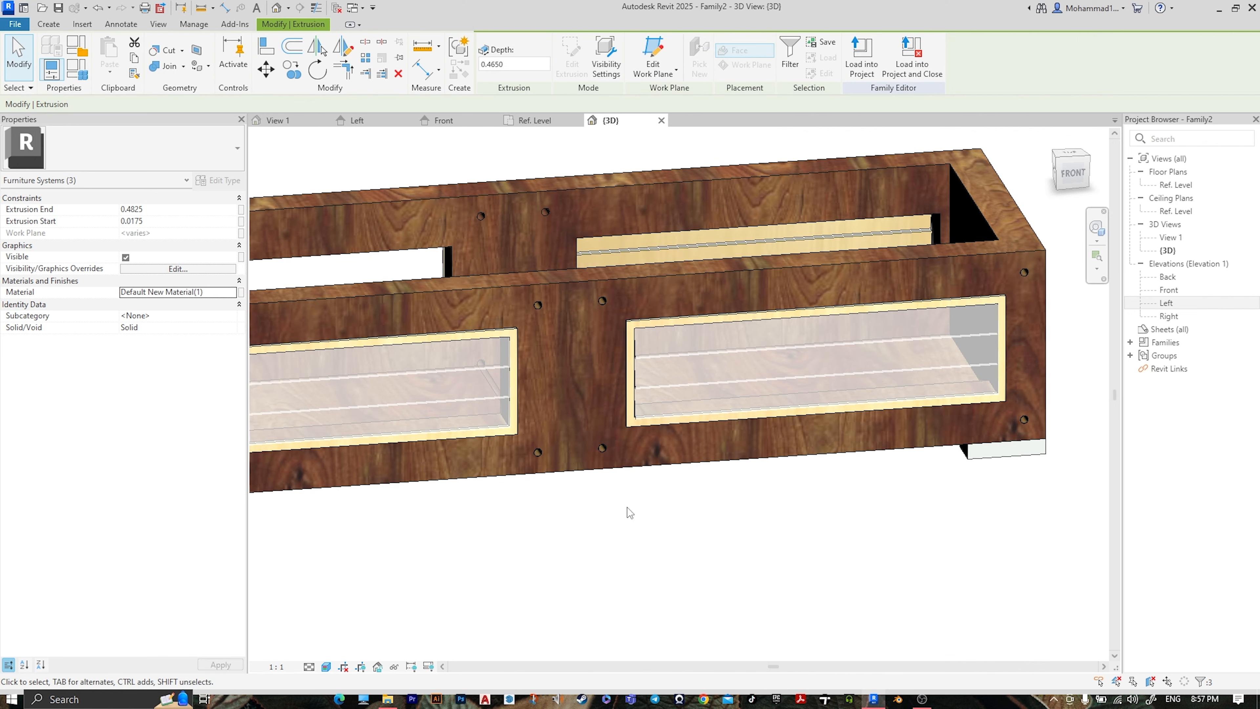
click(844, 484)
Copy the body's material, Default New Material, to the feet under the flower bed
scroll(548, 380, down, 4)
shift+middle_drag(549, 380, 648, 421)
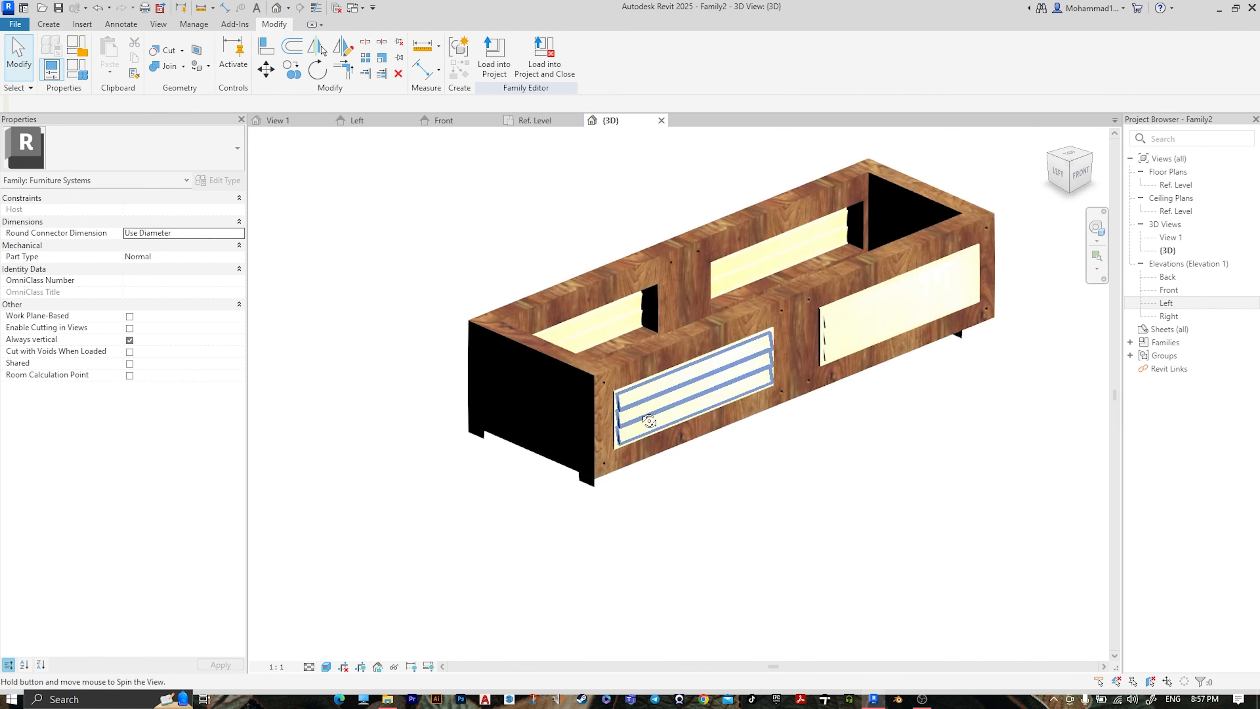
click(604, 362)
click(214, 293)
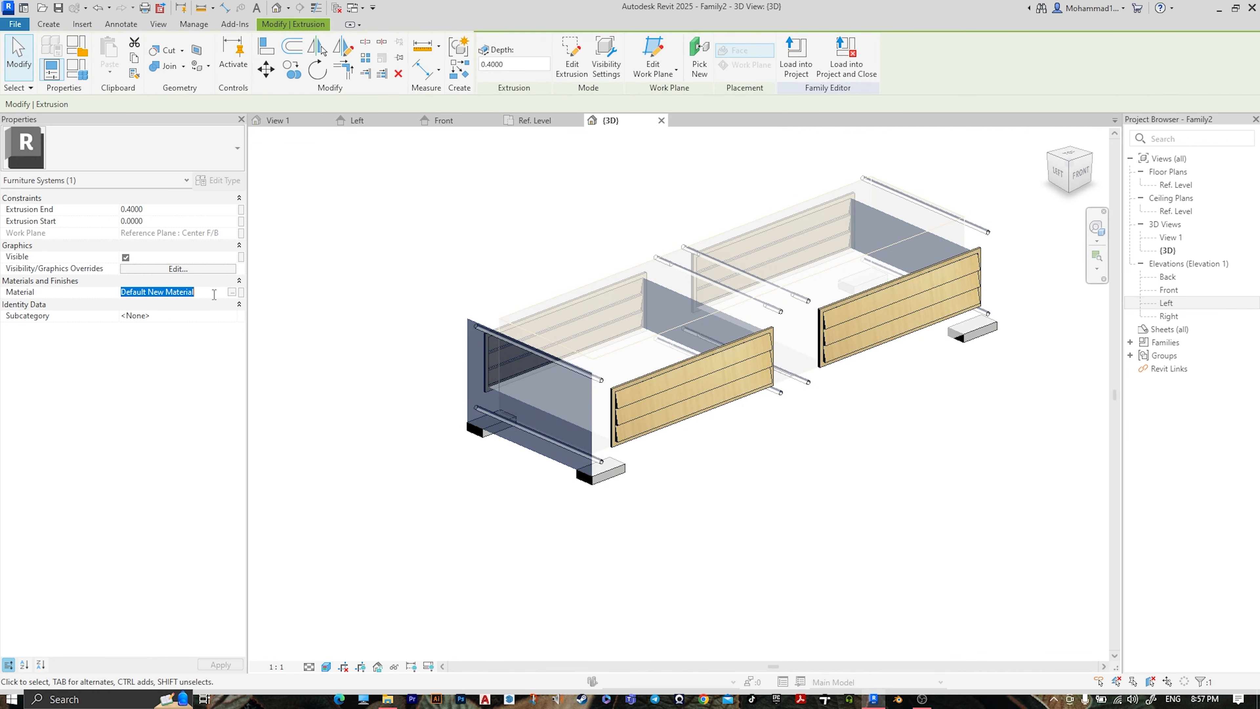
click(759, 547)
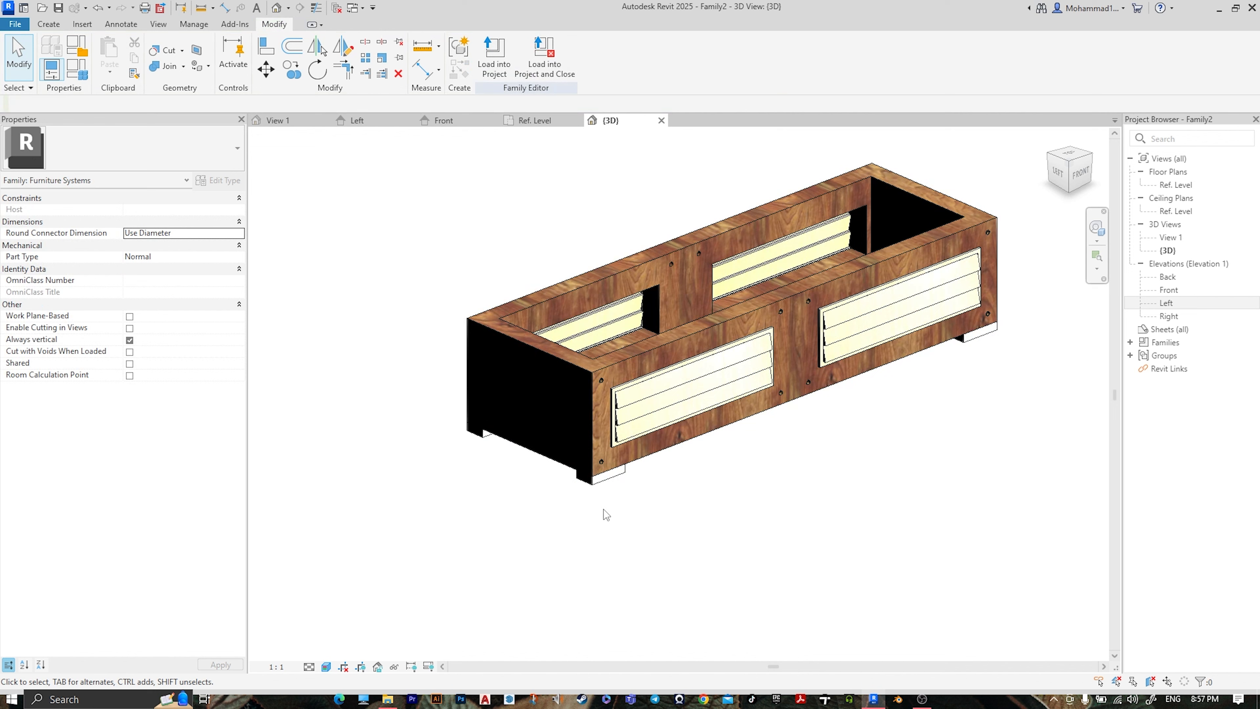
click(597, 484)
shift+middle_drag(490, 482, 582, 511)
ctrl+click(557, 506)
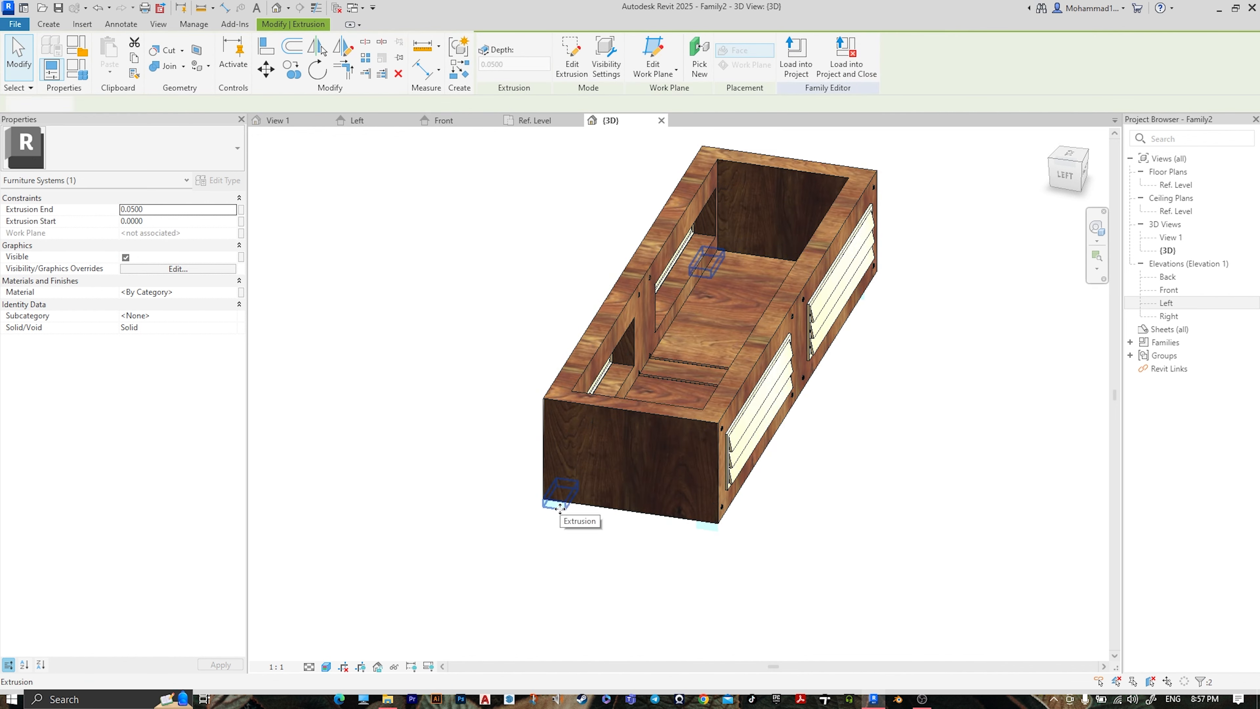
click(195, 291)
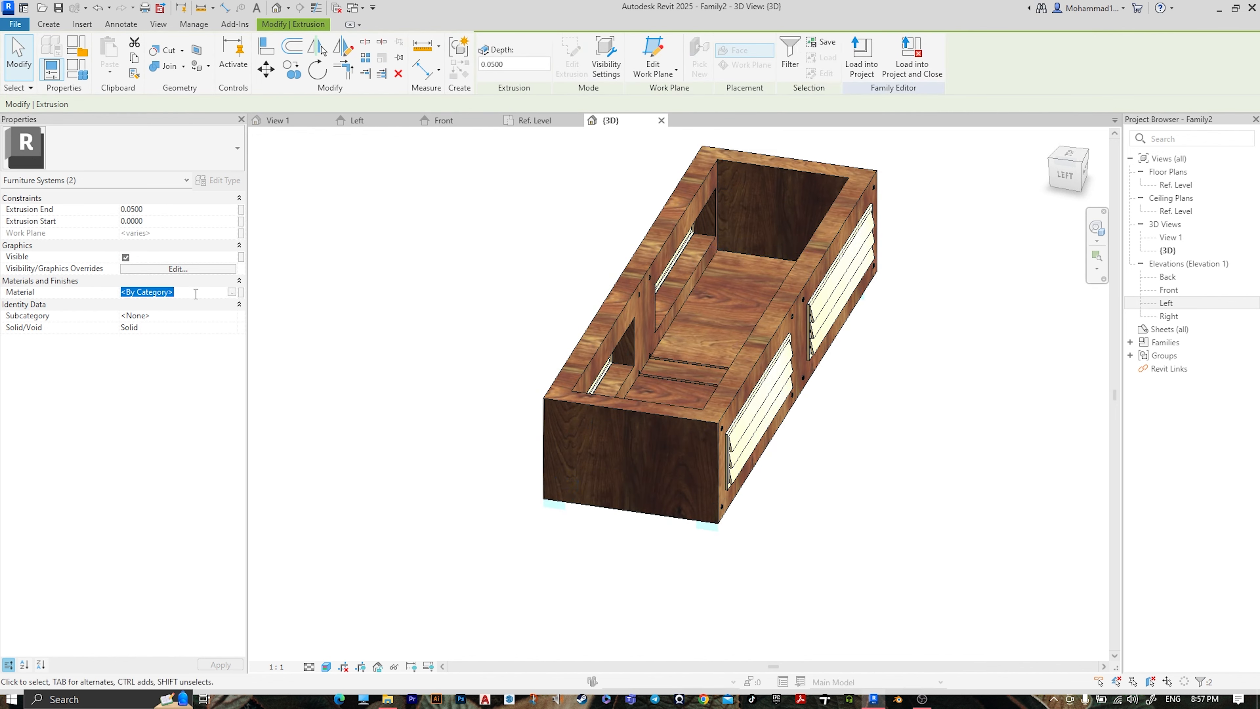
click(498, 417)
Select the screws and search the project materials for CHROME
shift+middle_drag(544, 395, 913, 315)
scroll(794, 324, up, 6)
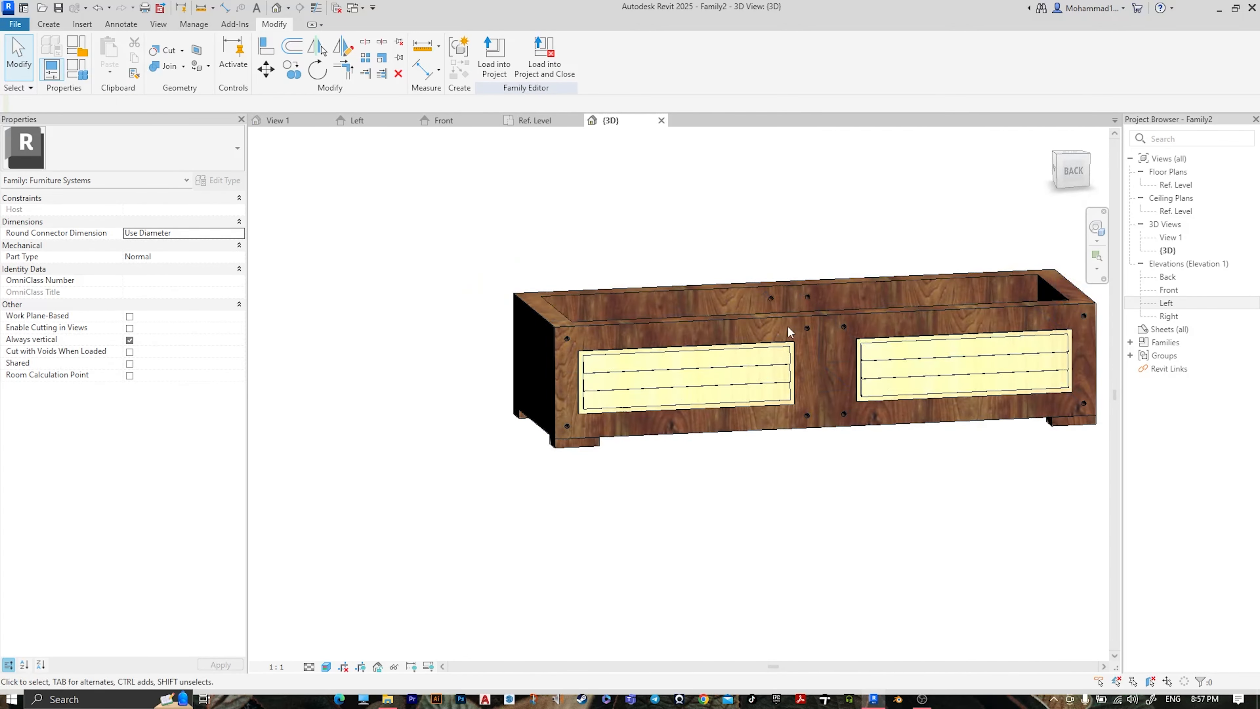
click(813, 347)
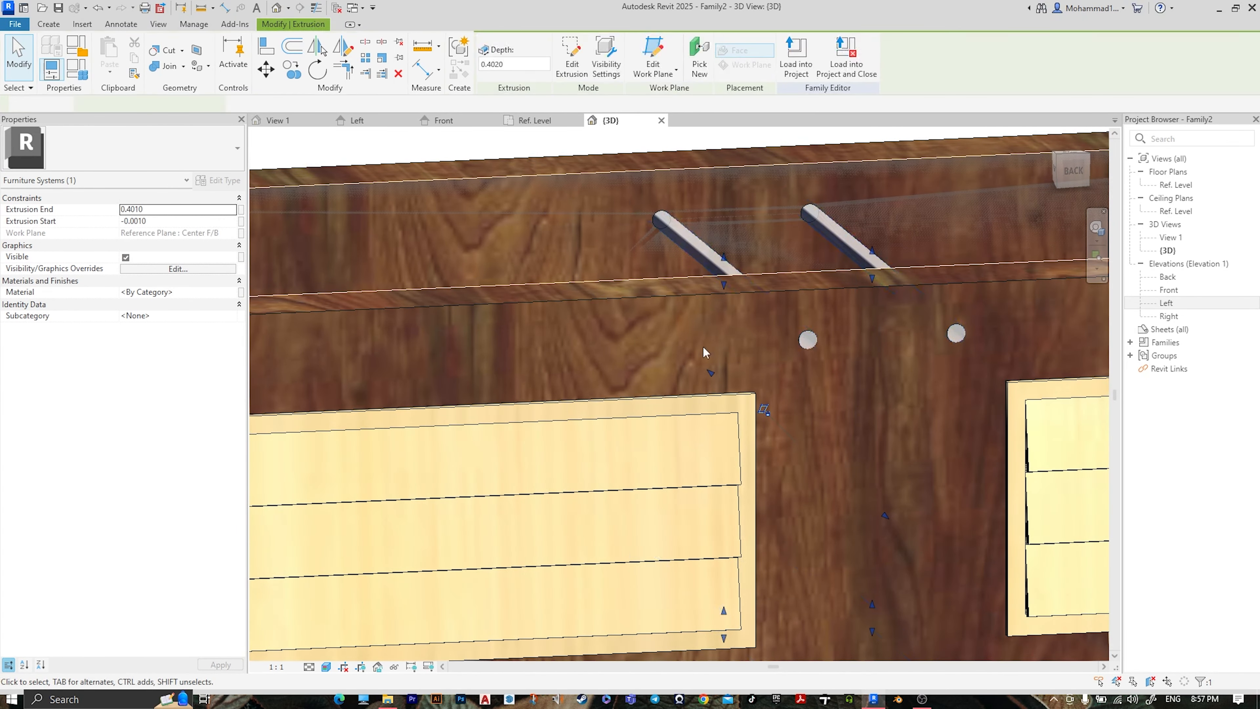
click(233, 292)
click(241, 292)
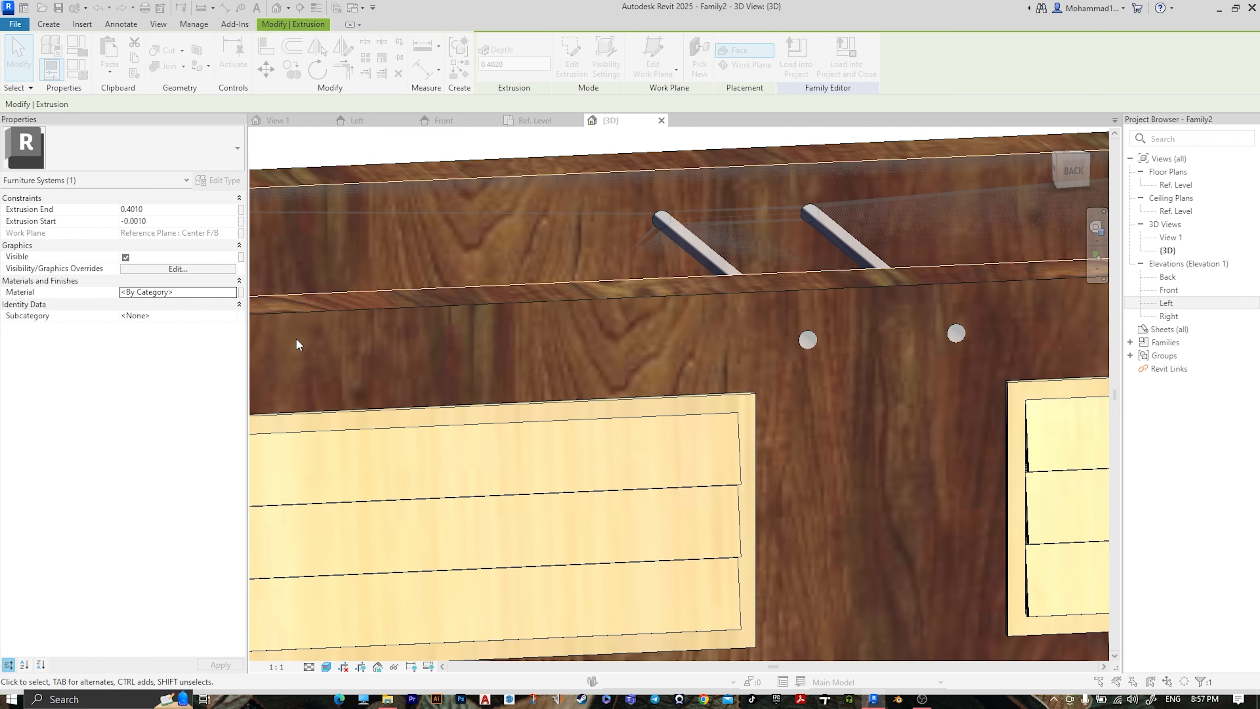
text(CH)
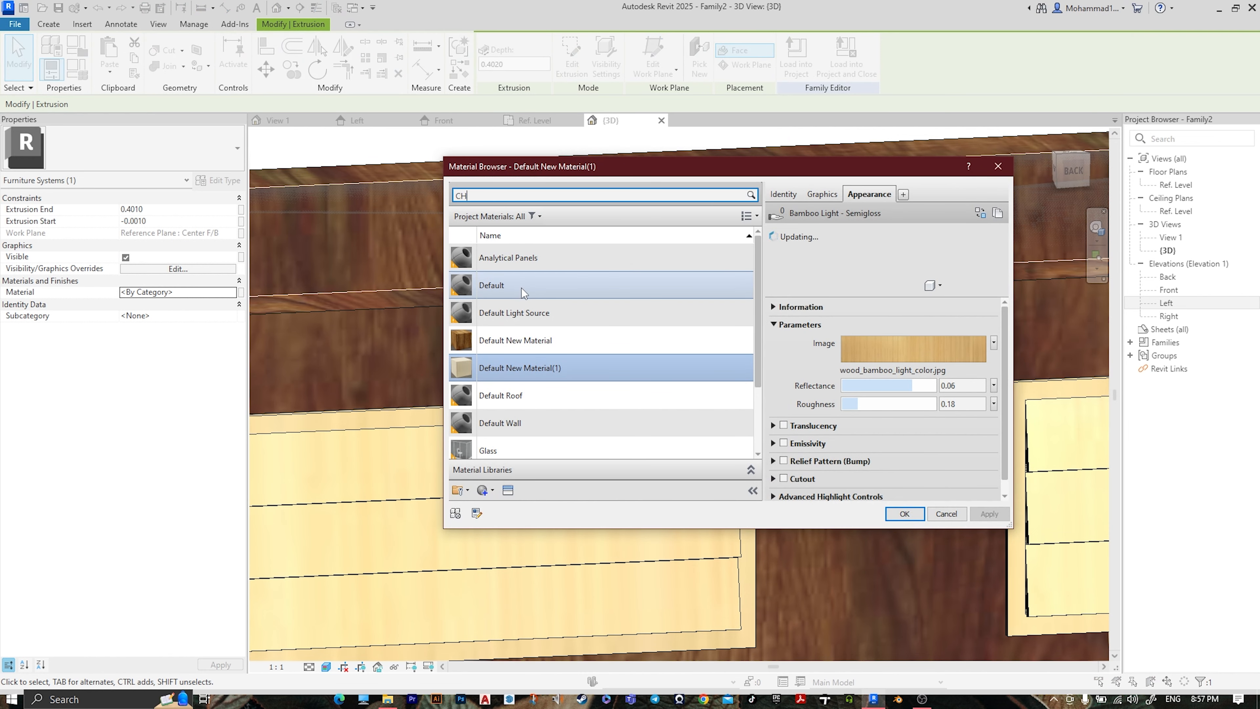
text(ROME)
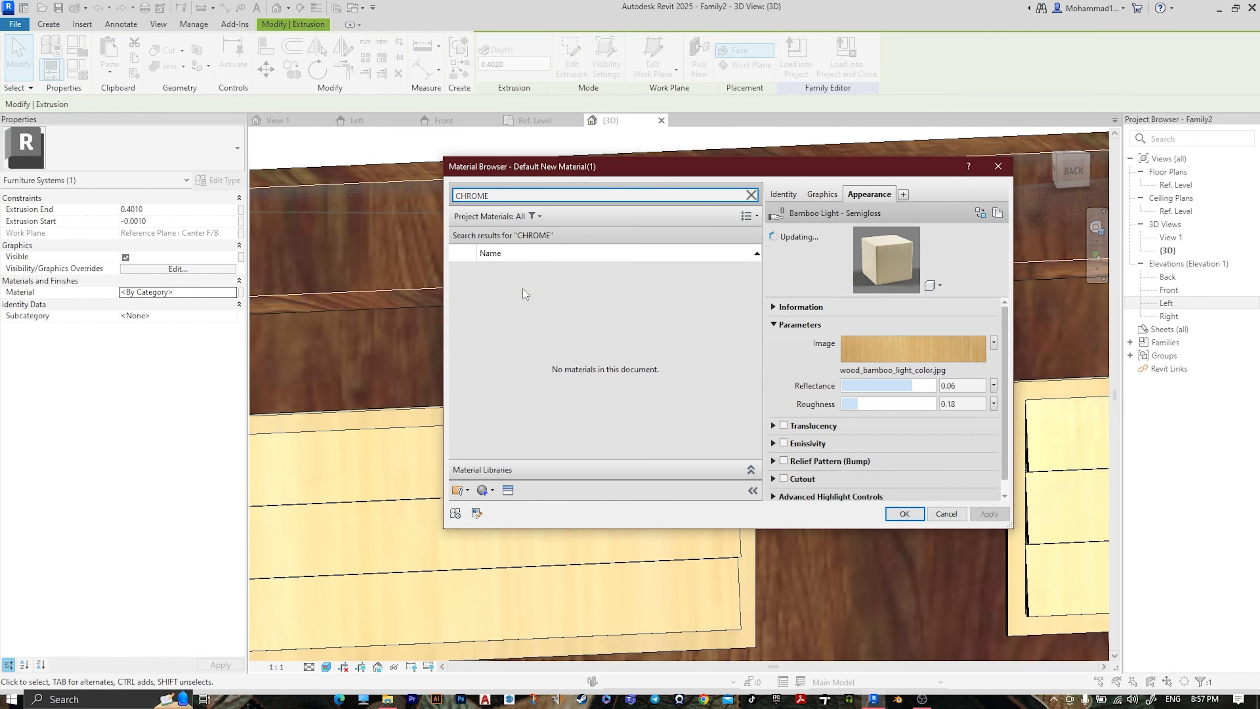
Create a new material with the Chrome asset from the Autodesk Physical Assets as its appearance and assign it to the screws
click(491, 490)
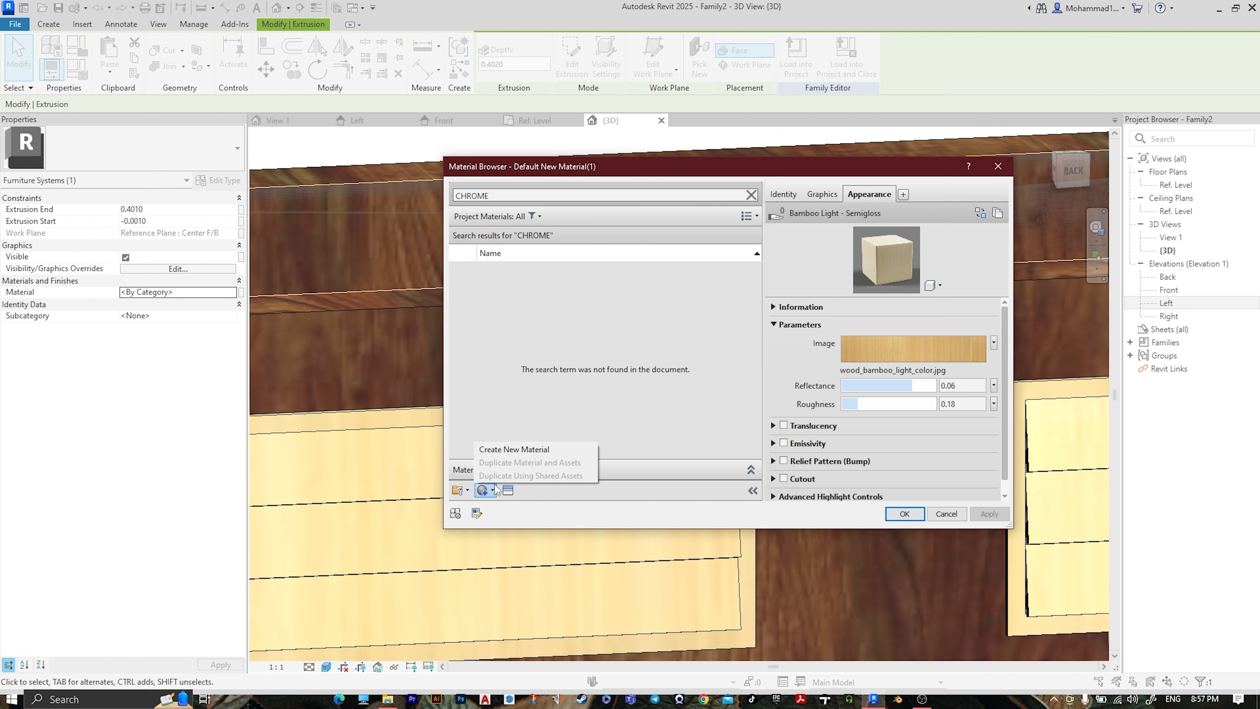
click(502, 450)
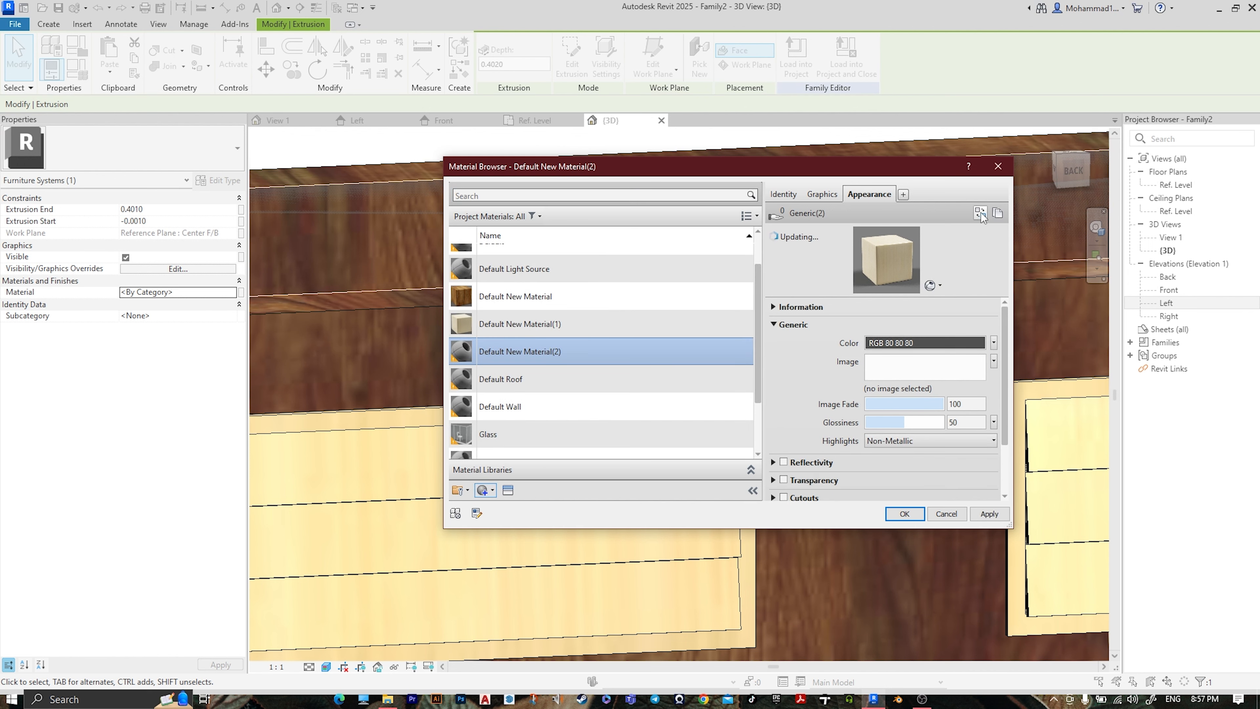
click(980, 213)
click(544, 181)
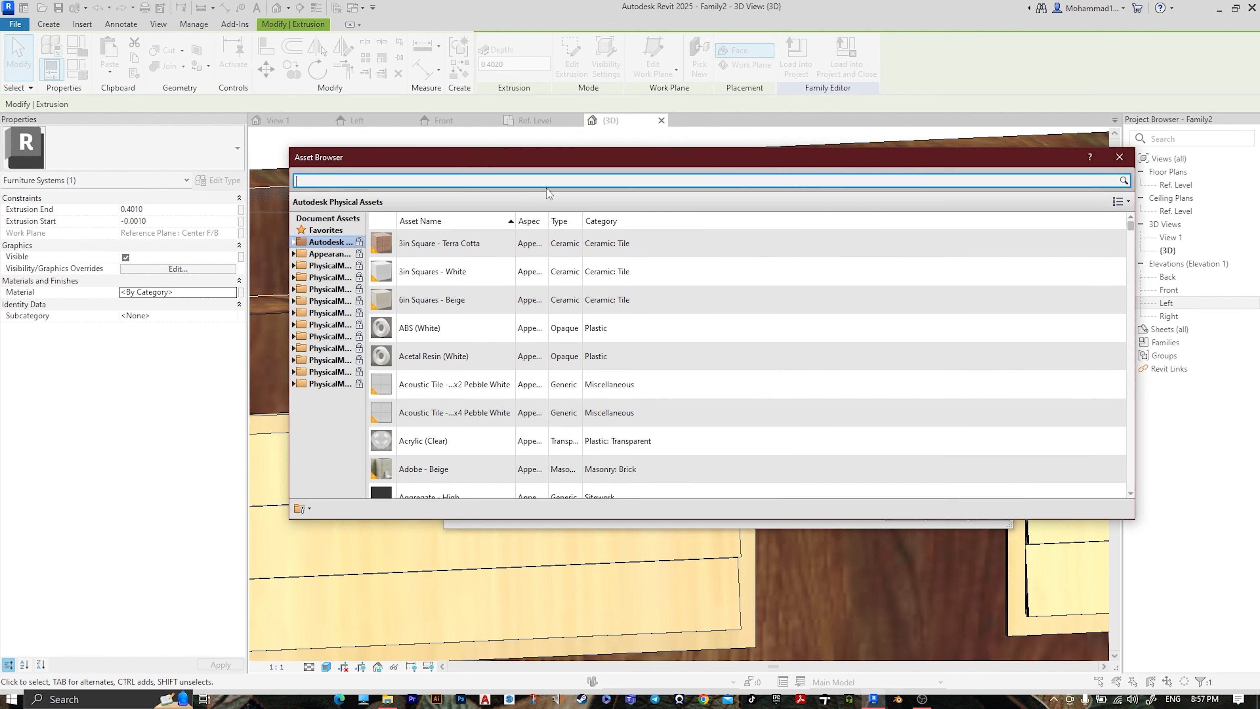
text(CHROME)
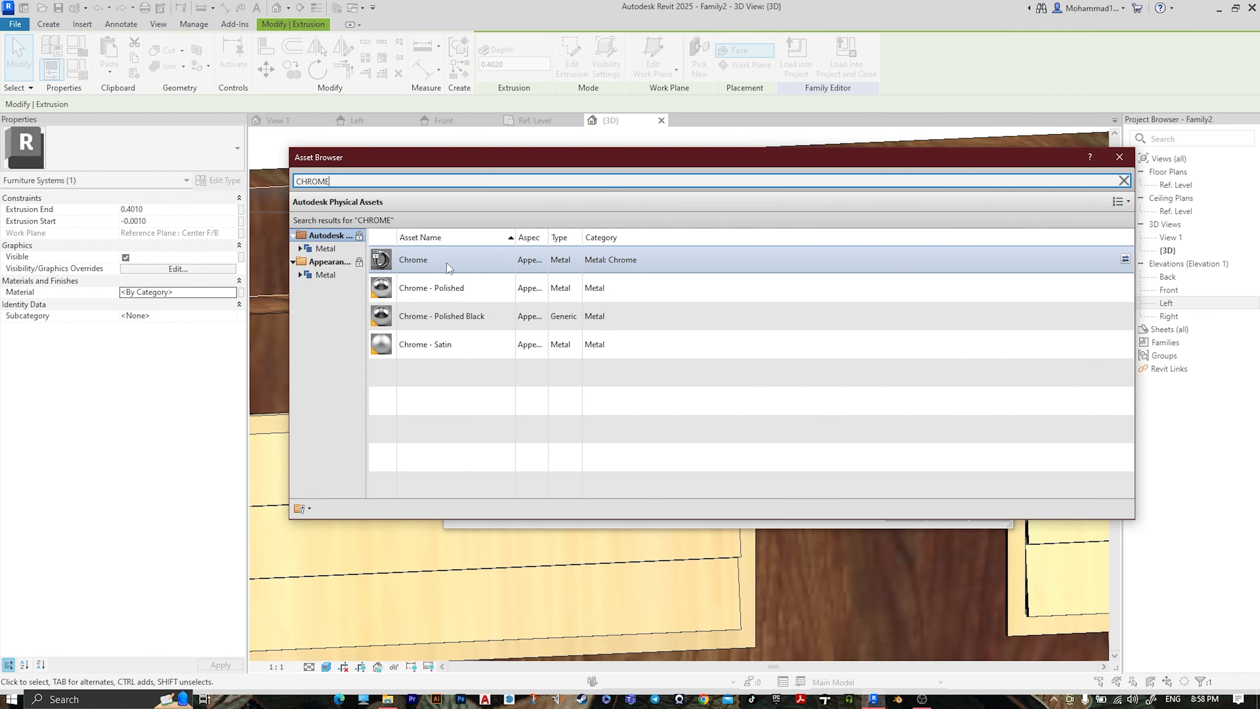
click(1127, 261)
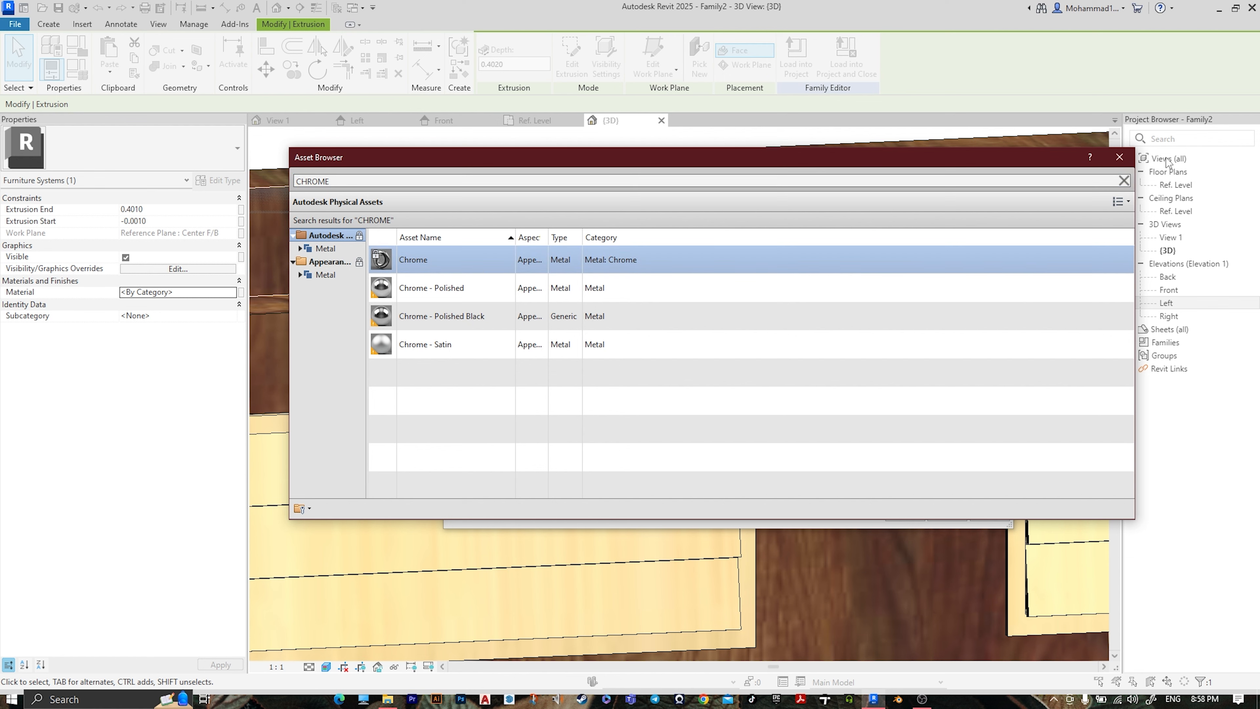
click(1122, 163)
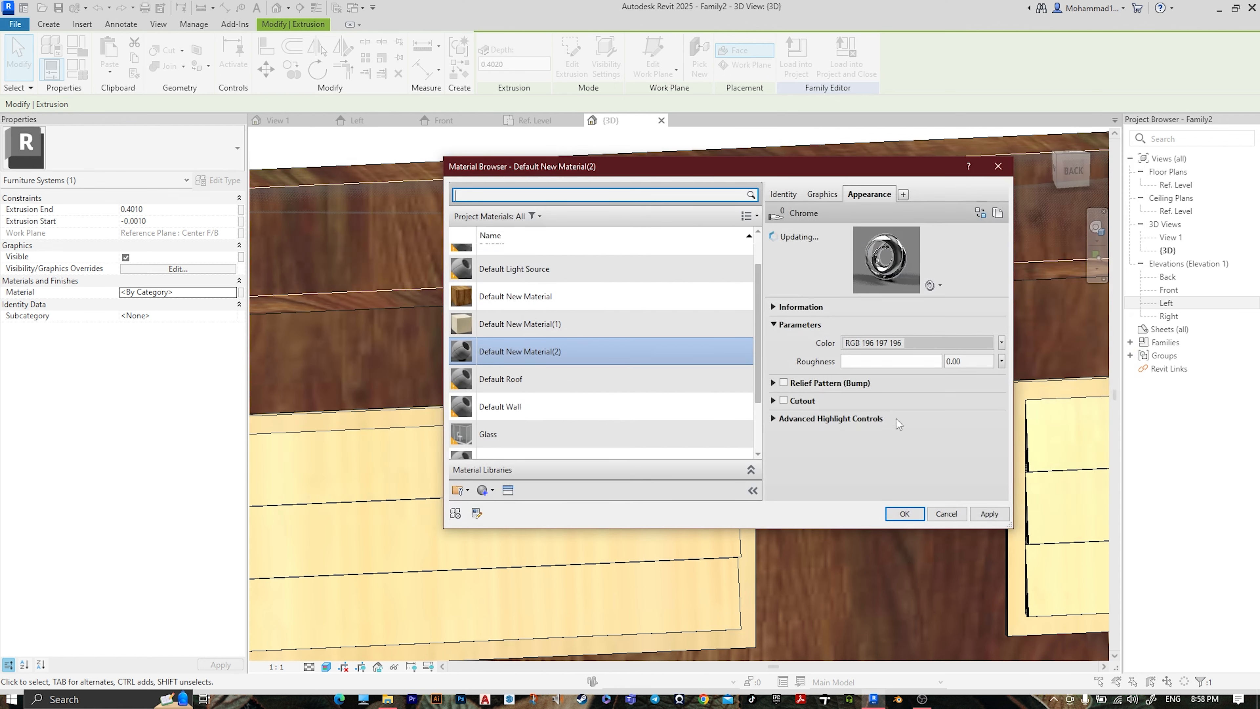
click(904, 513)
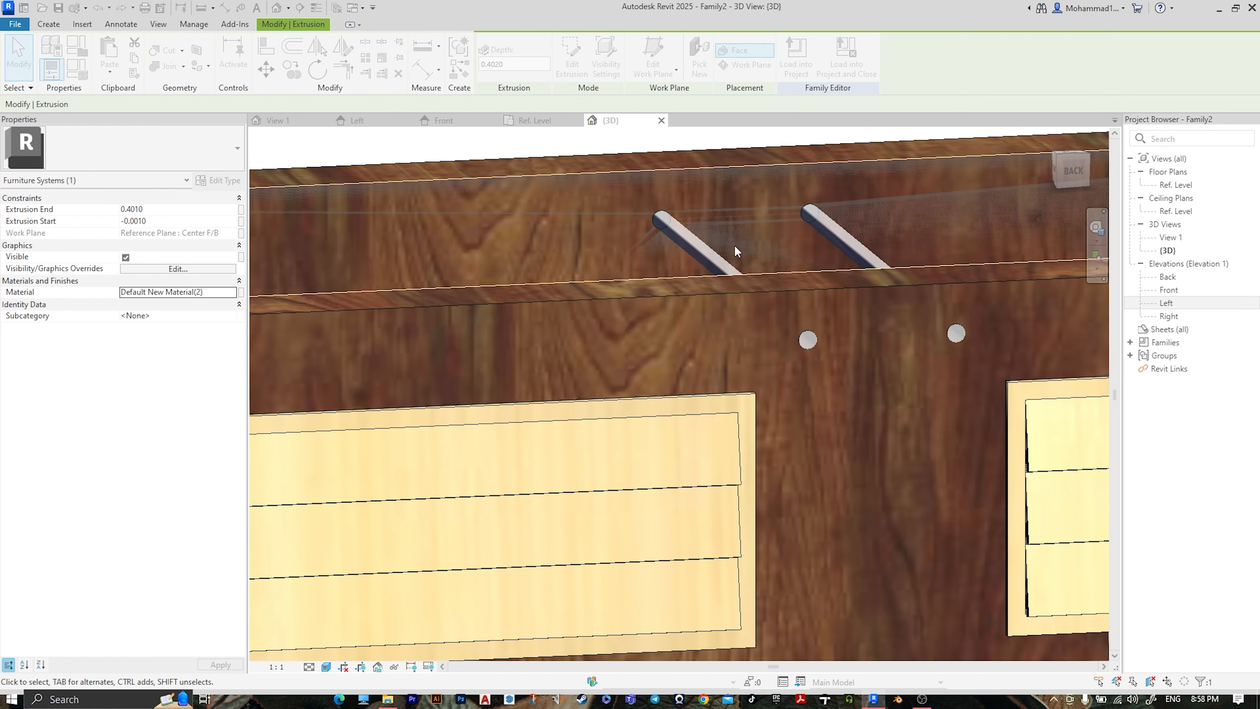
Inspect the flower bed's back side with its slats, frames and screws, from an angle, straight on and close up
scroll(734, 247, down, 2)
click(681, 188)
shift+middle_drag(1042, 283, 862, 457)
click(713, 451)
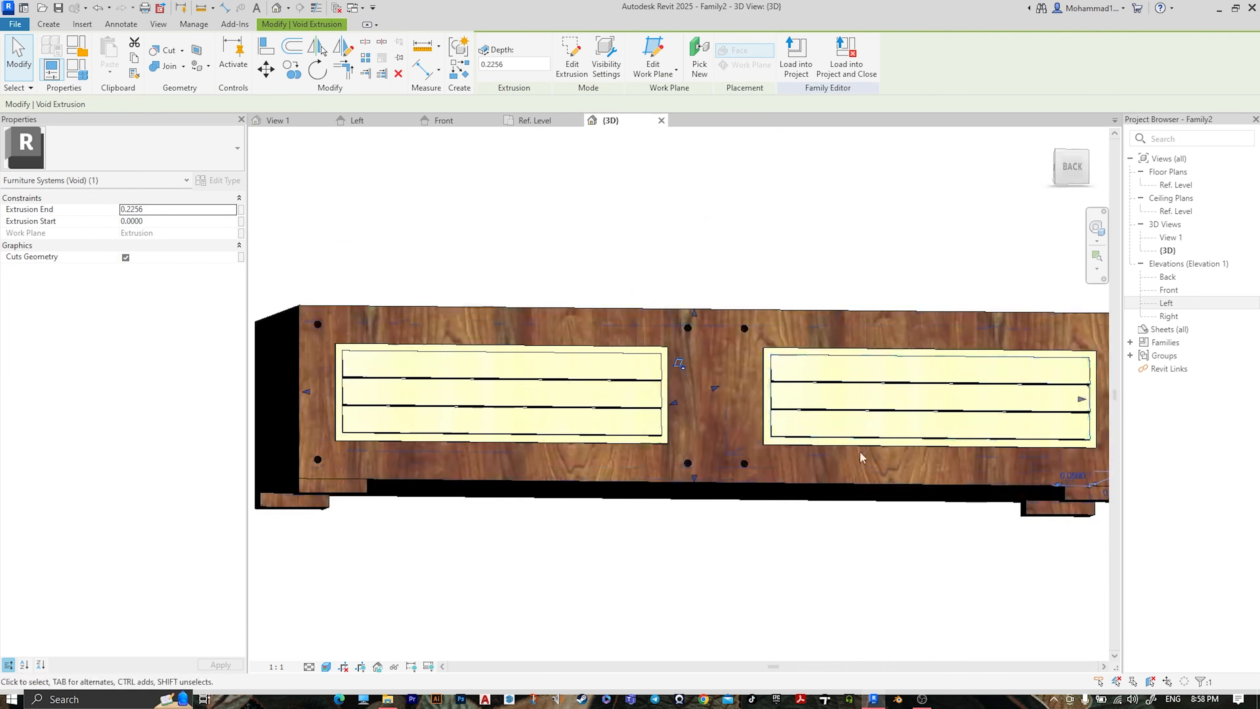
shift+middle_drag(756, 380, 814, 422)
click(680, 227)
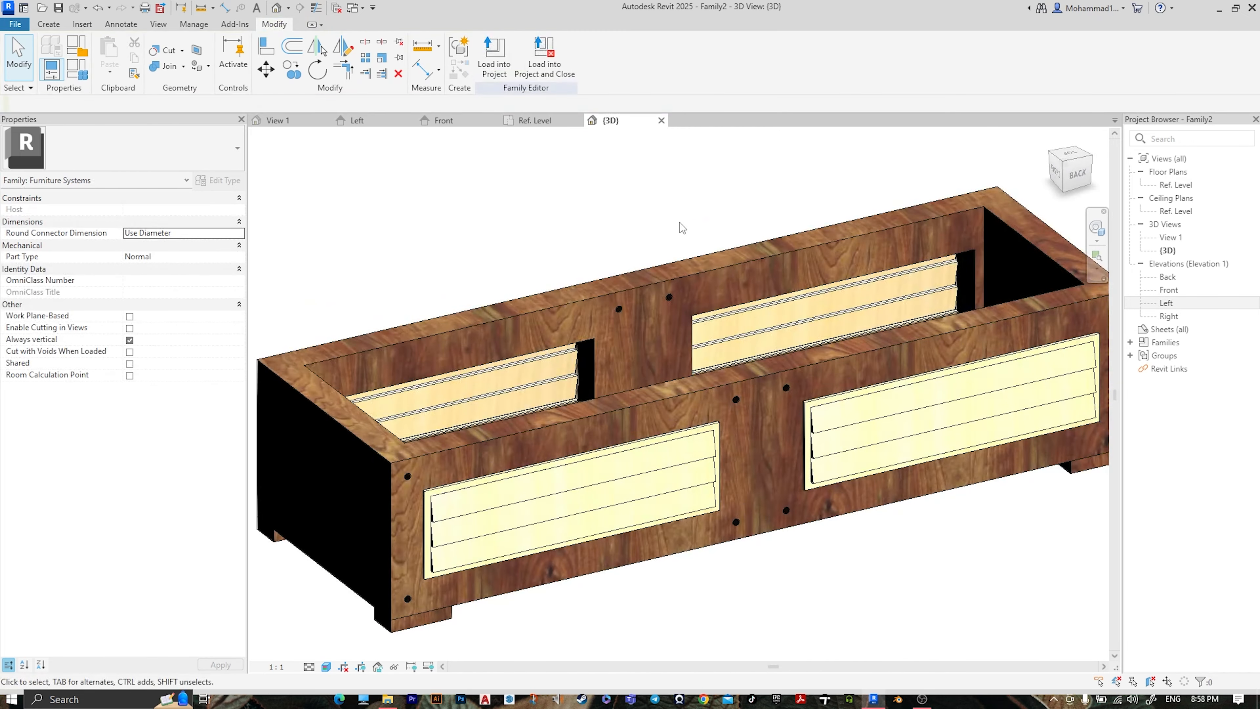
click(692, 324)
shift+middle_drag(692, 323, 674, 319)
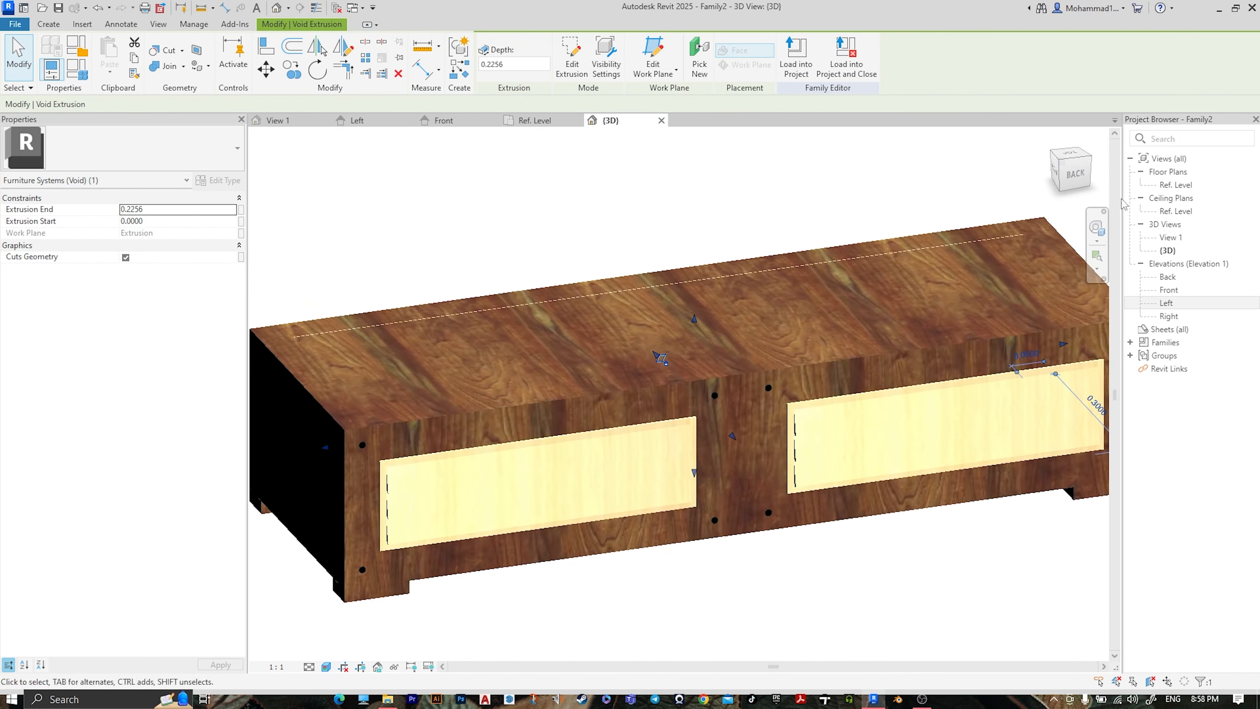
click(1074, 184)
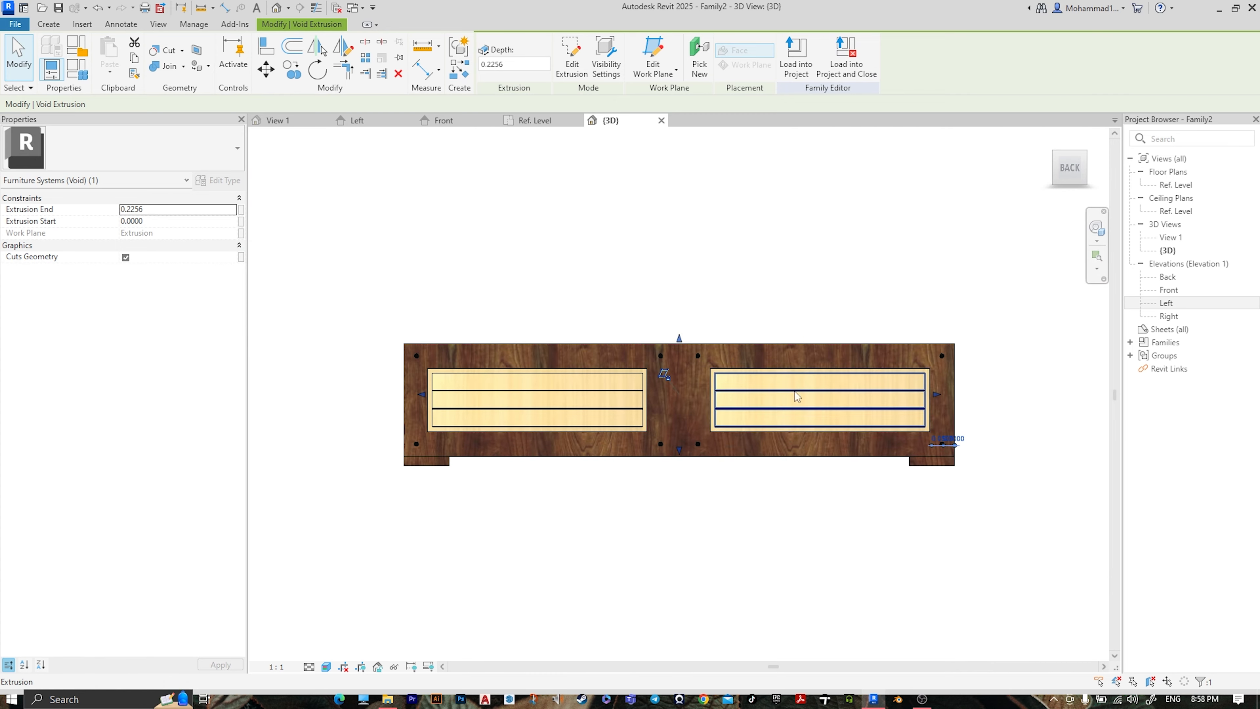
scroll(686, 450, up, 8)
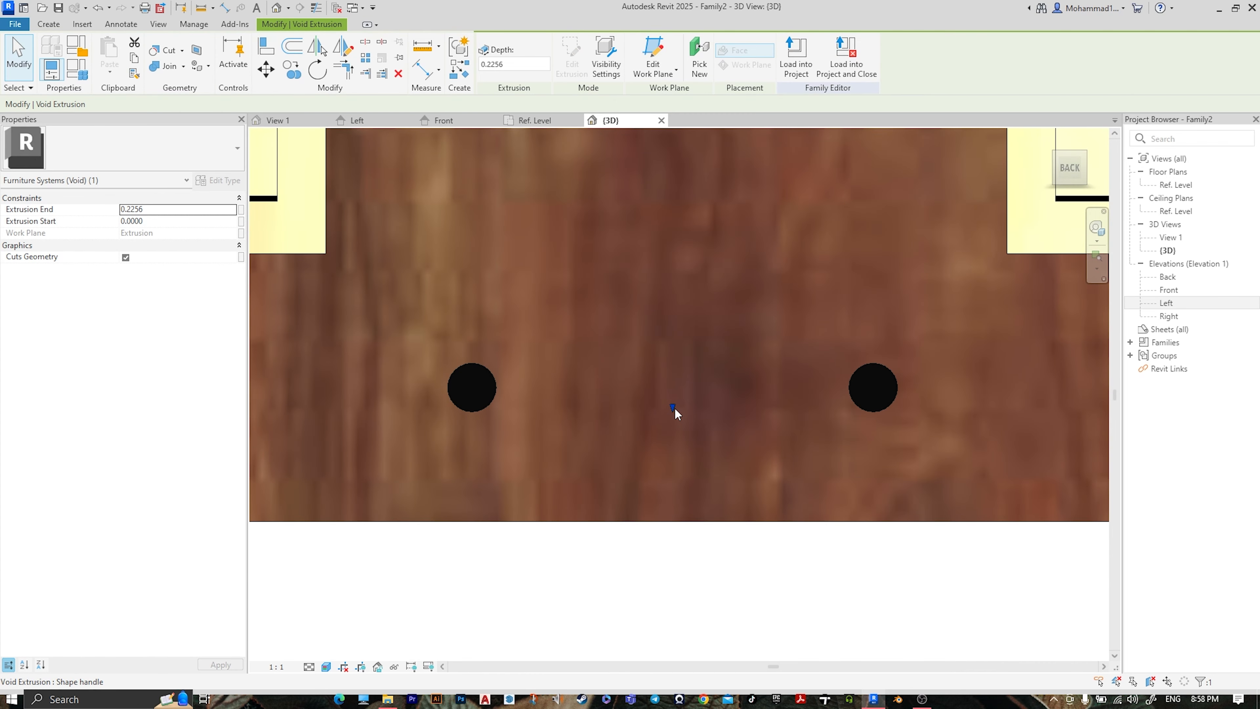
drag(674, 406, 650, 360)
scroll(783, 315, down, 7)
click(705, 421)
scroll(769, 340, down, 3)
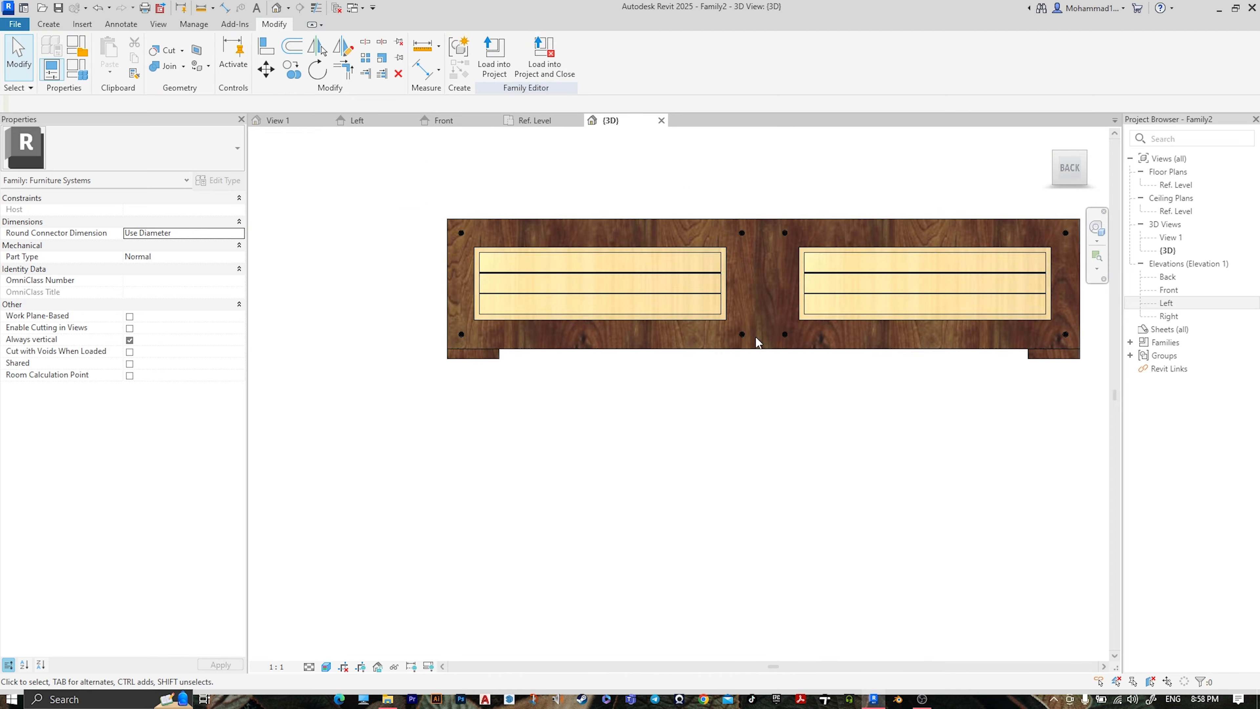
Examine the materials on the flower bed's ends, inner faces, feet and opposite long side
shift+middle_drag(717, 244, 628, 242)
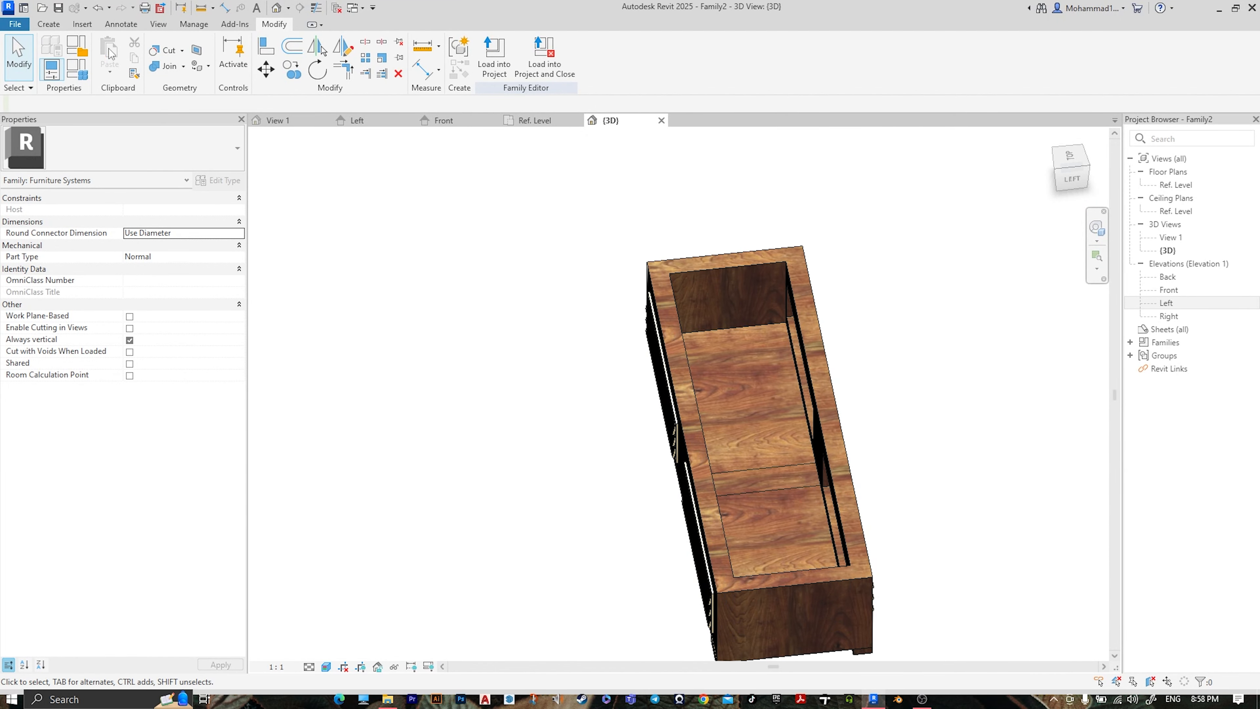
shift+middle_drag(625, 330, 904, 310)
scroll(714, 323, up, 5)
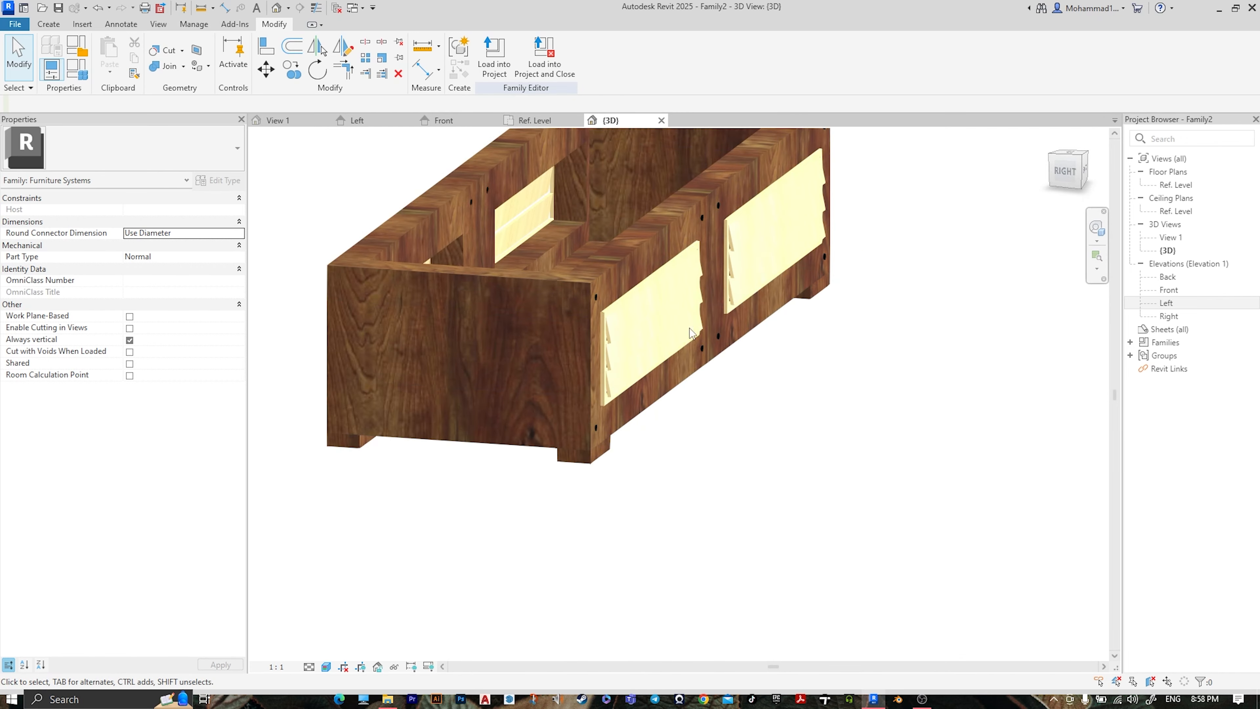
click(158, 26)
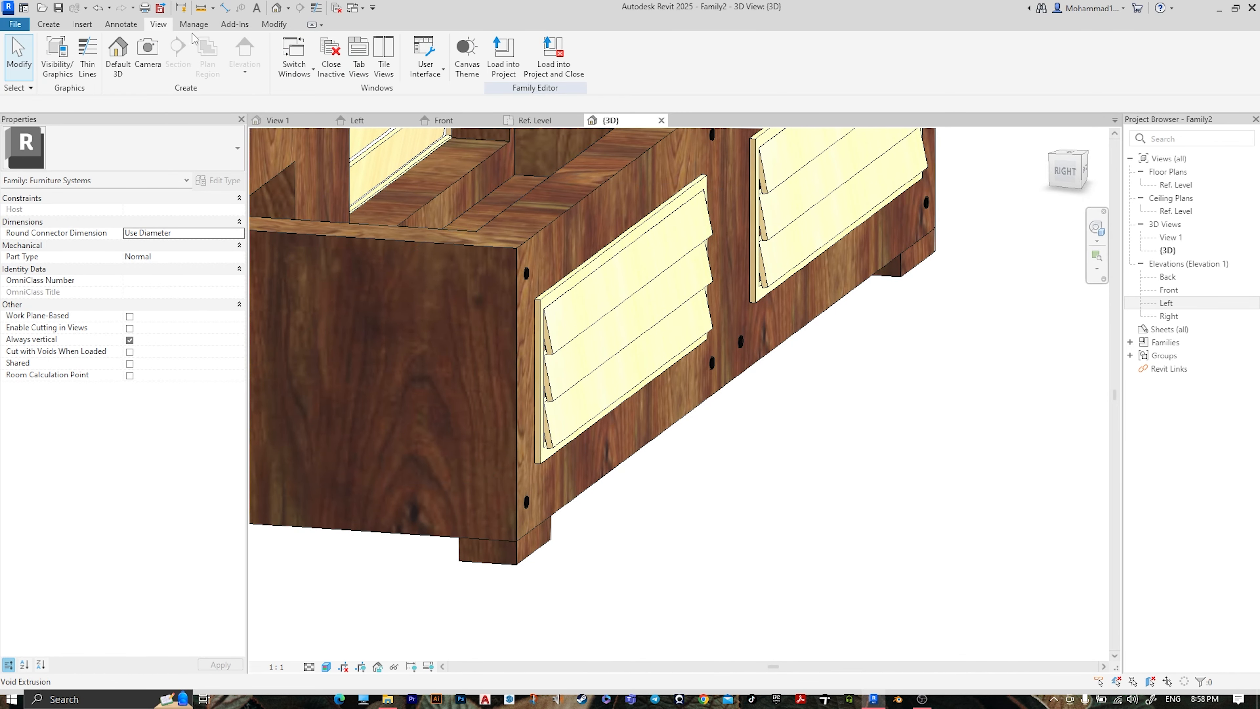
scroll(734, 408, down, 2)
middle_drag(608, 419, 759, 413)
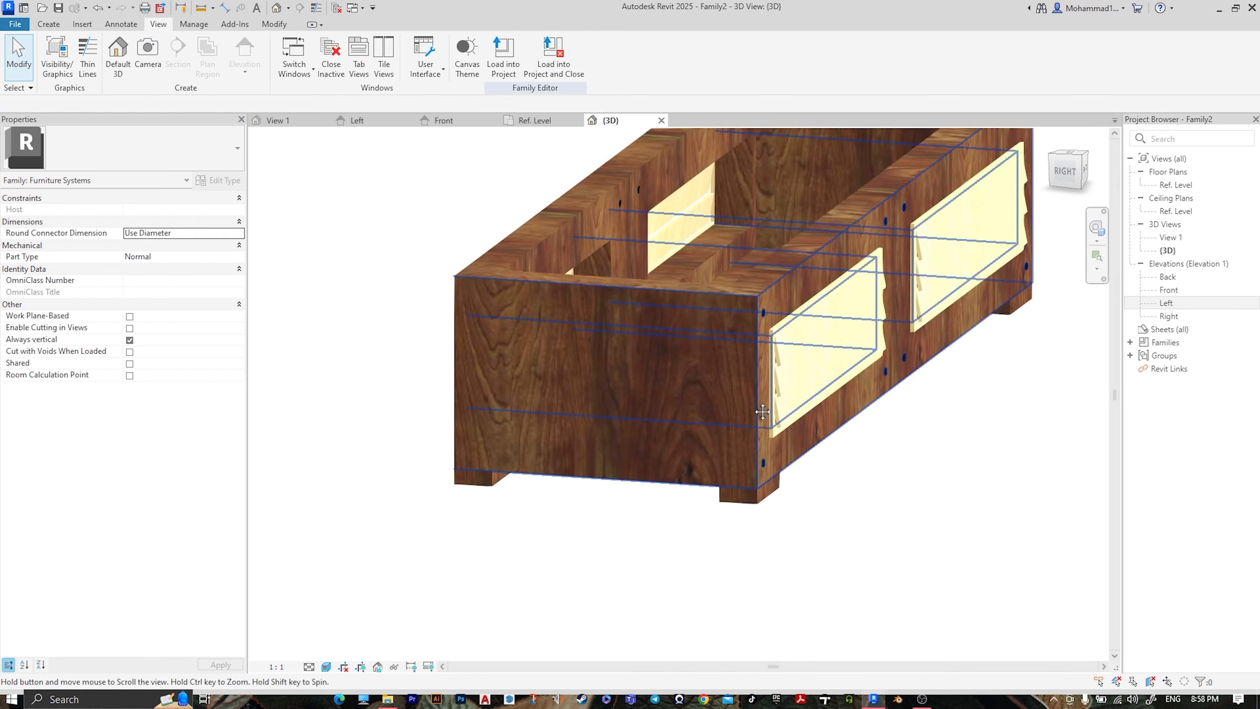
shift+middle_drag(829, 390, 751, 387)
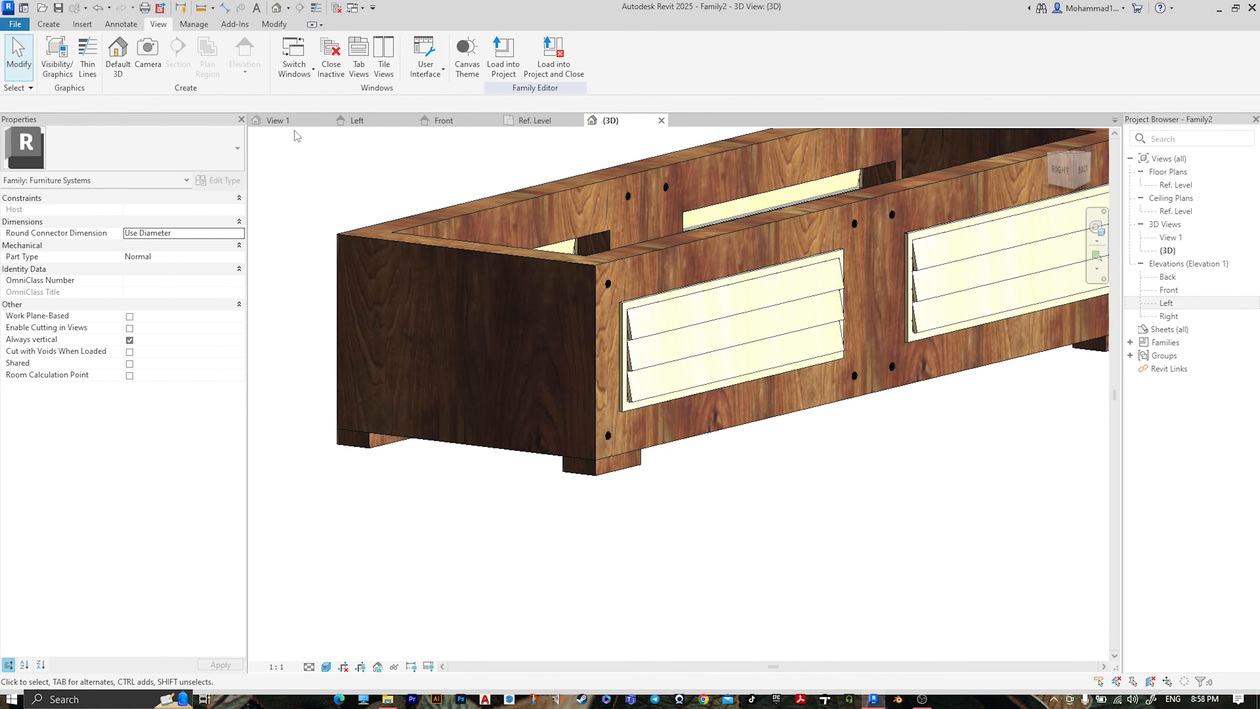
Display View 1 in the Realistic visual style and orient it towards the flower bed's front
click(288, 122)
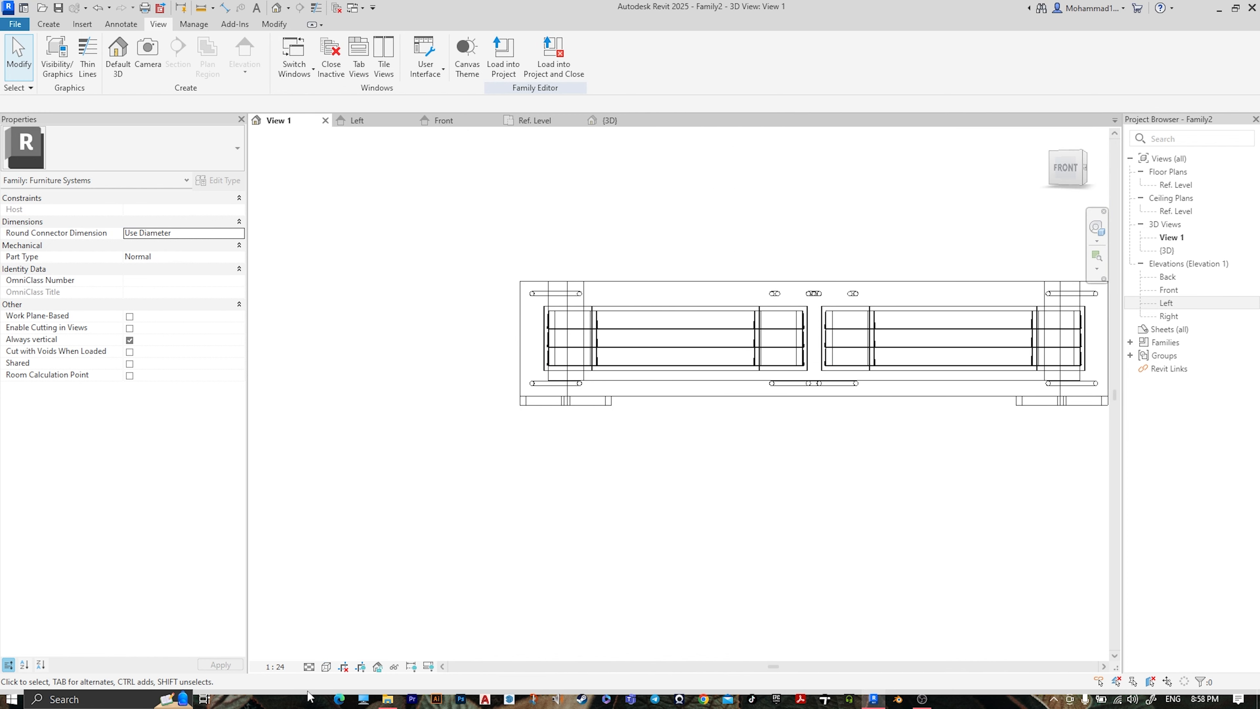
click(325, 666)
click(364, 653)
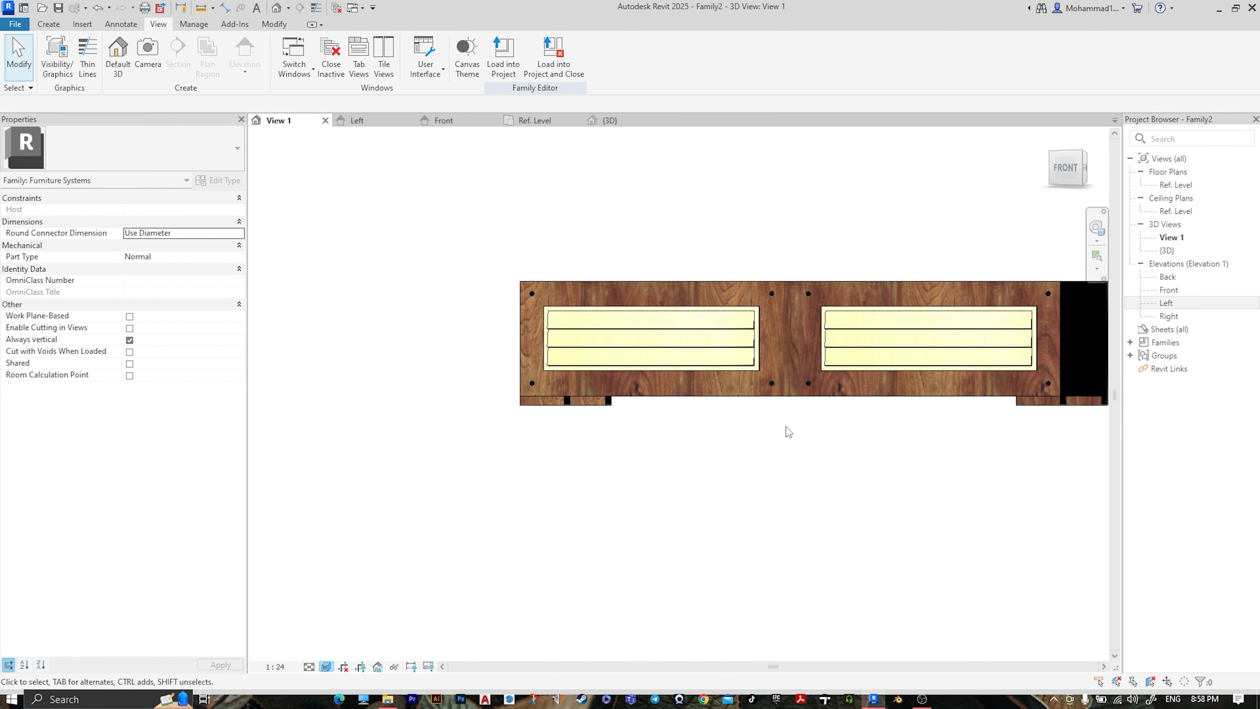
scroll(936, 368, up, 3)
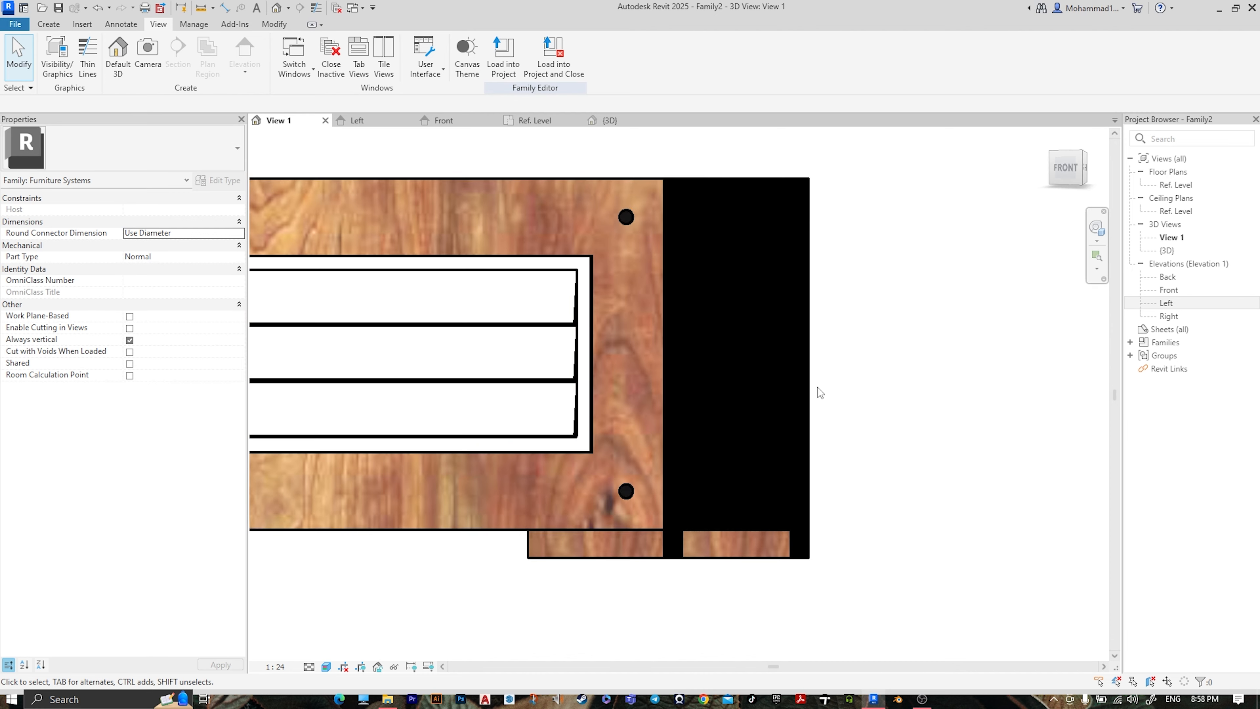
click(798, 395)
shift+middle_drag(962, 301, 679, 363)
key(Escape)
click(1059, 171)
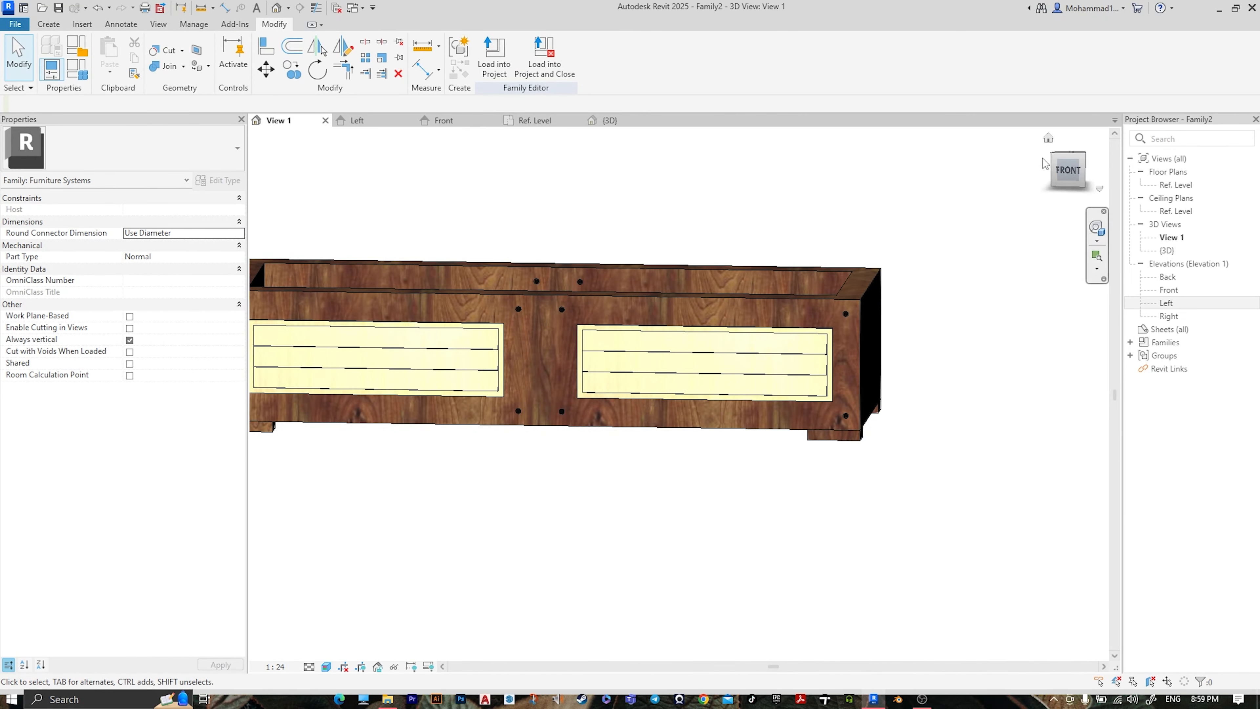